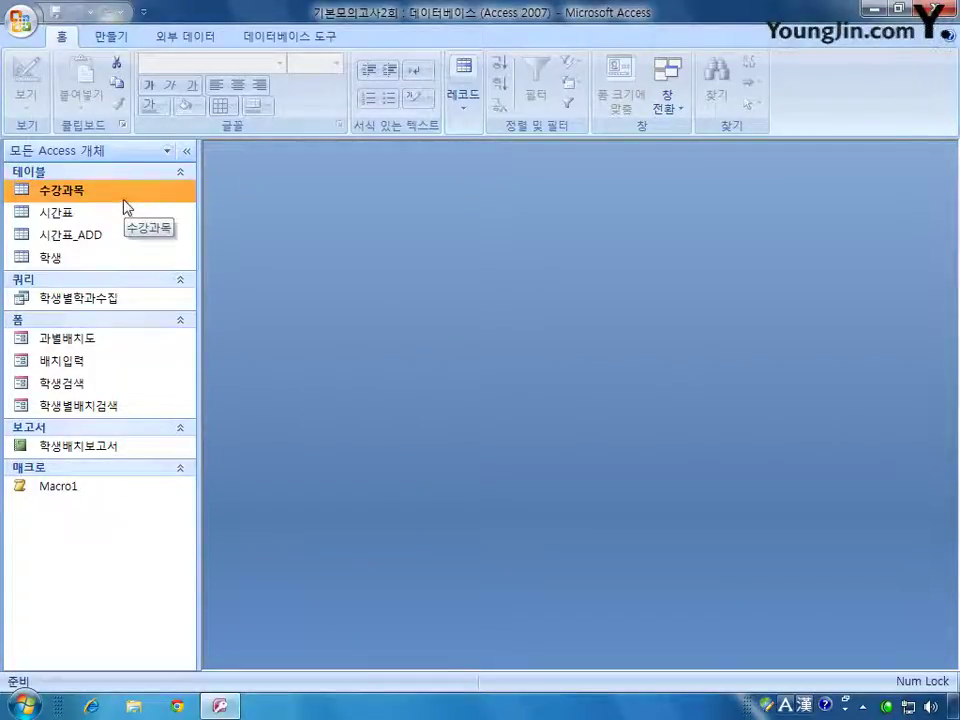
# Step: Open the 시간표 table in design view and make 과목코드 and 분반 its combined primary key
pyautogui.rightClick(73, 215)
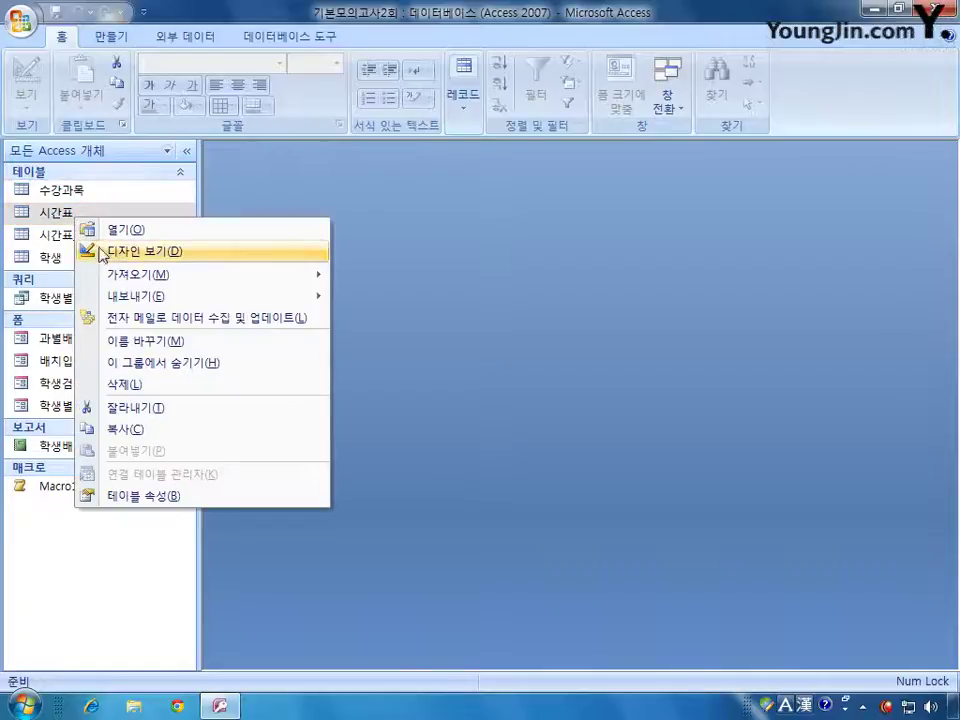
pyautogui.click(102, 252)
pyautogui.moveTo(493, 204); pyautogui.dragTo(493, 178)
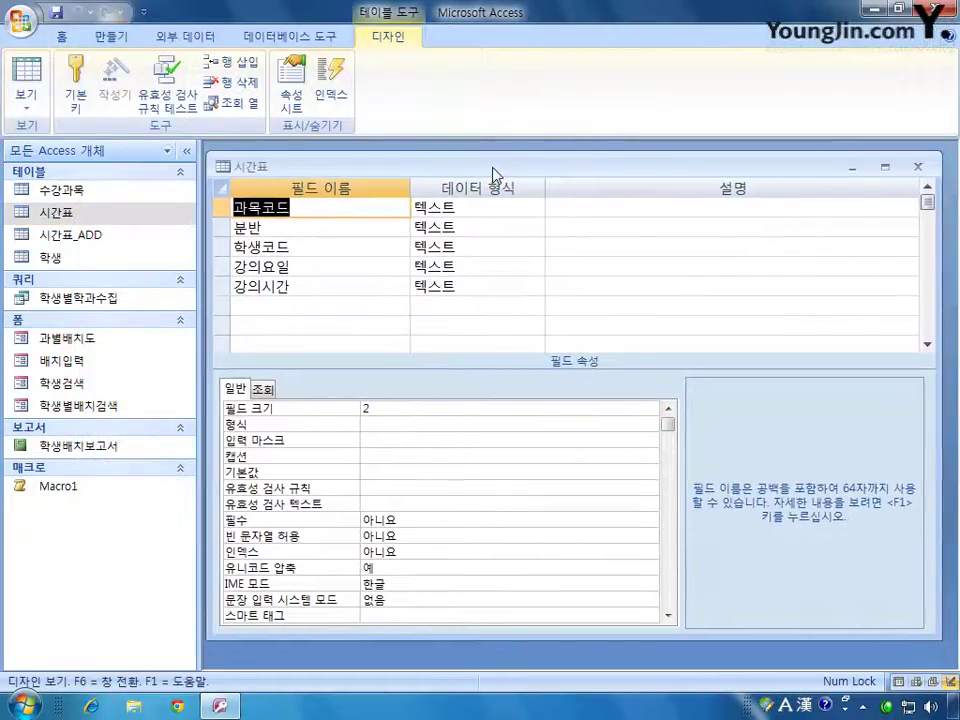
pyautogui.click(228, 209)
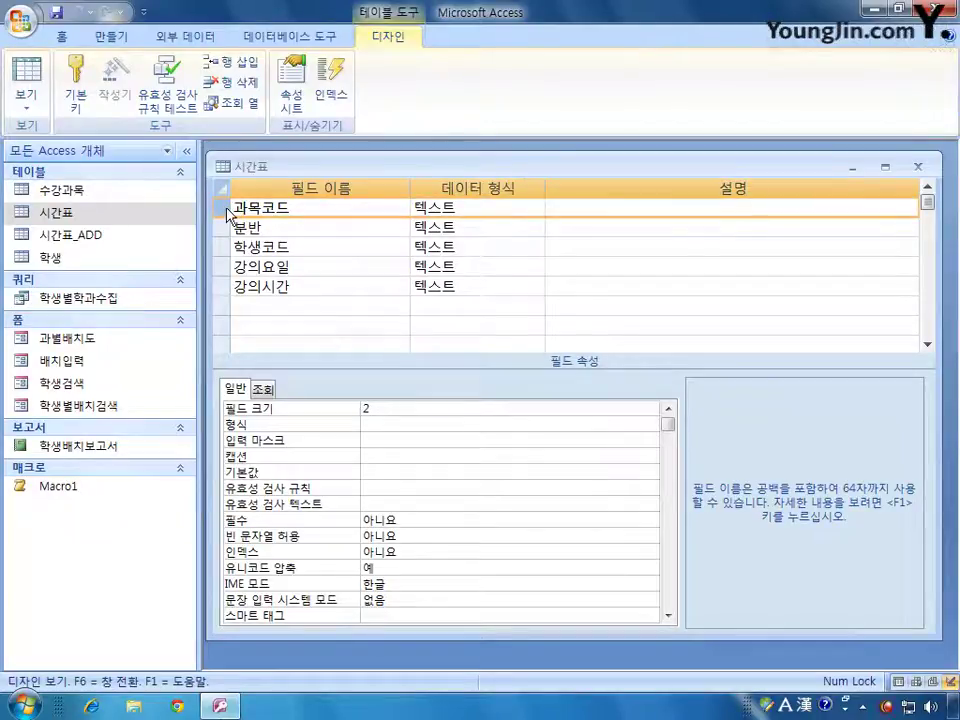
pyautogui.click(224, 227)
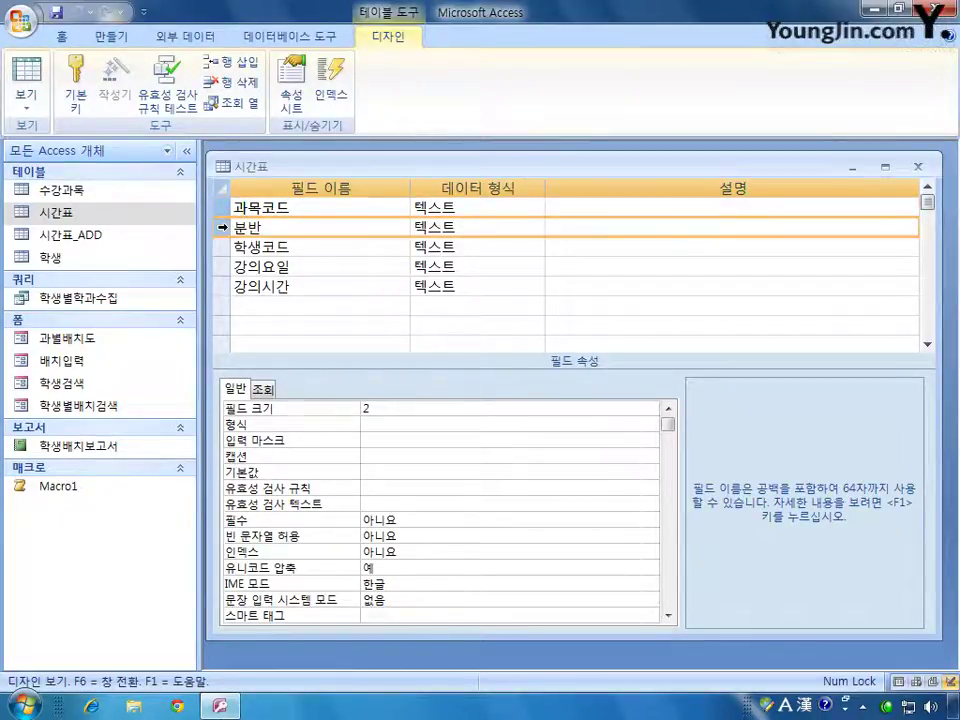
pyautogui.keyDown('shift'); pyautogui.click(224, 207); pyautogui.keyUp('shift')
pyautogui.rightClick(224, 228)
pyautogui.click(257, 240)
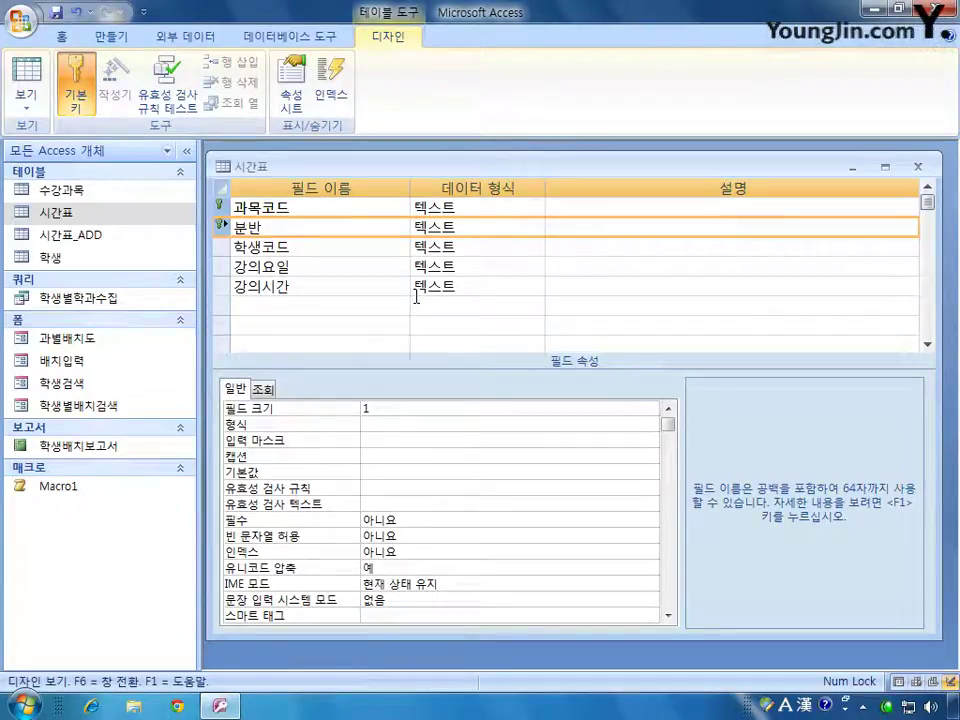
# Step: Set the default value (기본값) of the 강의시간 field to 시간
pyautogui.click(222, 290)
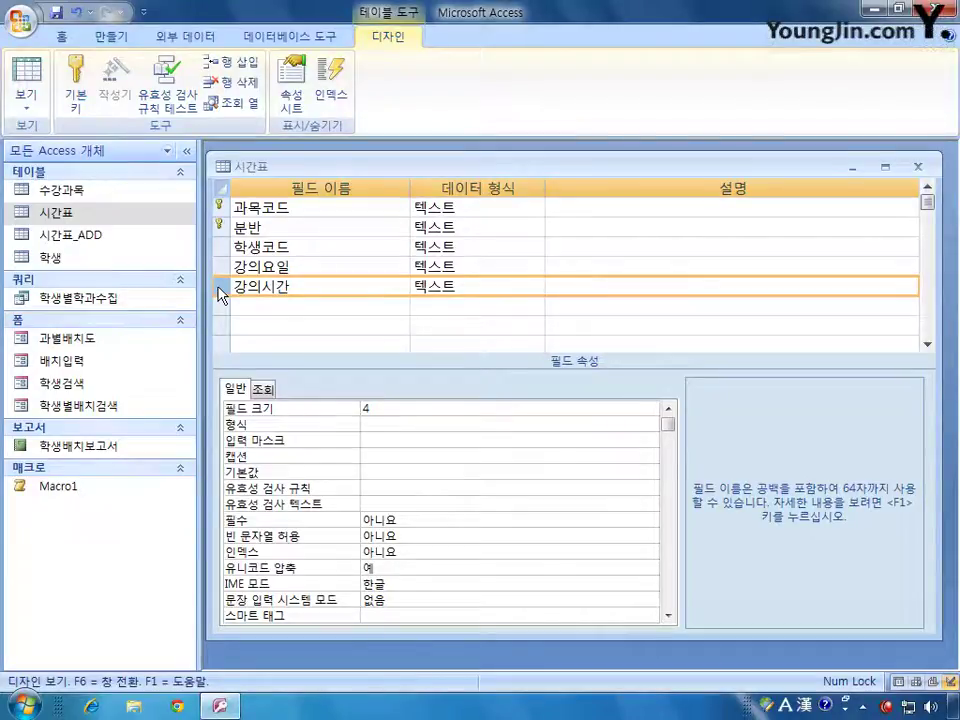
pyautogui.click(382, 471)
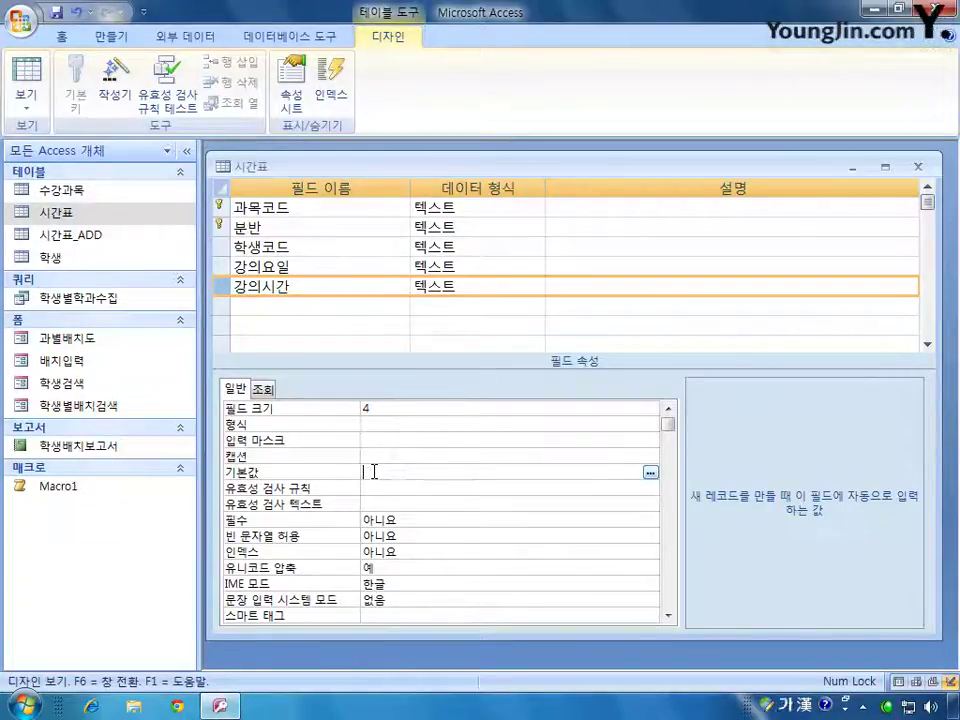
pyautogui.write('시간')
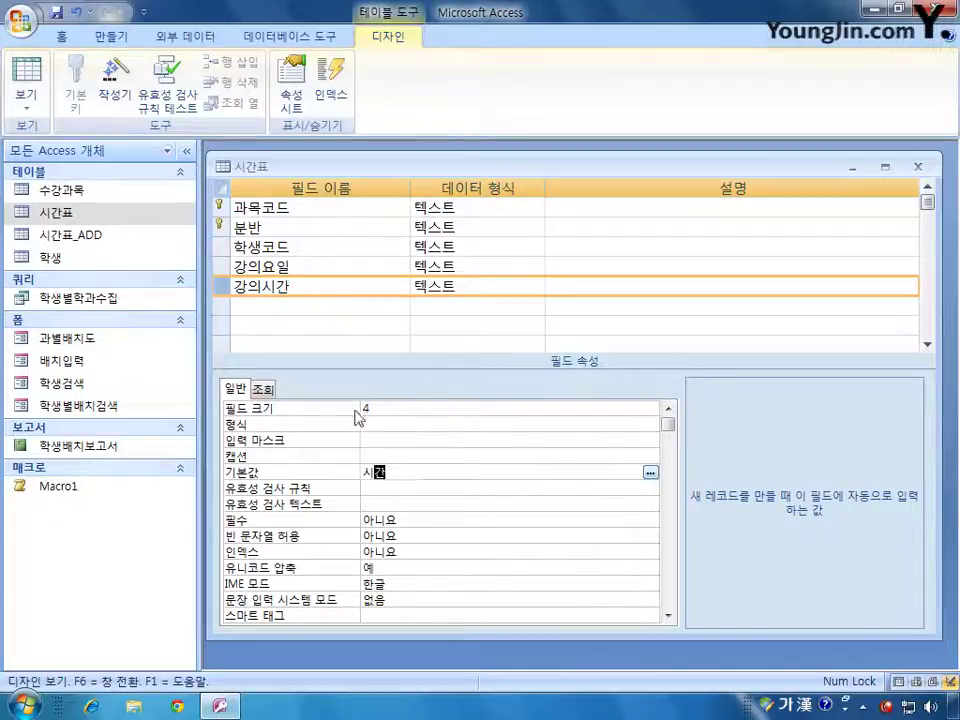
# Step: Set the IME mode of the 분반 field to 영숫자 반자
pyautogui.click(224, 229)
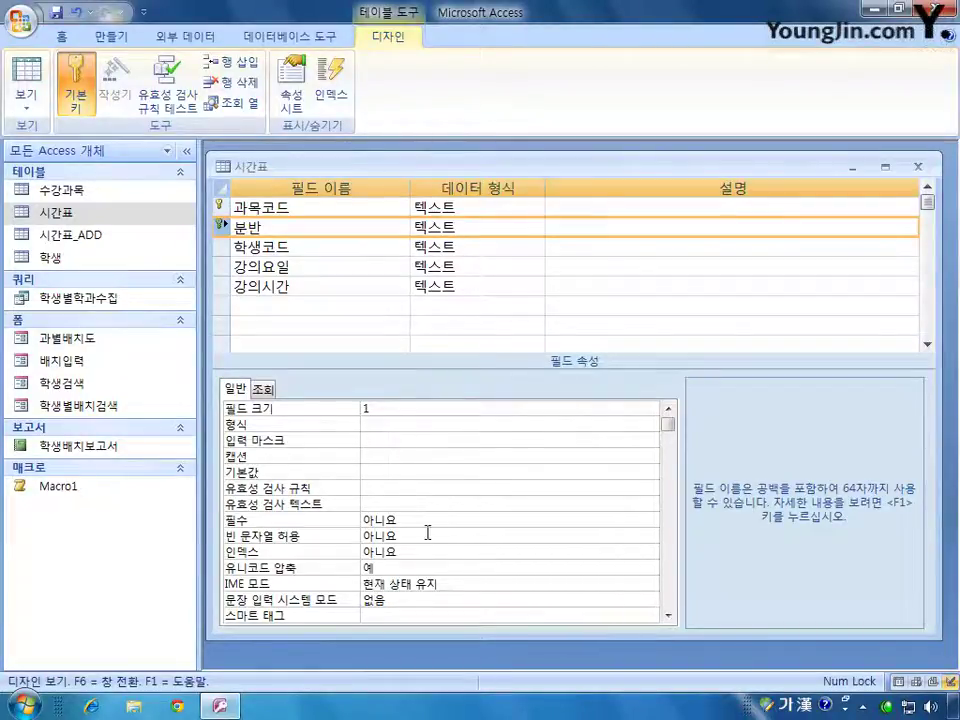
pyautogui.click(409, 580)
pyautogui.click(650, 585)
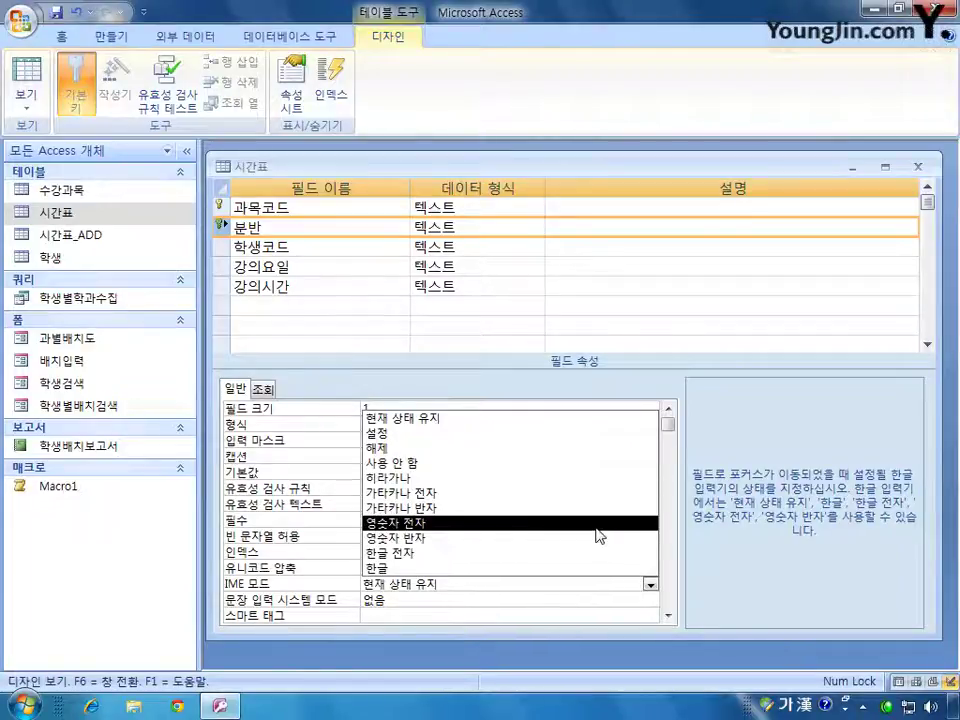
pyautogui.click(598, 537)
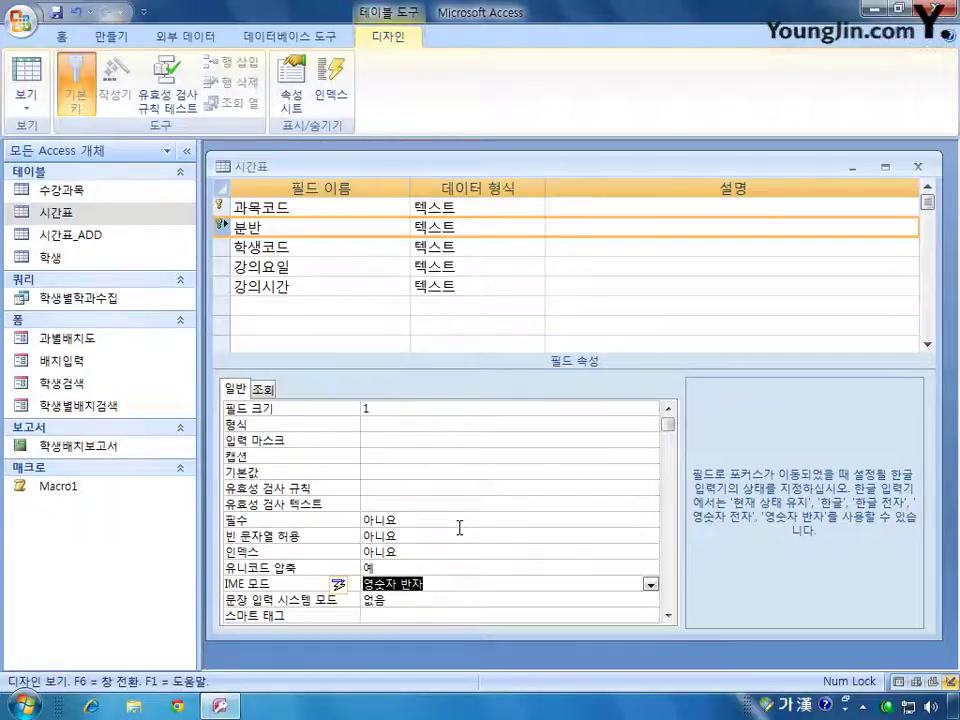
# Step: Restrict the 분반 field to the letters A to E with the validation rule in("A","B","C","D","E")
pyautogui.click(403, 488)
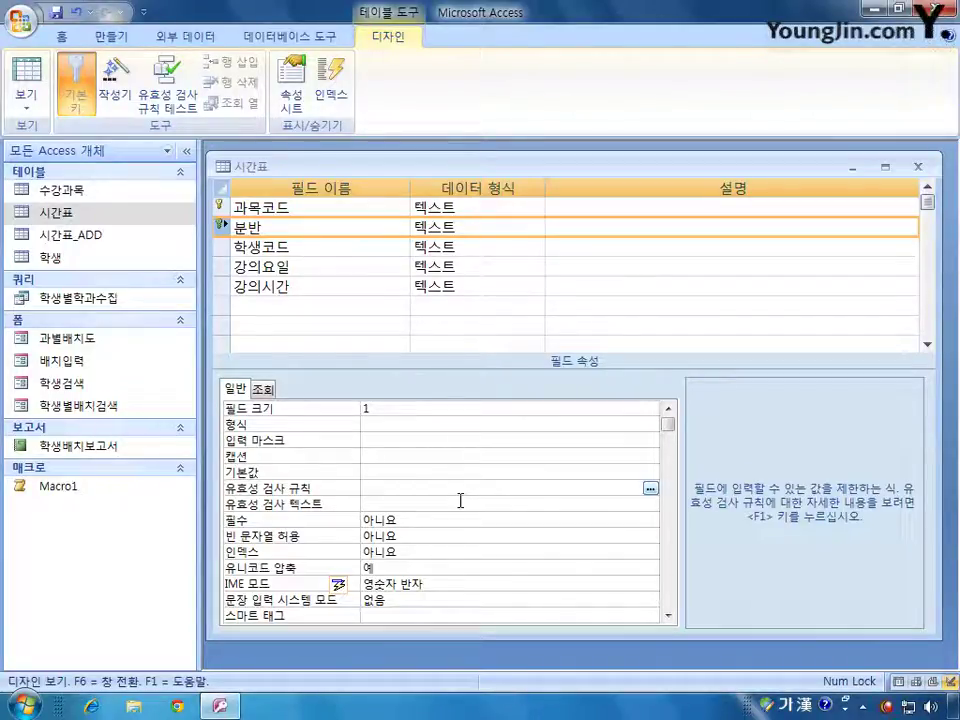
pyautogui.write('ㅣ')
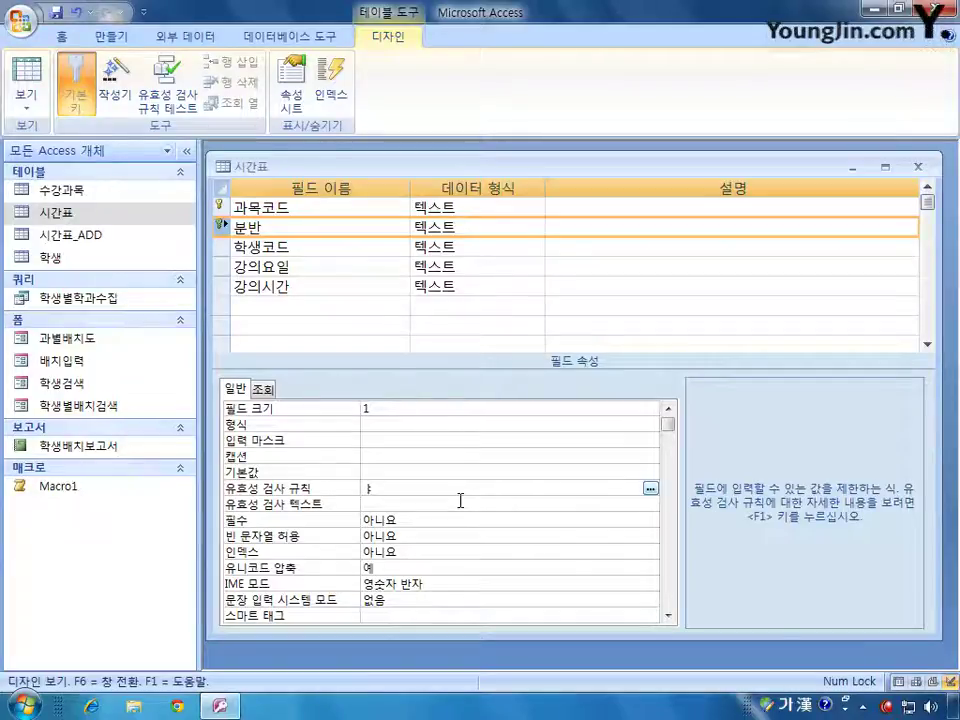
pyautogui.press('Hangul')
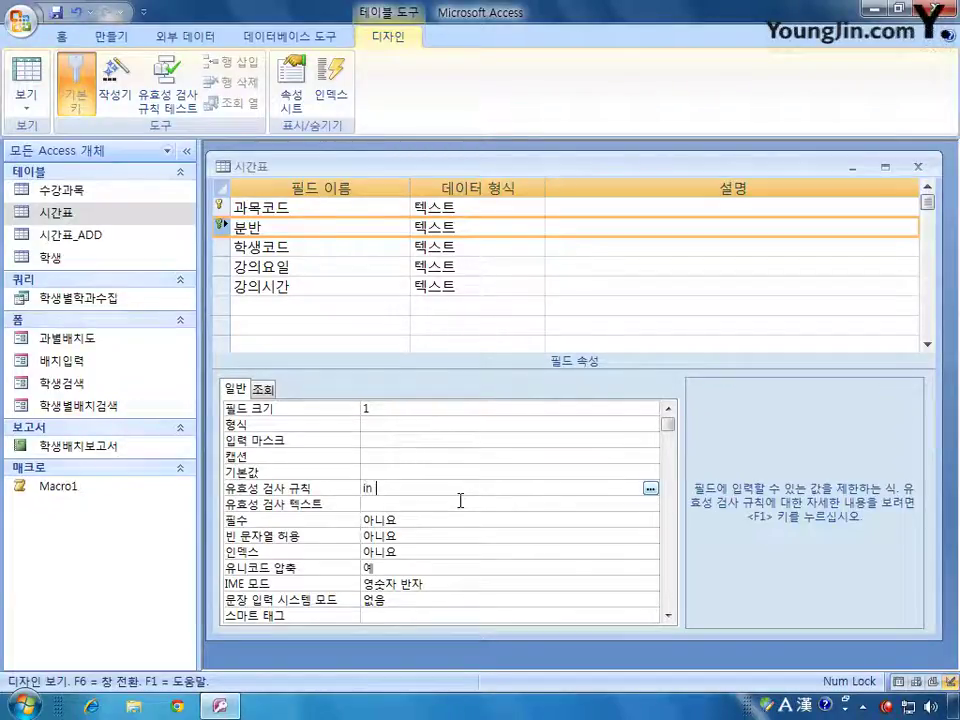
pyautogui.write('n()')
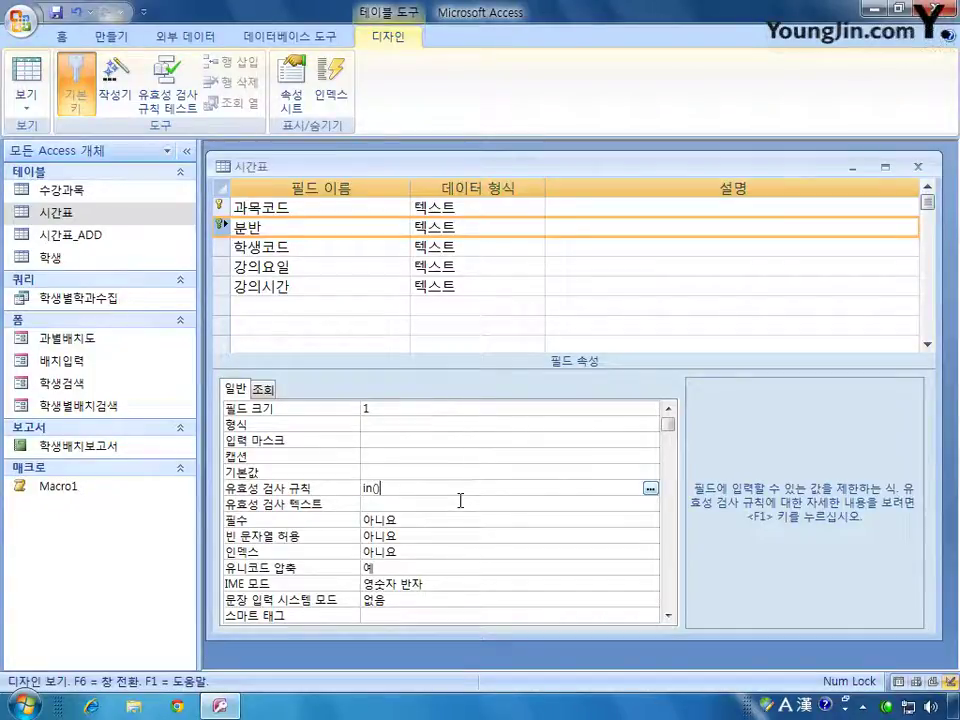
pyautogui.write('""')
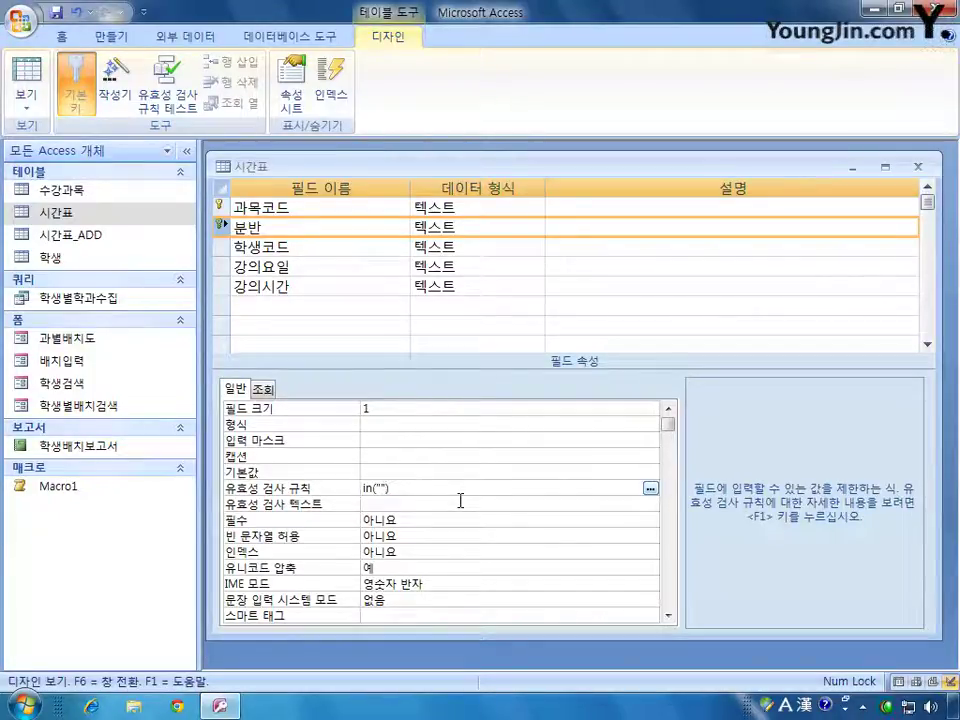
pyautogui.write(',""')
pyautogui.press('Left')
pyautogui.press('Left')
pyautogui.press('Left')
pyautogui.press('Left')
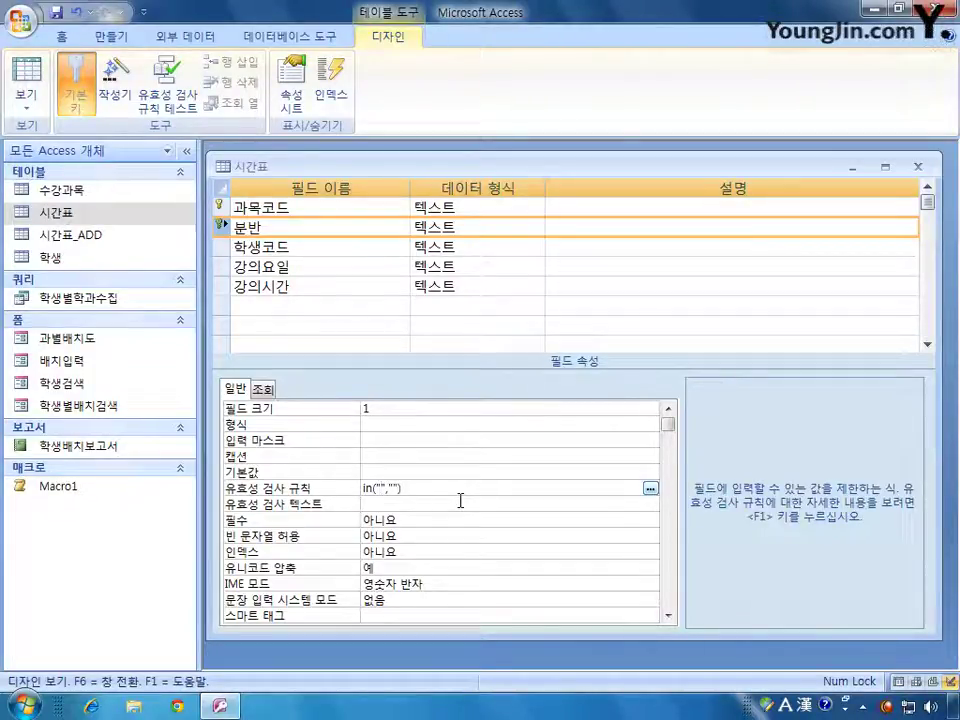
pyautogui.write('A')
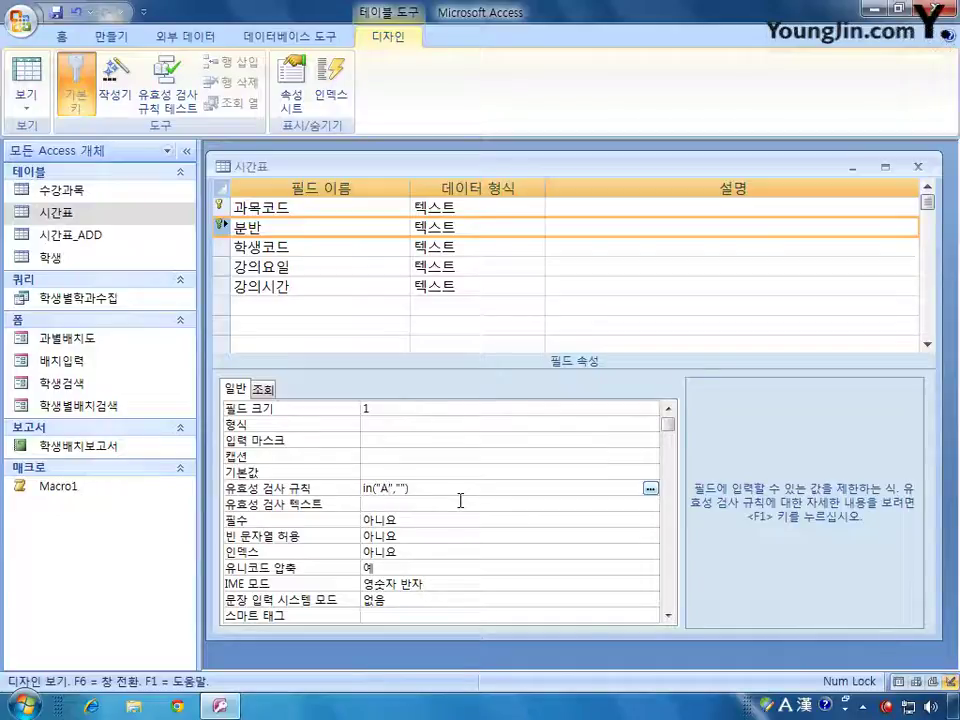
pyautogui.press('Right')
pyautogui.press('Right')
pyautogui.press('Right')
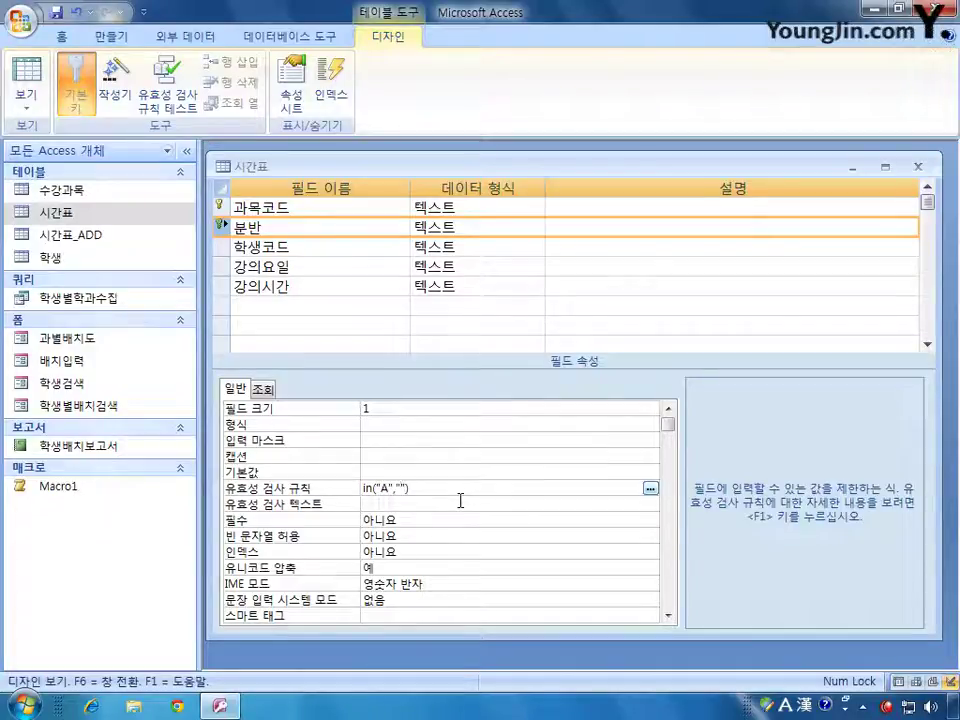
pyautogui.write('B"')
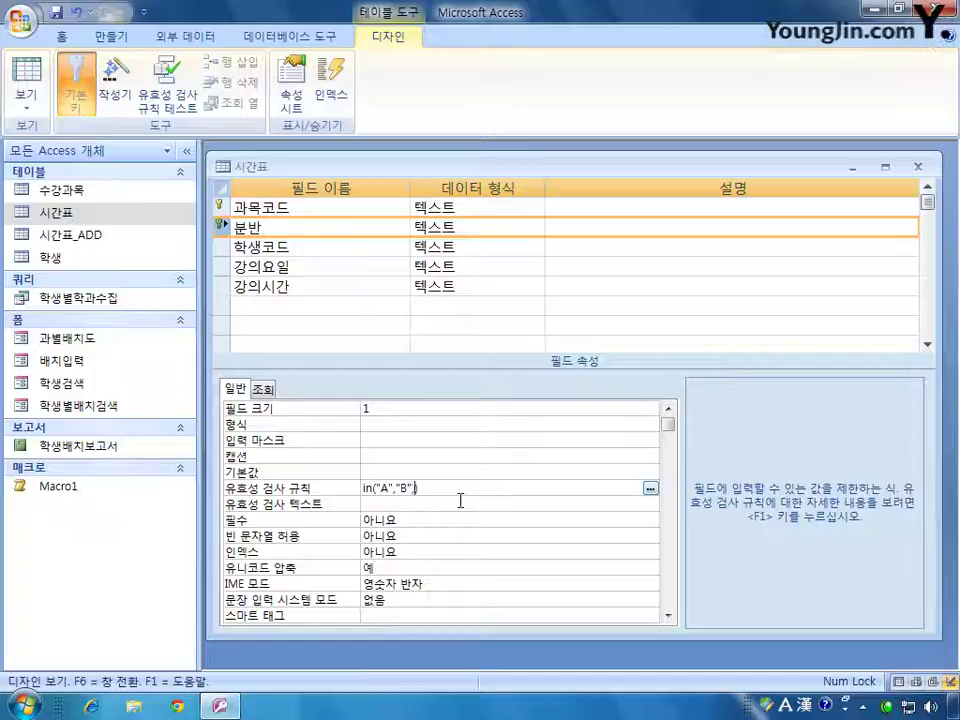
pyautogui.write(',"",')
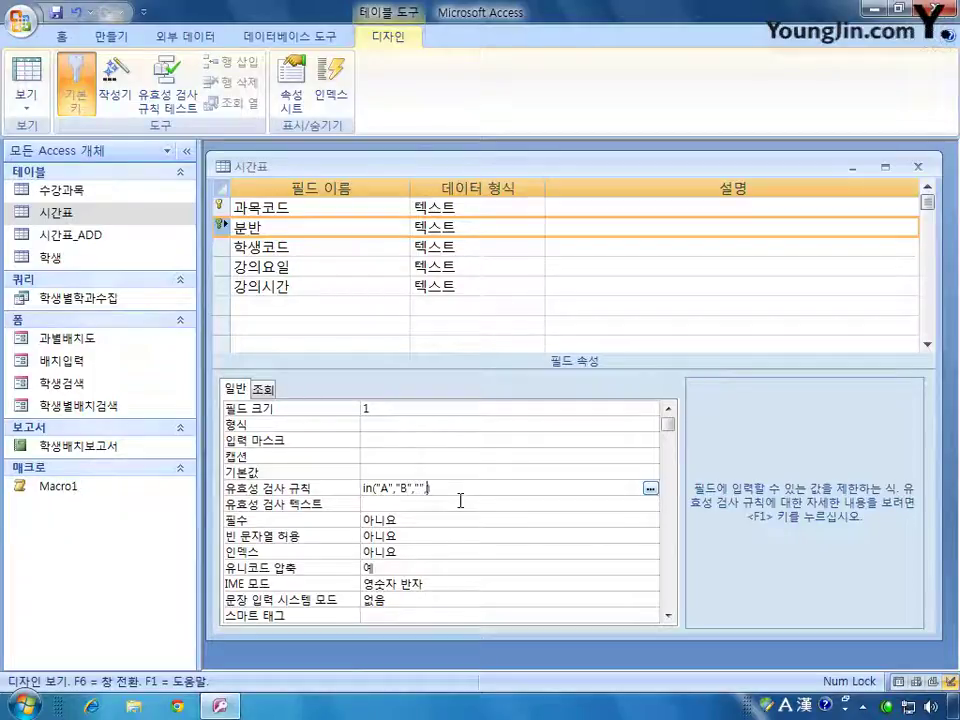
pyautogui.write('"",""')
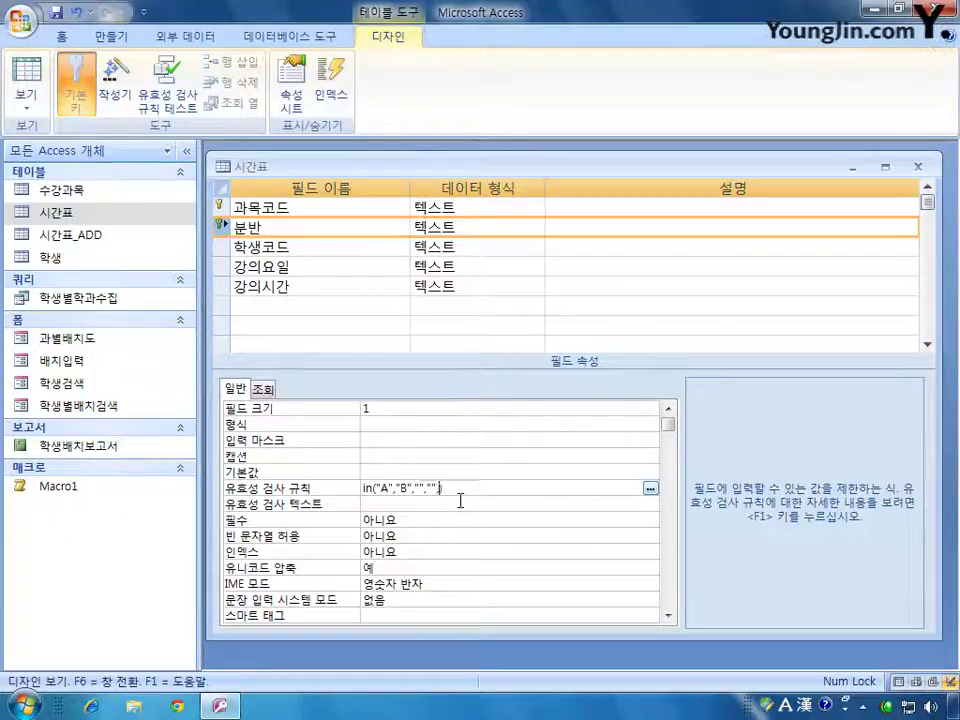
pyautogui.press('Left')
pyautogui.press('Left')
pyautogui.press('Left')
pyautogui.press('Left')
pyautogui.press('Left')
pyautogui.press('Left')
pyautogui.press('Left')
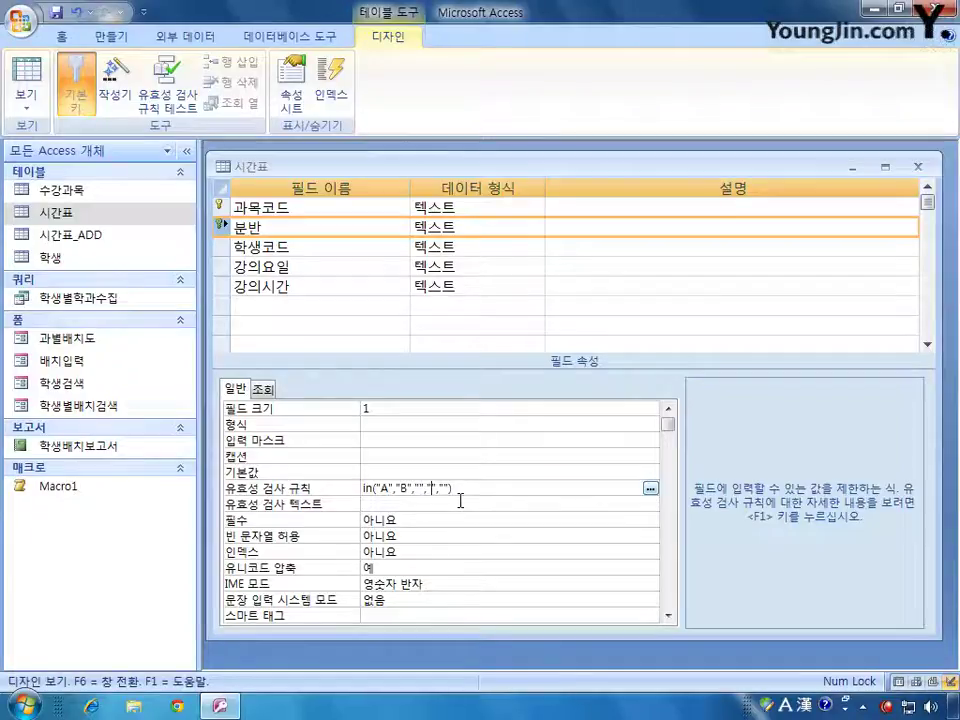
pyautogui.write('C')
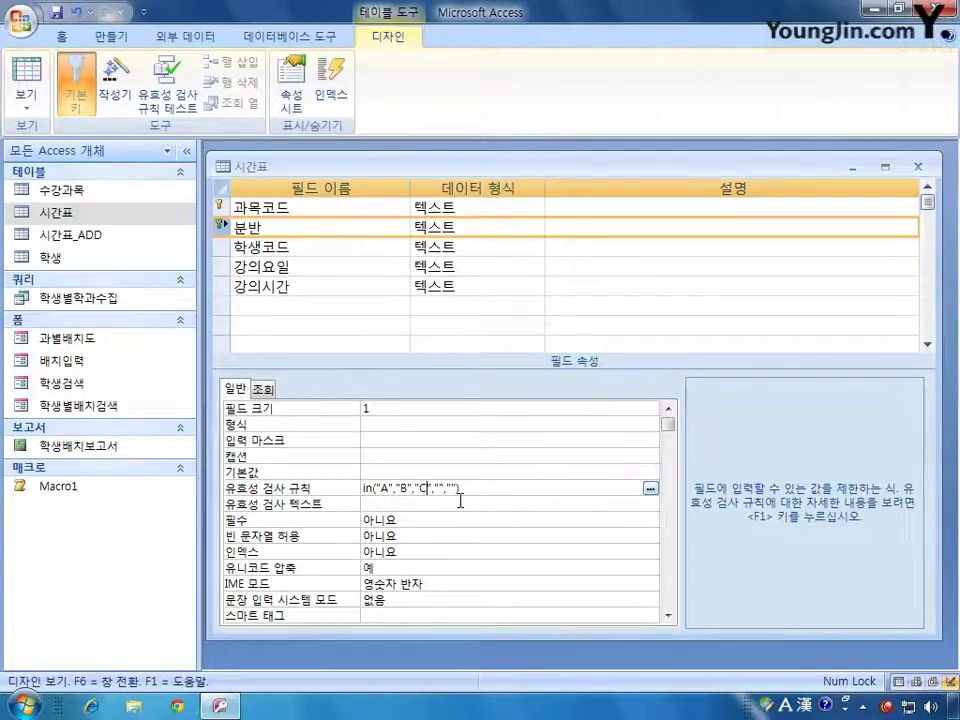
pyautogui.press('Right')
pyautogui.press('Right')
pyautogui.press('Right')
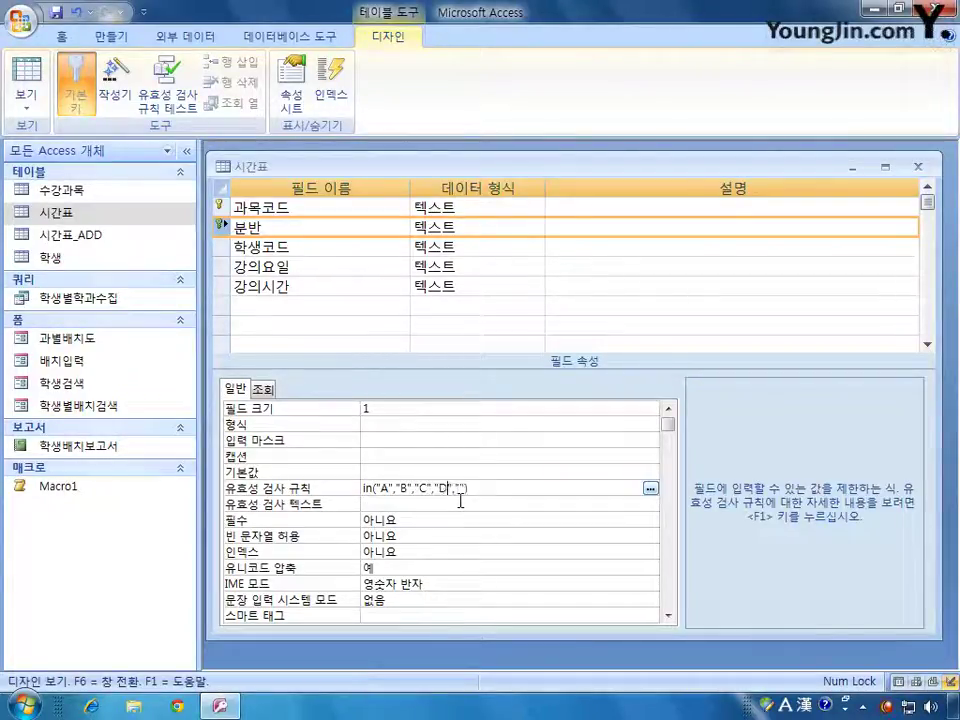
pyautogui.write('D","E')
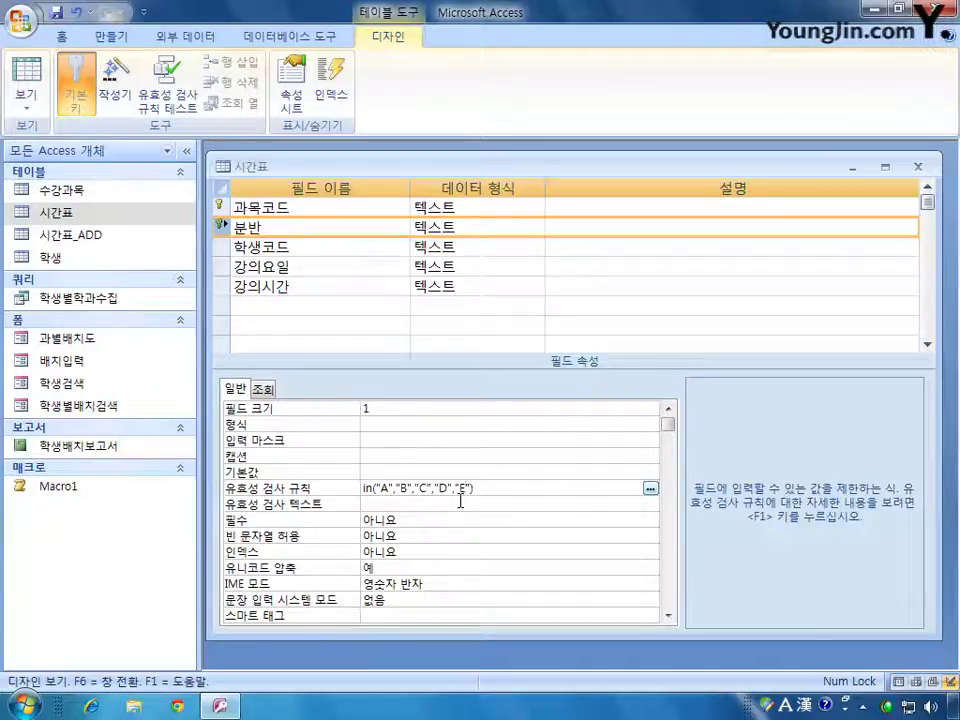
# Step: Set the validation text (유효성 검사 텍스트) of the 분반 field to 데이터입력오류!
pyautogui.click(394, 505)
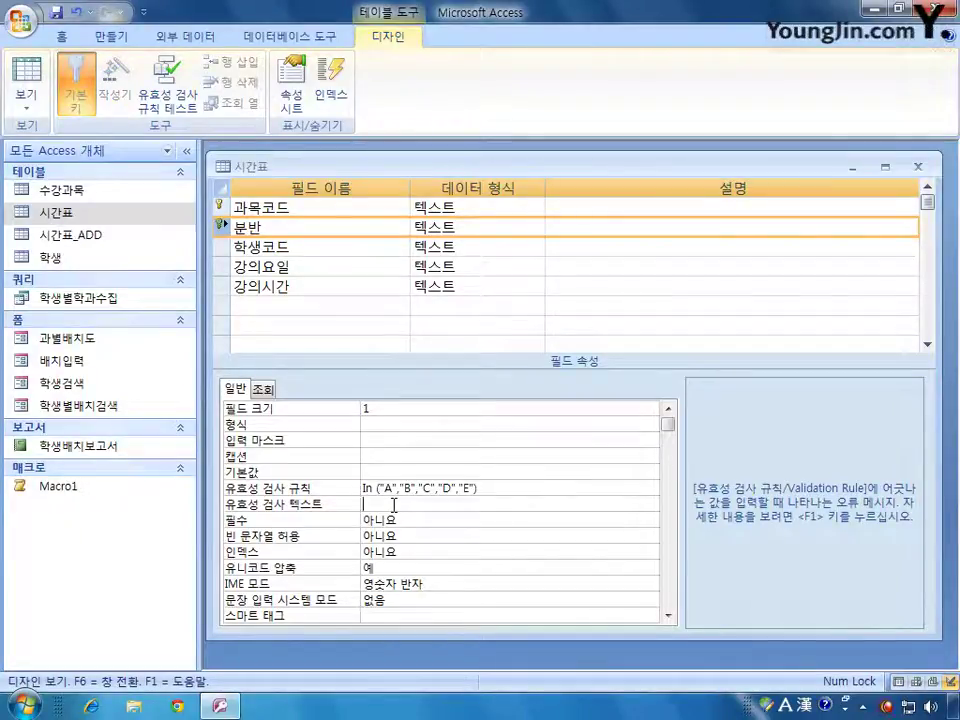
pyautogui.press('Hangul')
pyautogui.write('데이터입력오')
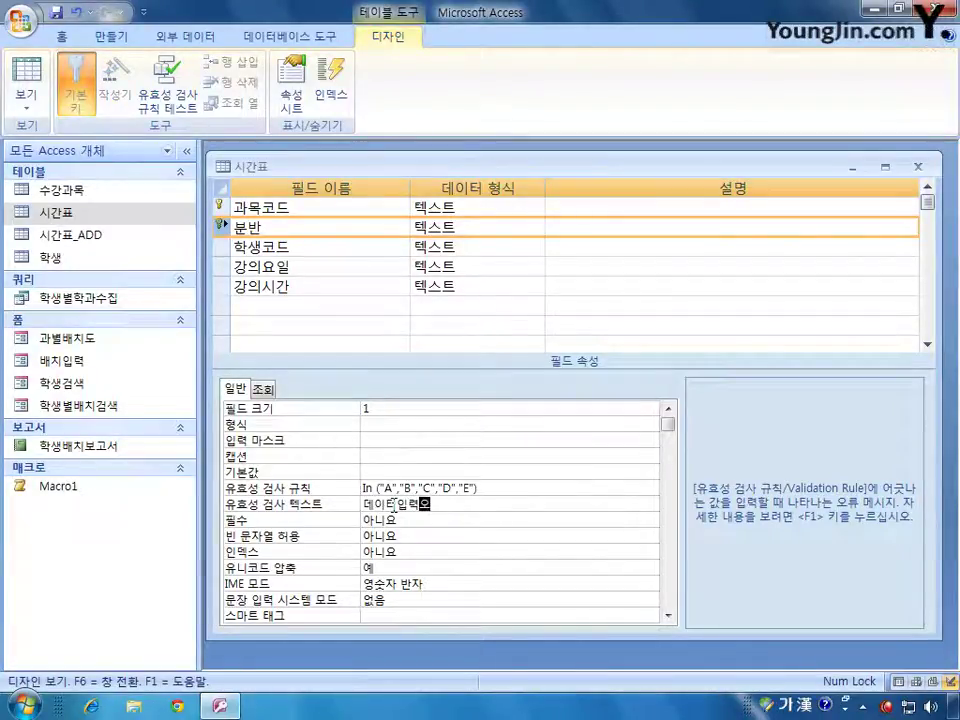
pyautogui.write('류!')
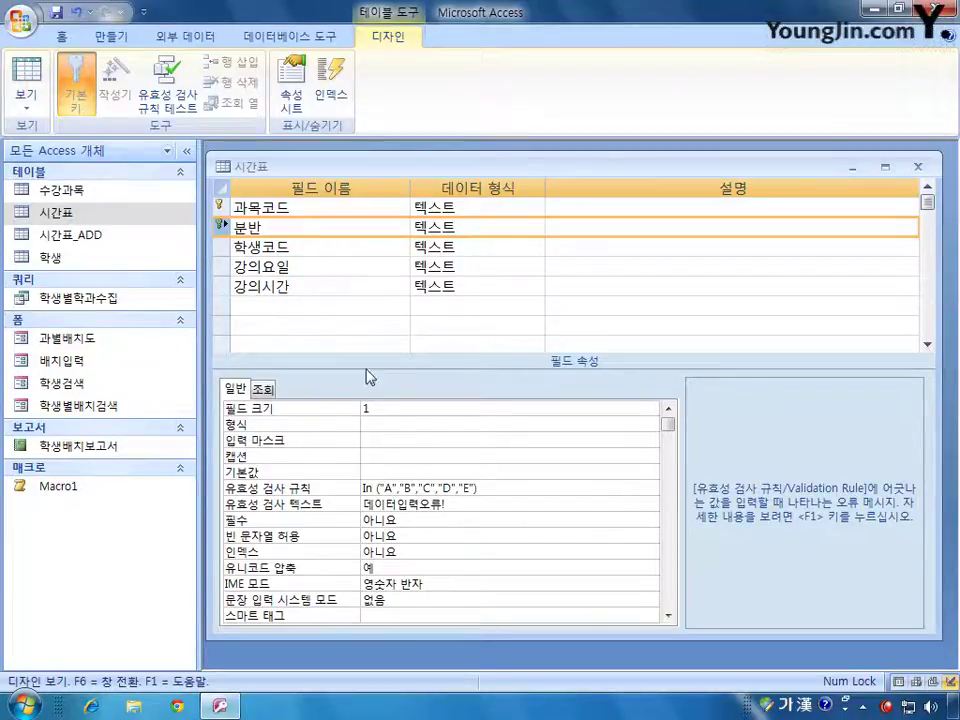
# Step: Close the 시간표 table, saving its design and agreeing to test the existing data against the new rules
pyautogui.click(918, 166)
pyautogui.click(408, 401)
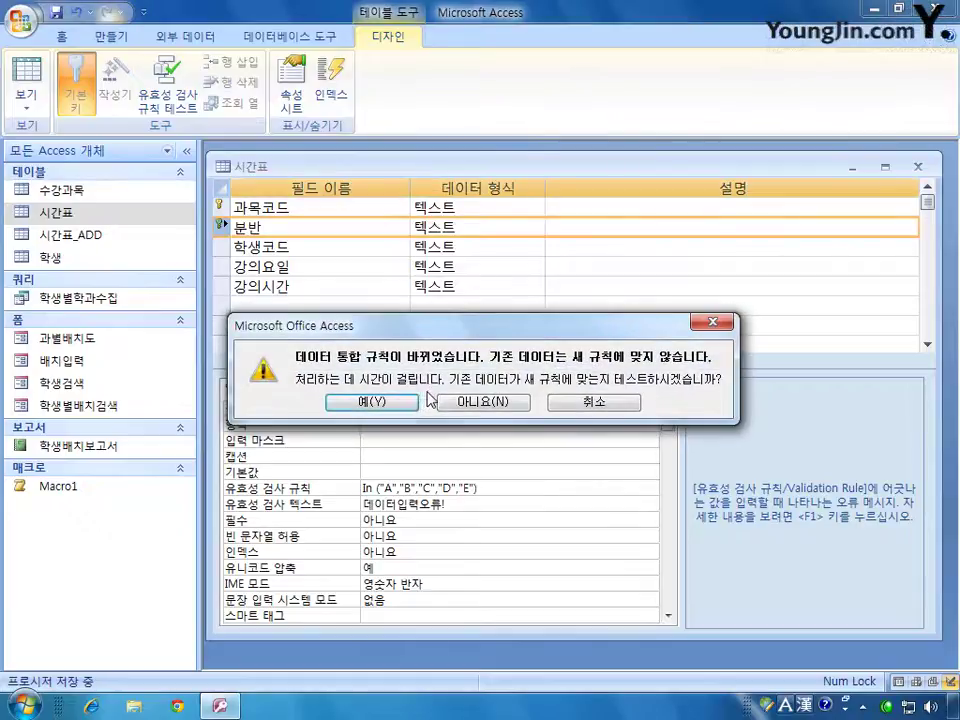
pyautogui.click(388, 404)
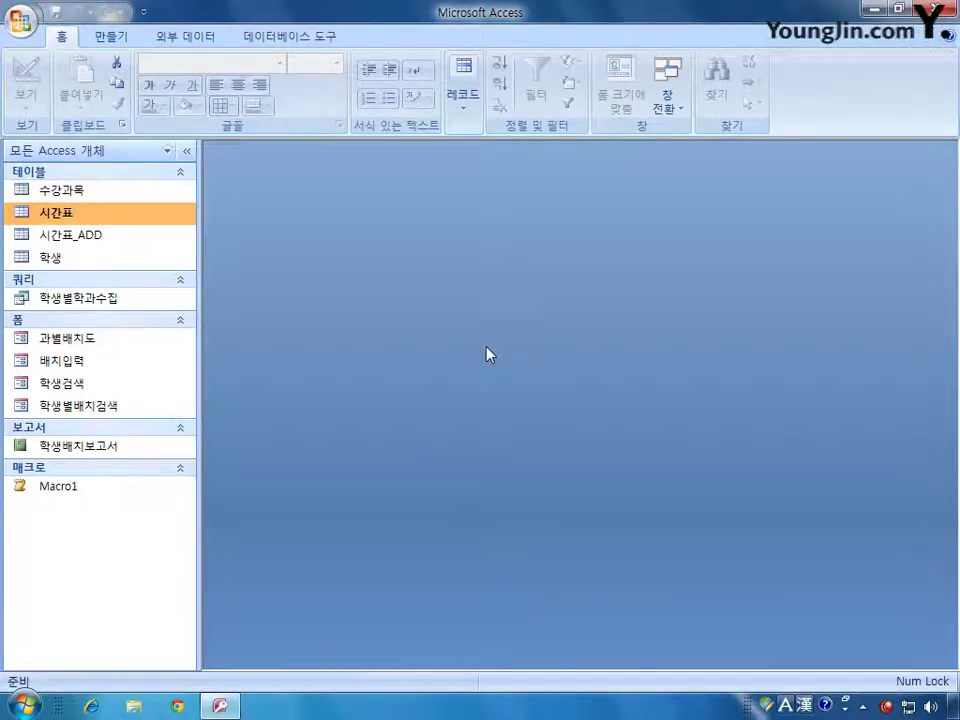
# Step: View the records of the 시간표_ADD and 시간표 tables, arranging both datasheets so their fields can be compared
pyautogui.doubleClick(80, 237)
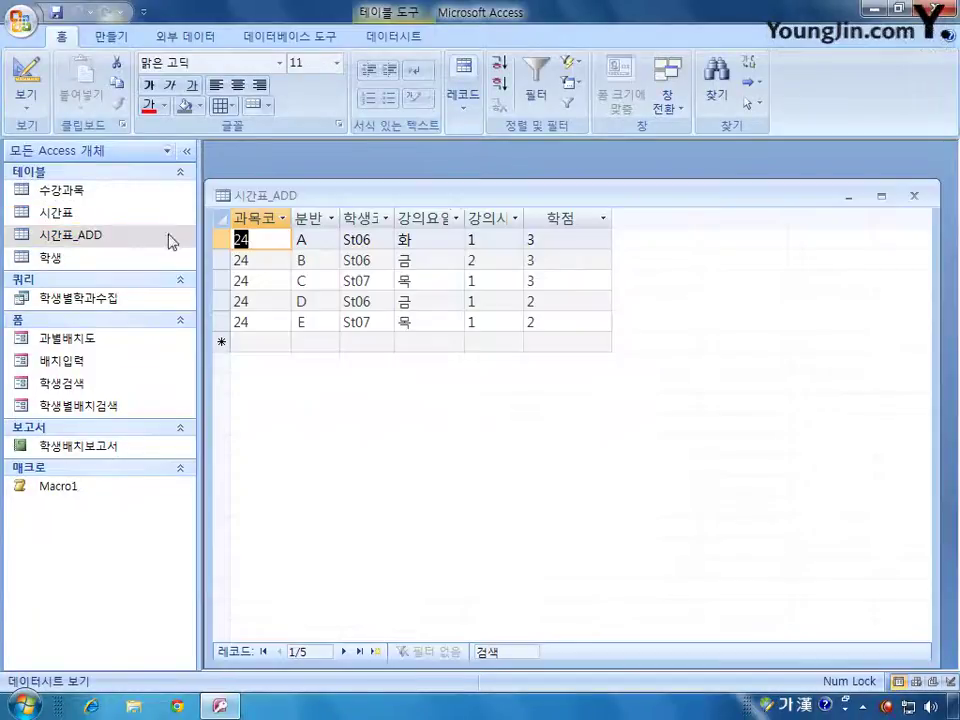
pyautogui.moveTo(489, 200); pyautogui.dragTo(518, 221)
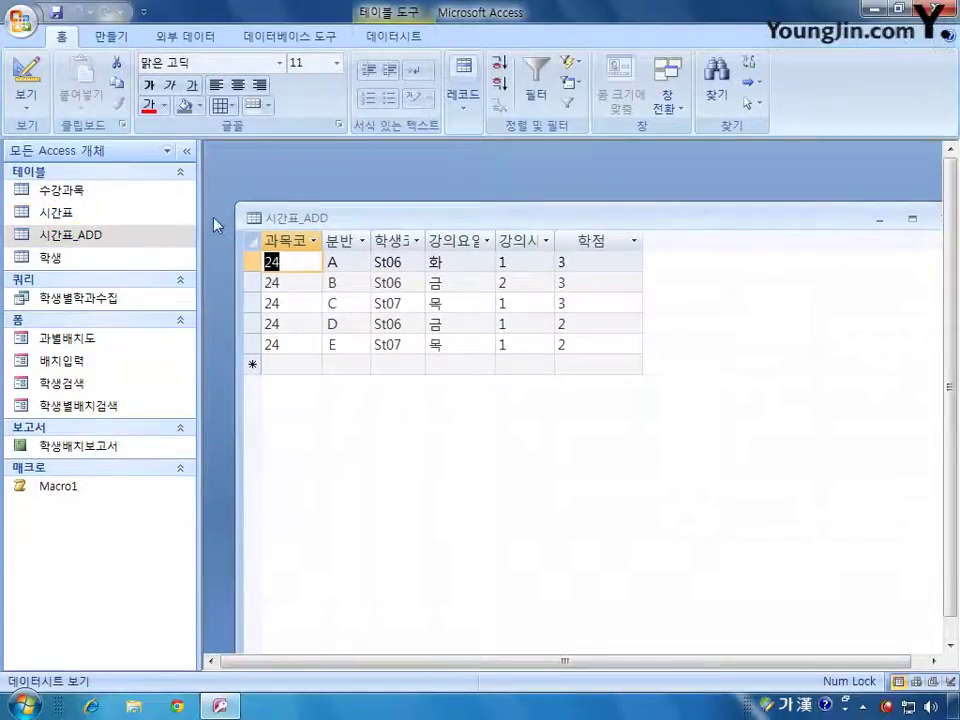
pyautogui.doubleClick(86, 213)
pyautogui.moveTo(435, 198); pyautogui.dragTo(465, 291)
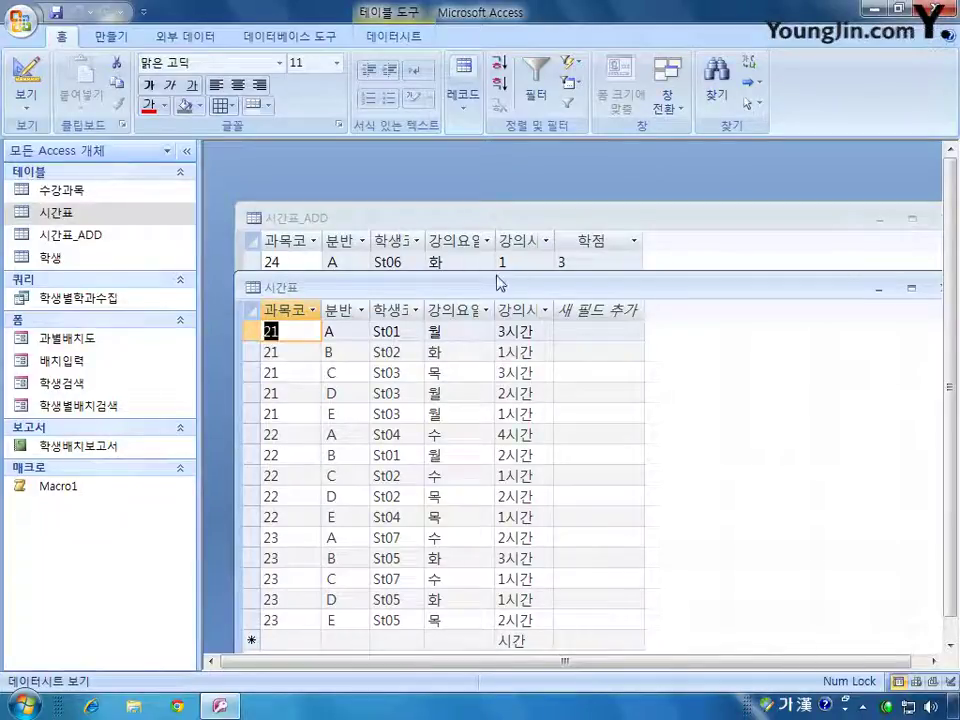
pyautogui.moveTo(814, 283); pyautogui.dragTo(733, 270)
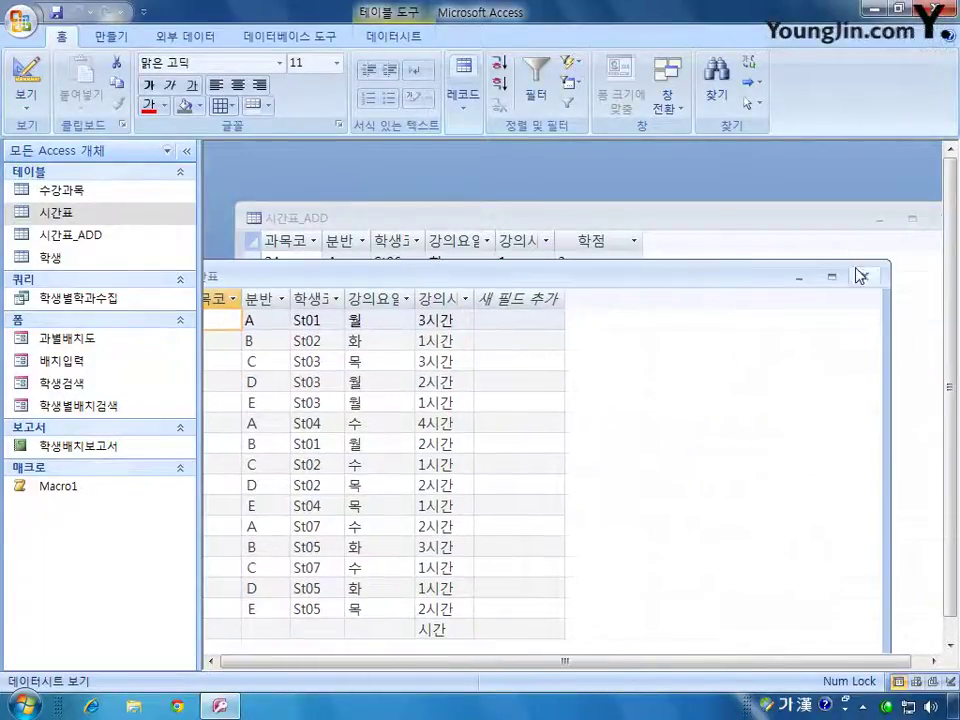
# Step: Close the 시간표 and 시간표_ADD datasheets
pyautogui.click(859, 275)
pyautogui.moveTo(855, 223); pyautogui.dragTo(770, 219)
pyautogui.click(872, 215)
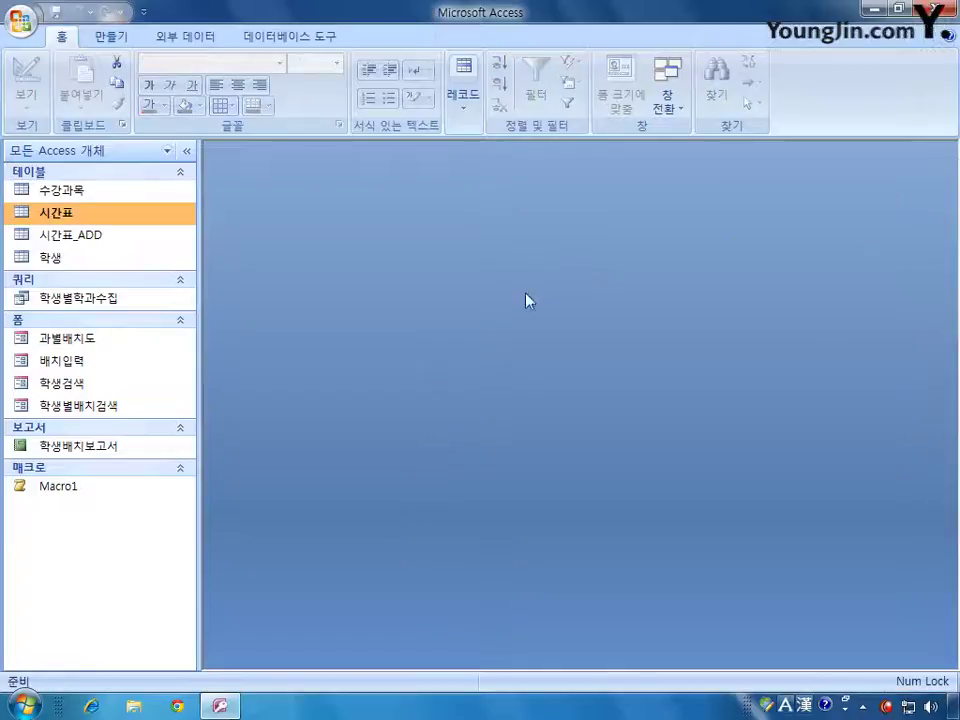
# Step: Create a new query in design view with the 시간표_ADD table as its source
pyautogui.click(115, 38)
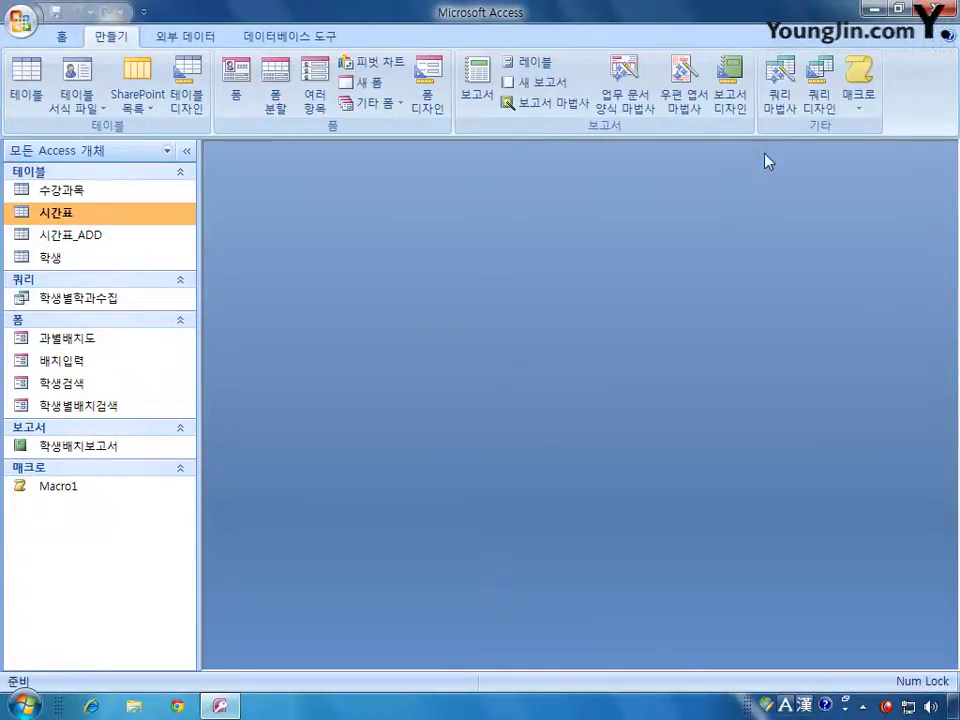
pyautogui.click(820, 100)
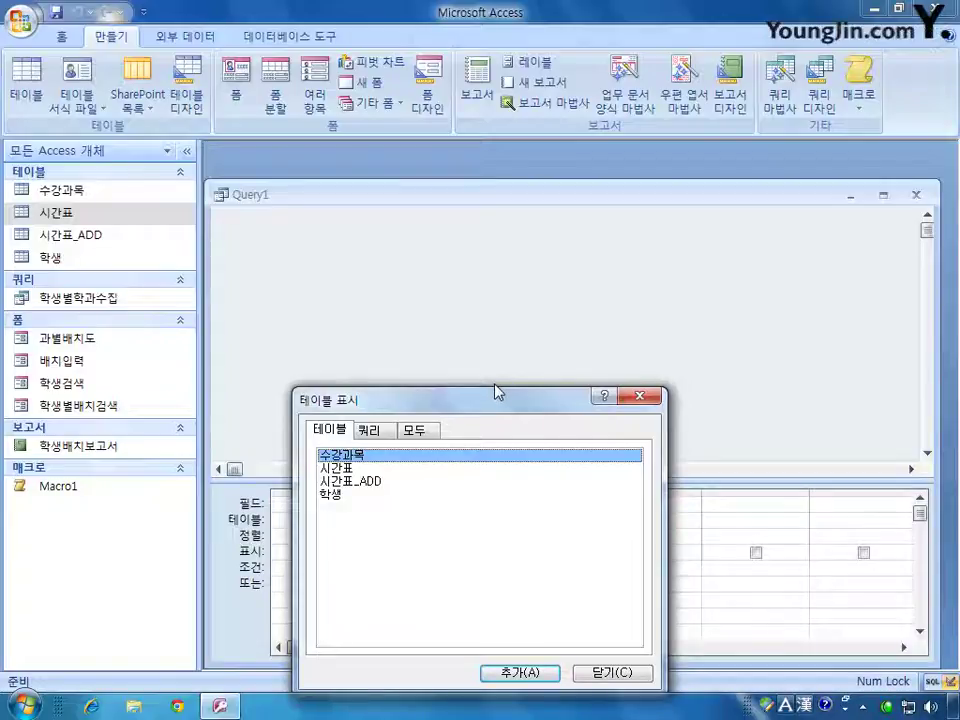
pyautogui.click(372, 481)
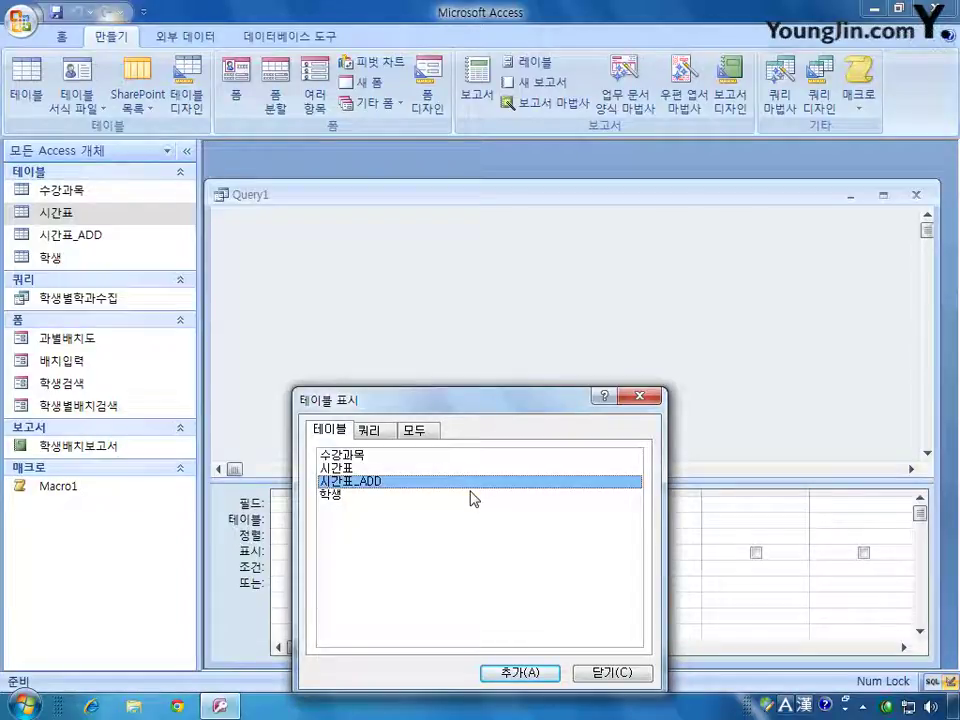
pyautogui.click(540, 673)
pyautogui.click(618, 673)
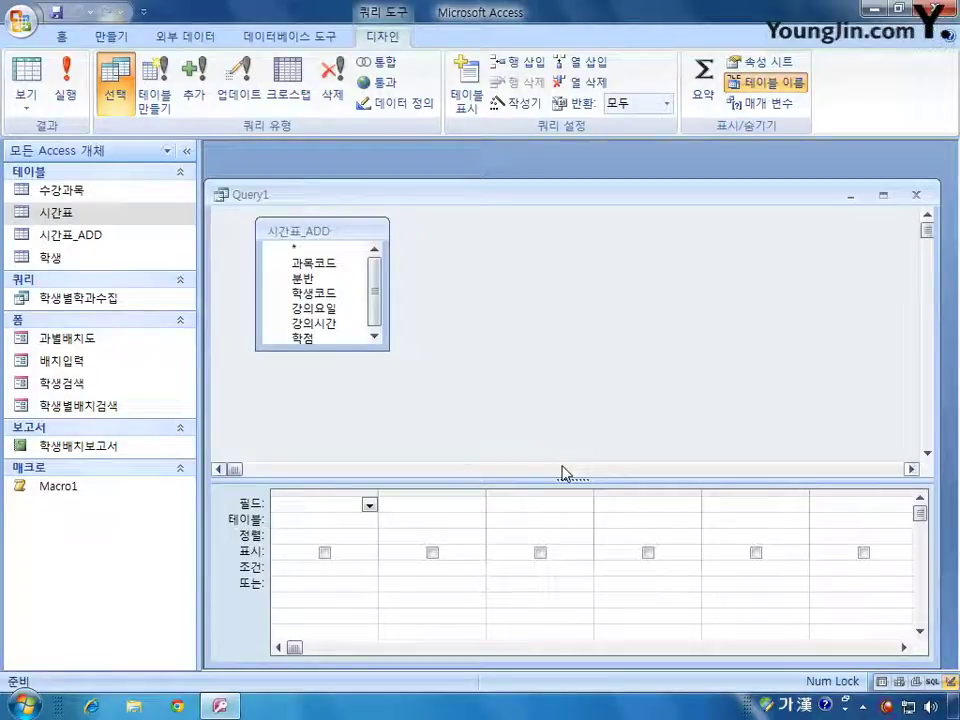
# Step: Change the query type to an append query (추가 쿼리) that targets the 시간표 table in the current database
pyautogui.rightClick(514, 311)
pyautogui.moveTo(619, 450)
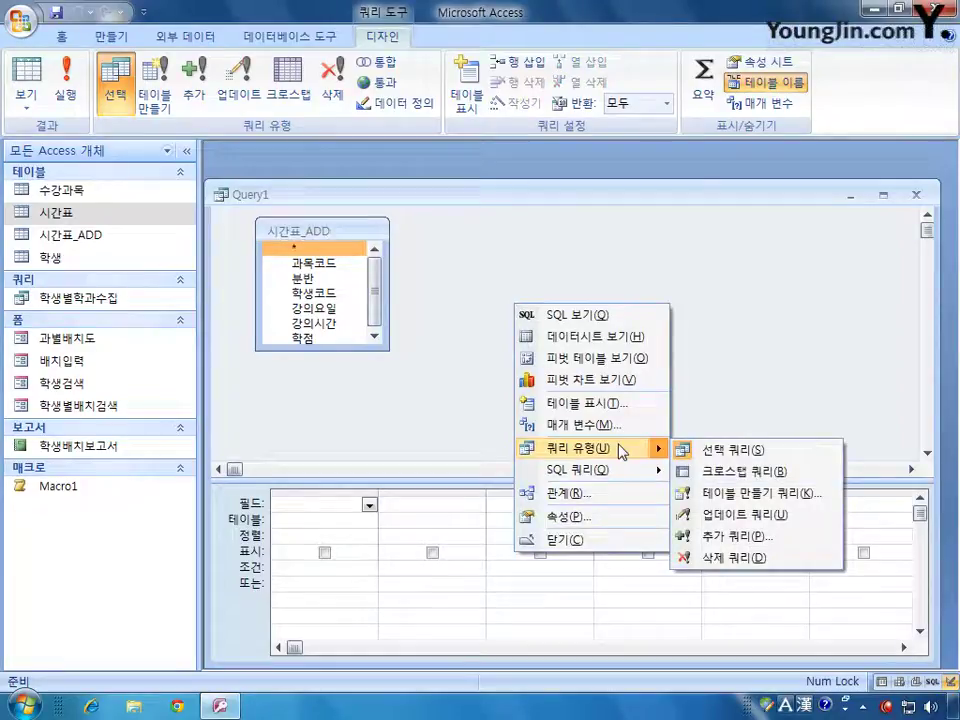
pyautogui.click(745, 538)
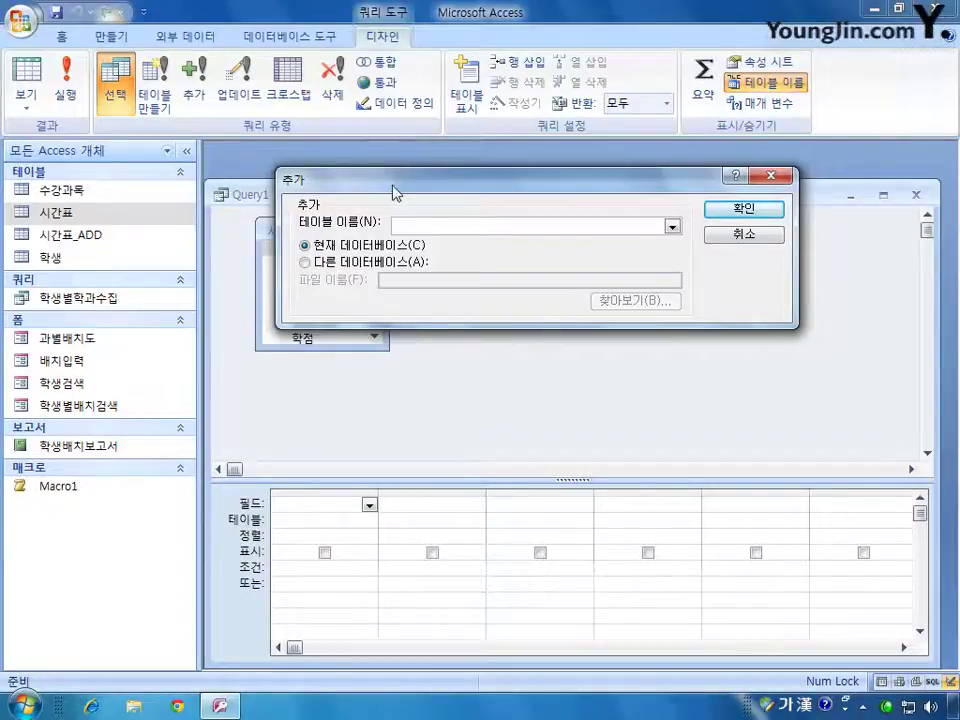
pyautogui.moveTo(393, 191); pyautogui.dragTo(407, 243)
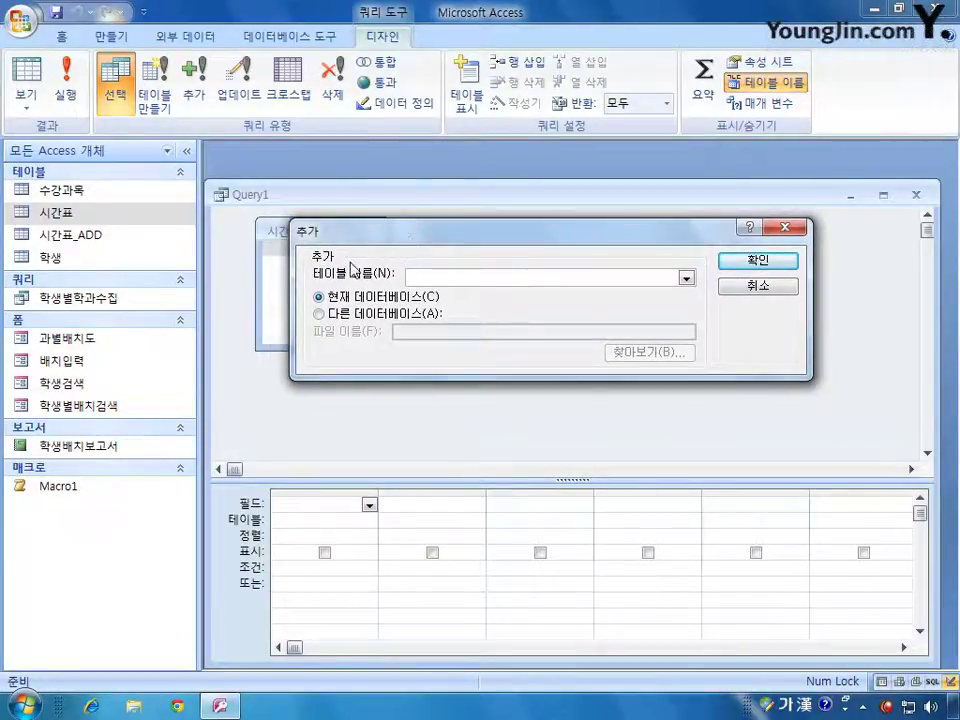
pyautogui.click(686, 278)
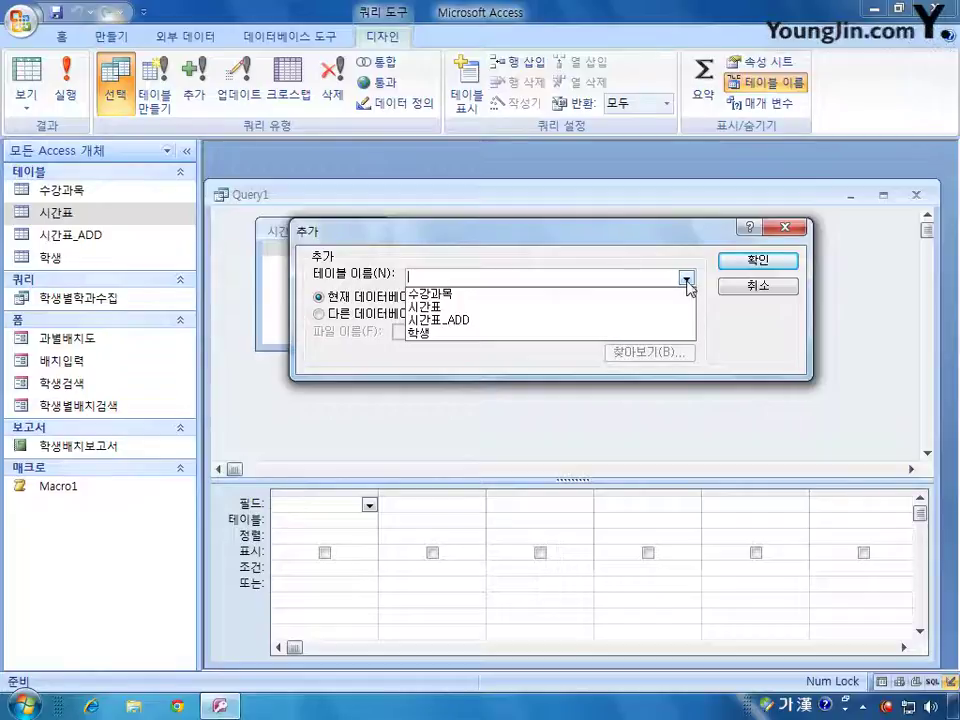
pyautogui.click(650, 316)
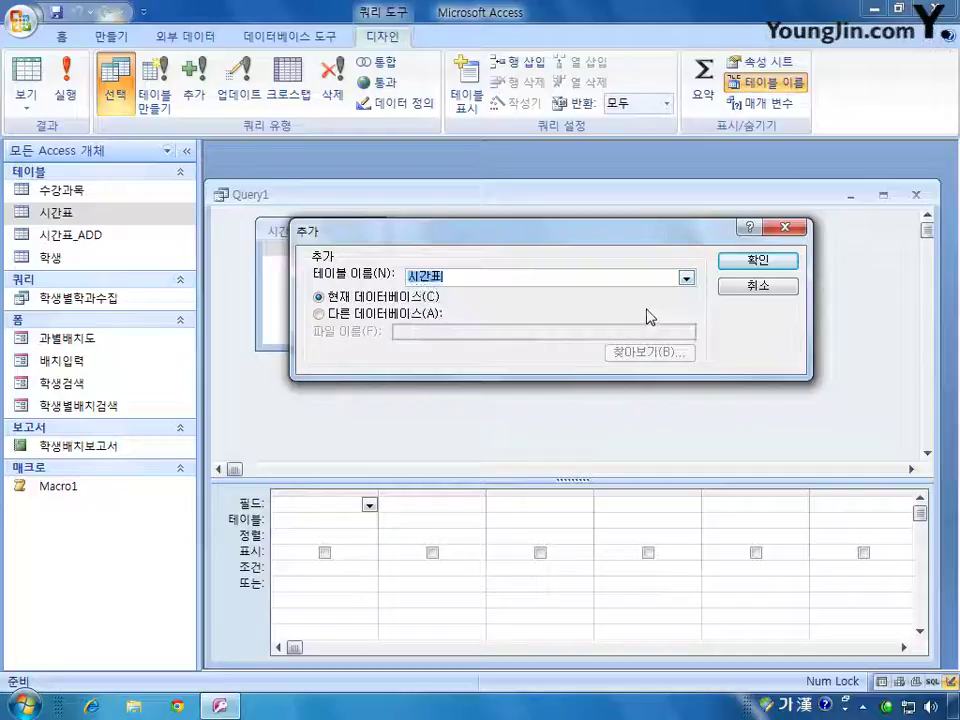
pyautogui.click(745, 263)
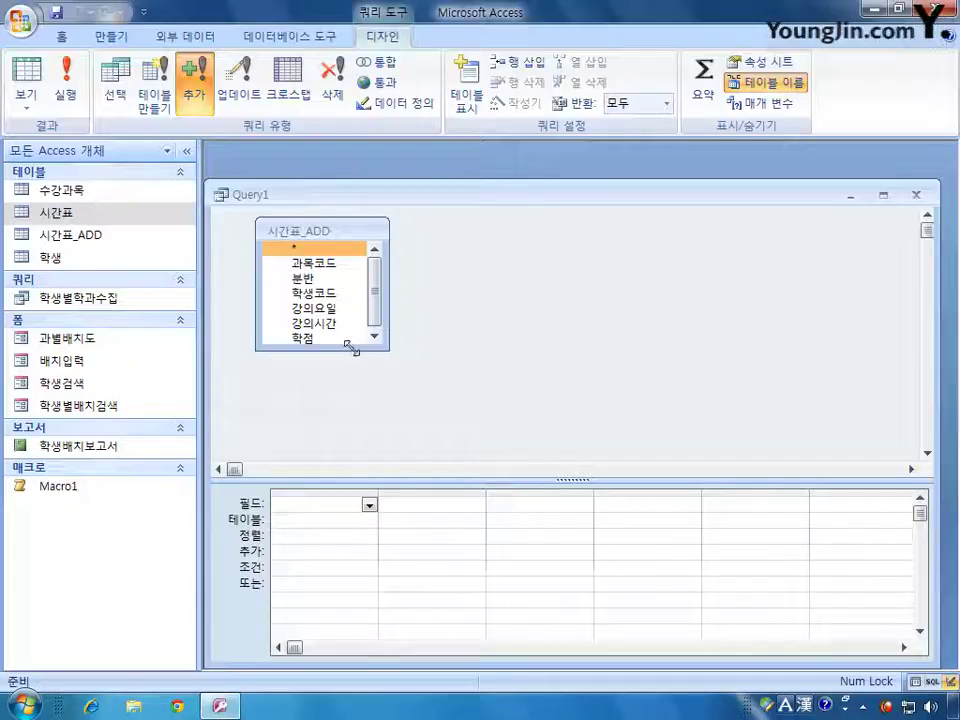
# Step: Add the 과목코드, 분반, 학생코드, 강의요일 and 강의시간 fields from 시간표_ADD to the query's design grid
pyautogui.moveTo(350, 348); pyautogui.dragTo(348, 369)
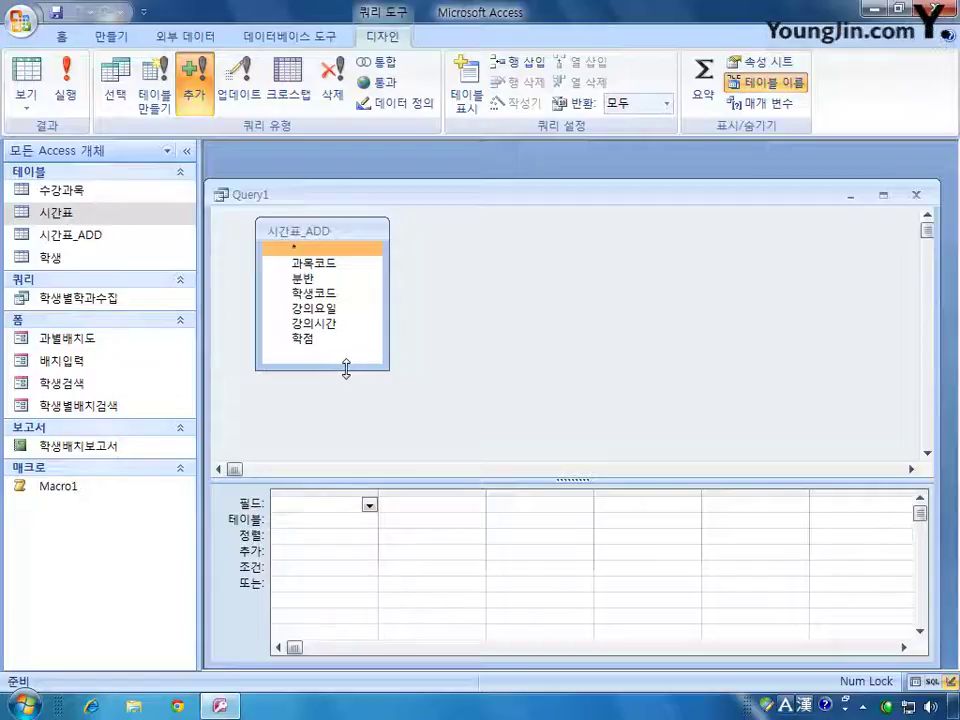
pyautogui.doubleClick(300, 262)
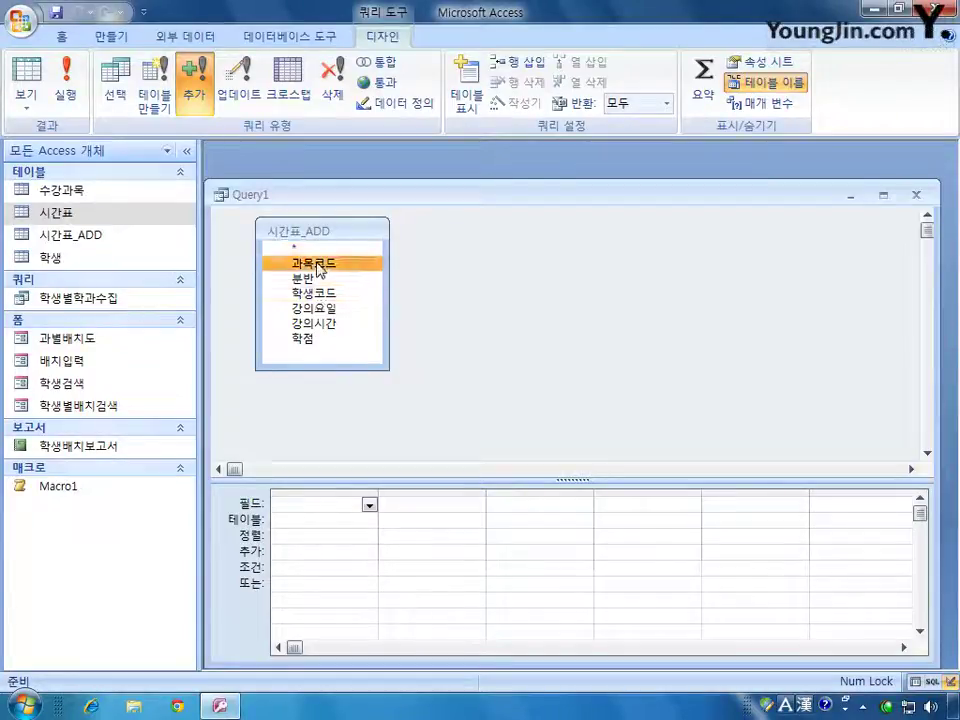
pyautogui.click(312, 279)
pyautogui.doubleClick(313, 280)
pyautogui.click(318, 294)
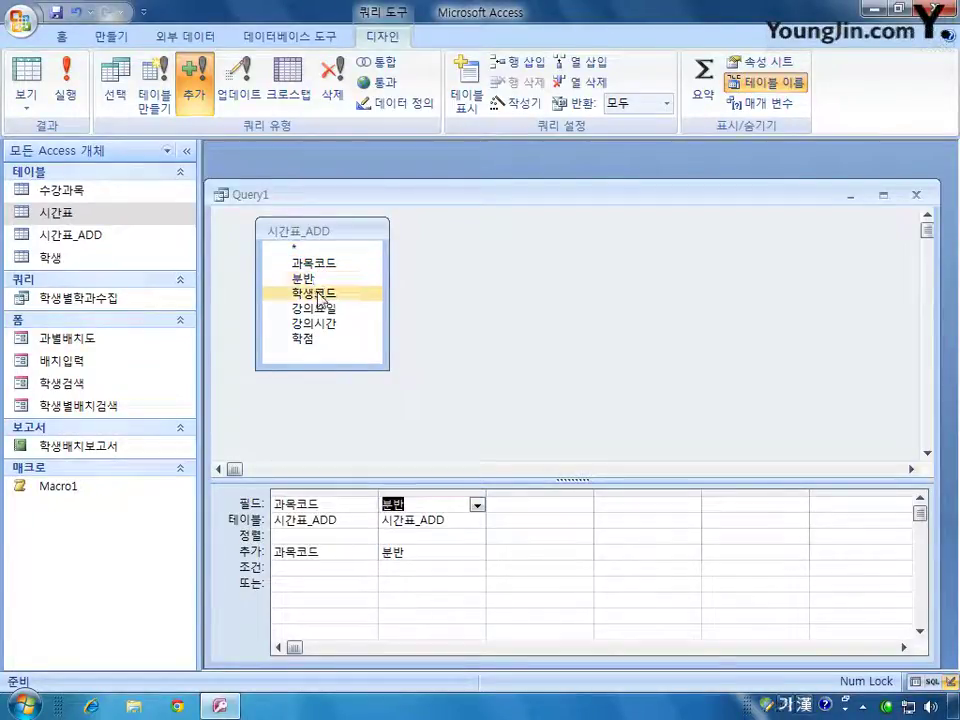
pyautogui.doubleClick(318, 294)
pyautogui.click(321, 309)
pyautogui.doubleClick(324, 312)
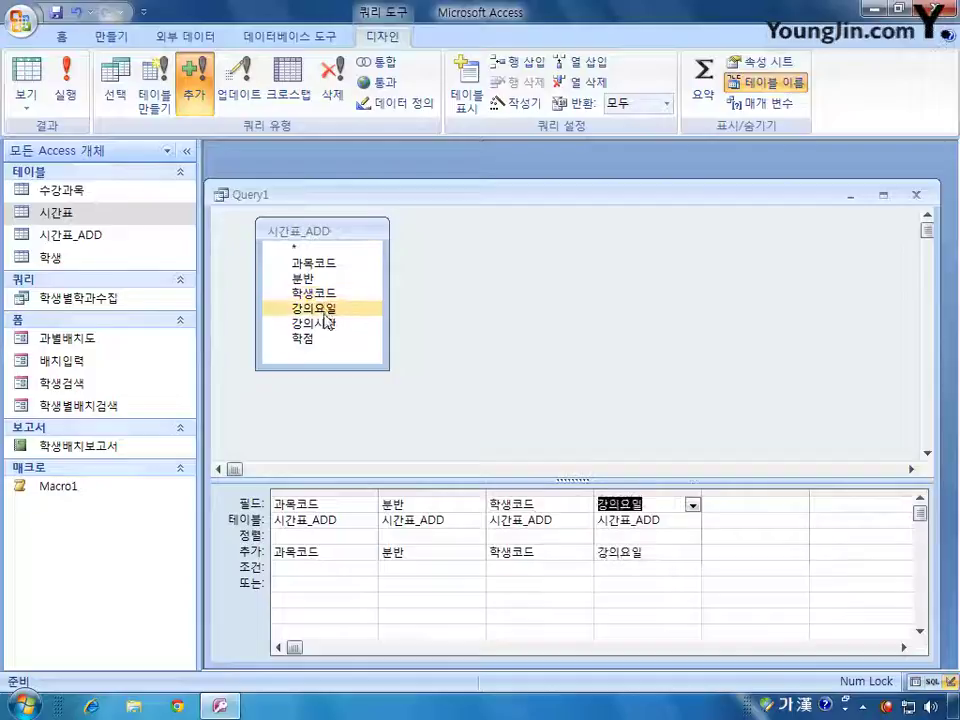
pyautogui.click(325, 324)
pyautogui.doubleClick(325, 324)
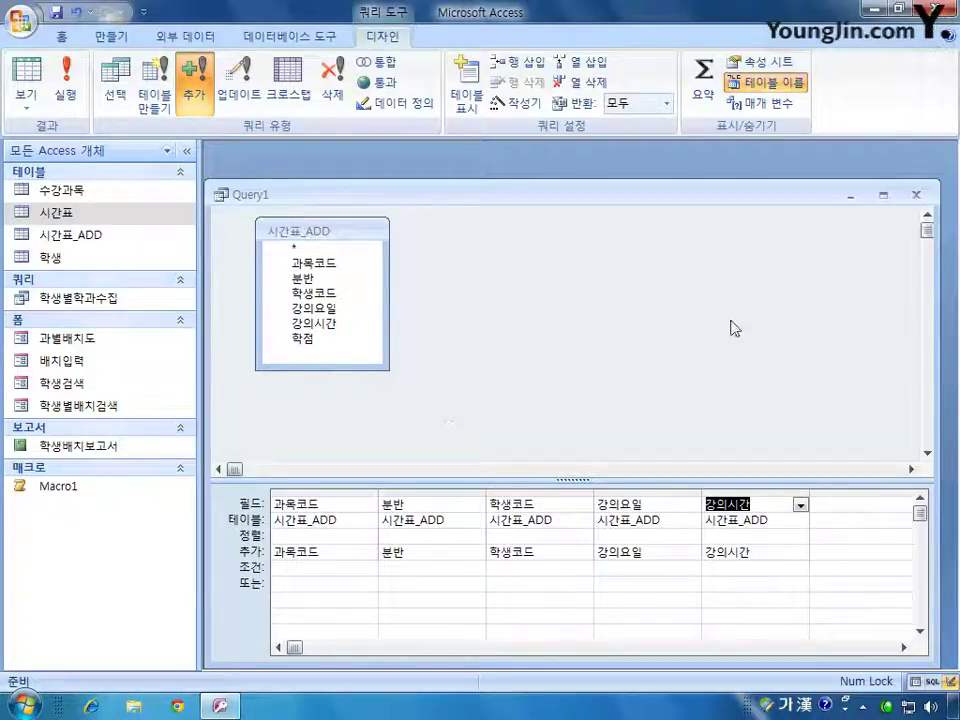
# Step: Close the append query and save it under the name 시간표추가
pyautogui.click(916, 195)
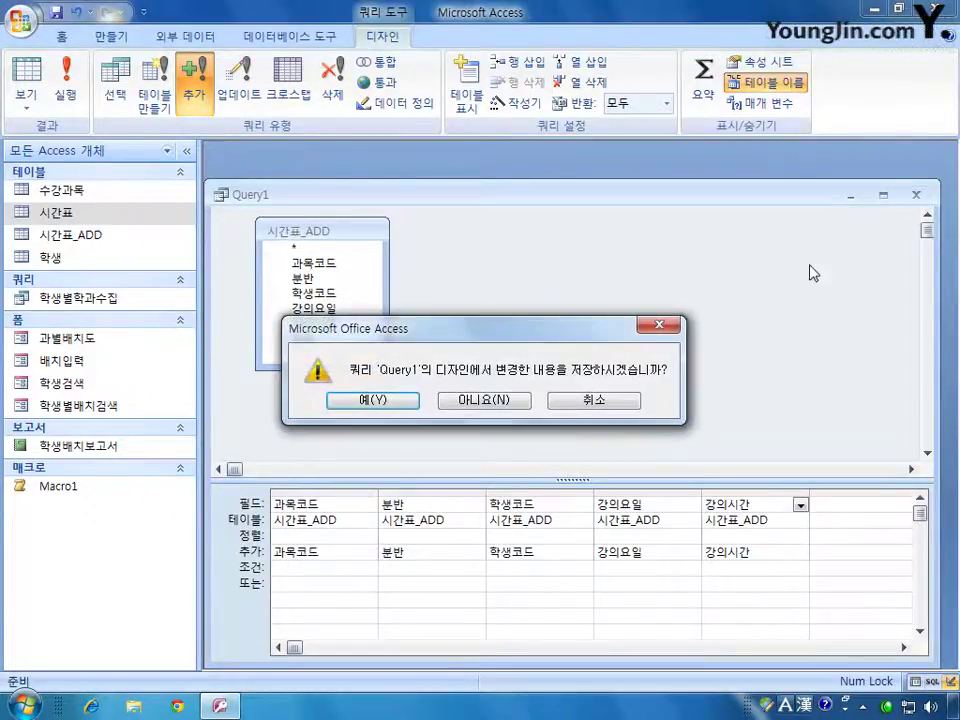
pyautogui.click(380, 401)
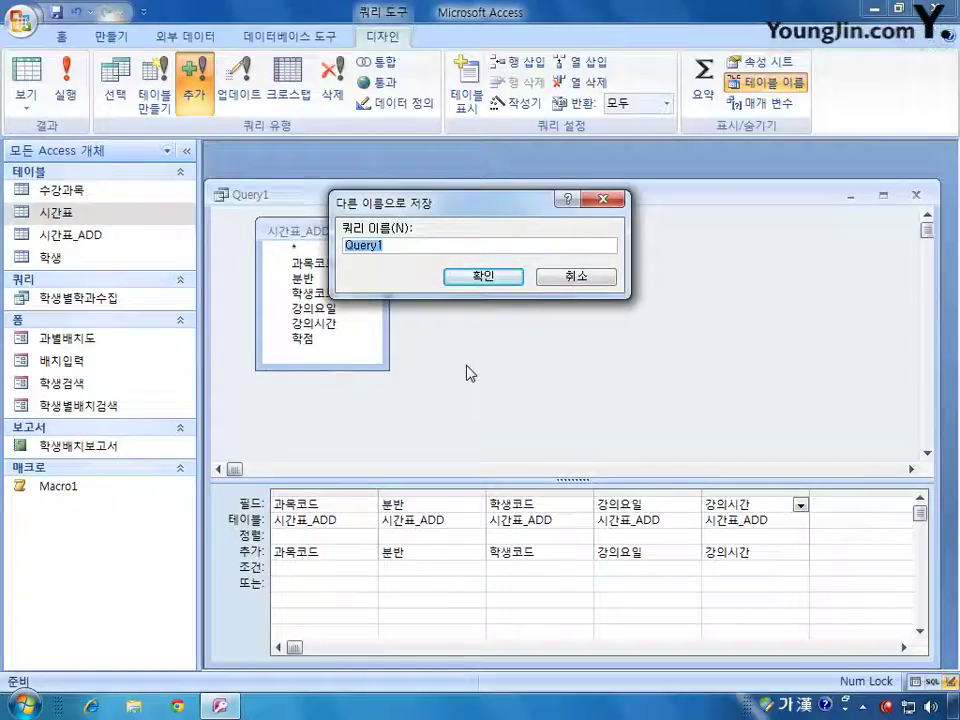
pyautogui.write('시간표추가')
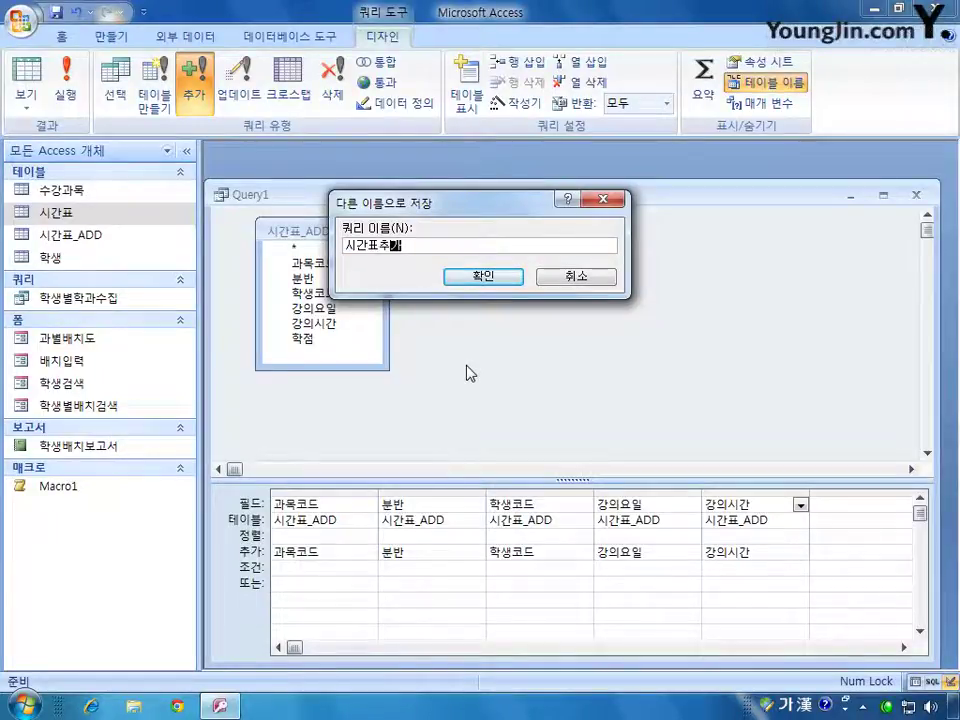
pyautogui.press('Return')
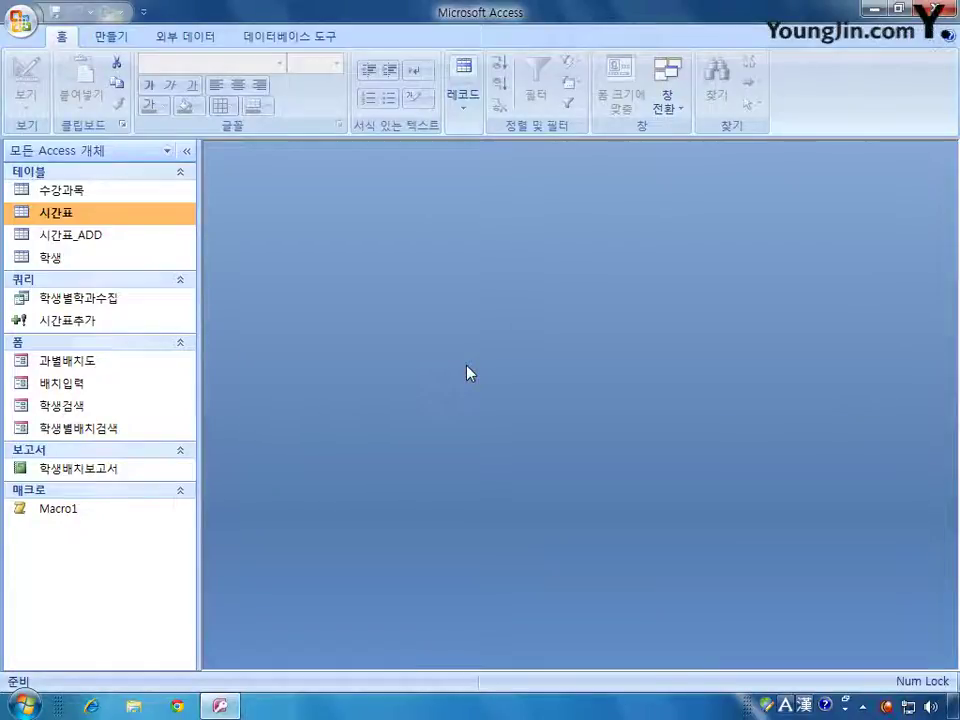
# Step: View the source records in the 시간표_ADD table, and close its datasheet
pyautogui.doubleClick(94, 238)
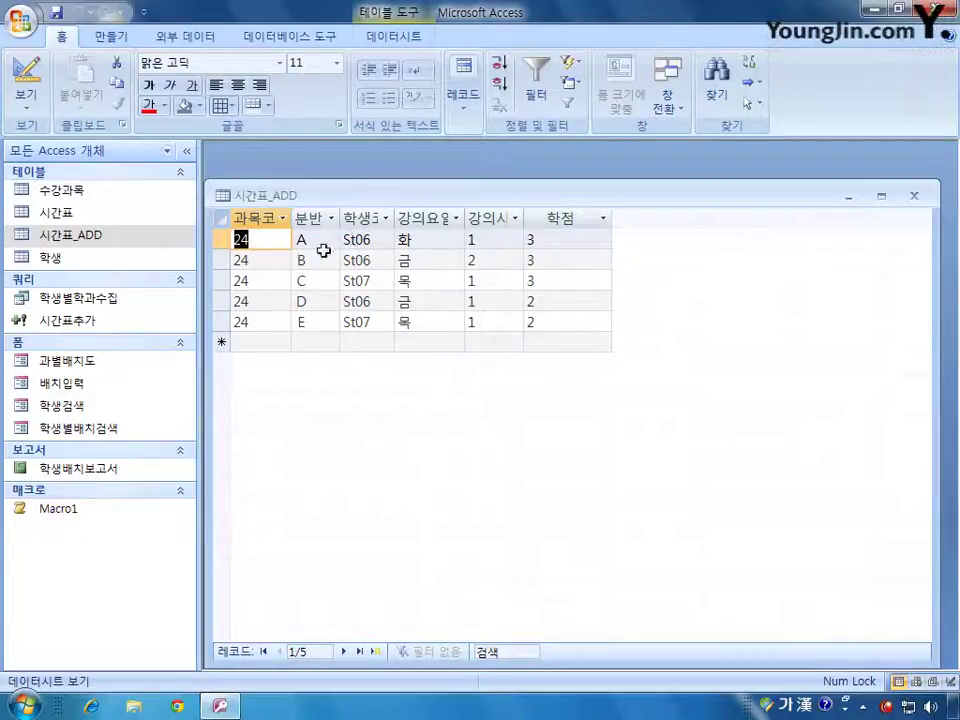
pyautogui.click(913, 195)
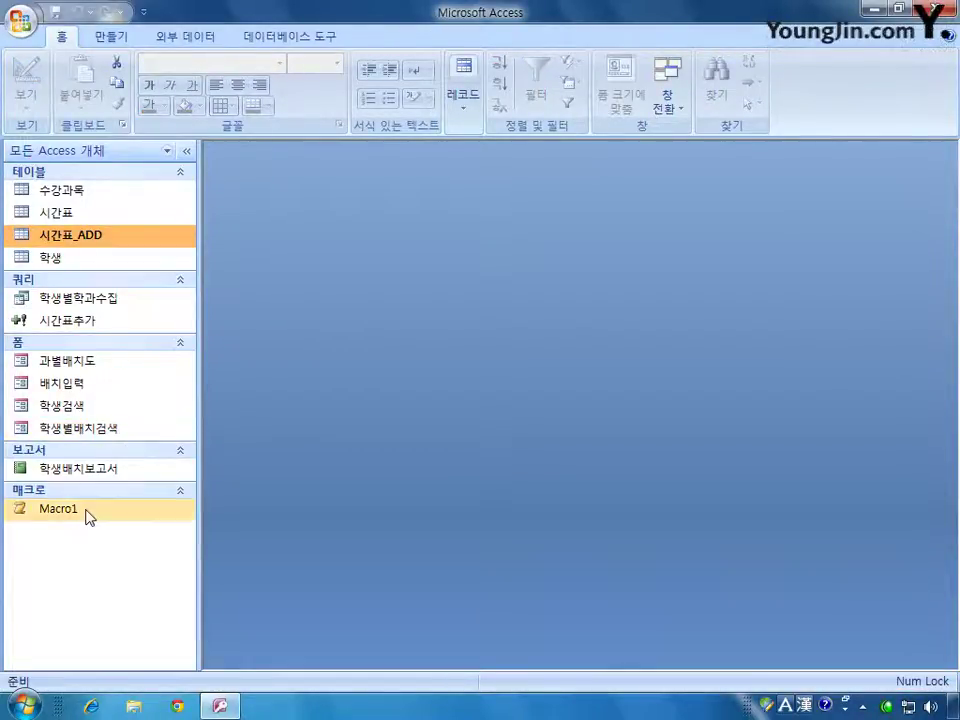
pyautogui.doubleClick(101, 325)
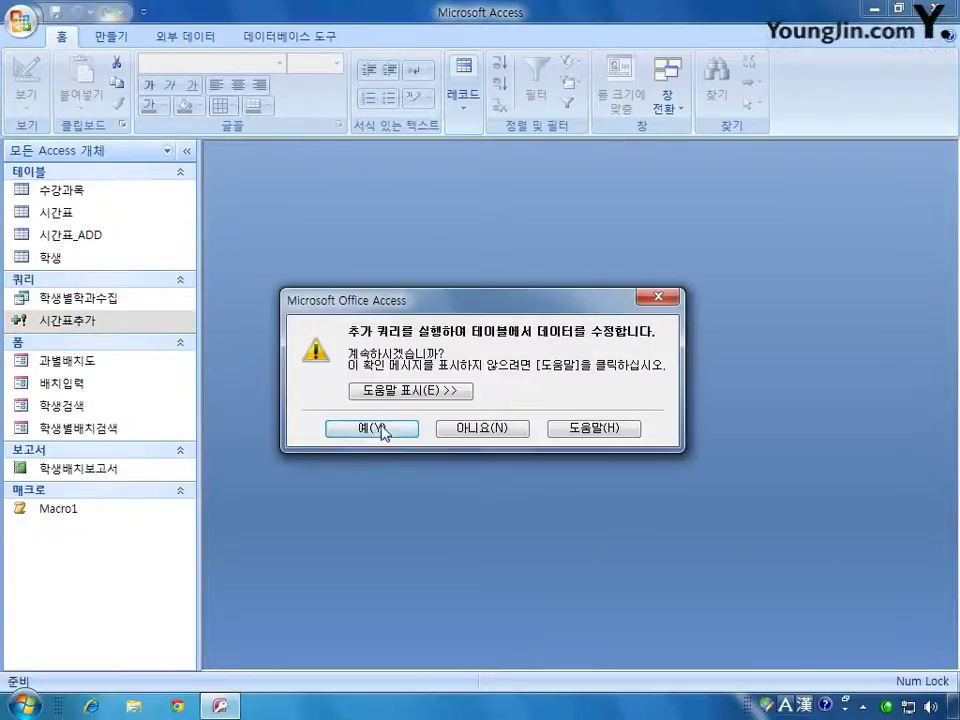
pyautogui.click(369, 426)
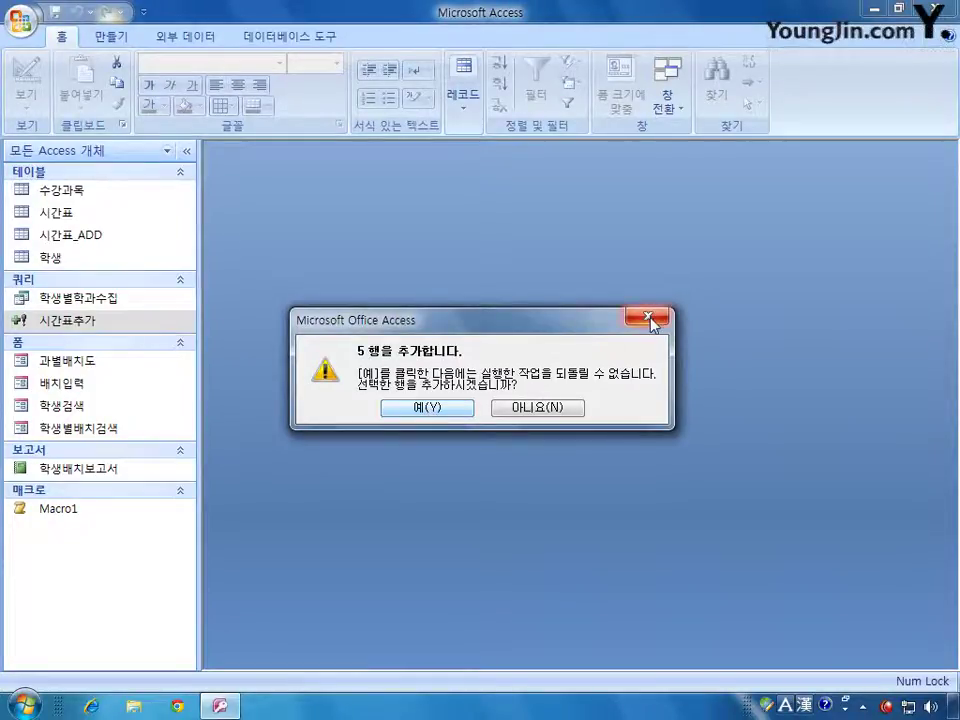
pyautogui.click(428, 408)
# Step: Check the 시간표 table's current records, and run the 시간표추가 query to append the 시간표_ADD rows, confirming both prompts
pyautogui.doubleClick(116, 214)
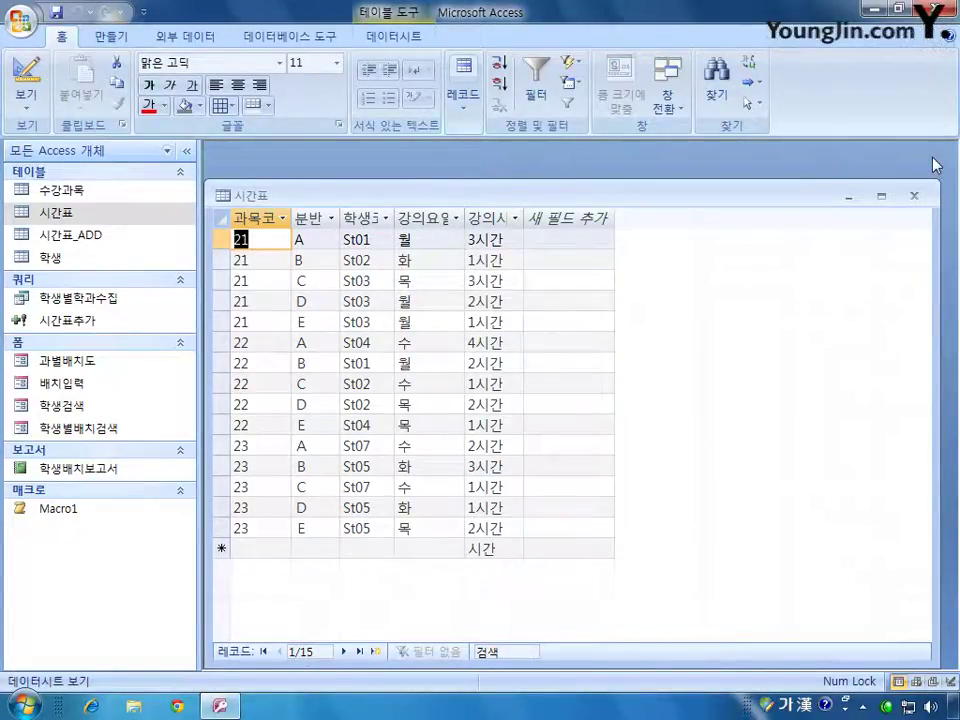
pyautogui.click(913, 196)
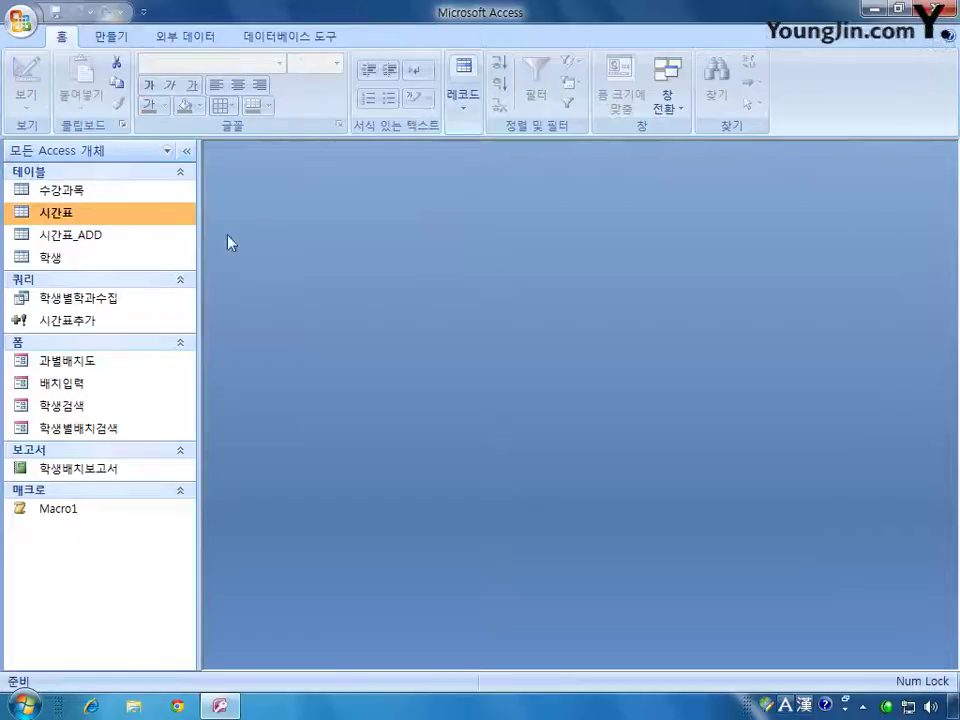
pyautogui.doubleClick(84, 322)
pyautogui.click(385, 430)
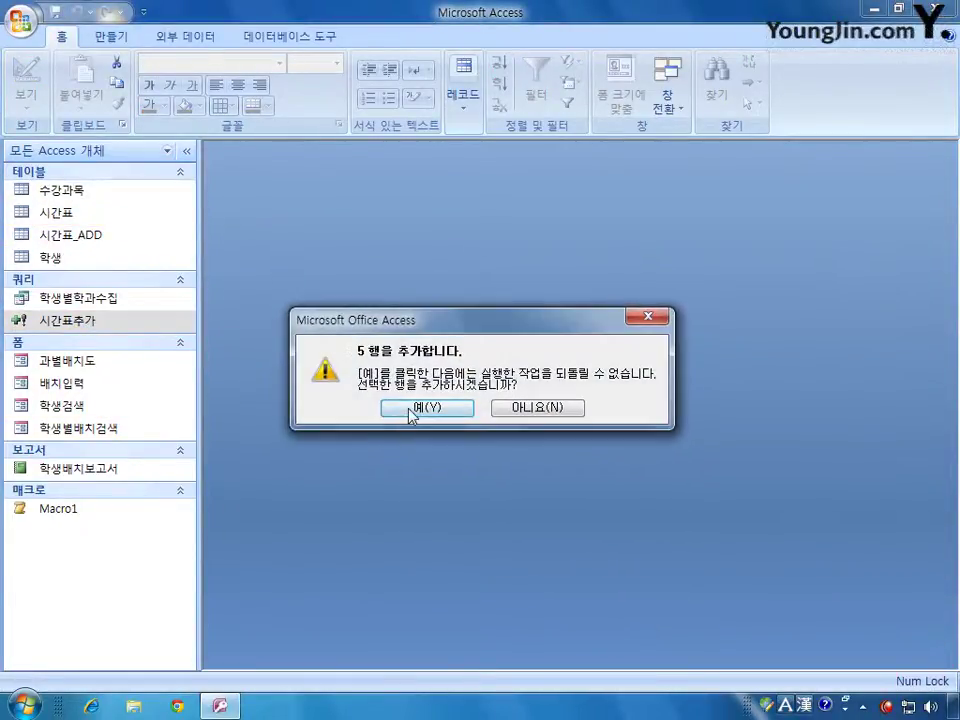
pyautogui.click(412, 408)
# Step: Review the 시간표 table down to its last record to check the appended rows, and close it
pyautogui.doubleClick(72, 214)
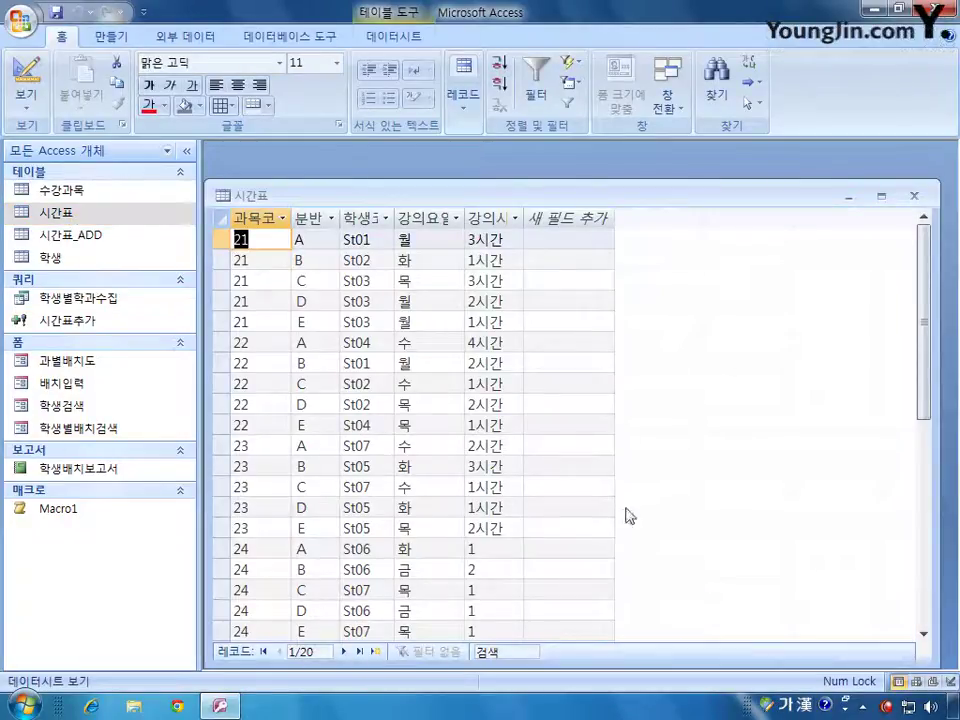
pyautogui.moveTo(926, 390); pyautogui.dragTo(938, 468)
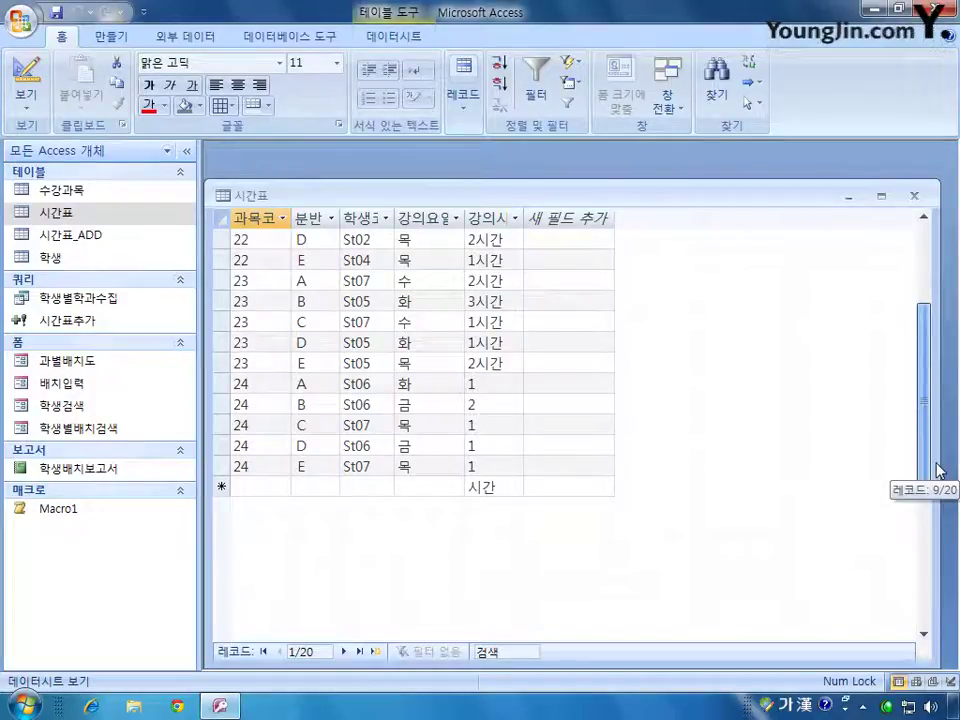
pyautogui.hotkey('ctrl', 'F4')
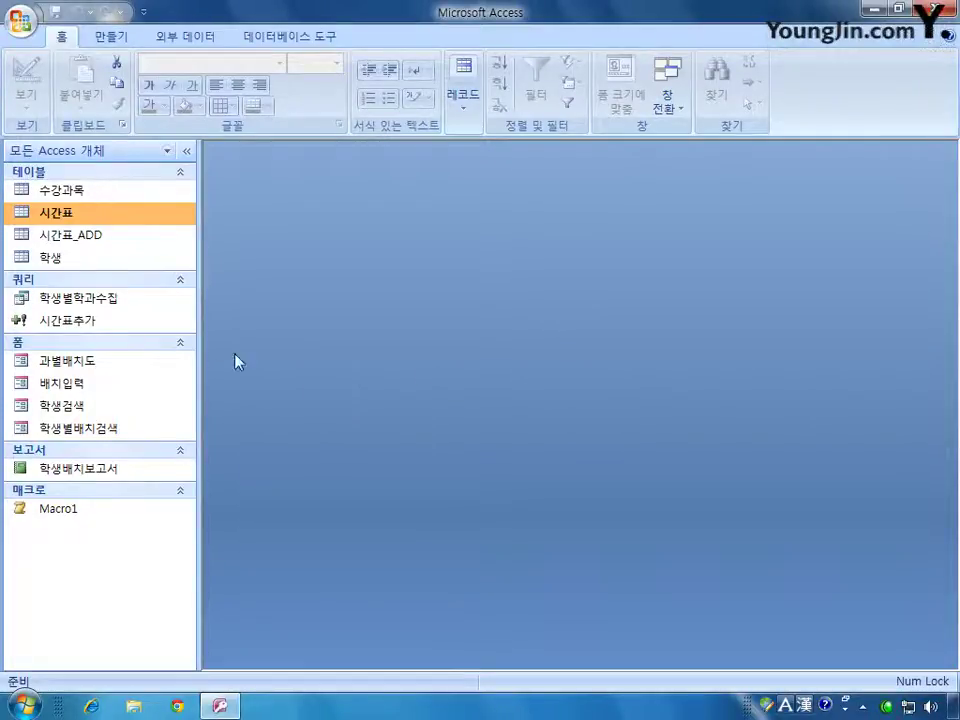
# Step: Examine the SQL statement of the 시간표추가 query, and close the query
pyautogui.rightClick(104, 321)
pyautogui.click(167, 355)
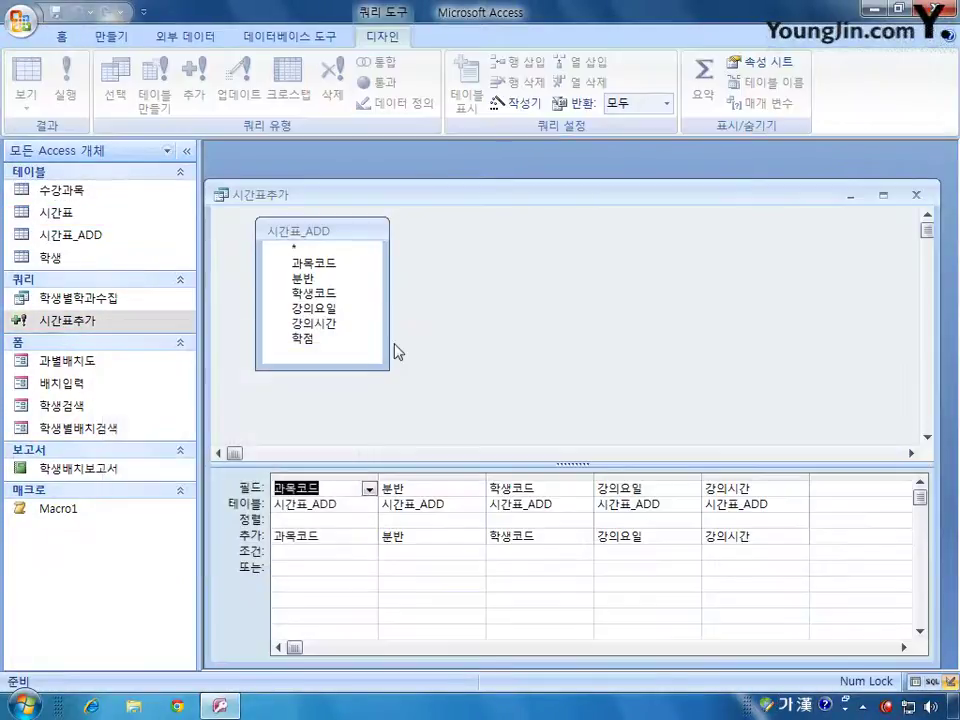
pyautogui.rightClick(467, 280)
pyautogui.click(474, 286)
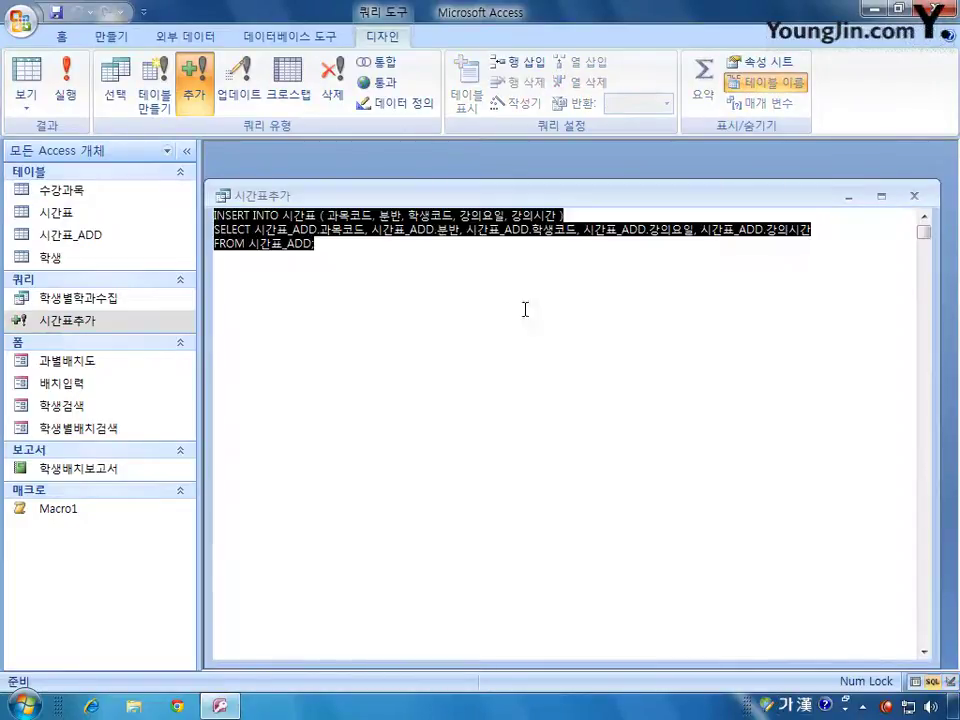
pyautogui.click(378, 215)
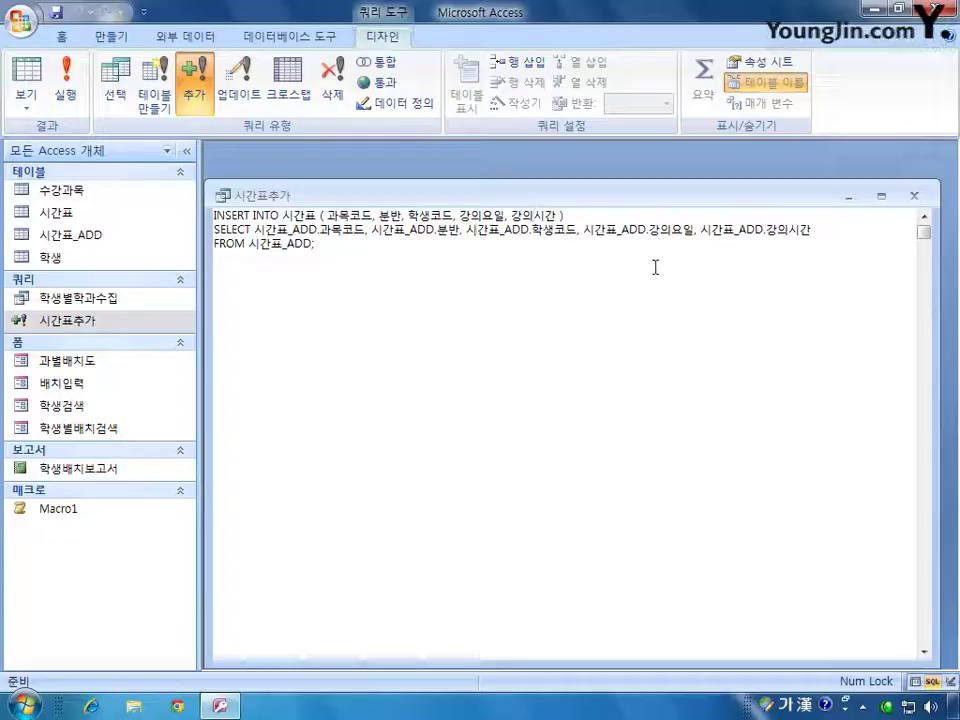
pyautogui.click(913, 196)
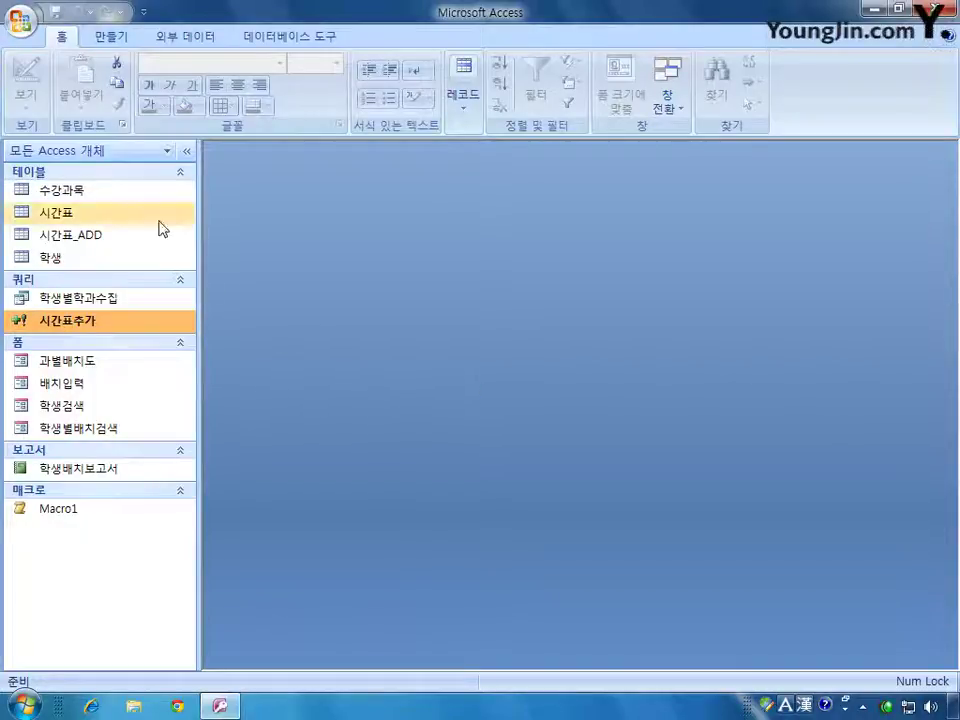
# Step: Compare the records of the 시간표_ADD and 시간표 tables, and close both datasheets
pyautogui.doubleClick(107, 236)
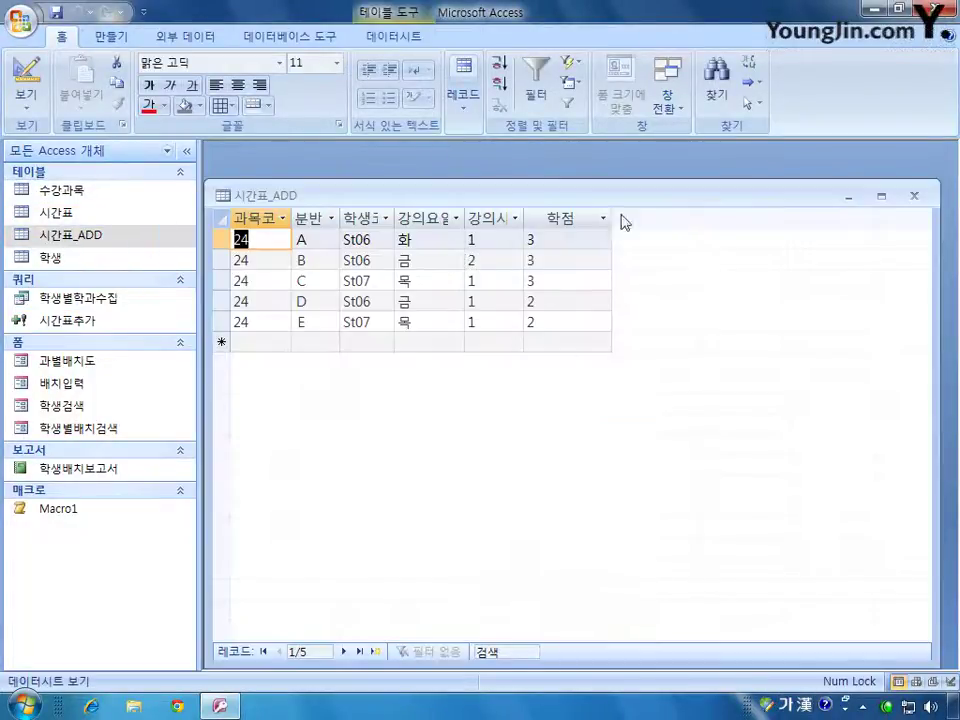
pyautogui.doubleClick(62, 212)
pyautogui.moveTo(536, 205); pyautogui.dragTo(546, 313)
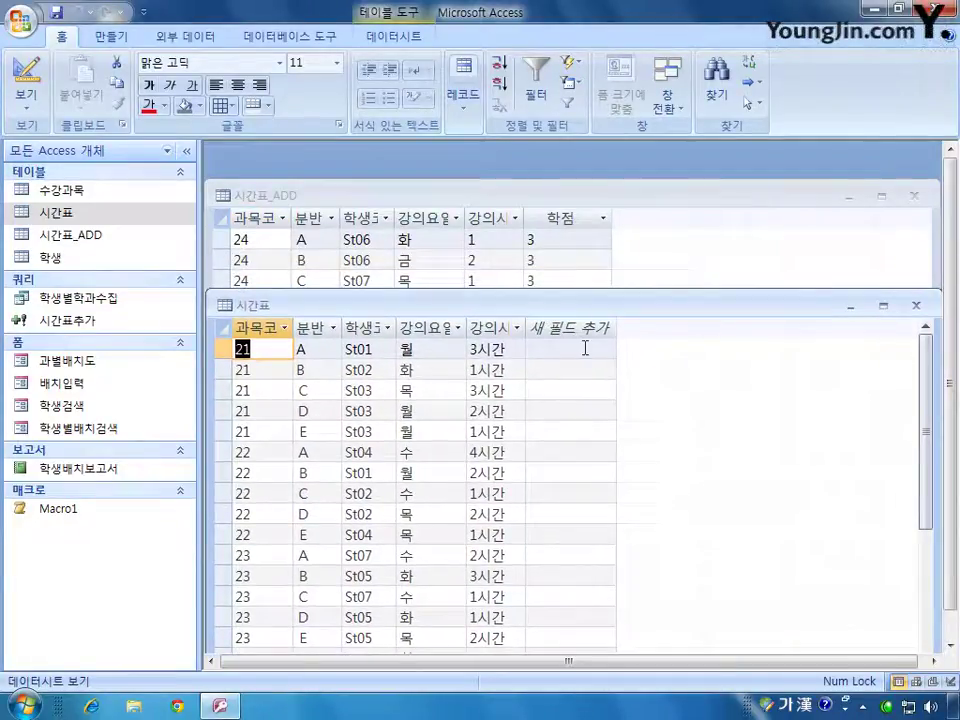
pyautogui.click(915, 305)
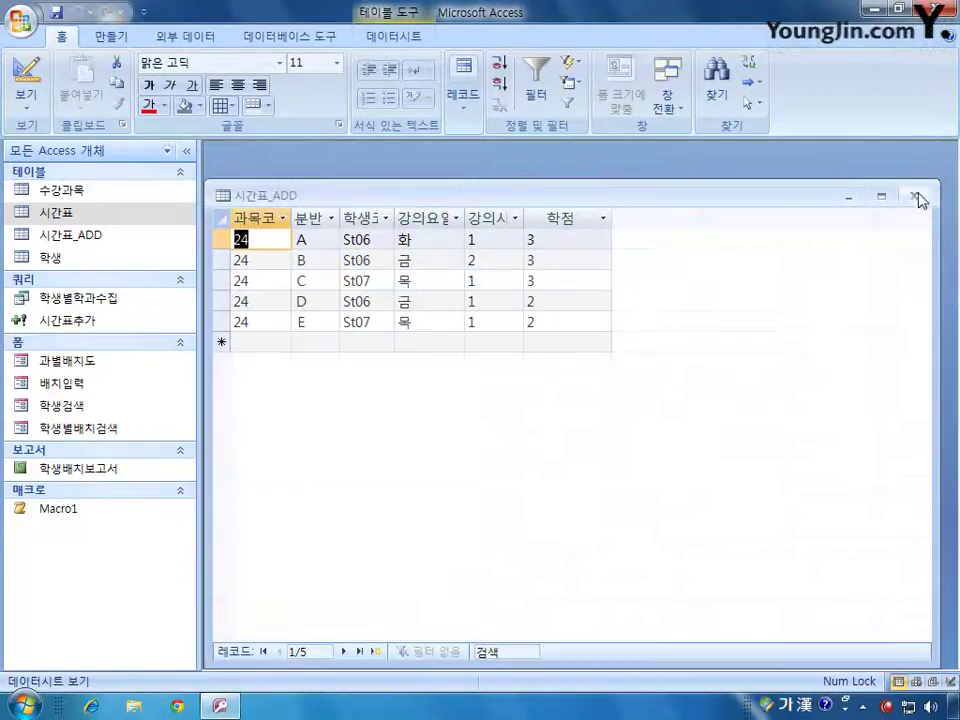
pyautogui.click(913, 195)
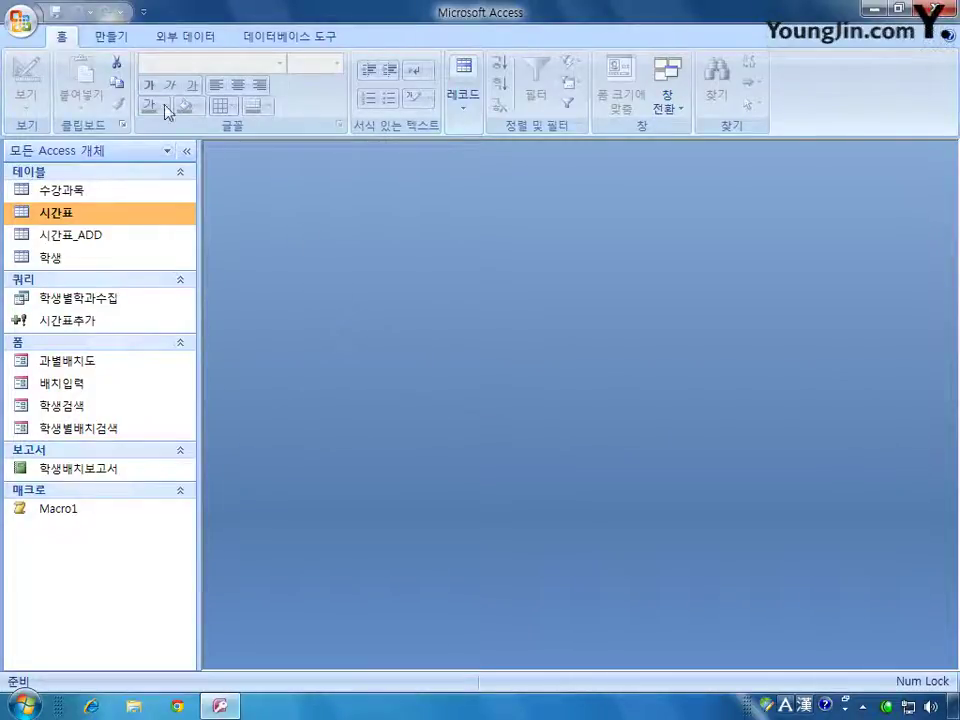
# Step: Open the Relationships window, move it fully into view and enlarge it
pyautogui.click(290, 36)
pyautogui.click(259, 94)
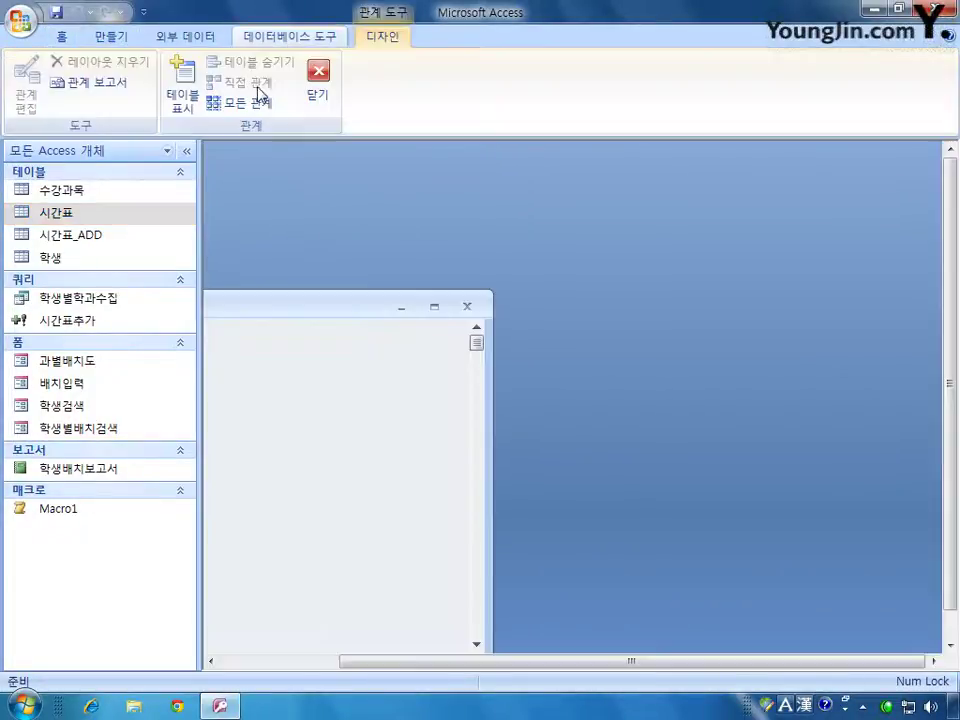
pyautogui.moveTo(369, 319); pyautogui.dragTo(574, 190)
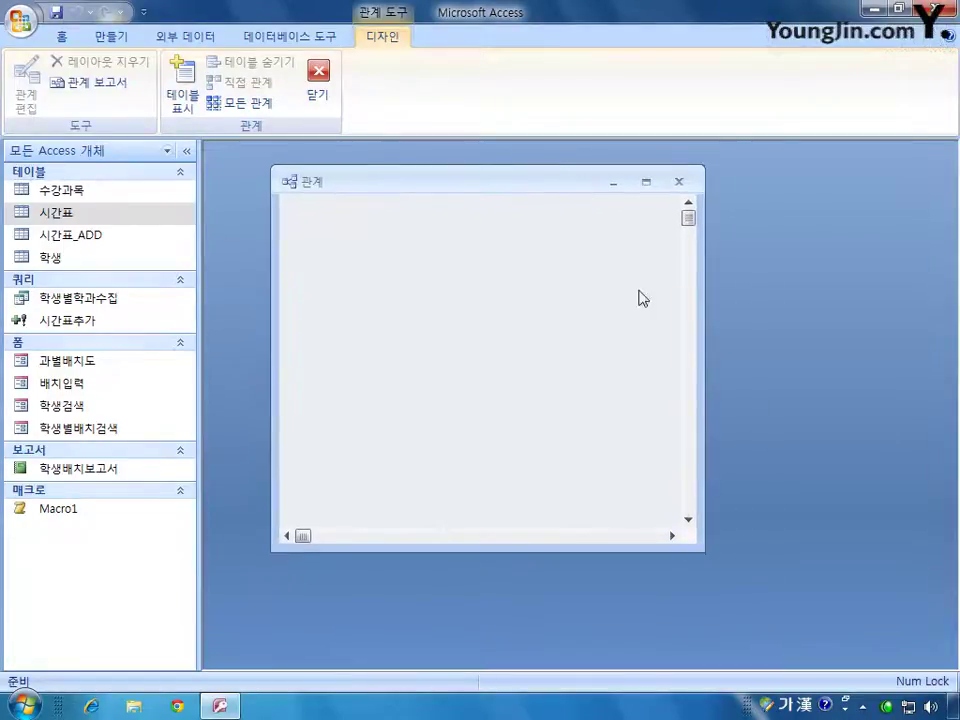
pyautogui.moveTo(698, 546); pyautogui.dragTo(893, 588)
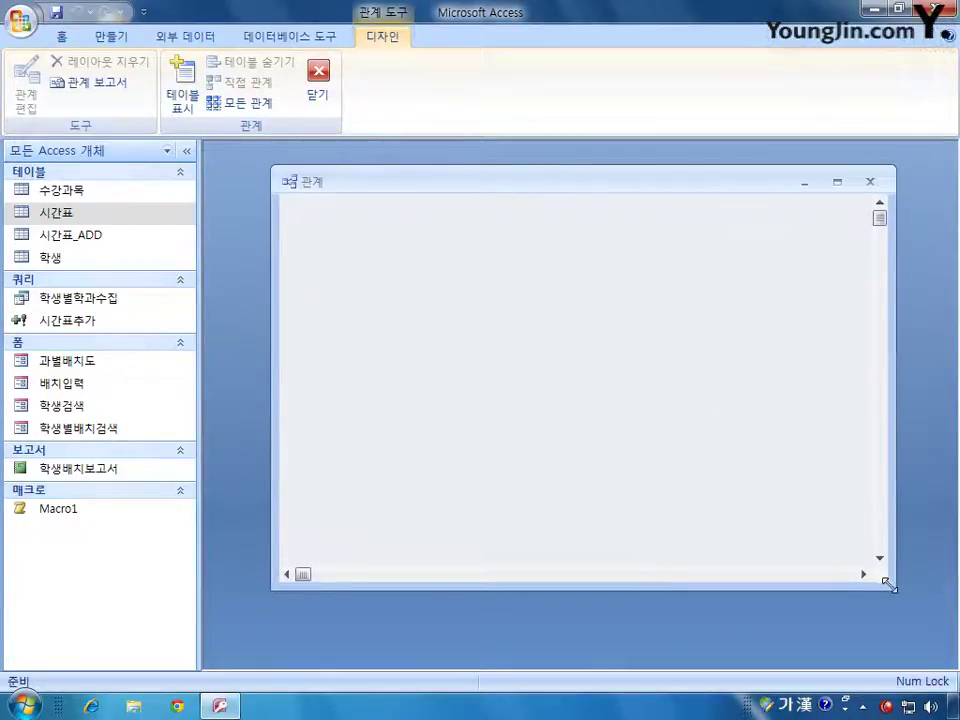
# Step: Add the 시간표, 학생 and 수강과목 tables to the relationships layout
pyautogui.rightClick(549, 281)
pyautogui.click(553, 288)
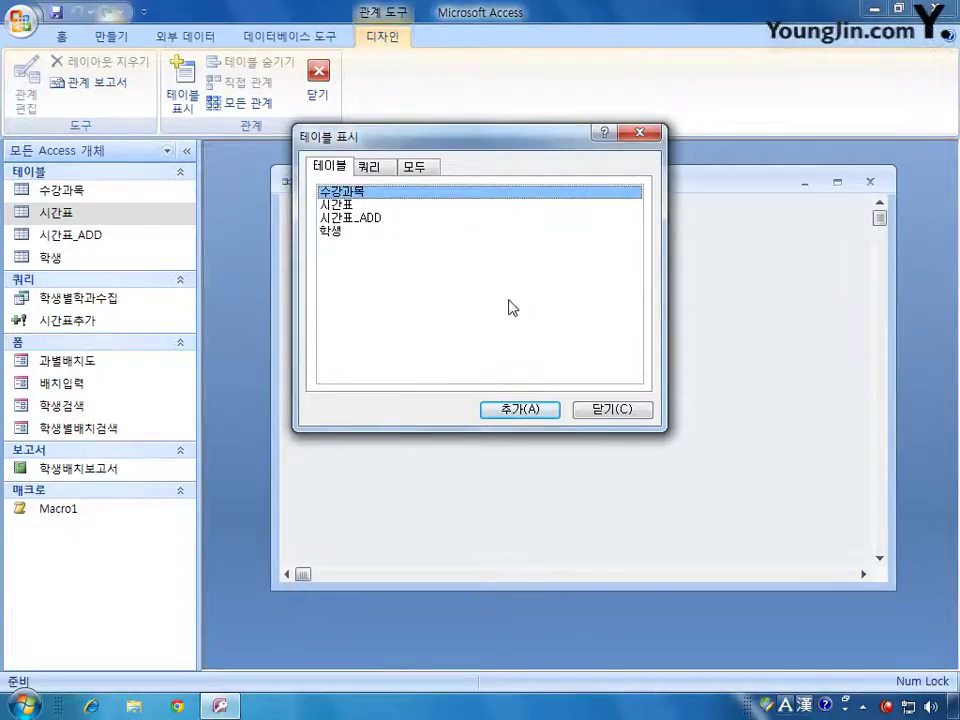
pyautogui.click(356, 206)
pyautogui.click(347, 231)
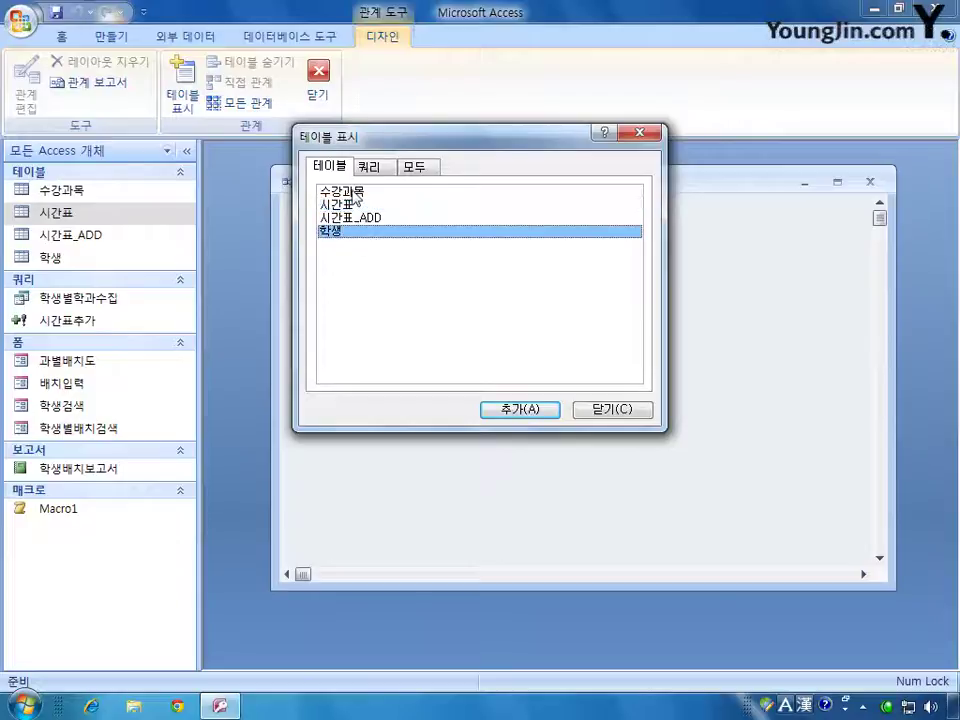
pyautogui.doubleClick(380, 191)
pyautogui.click(625, 413)
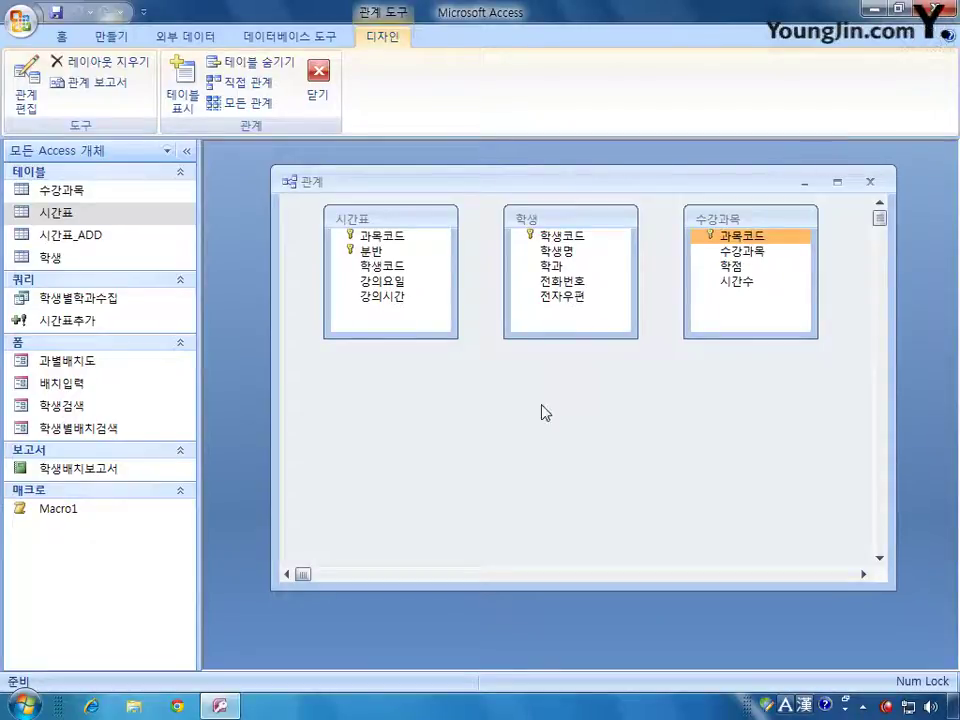
# Step: Relate 학생코드 of the 학생 table to 학생코드 of 시간표, enforcing referential integrity and cascading updates of related fields
pyautogui.click(405, 267)
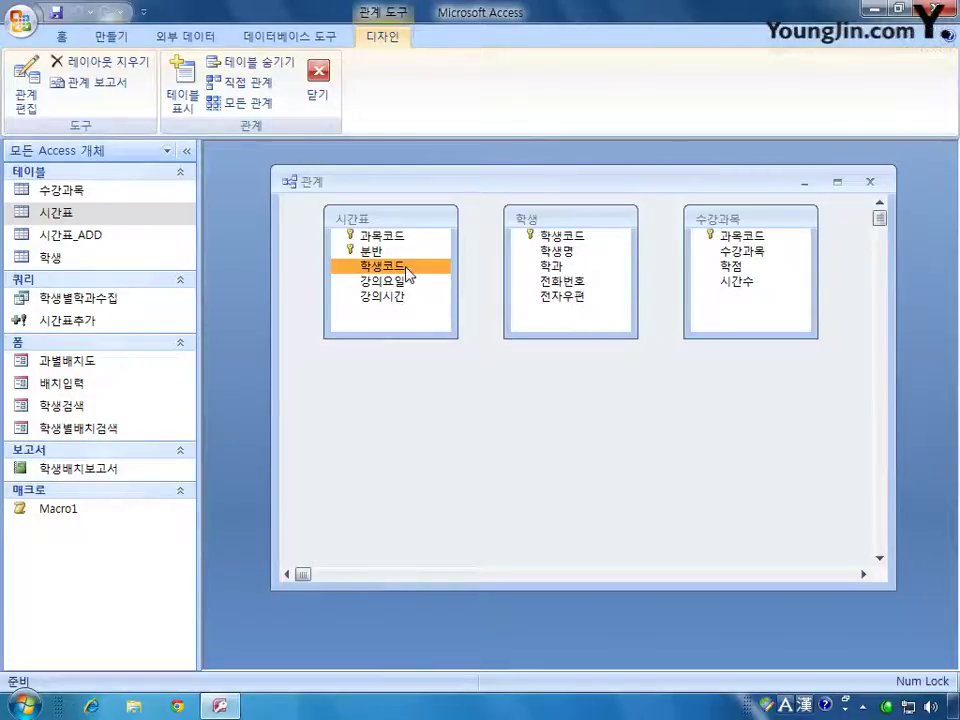
pyautogui.moveTo(565, 236); pyautogui.dragTo(408, 270)
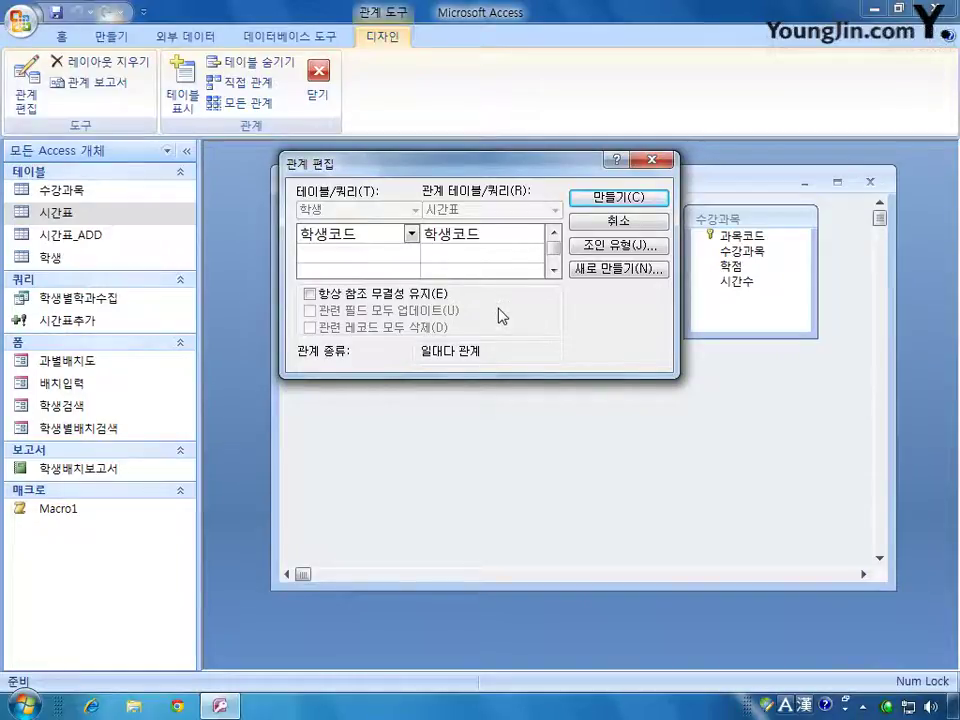
pyautogui.click(310, 294)
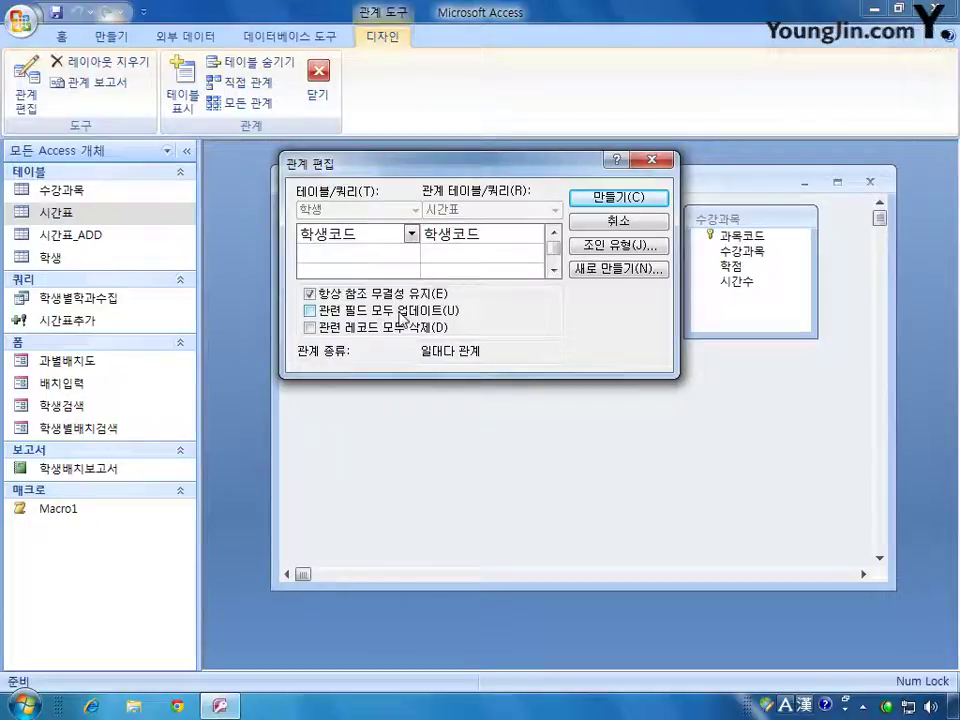
pyautogui.click(311, 312)
pyautogui.click(628, 198)
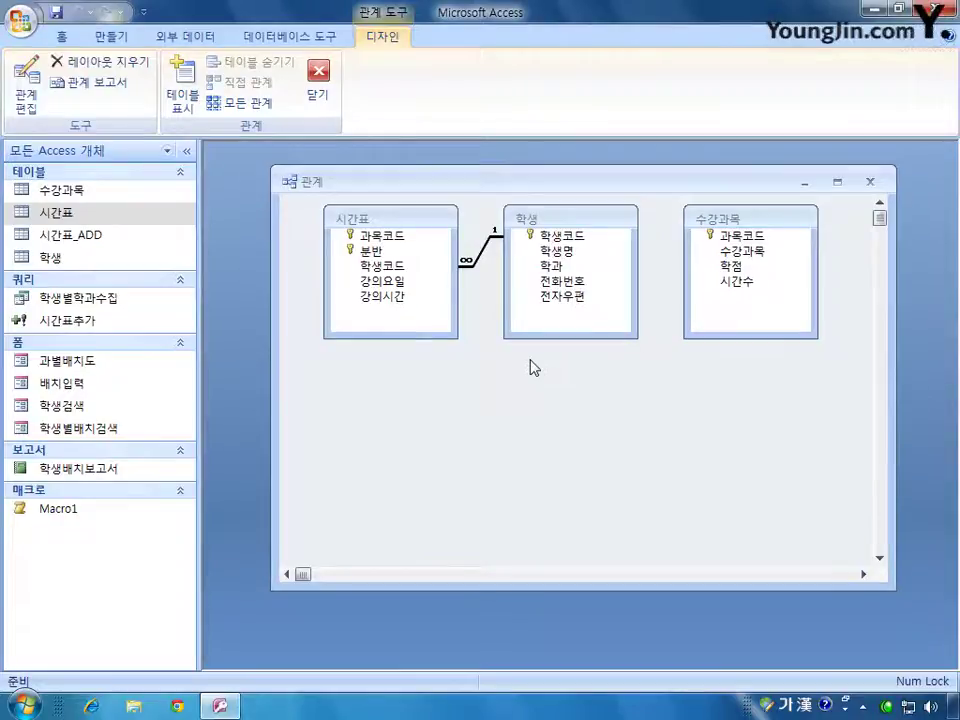
pyautogui.click(530, 296)
pyautogui.click(530, 281)
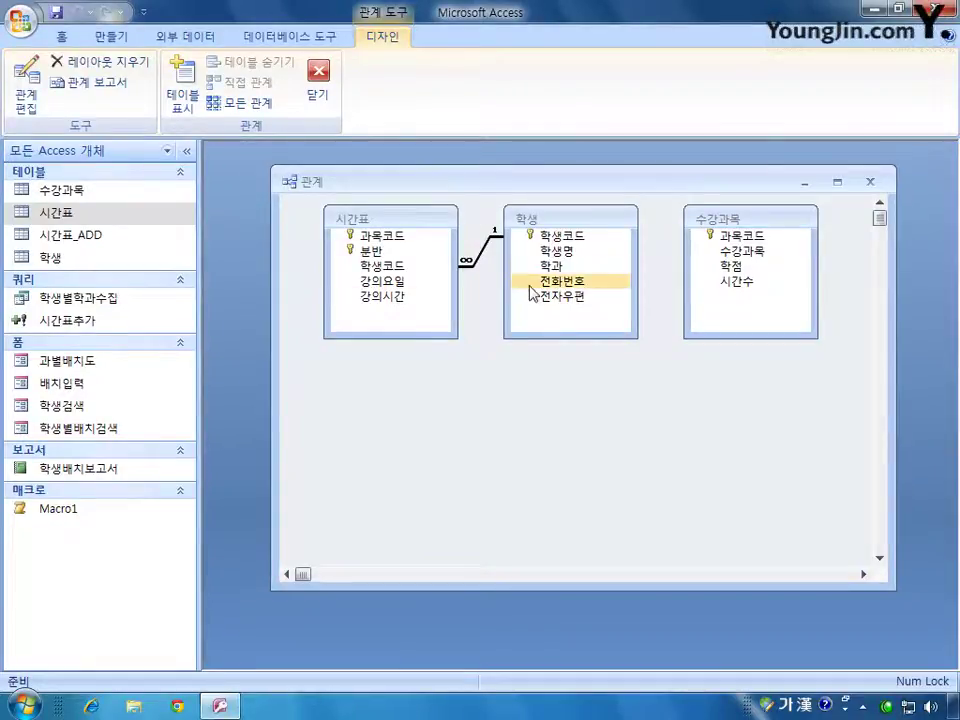
pyautogui.moveTo(530, 296); pyautogui.dragTo(668, 295)
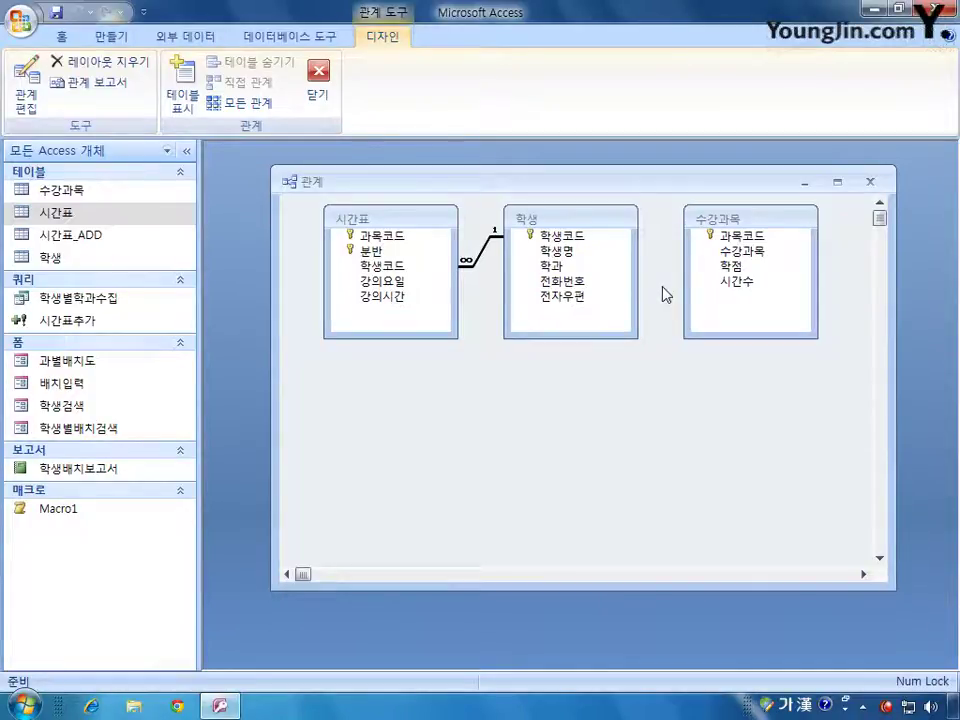
# Step: Rearrange the relationships layout so that the 시간표 table sits between 학생 and 수강과목
pyautogui.moveTo(366, 217); pyautogui.dragTo(533, 314)
pyautogui.click(561, 222)
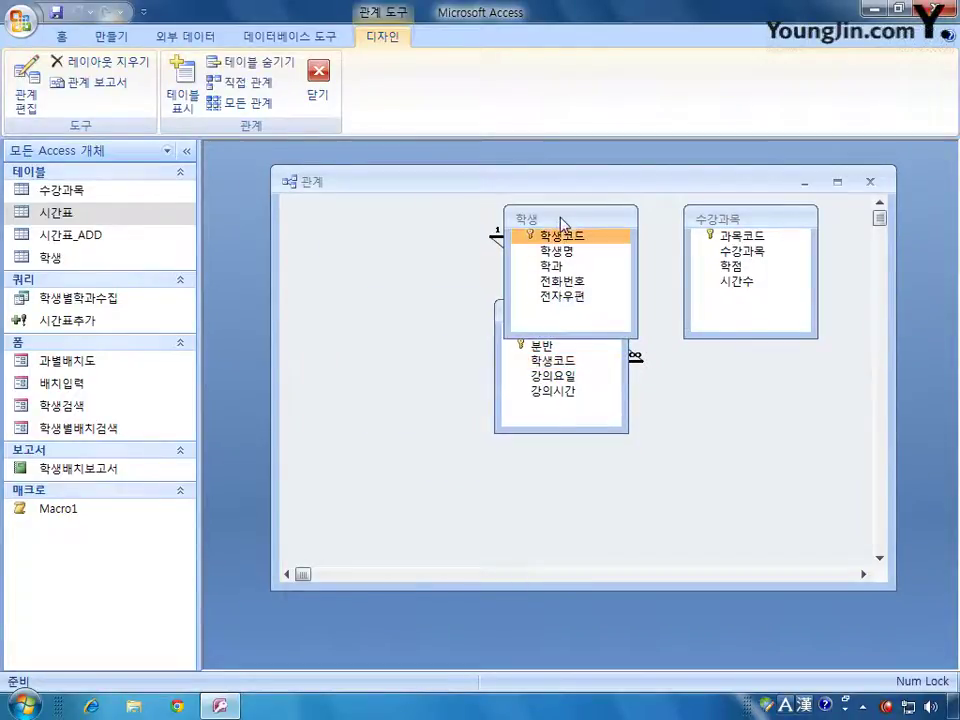
pyautogui.moveTo(561, 222); pyautogui.dragTo(365, 232)
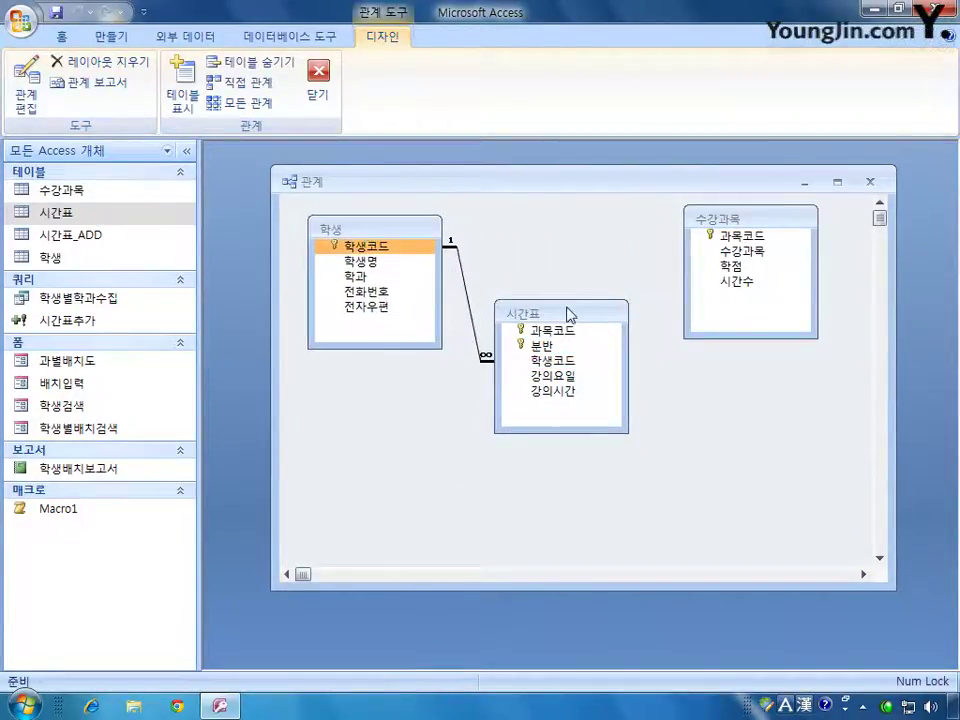
pyautogui.moveTo(569, 314); pyautogui.dragTo(570, 276)
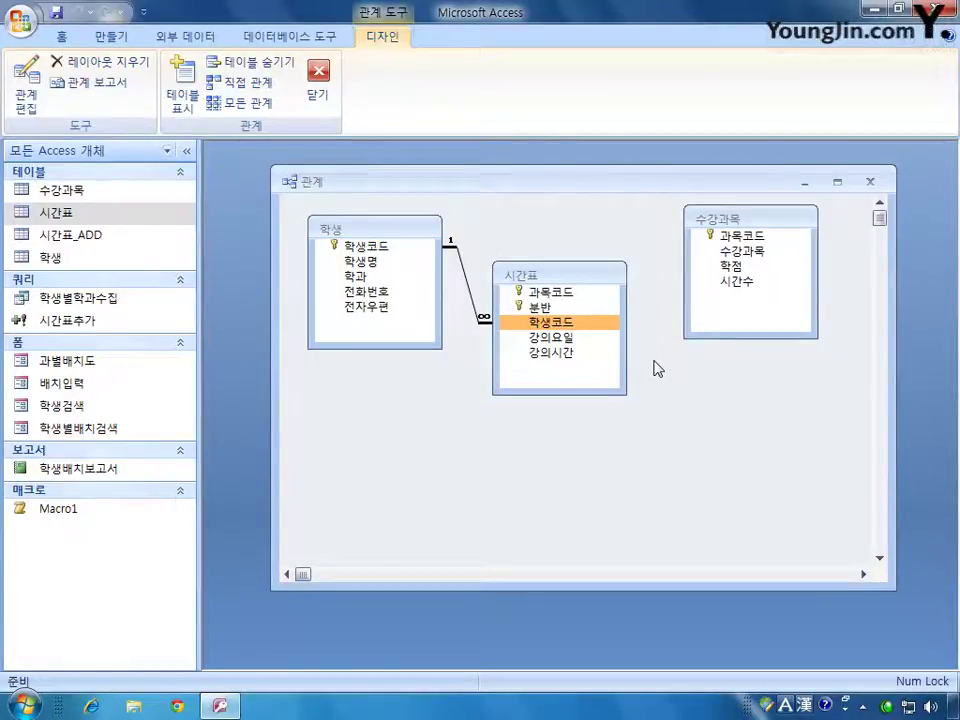
# Step: Relate 과목코드 of 수강과목 to 과목코드 of 시간표 with referential integrity, cascading updates and cascading deletes, and close the Relationships window
pyautogui.click(565, 293)
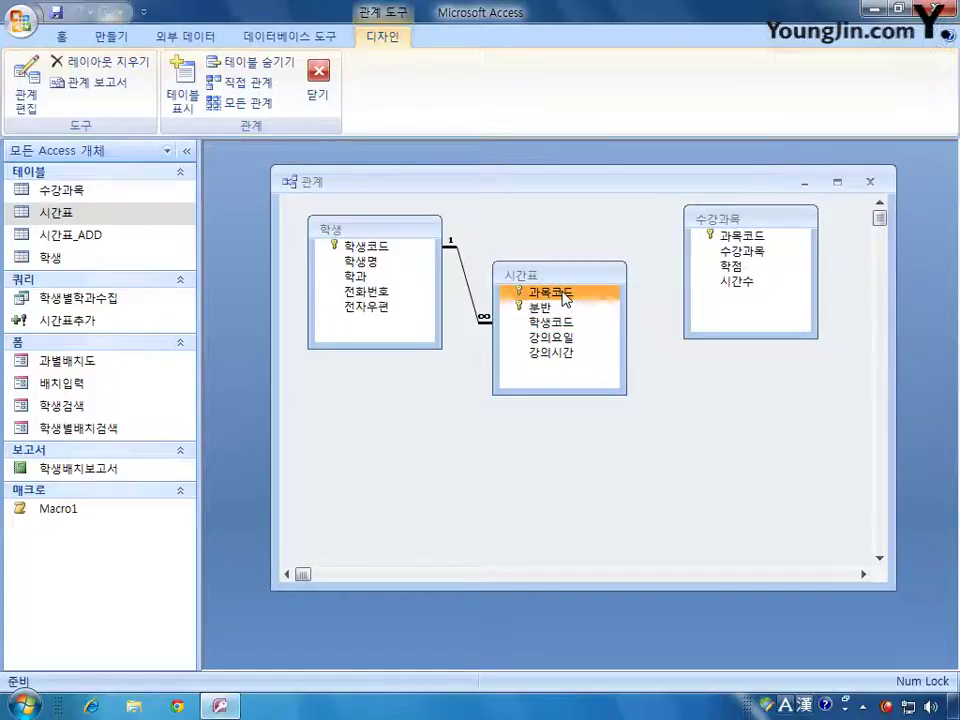
pyautogui.moveTo(730, 236); pyautogui.dragTo(580, 297)
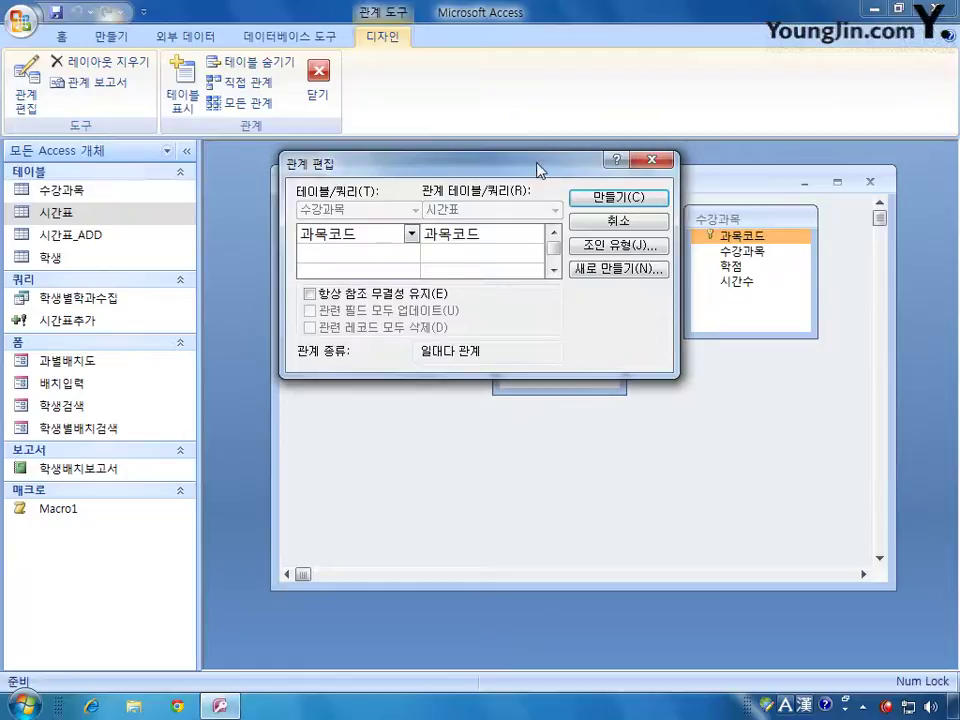
pyautogui.moveTo(540, 167); pyautogui.dragTo(593, 265)
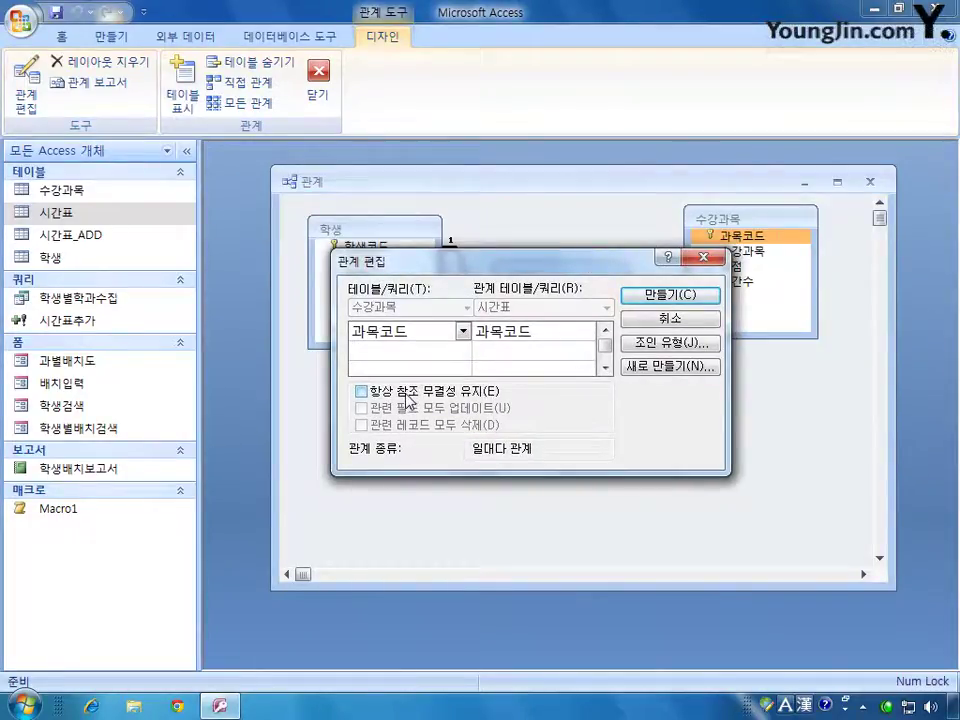
pyautogui.click(404, 394)
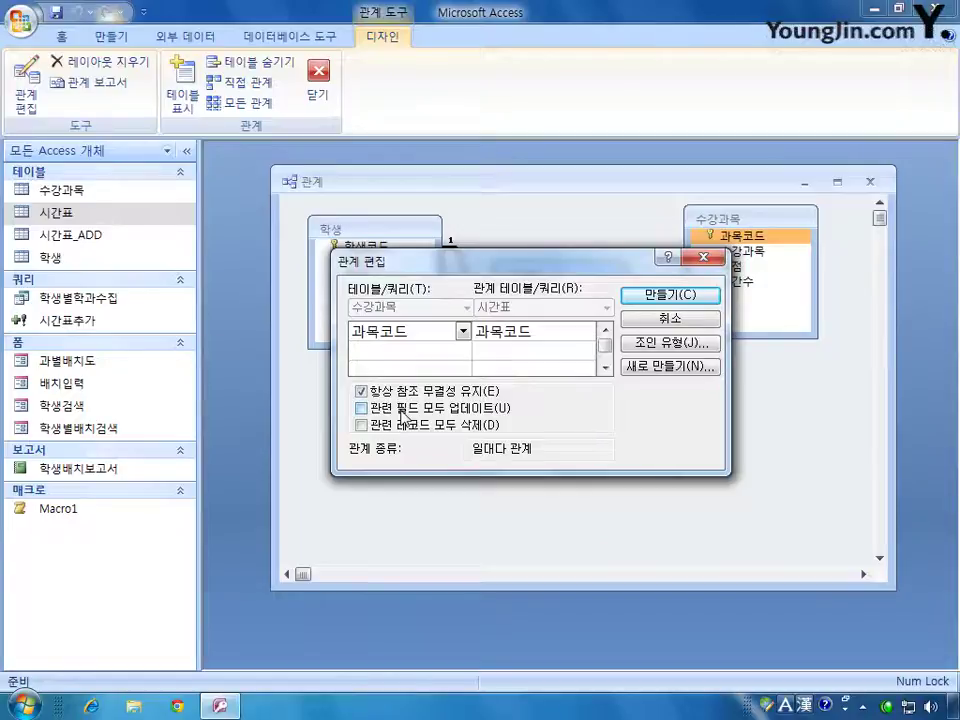
pyautogui.click(401, 411)
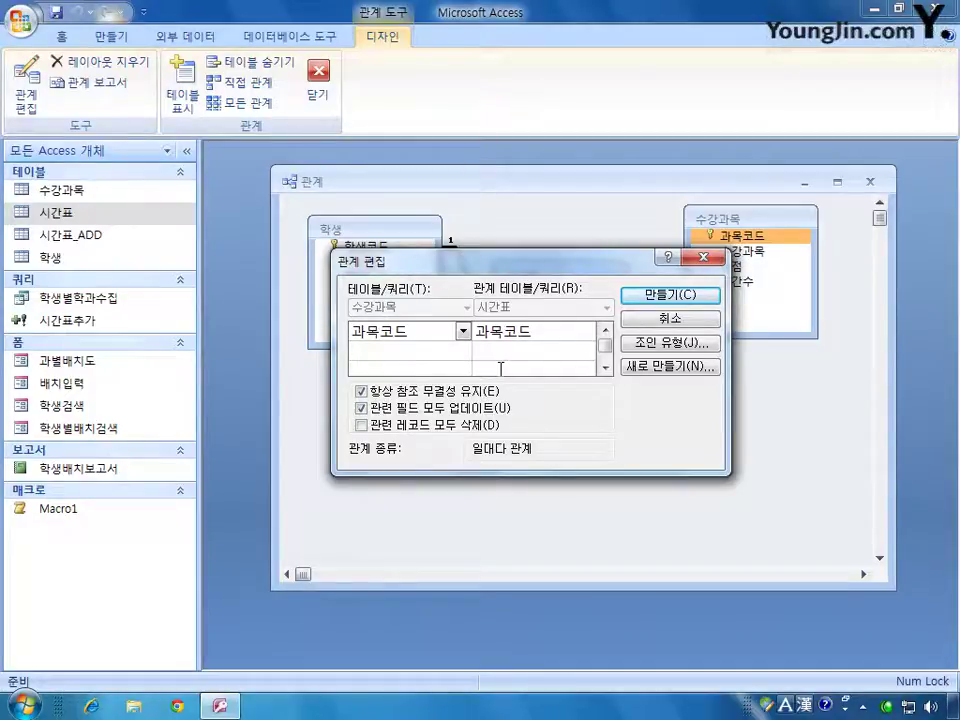
pyautogui.click(361, 425)
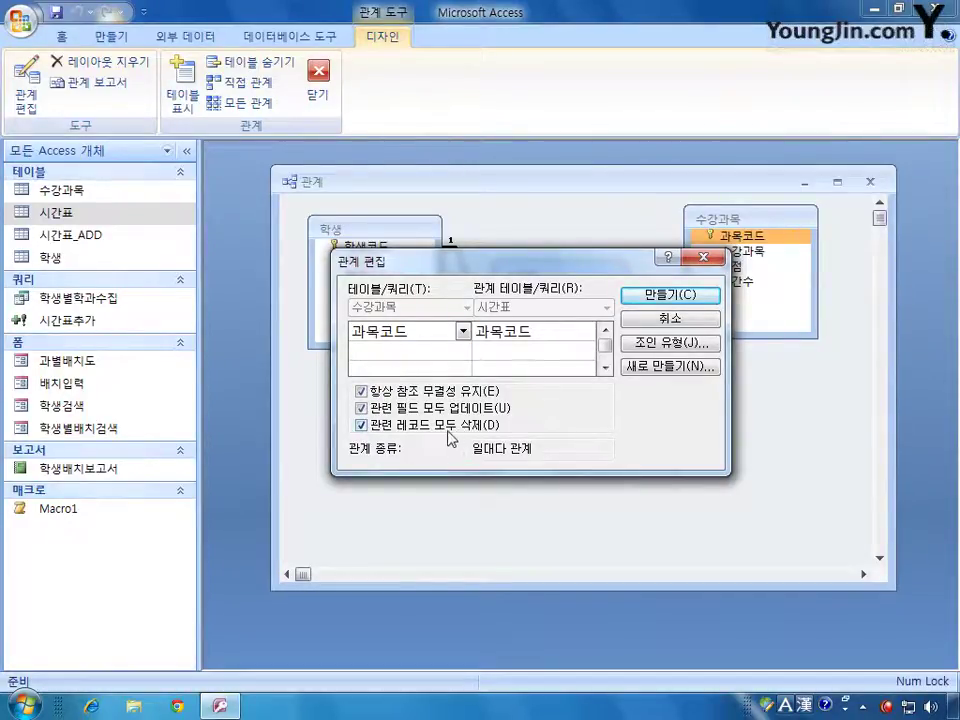
pyautogui.click(670, 296)
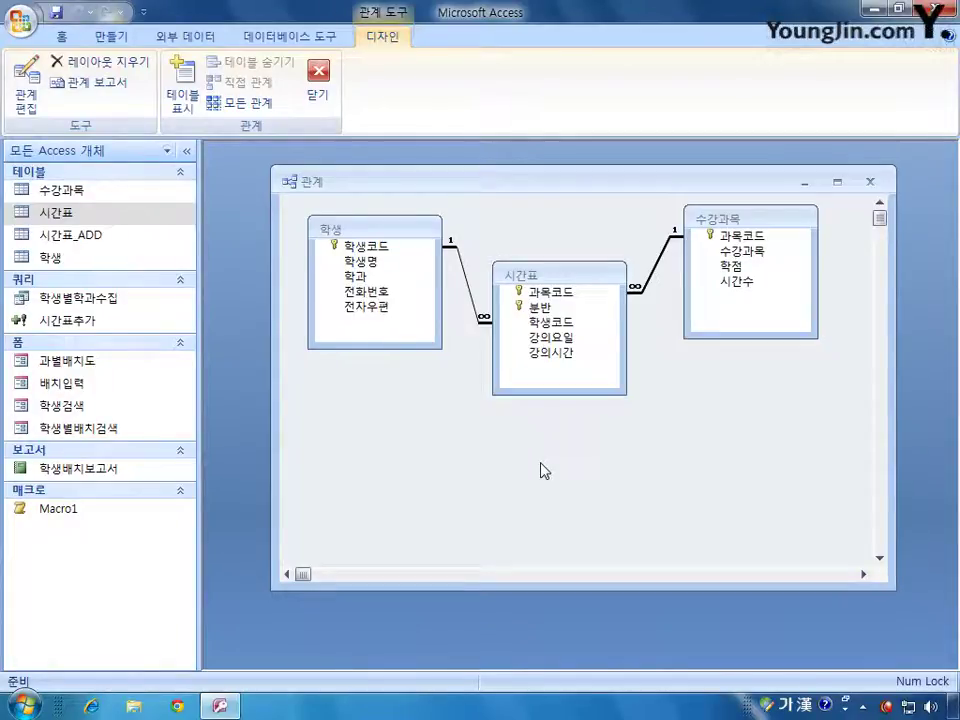
pyautogui.click(512, 343)
pyautogui.hotkey('ctrl', 'w')
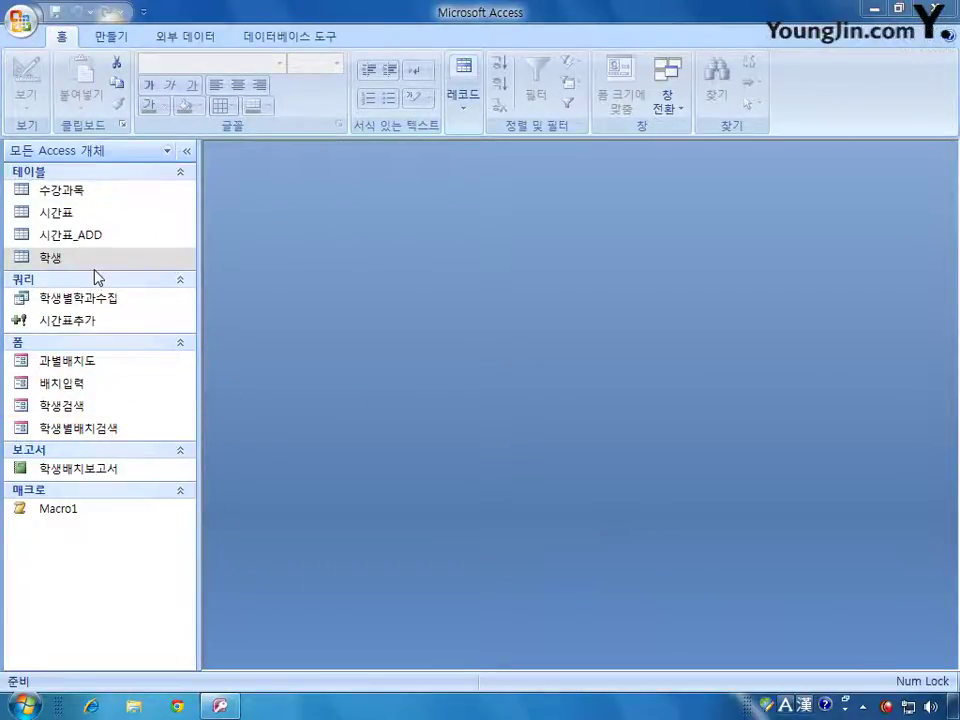
# Step: Open the 배치입력 form in Design view and show the form's property sheet below its controls
pyautogui.rightClick(85, 392)
pyautogui.click(175, 440)
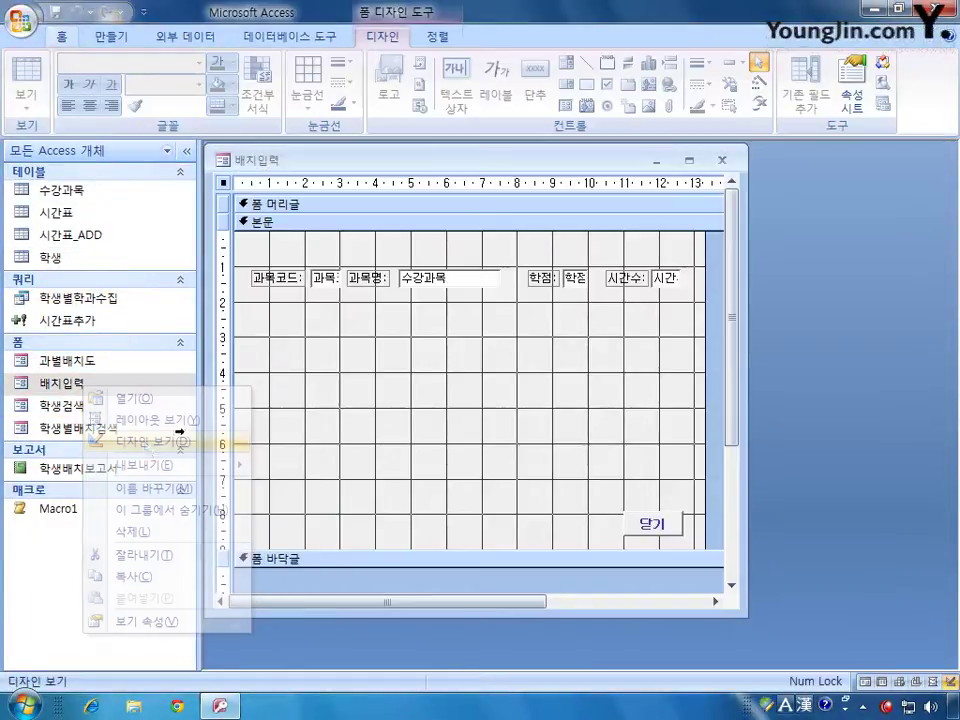
pyautogui.moveTo(475, 172); pyautogui.dragTo(519, 182)
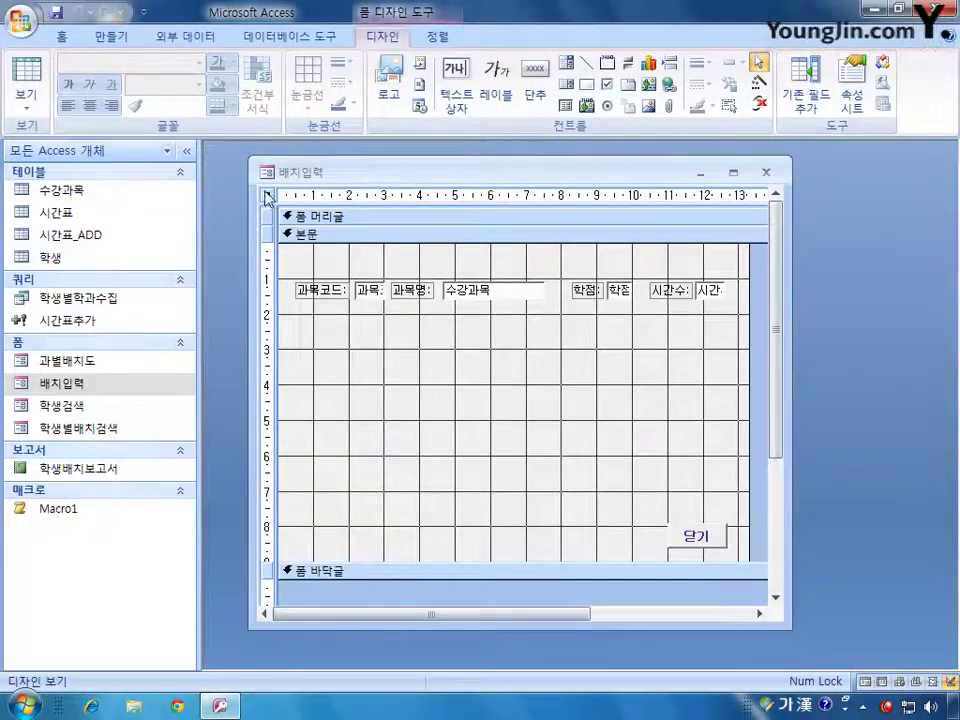
pyautogui.doubleClick(267, 197)
pyautogui.moveTo(473, 356); pyautogui.dragTo(463, 323)
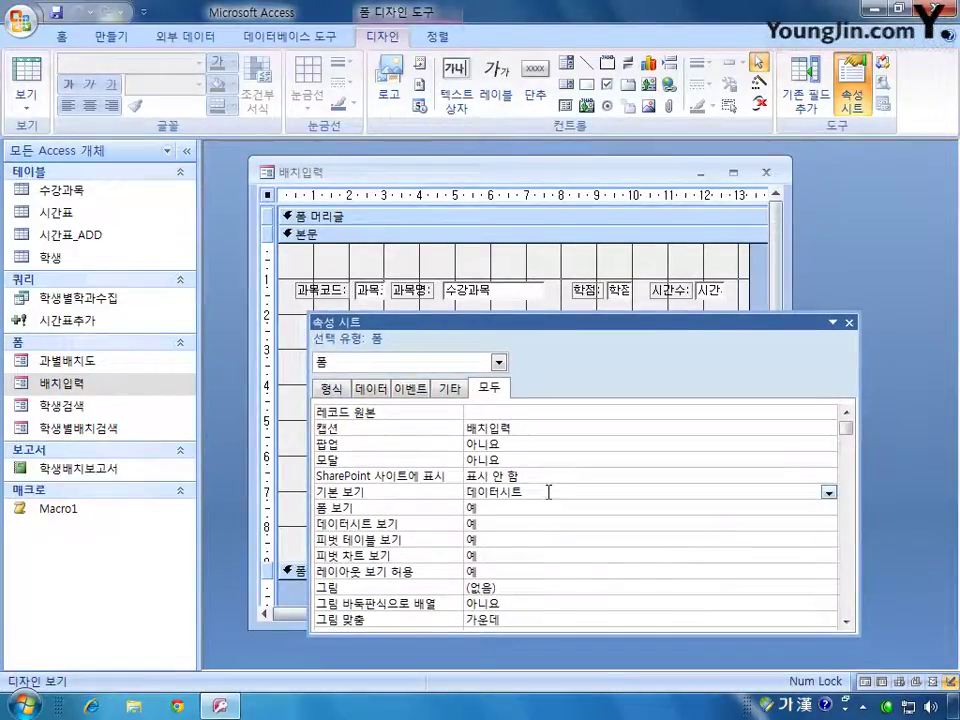
# Step: Preview the 배치입력 form as a datasheet, and return to Design view
pyautogui.click(26, 80)
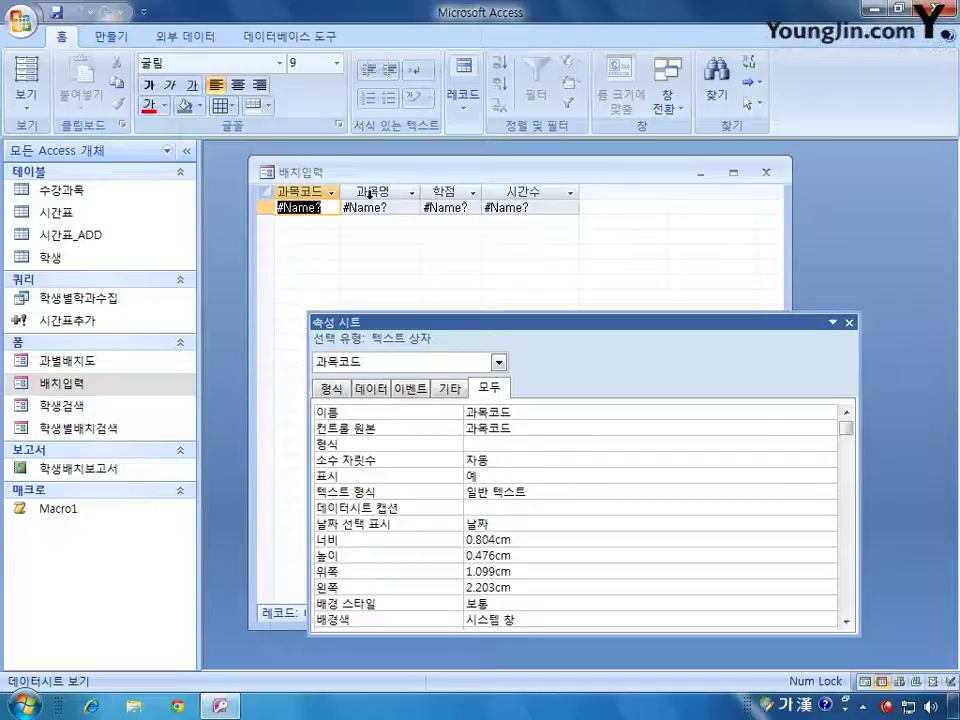
pyautogui.click(28, 98)
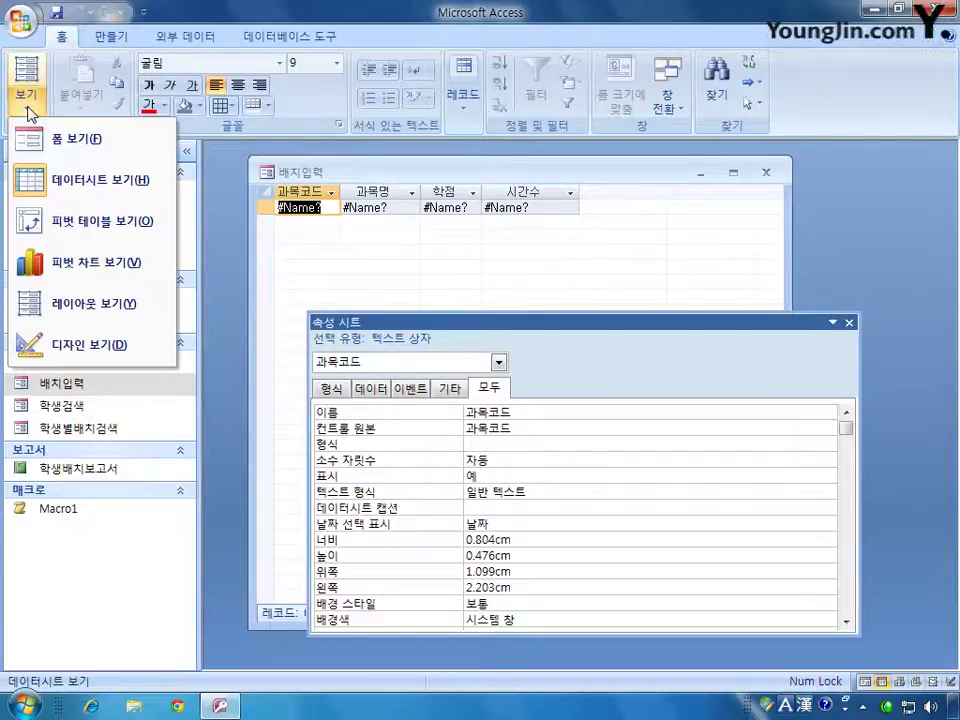
pyautogui.click(73, 340)
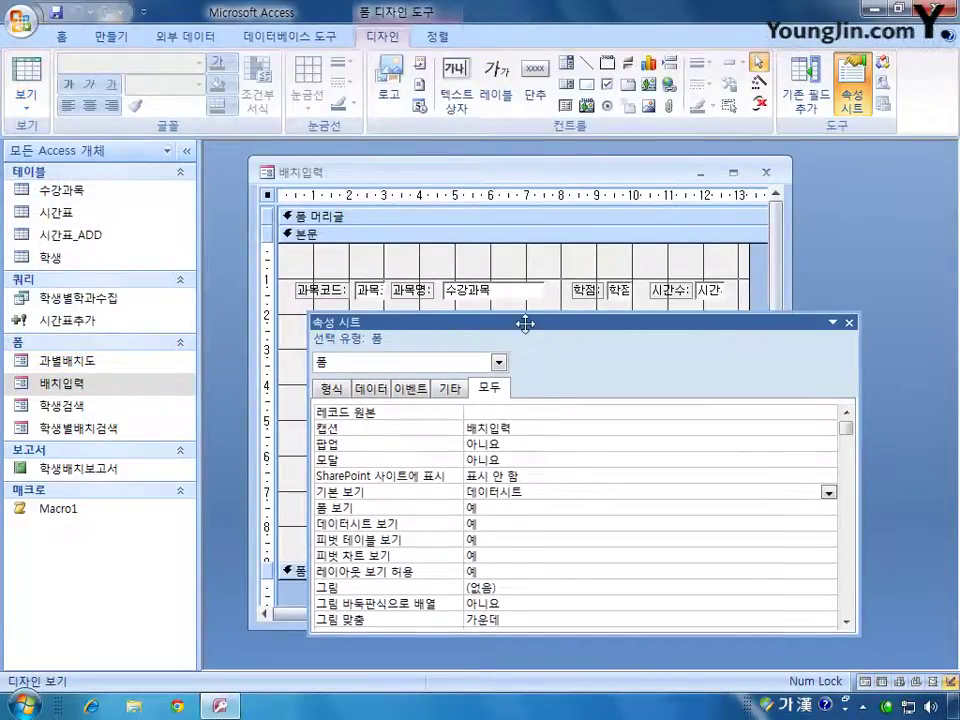
# Step: Check the control sources of the 과목코드, 과목명, 학점 and 시간수 text boxes on the 배치입력 form
pyautogui.moveTo(525, 323); pyautogui.dragTo(519, 345)
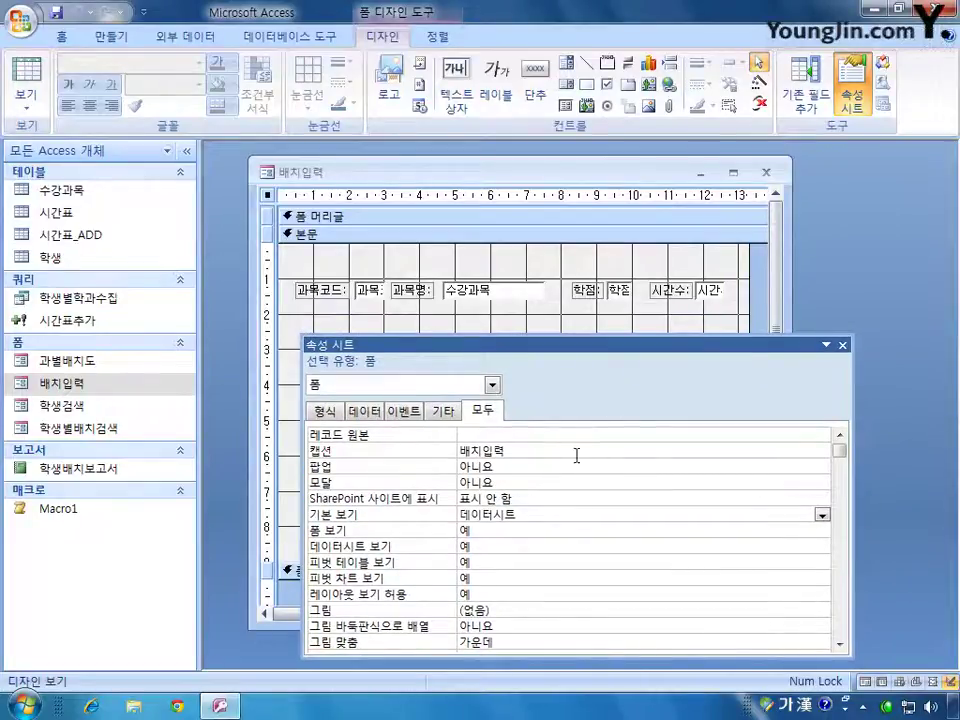
pyautogui.click(549, 434)
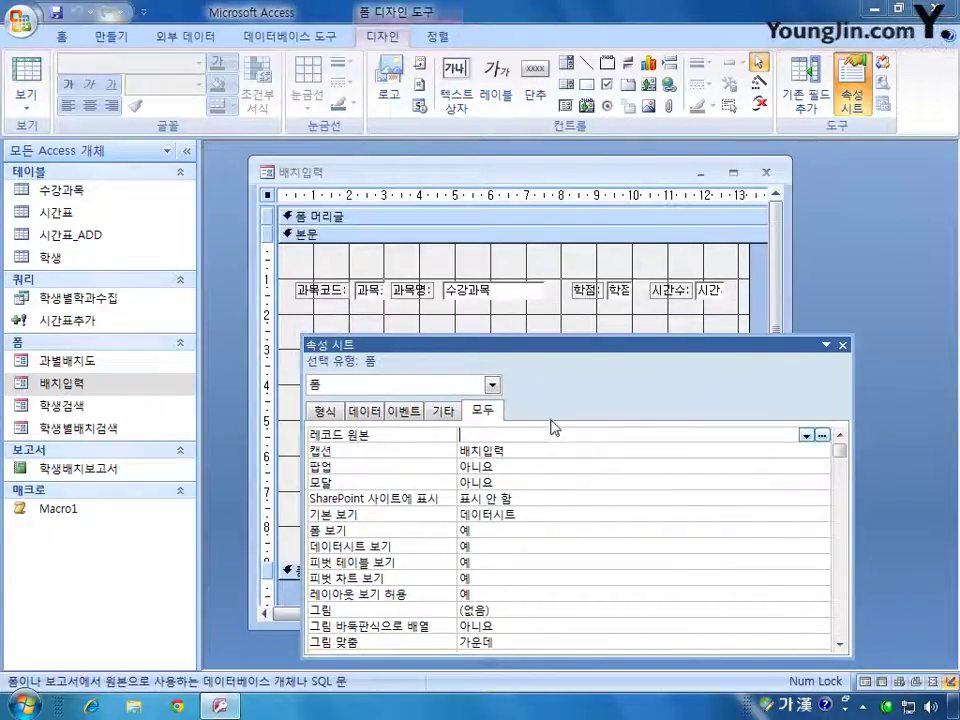
pyautogui.click(368, 290)
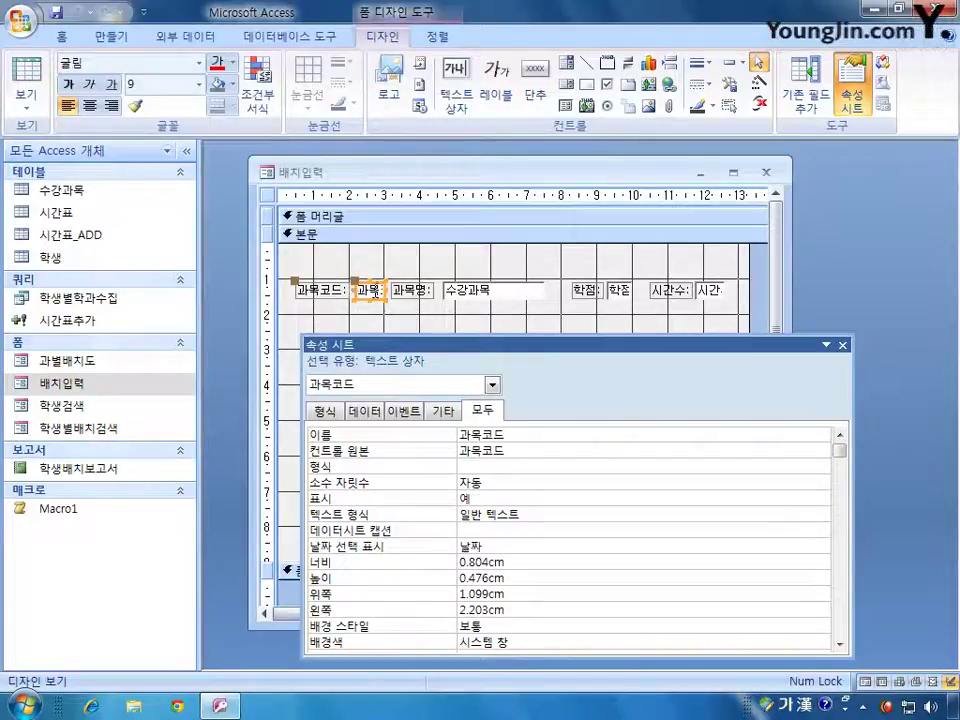
pyautogui.click(517, 292)
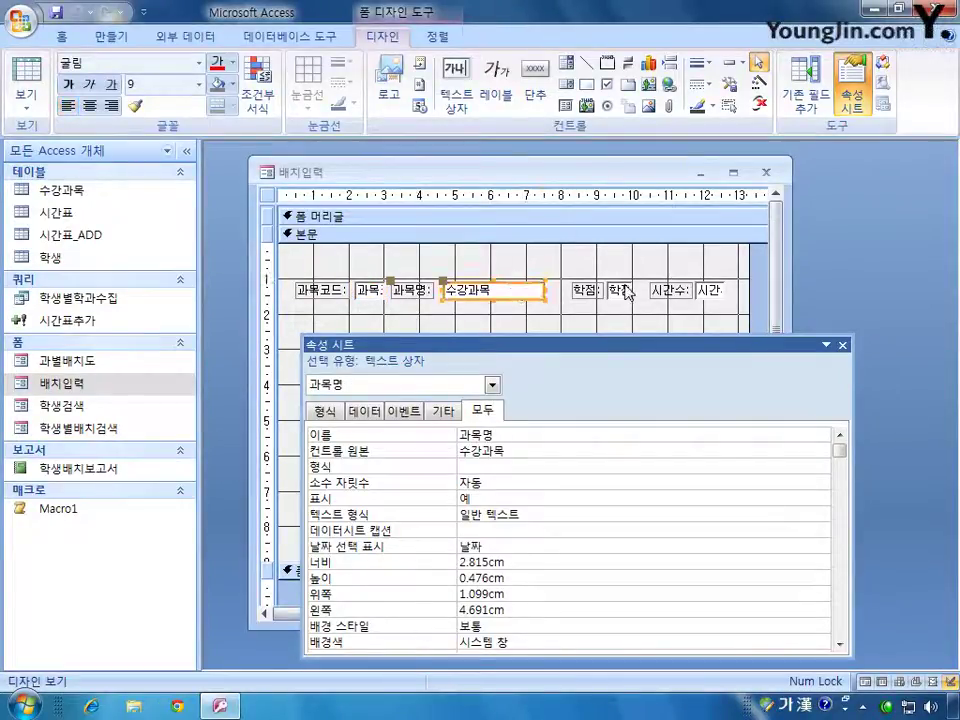
pyautogui.press('Tab')
pyautogui.press('Tab')
pyautogui.press('Tab')
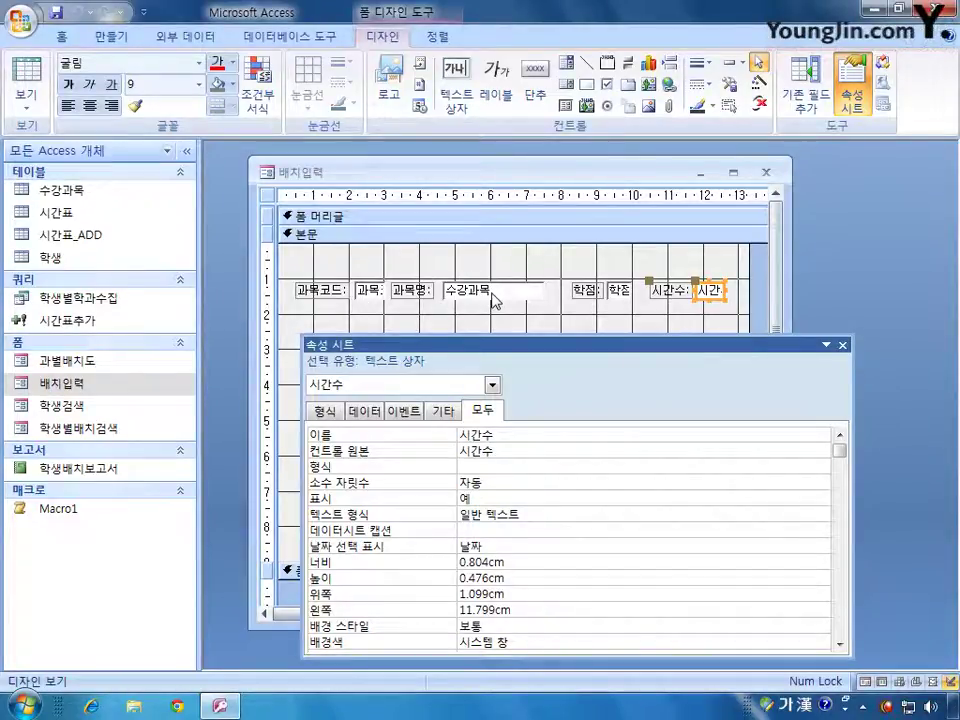
pyautogui.click(370, 290)
pyautogui.click(477, 296)
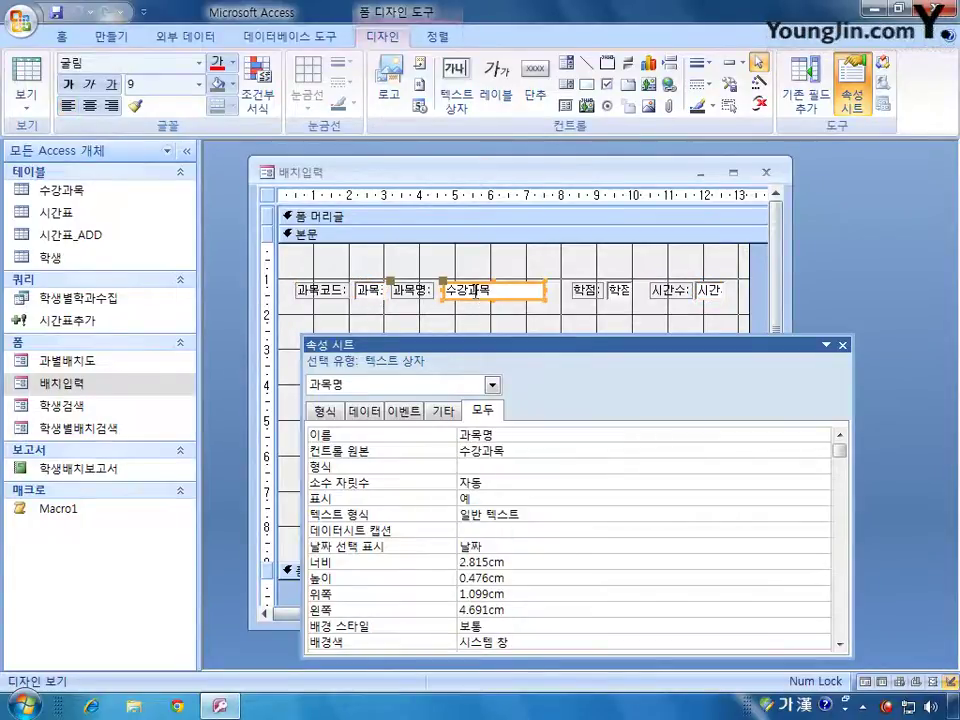
pyautogui.click(619, 290)
pyautogui.keyDown('shift'); pyautogui.click(713, 292); pyautogui.keyUp('shift')
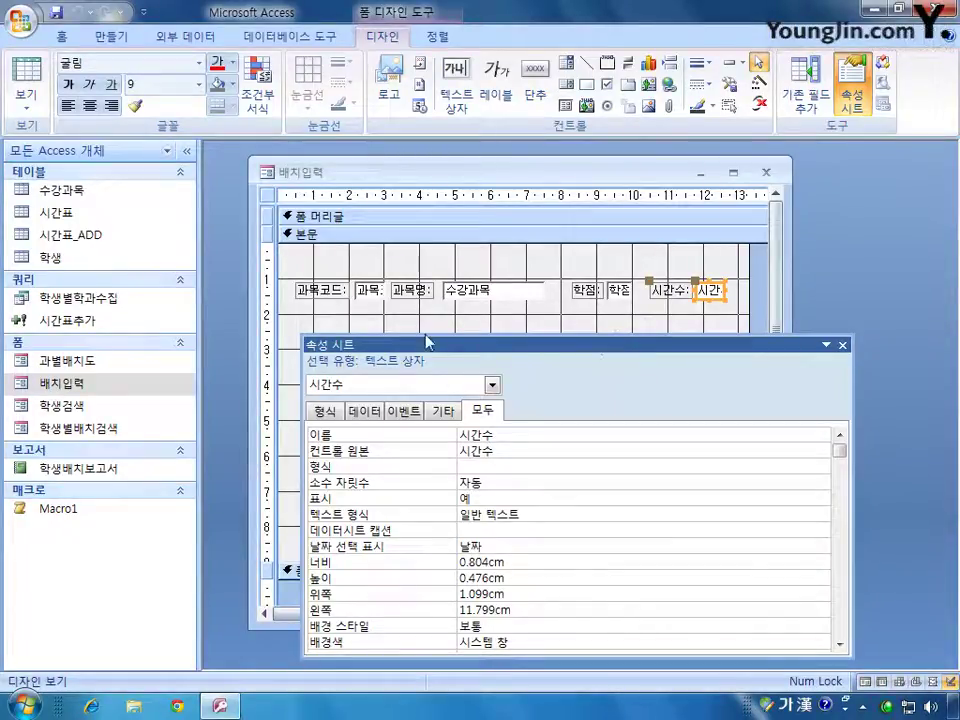
# Step: Look through the fields of the 수강과목, 시간표 and 학생 tables, closing each one after viewing
pyautogui.doubleClick(88, 190)
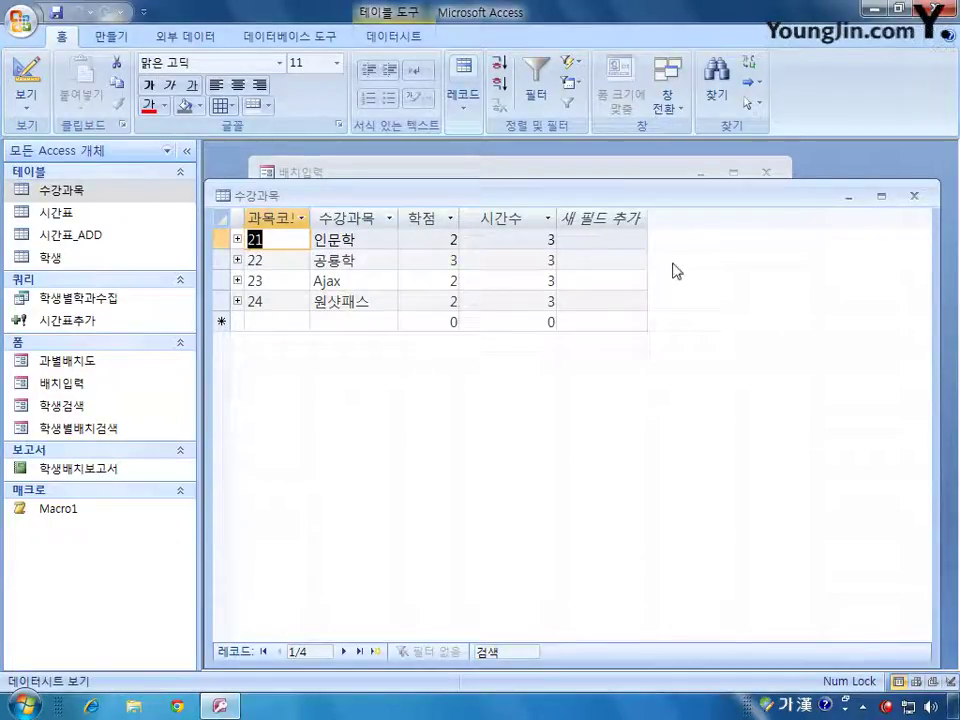
pyautogui.click(913, 196)
pyautogui.doubleClick(79, 219)
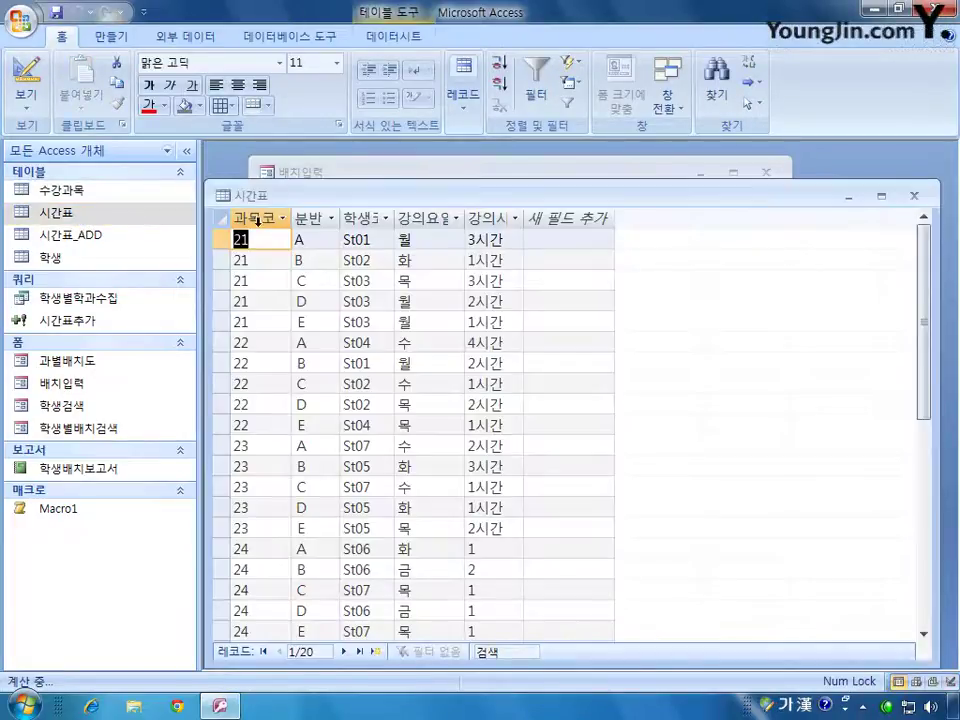
pyautogui.click(913, 196)
pyautogui.doubleClick(50, 257)
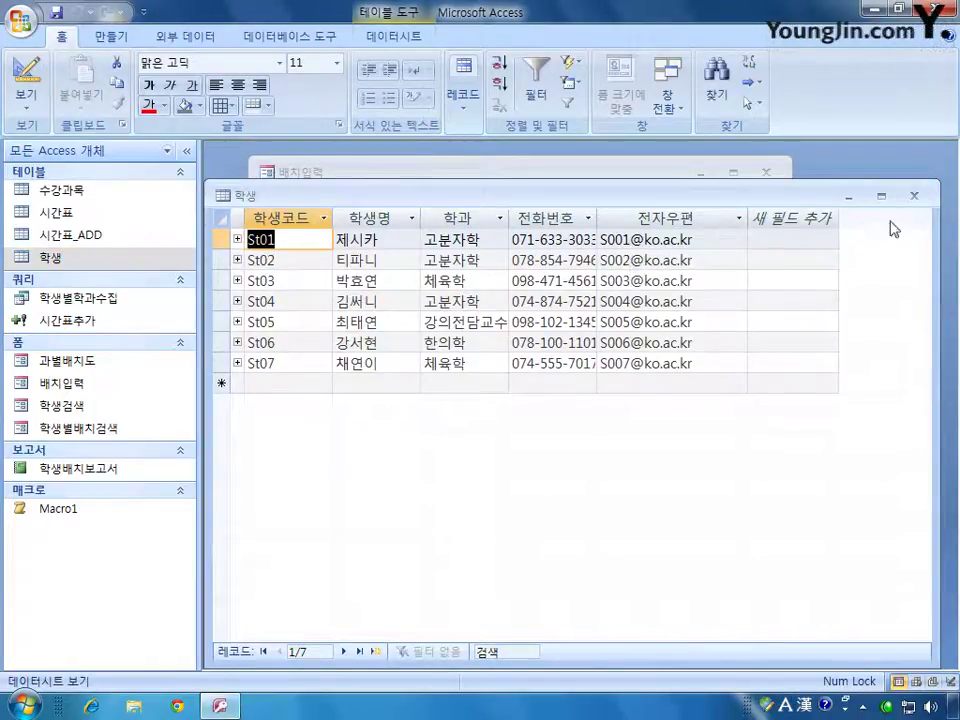
pyautogui.click(914, 196)
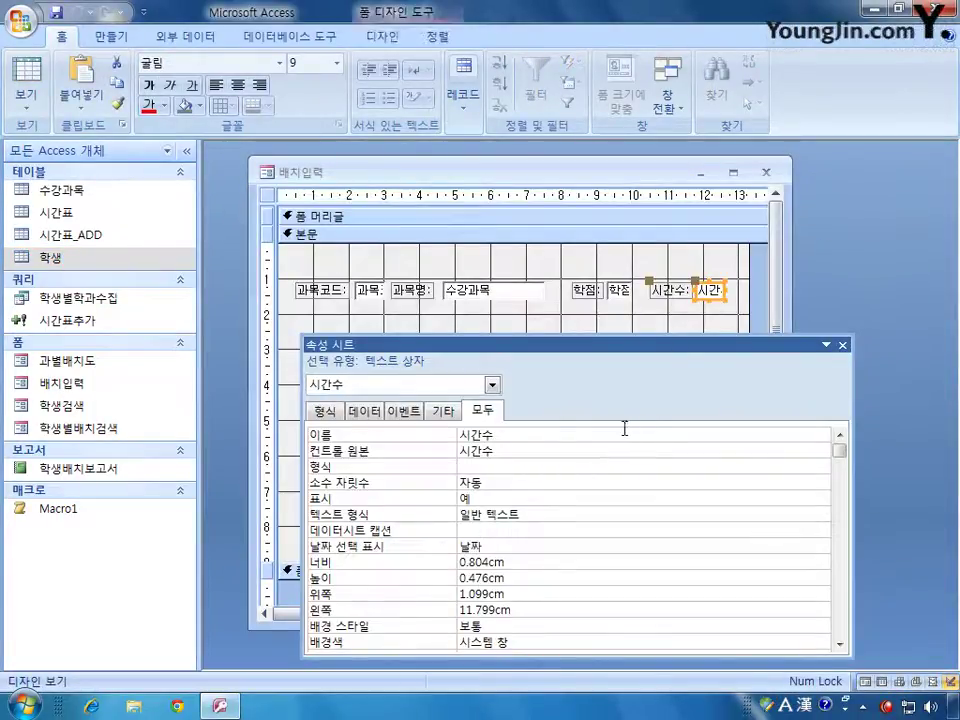
# Step: Set the record source of the 배치입력 form to 수강과목
pyautogui.click(267, 195)
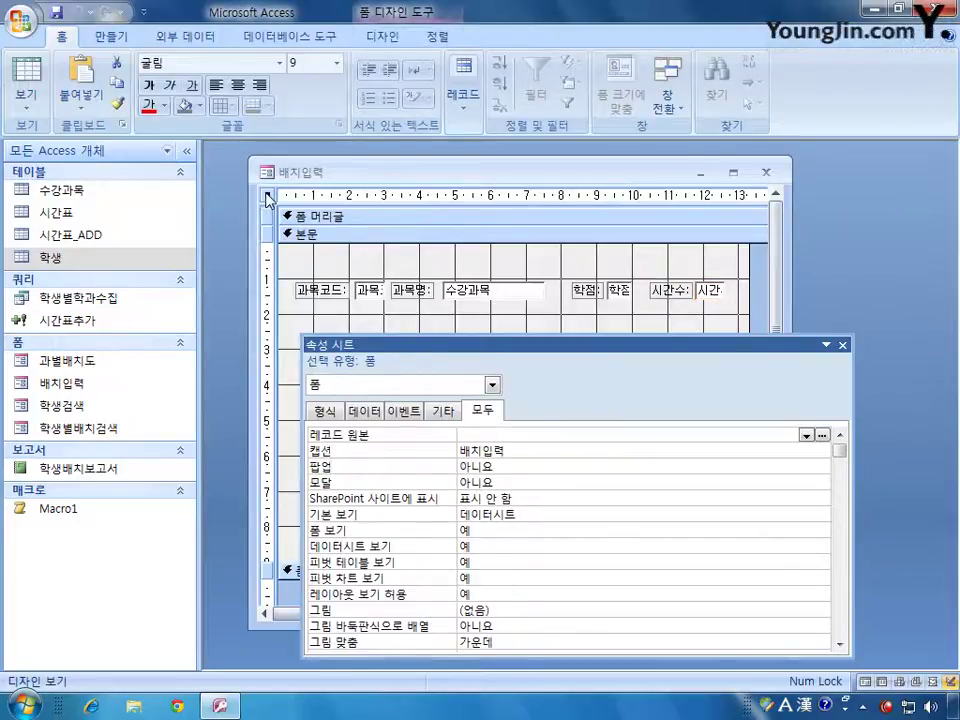
pyautogui.click(806, 436)
pyautogui.click(748, 449)
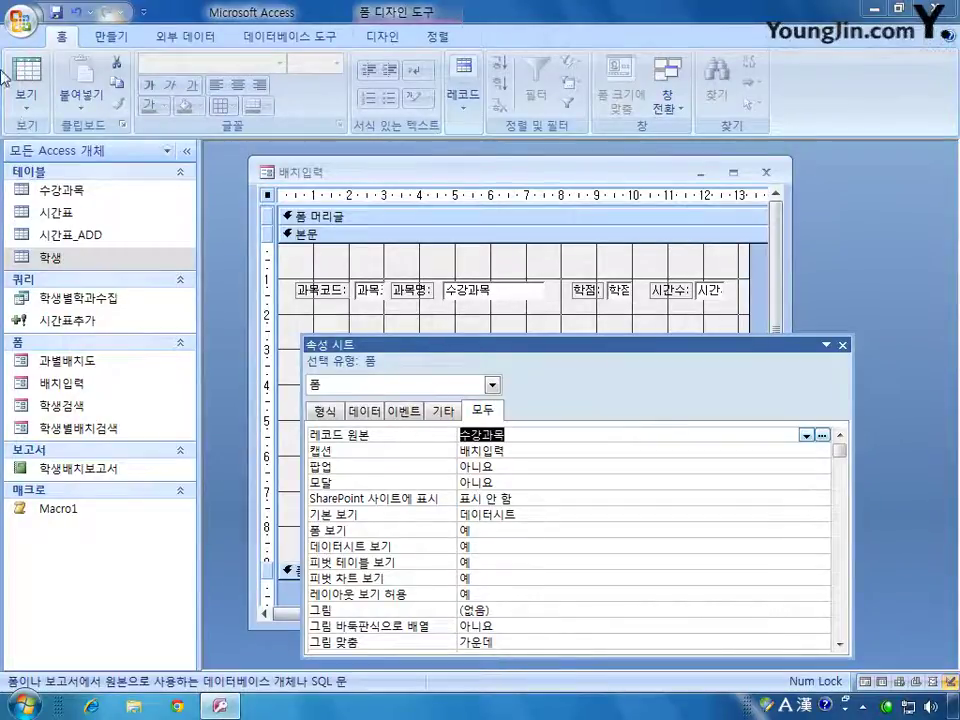
# Step: Preview the 배치입력 form in Form view, and return to Design view
pyautogui.click(33, 108)
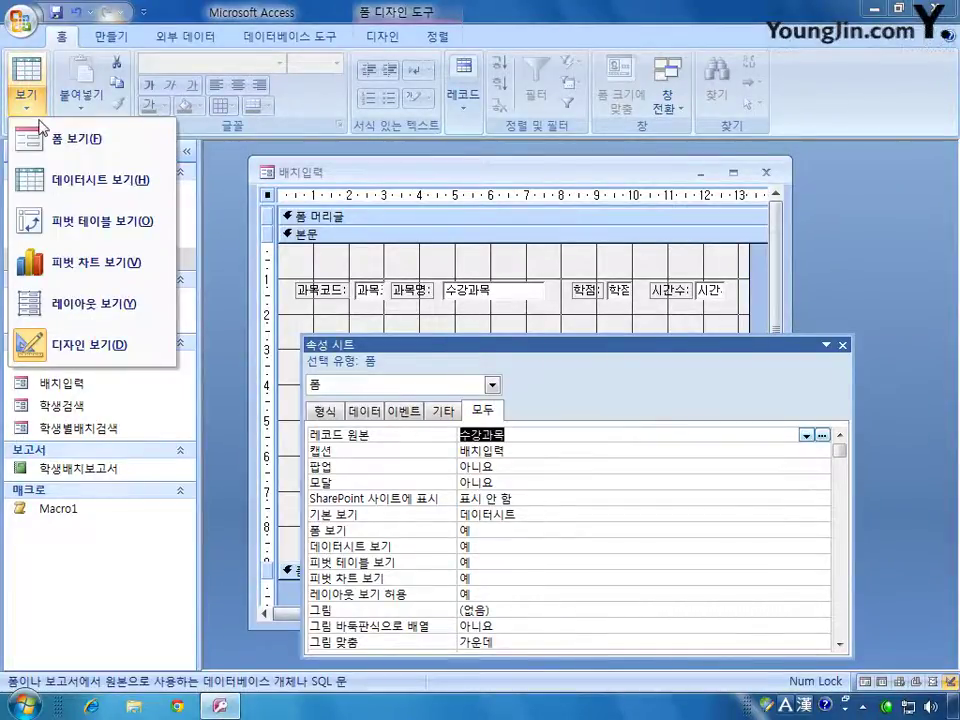
pyautogui.click(50, 135)
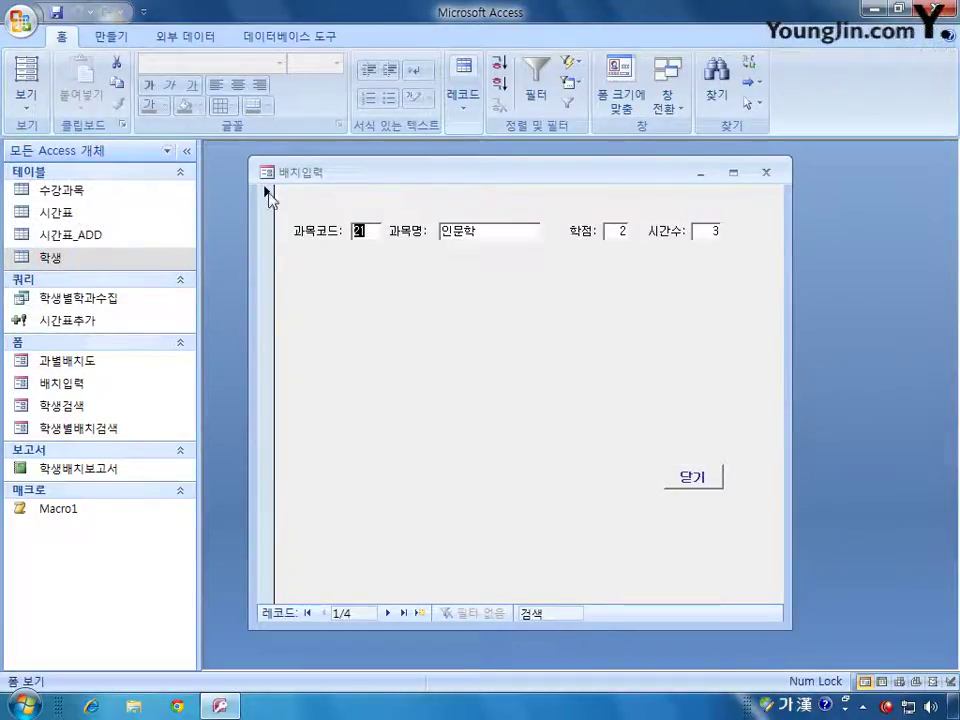
pyautogui.click(25, 97)
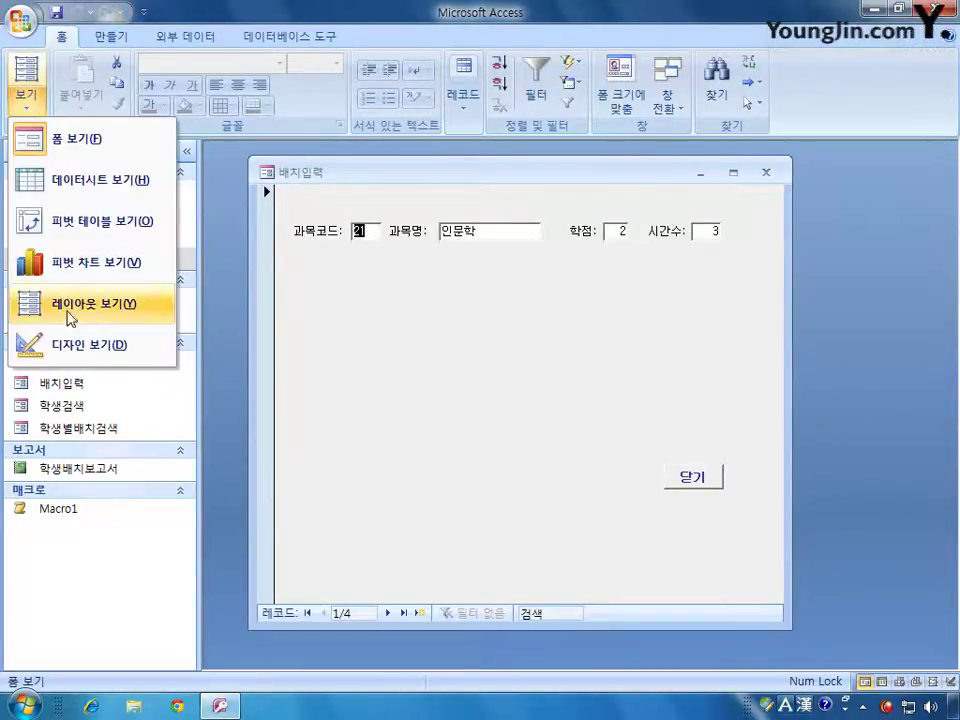
pyautogui.click(66, 344)
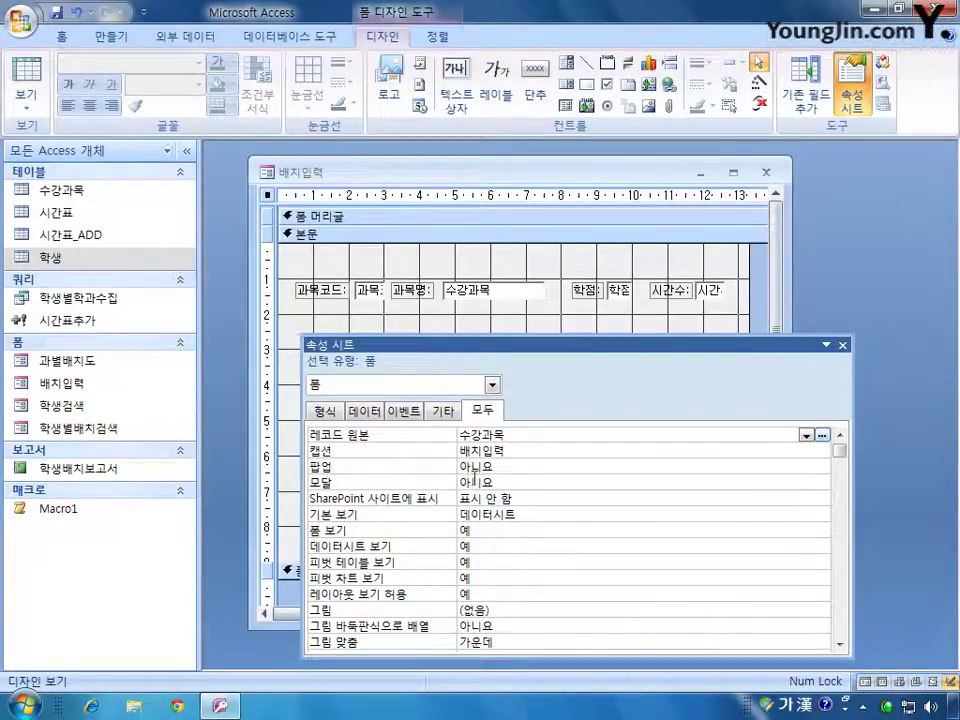
# Step: Set the form's record selectors property (레코드 선택기) to 아니요
pyautogui.moveTo(838, 458); pyautogui.dragTo(848, 487)
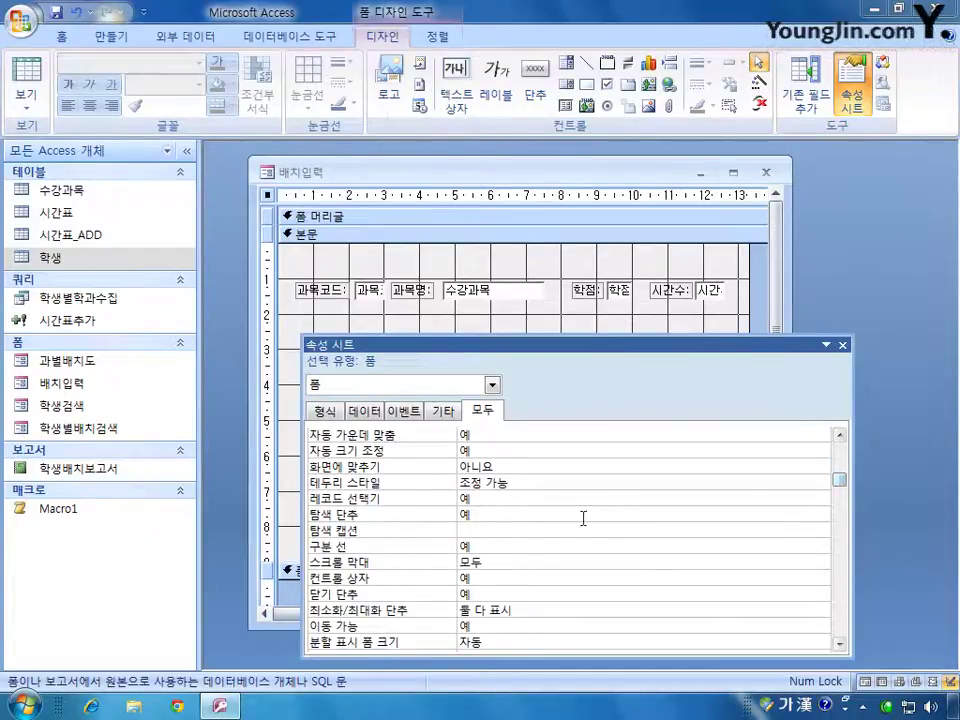
pyautogui.click(505, 500)
pyautogui.click(822, 499)
pyautogui.click(782, 529)
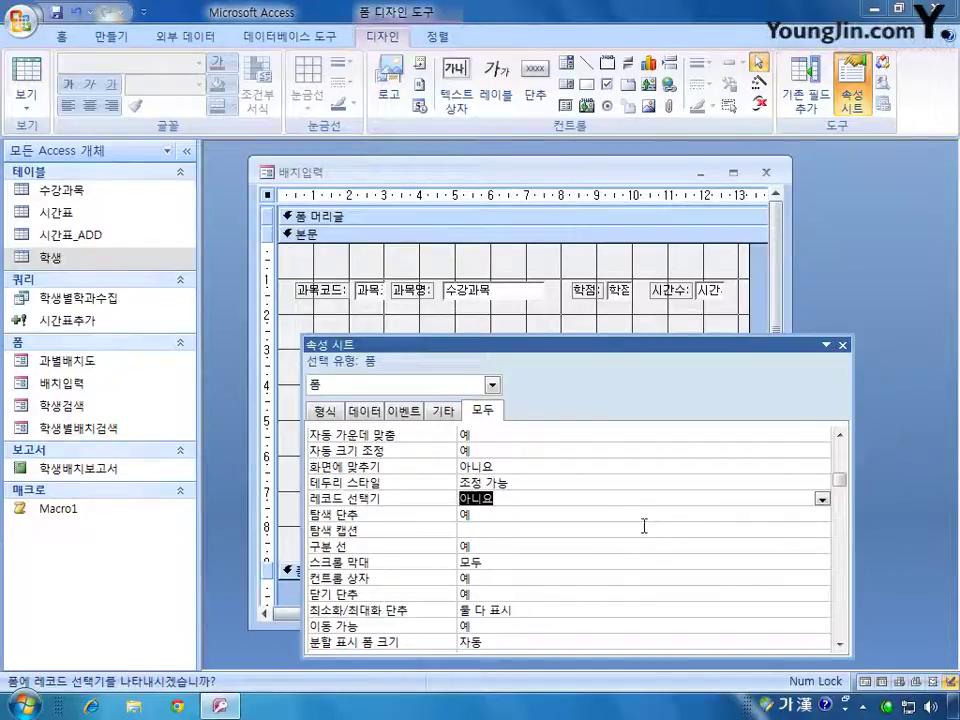
# Step: Check the form's default view setting against its datasheet preview, and go back to Design view
pyautogui.moveTo(840, 484); pyautogui.dragTo(842, 444)
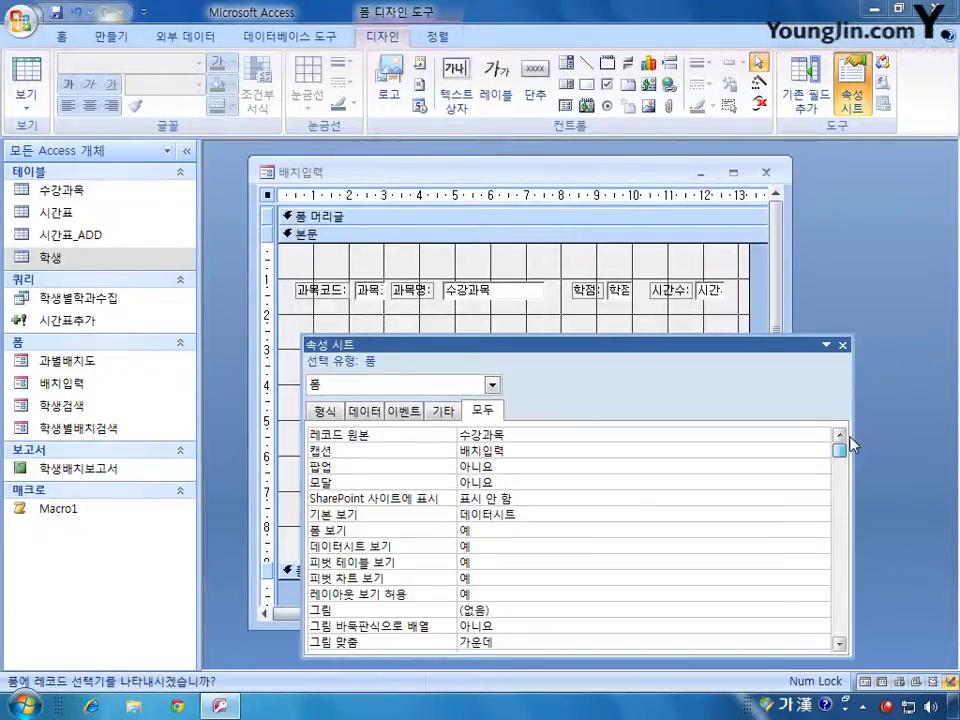
pyautogui.click(527, 515)
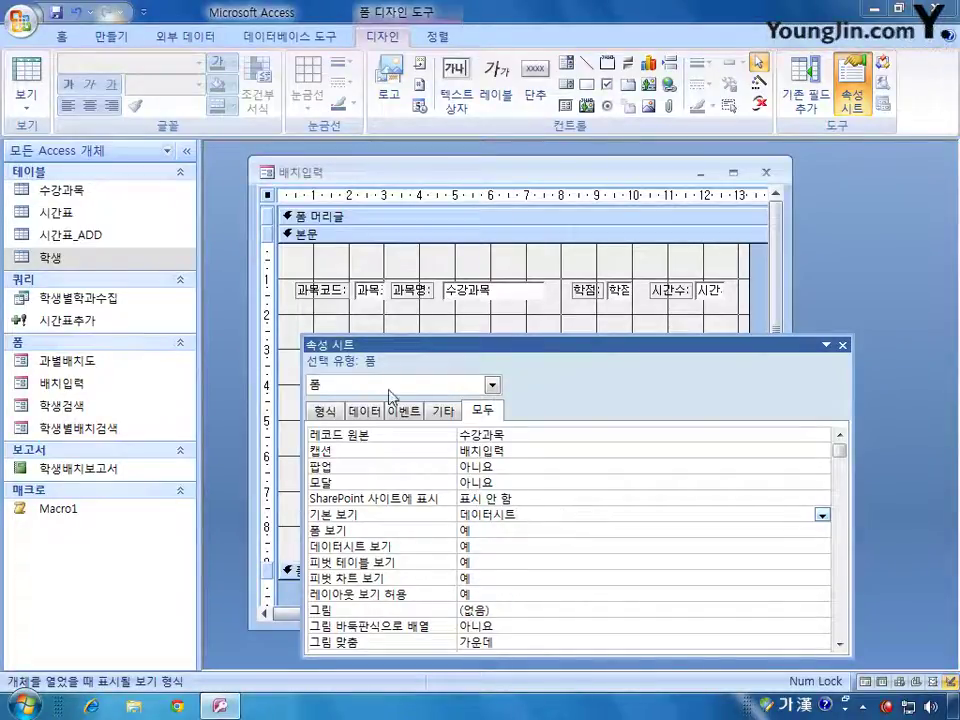
pyautogui.click(30, 80)
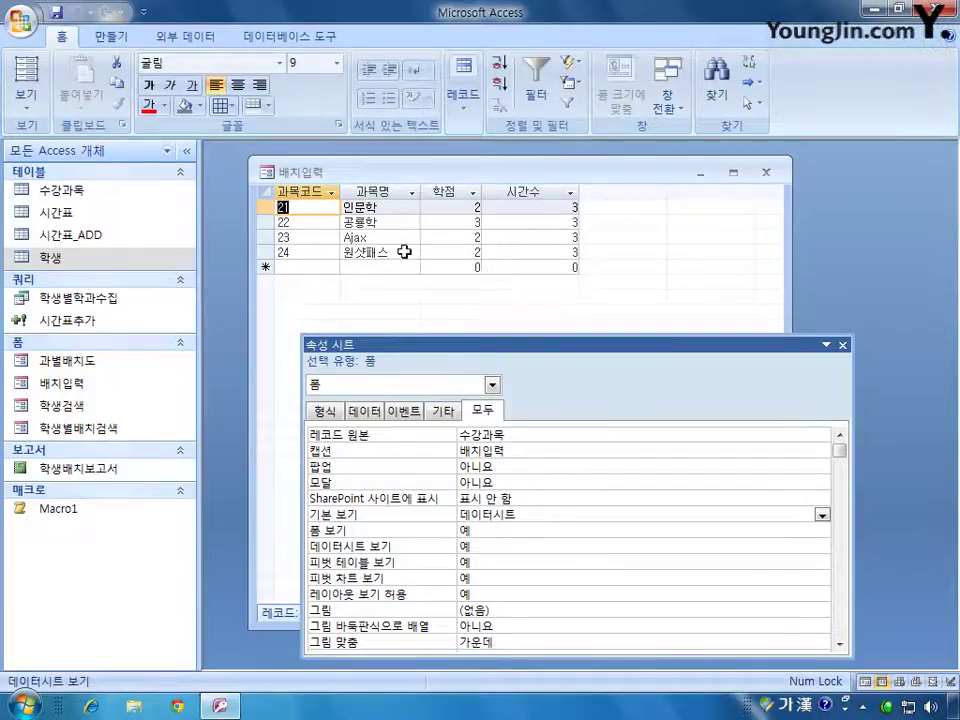
pyautogui.click(30, 98)
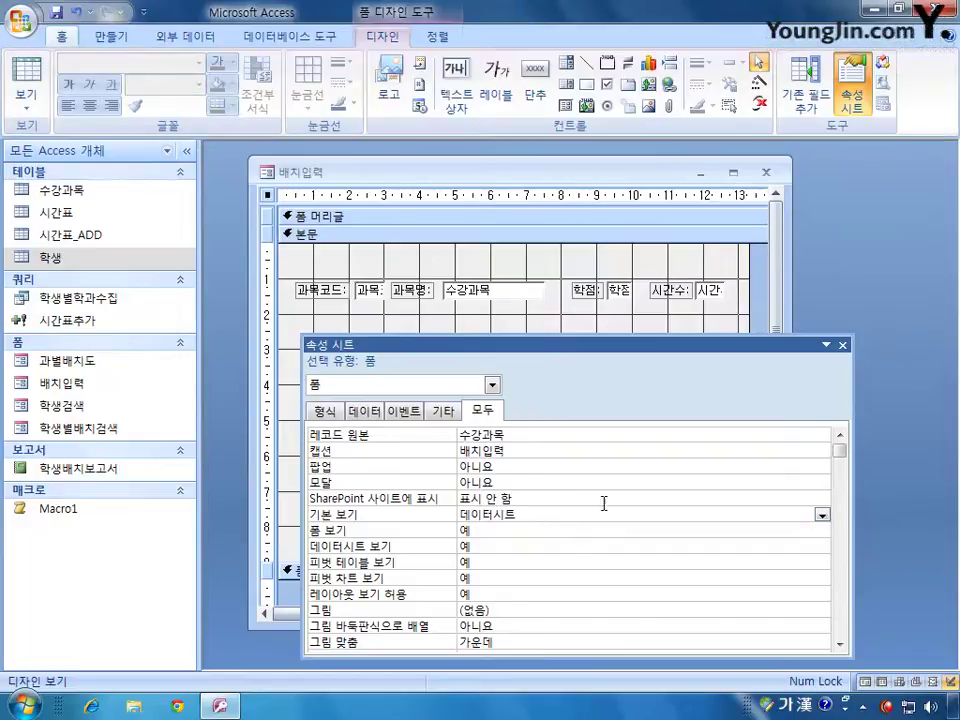
# Step: Set the form's default view (기본 보기) to 단일 폼 and close the property sheet
pyautogui.click(821, 515)
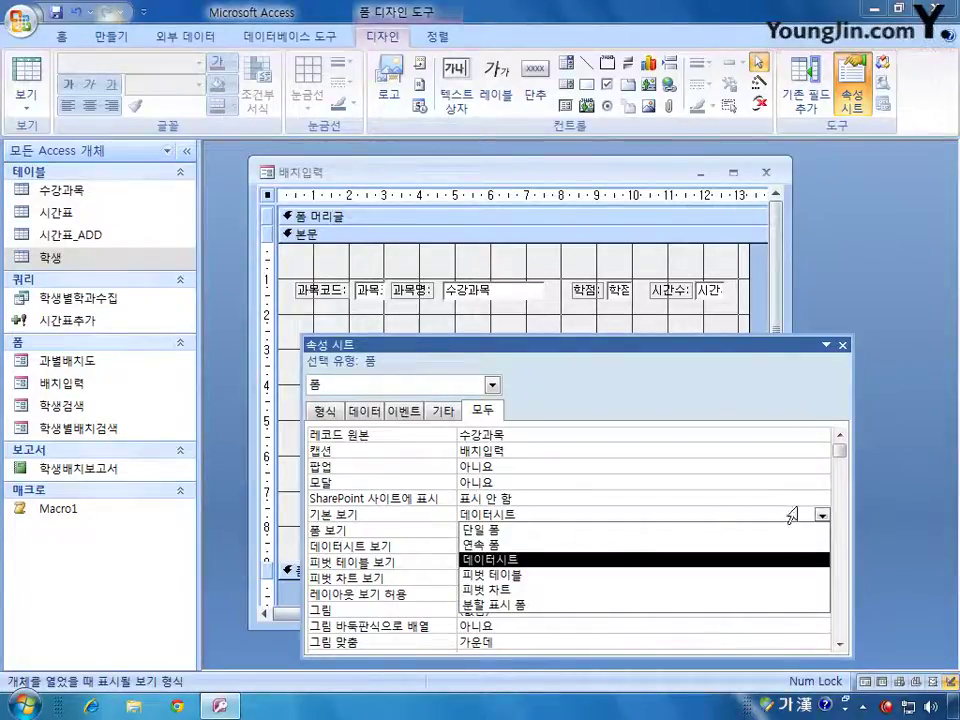
pyautogui.click(692, 530)
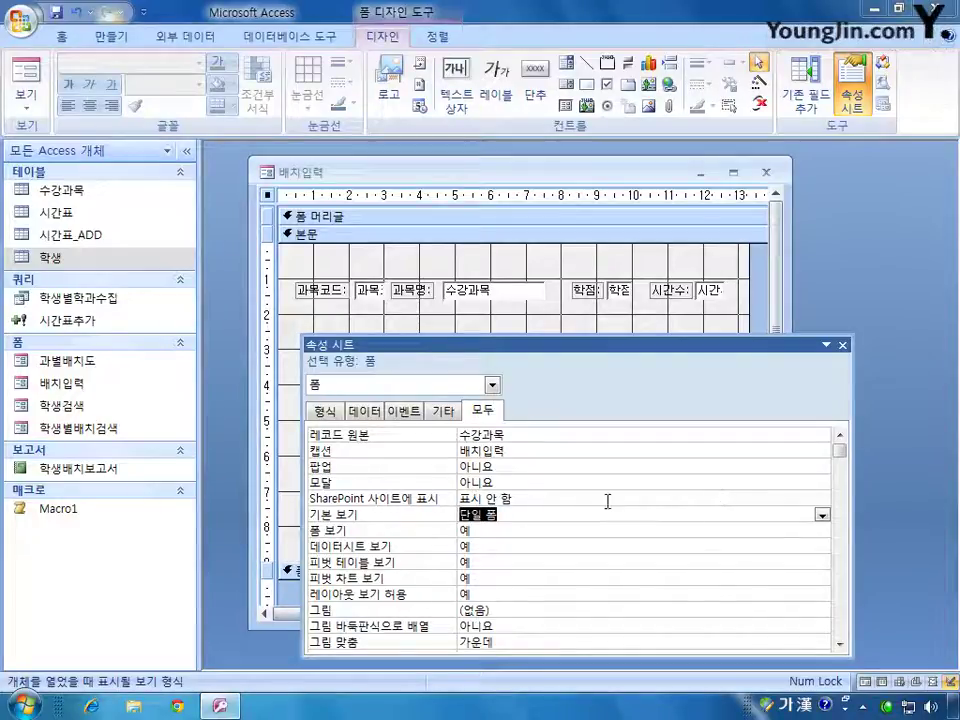
pyautogui.click(843, 345)
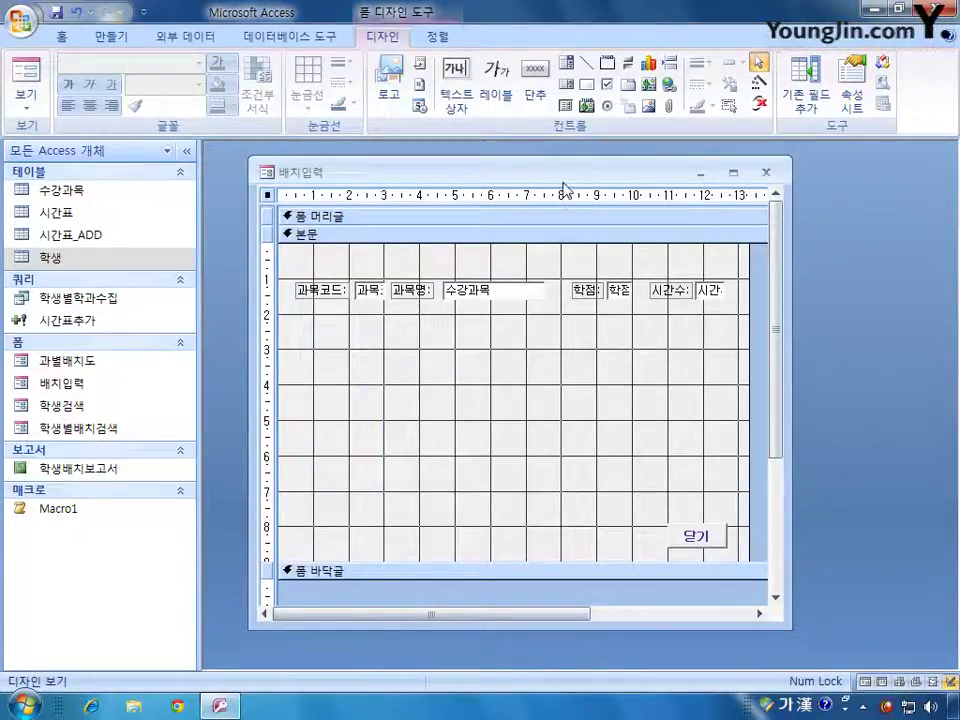
# Step: Add a label about 9.5 cm wide and 0.6 cm high above the 본문 section's fields, reading 수강 과목별 배치 내역 입력폼
pyautogui.click(505, 97)
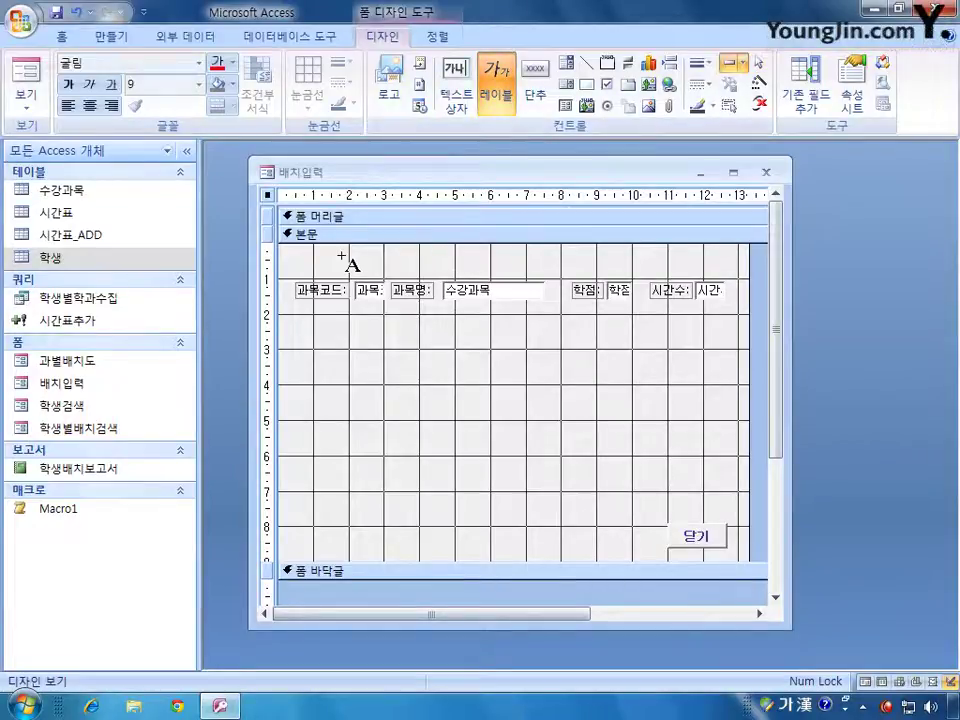
pyautogui.moveTo(338, 251); pyautogui.dragTo(676, 268)
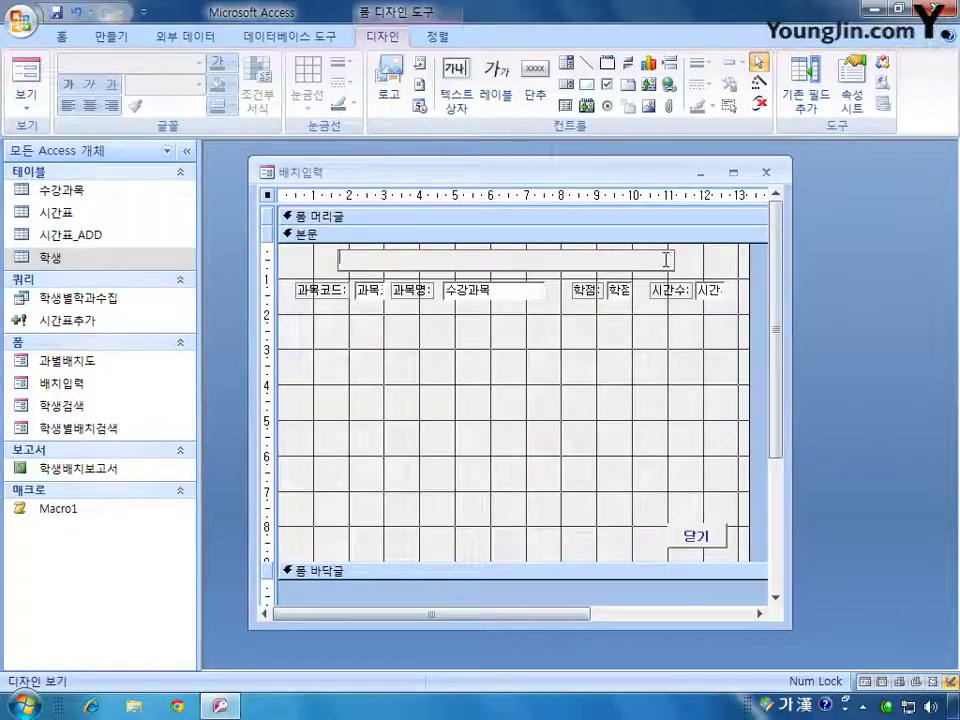
pyautogui.write('수강')
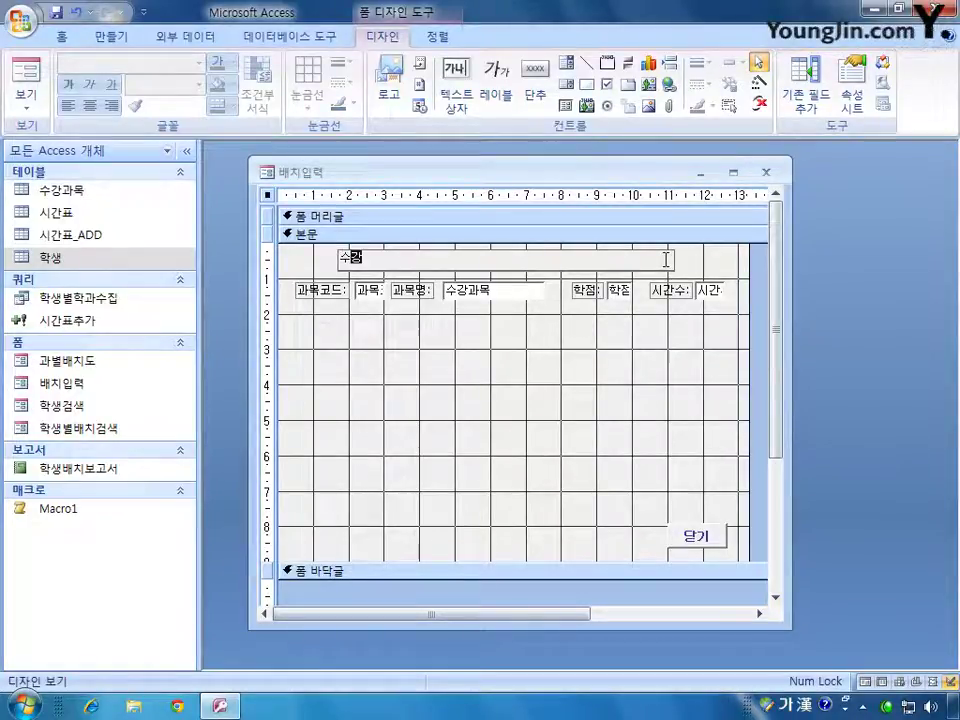
pyautogui.write(' 교')
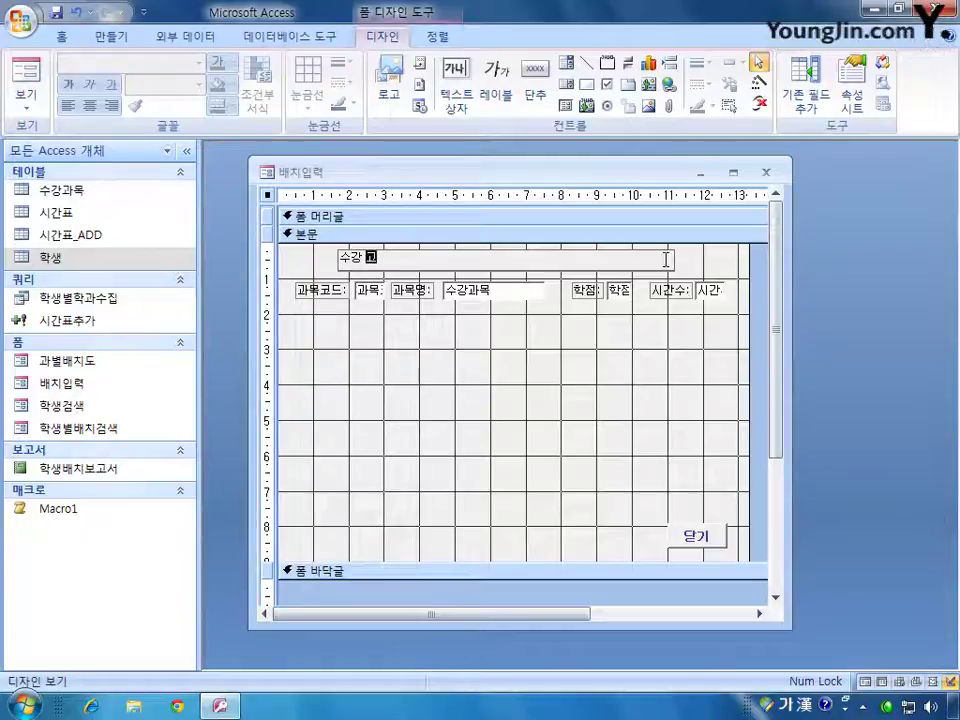
pyautogui.write('목별')
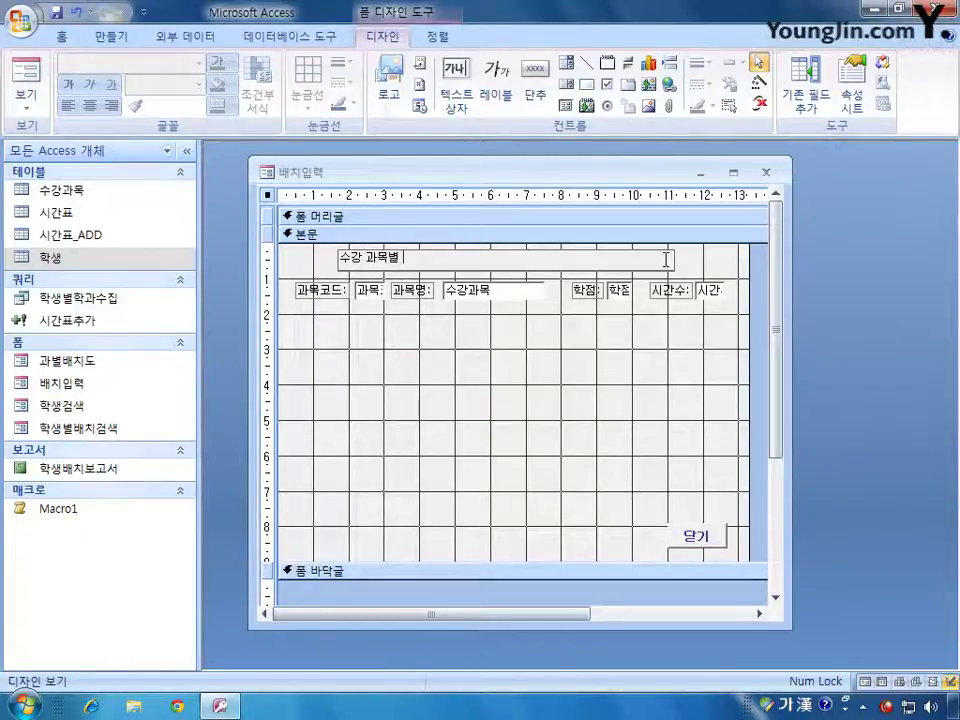
pyautogui.write(' 배치 내역 입력')
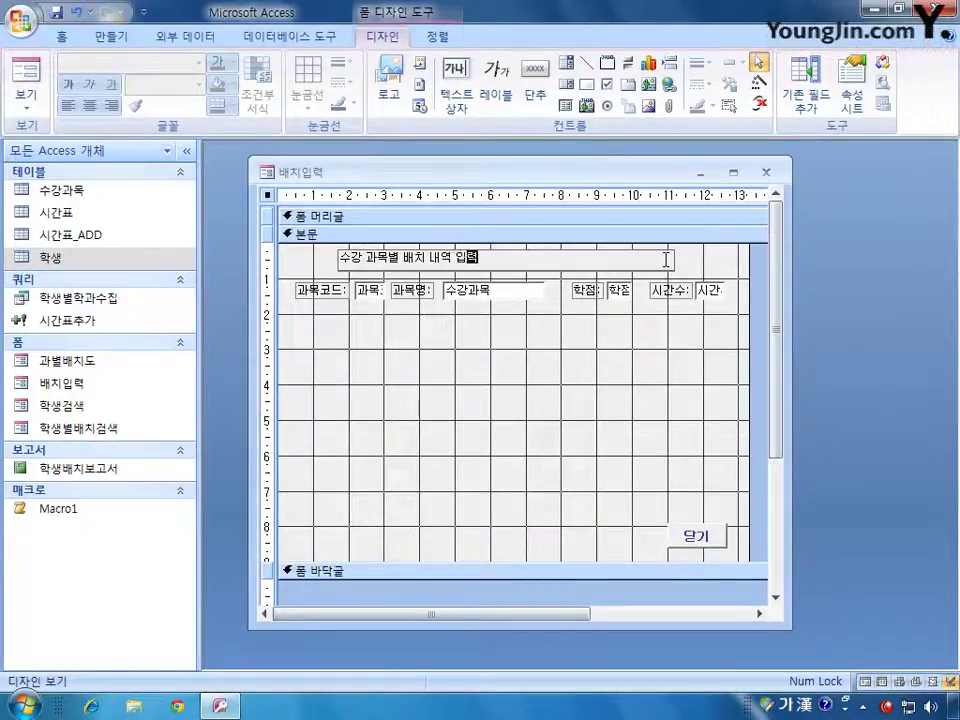
pyautogui.write('폼')
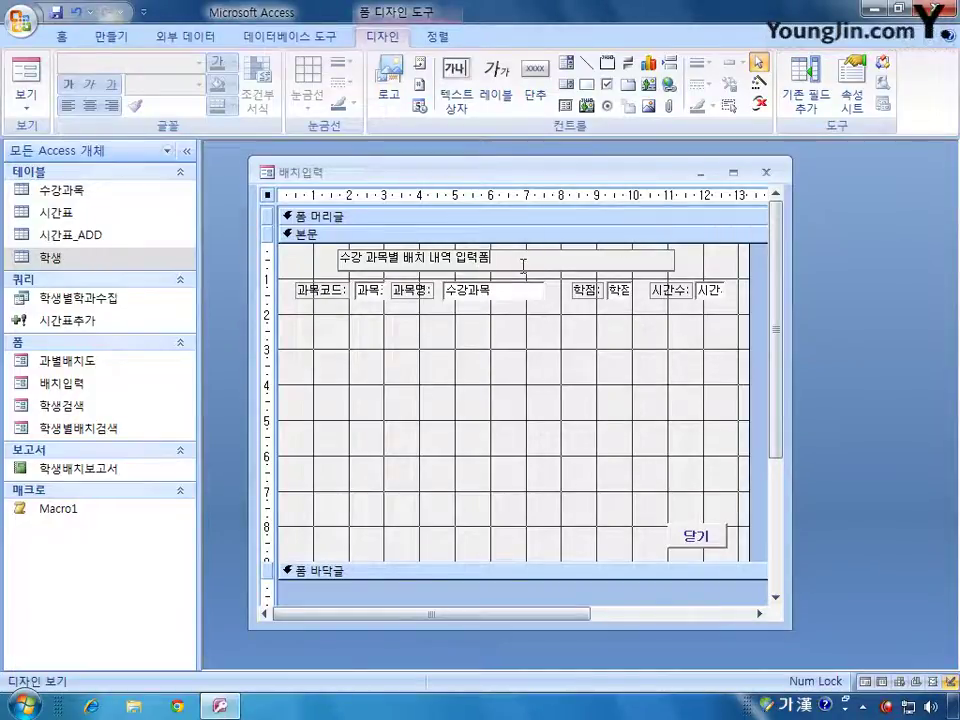
pyautogui.click(718, 268)
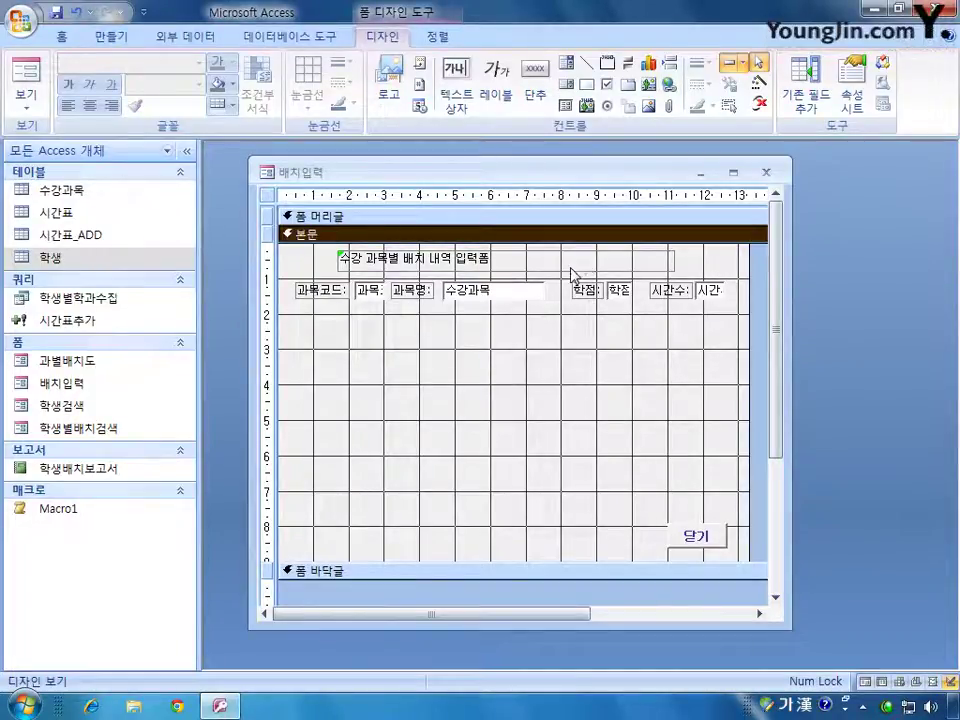
# Step: Rename the title label in the 본문 section as L-제목
pyautogui.doubleClick(571, 268)
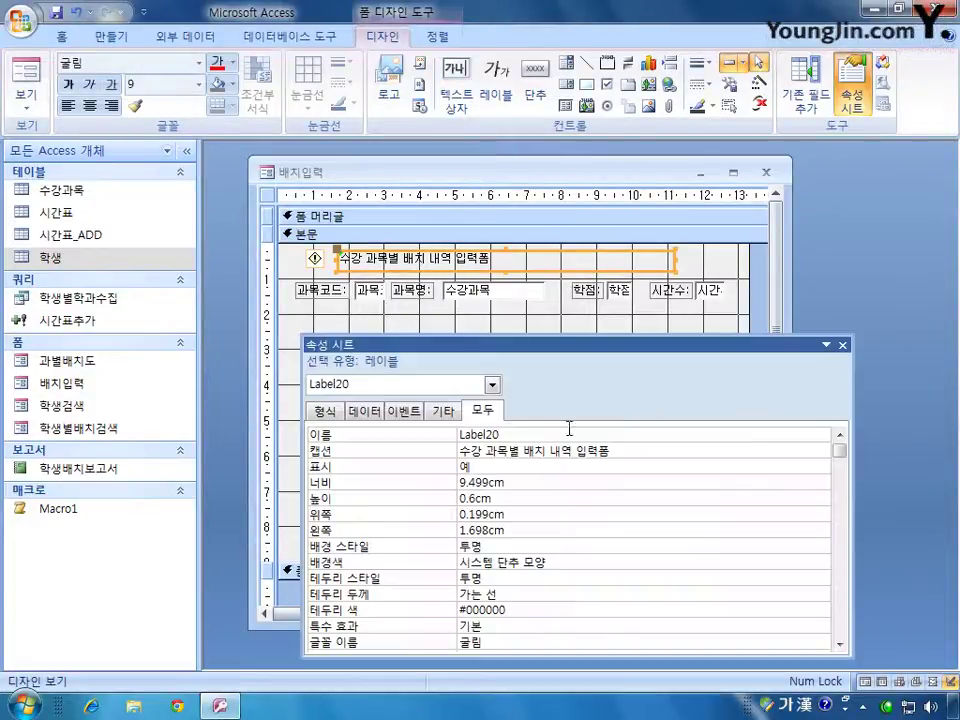
pyautogui.click(514, 437)
pyautogui.click(446, 443)
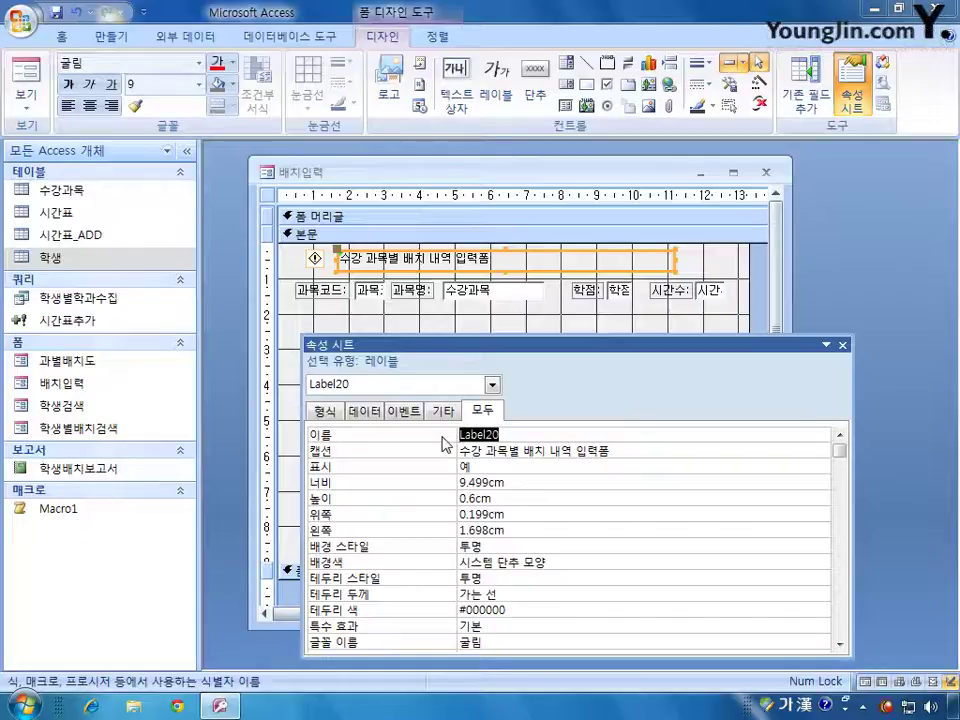
pyautogui.press('Delete')
pyautogui.press('Hangul')
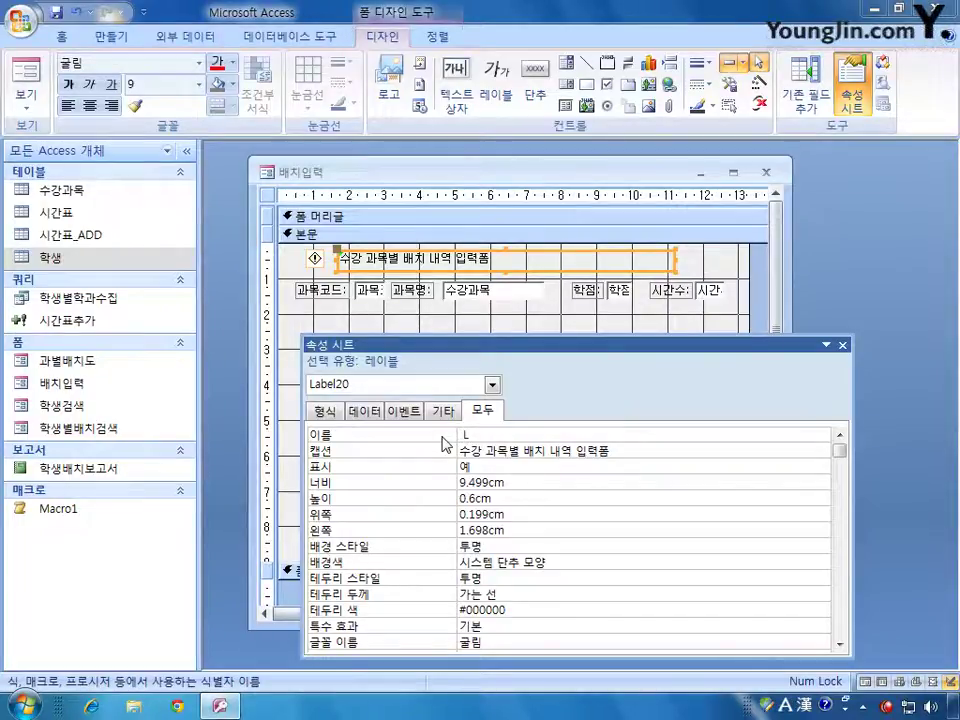
pyautogui.press('BackSpace')
pyautogui.write('L-')
pyautogui.press('Hangul')
pyautogui.write('제목')
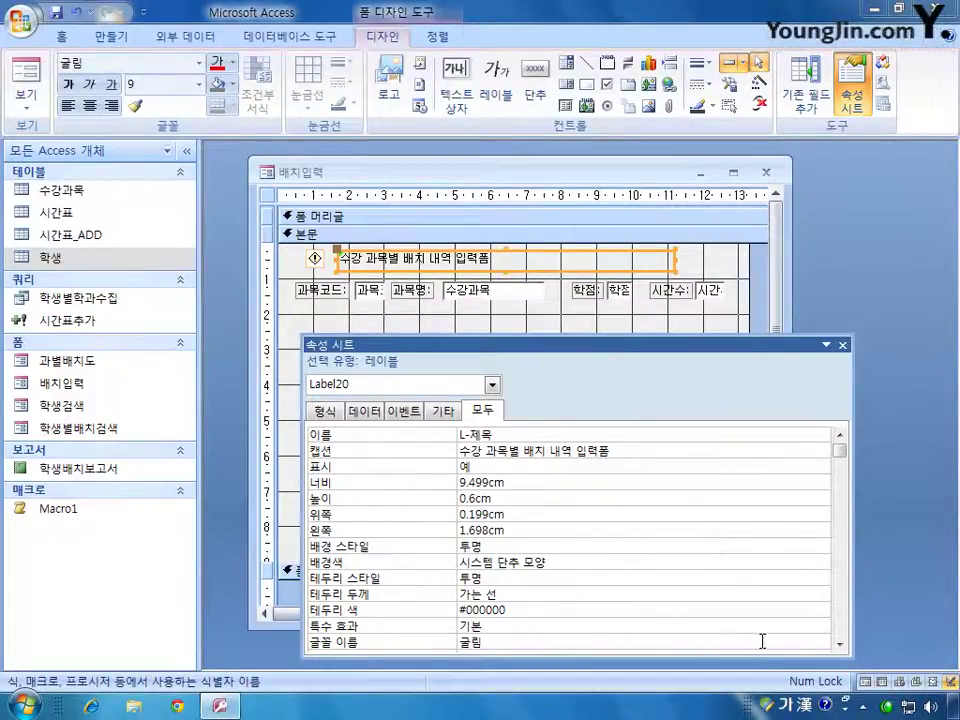
# Step: Set the title label's font size (글꼴 크기) to 16 and close the property sheet
pyautogui.click(842, 650)
pyautogui.click(842, 647)
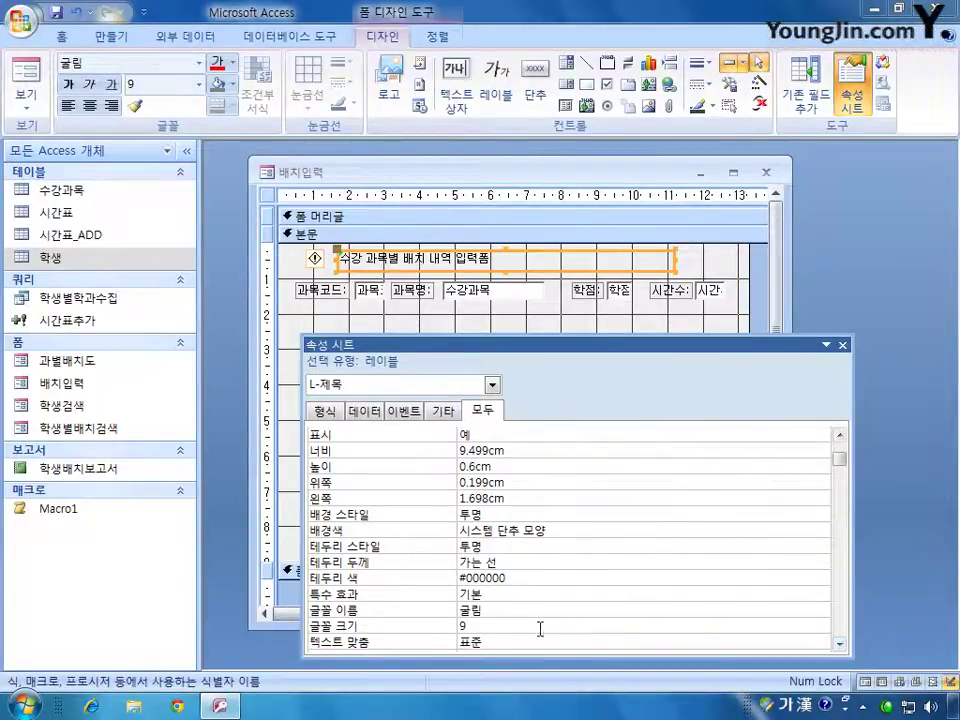
pyautogui.click(447, 630)
pyautogui.write('16')
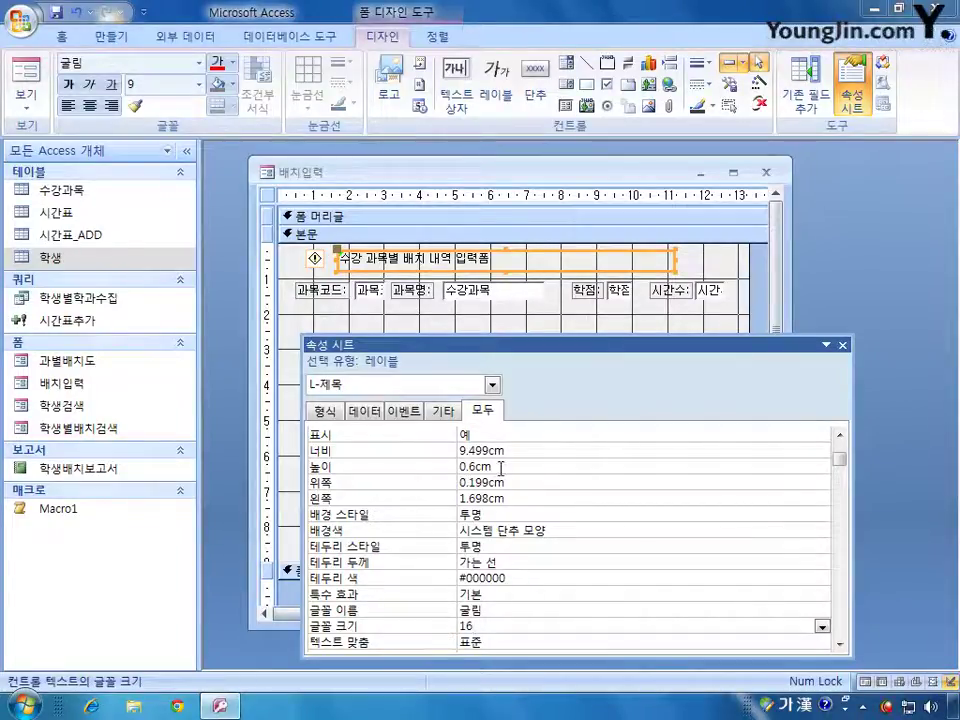
pyautogui.click(520, 233)
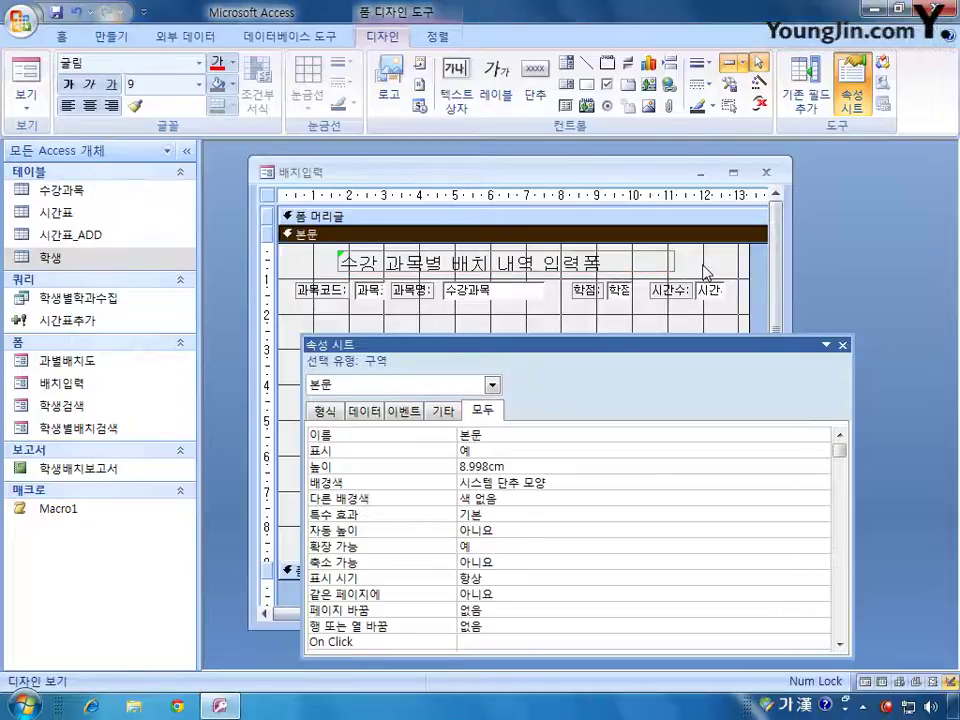
pyautogui.click(843, 345)
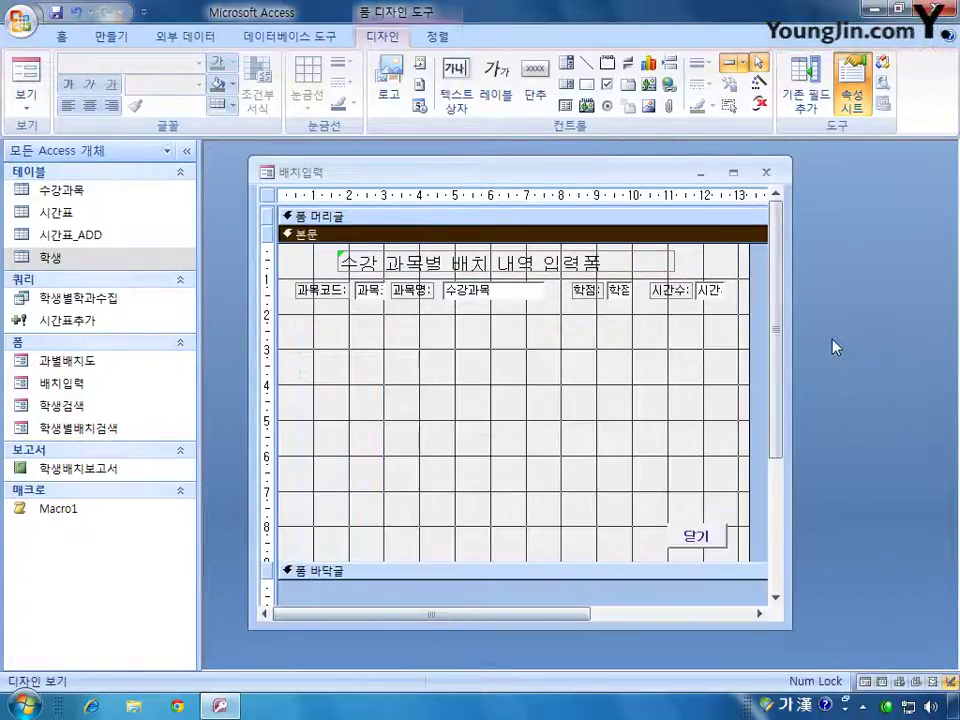
# Step: Increase the title label's height slightly so that its enlarged text fits inside the frame
pyautogui.click(676, 266)
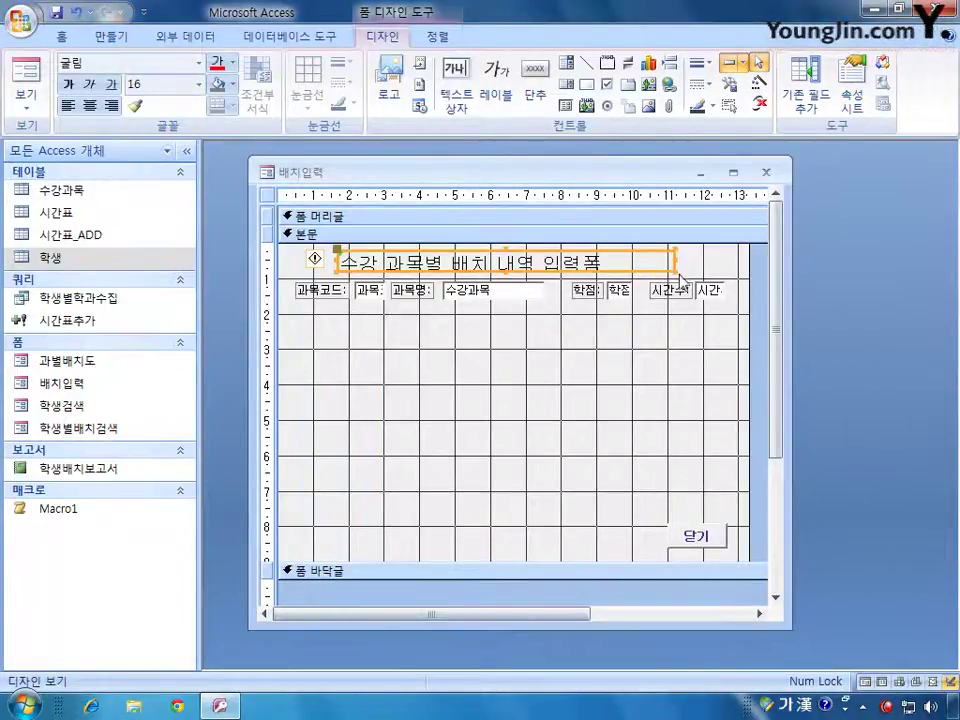
pyautogui.click(508, 276)
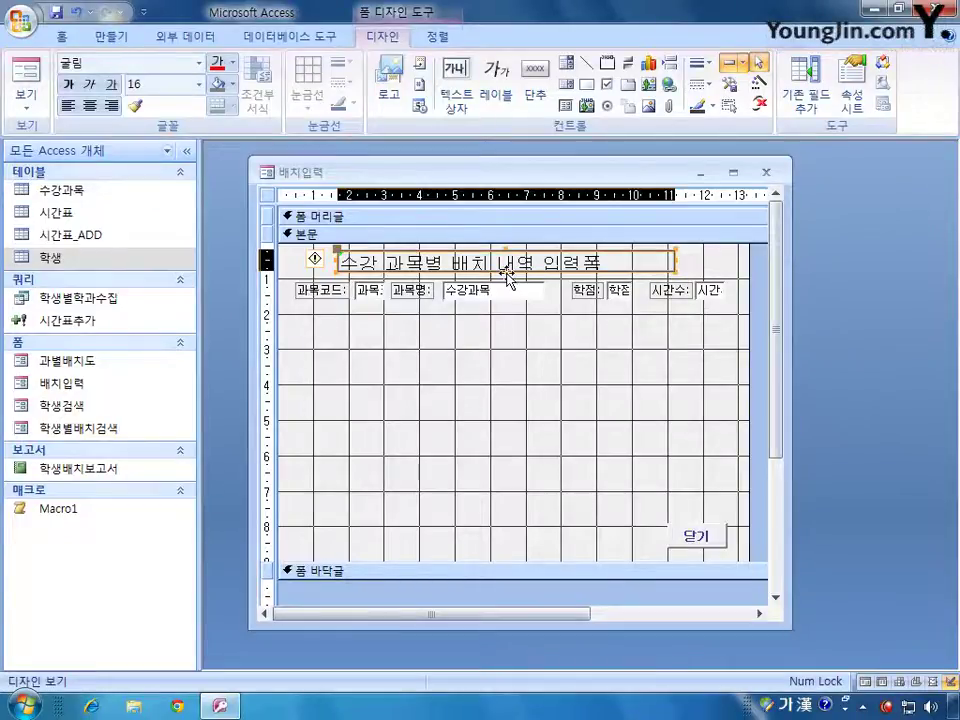
pyautogui.click(508, 276)
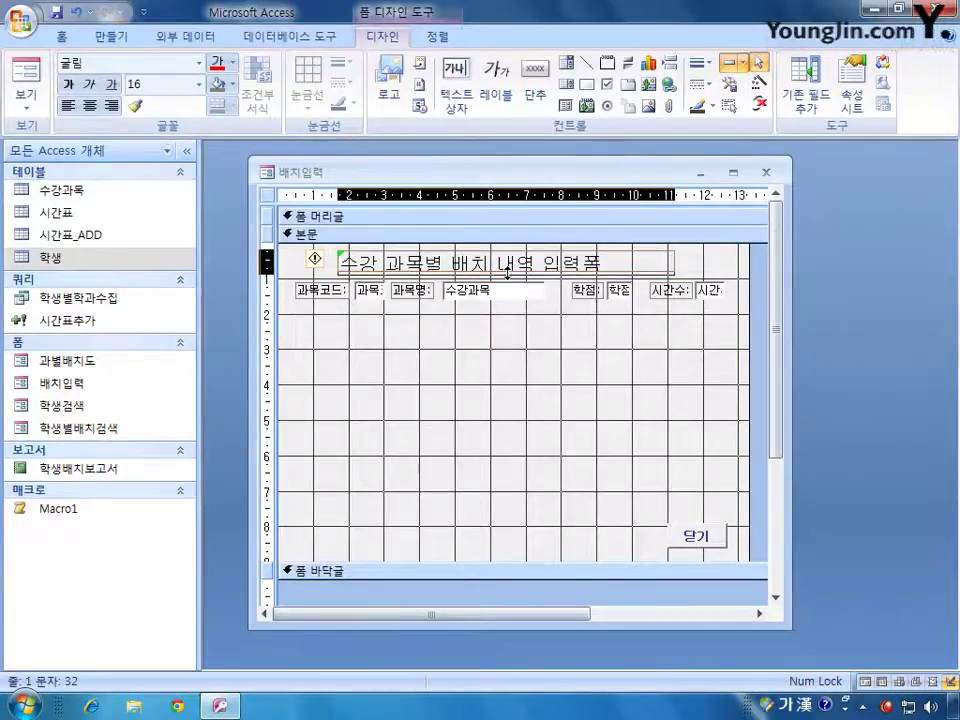
pyautogui.press('Escape')
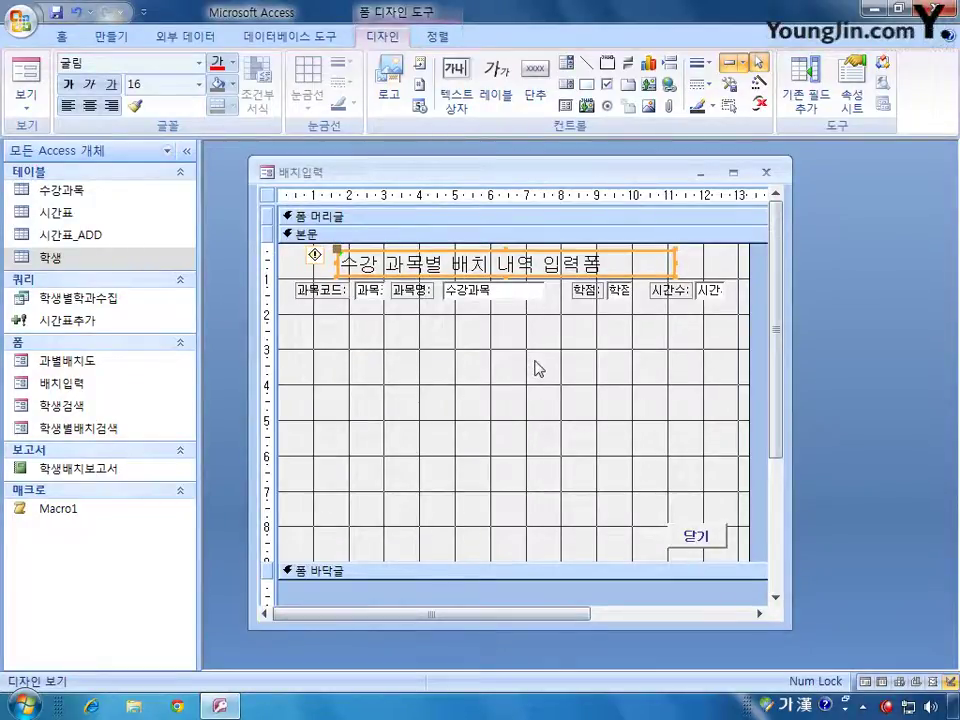
pyautogui.click(535, 399)
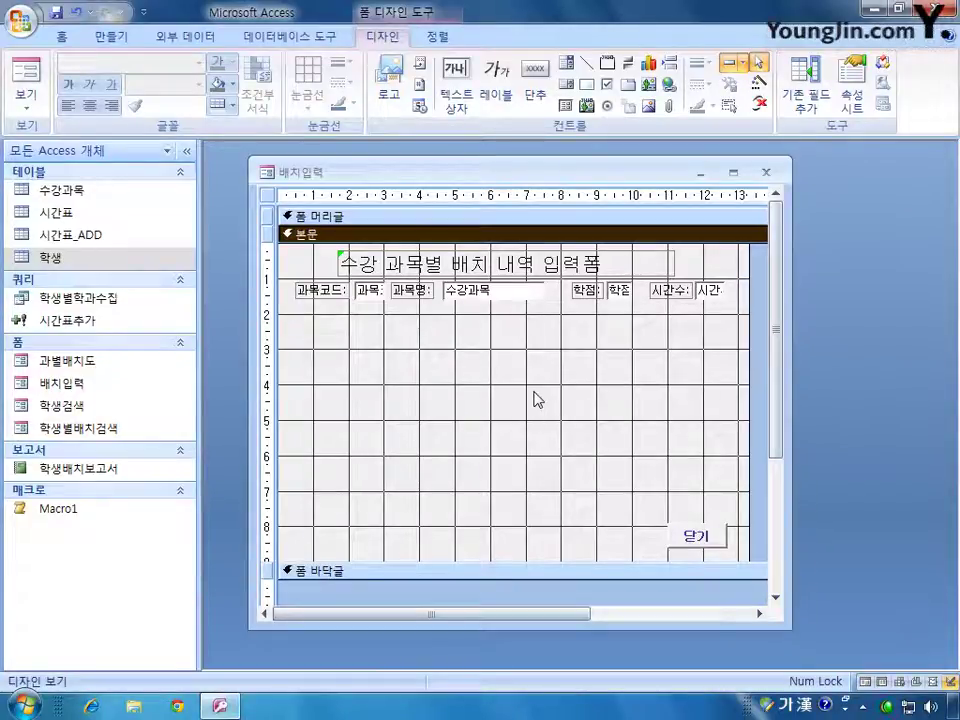
# Step: Set the form's allow additions property (추가 가능) to 아니요
pyautogui.doubleClick(267, 195)
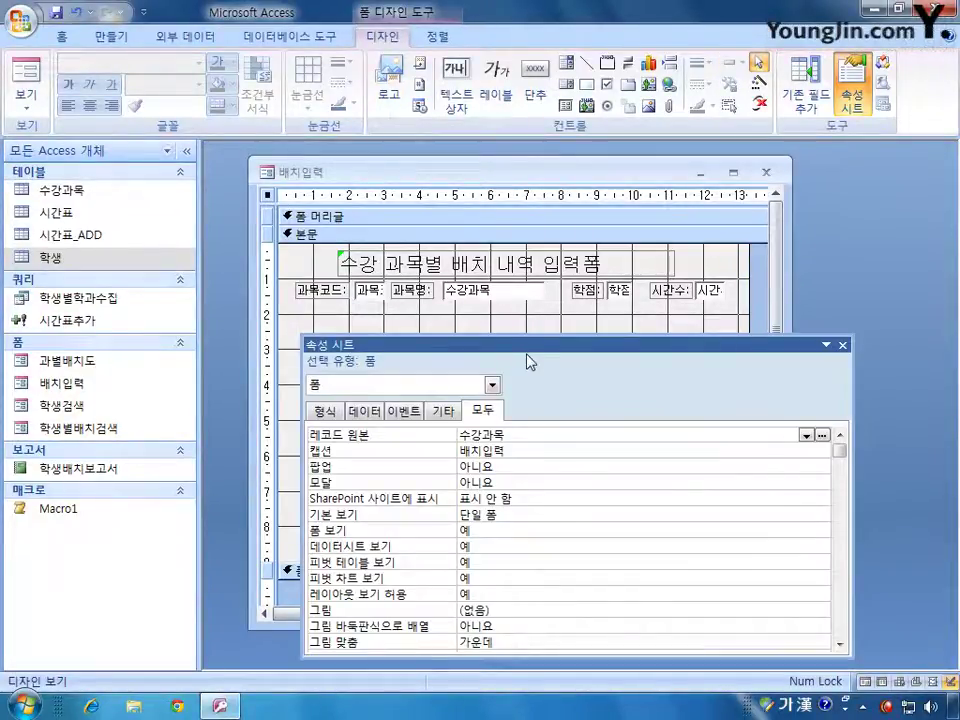
pyautogui.moveTo(540, 346); pyautogui.dragTo(533, 303)
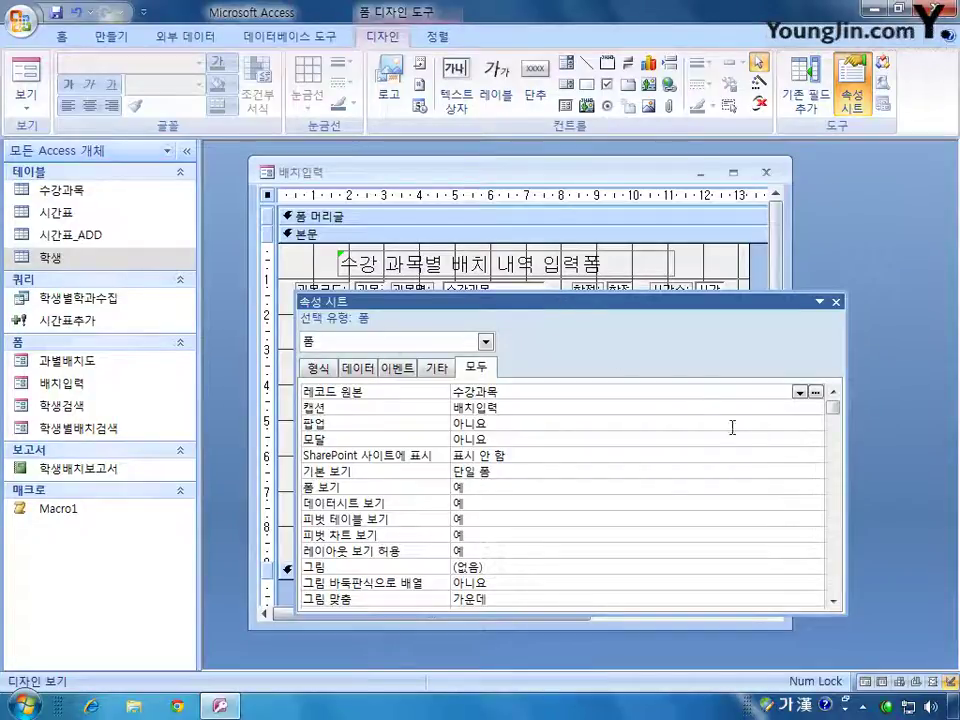
pyautogui.moveTo(833, 408); pyautogui.dragTo(834, 484)
pyautogui.click(481, 470)
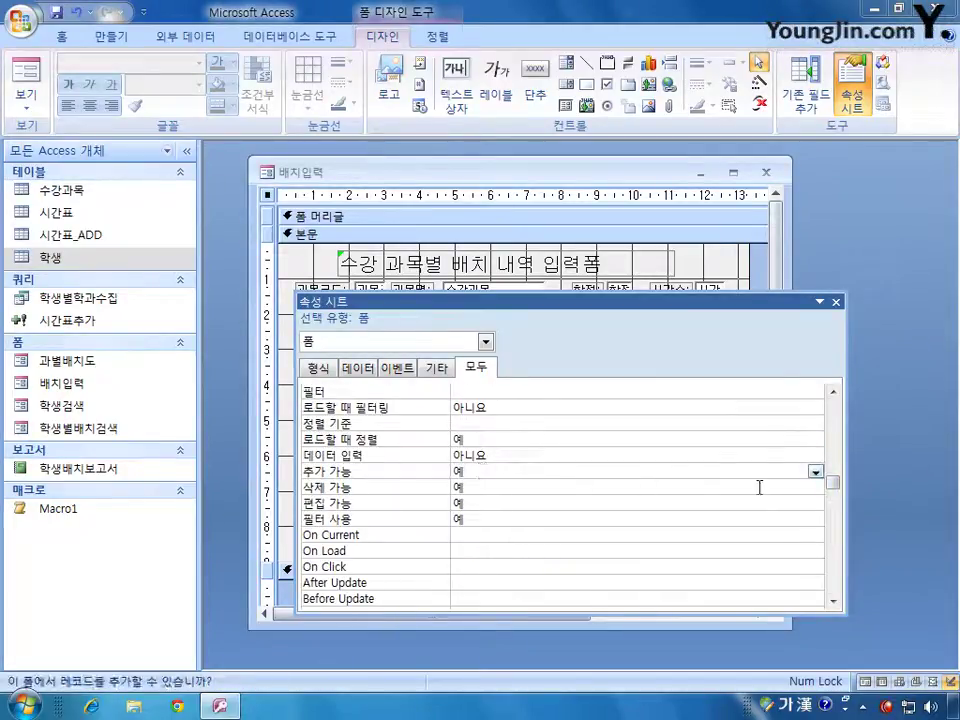
pyautogui.click(815, 472)
pyautogui.click(763, 502)
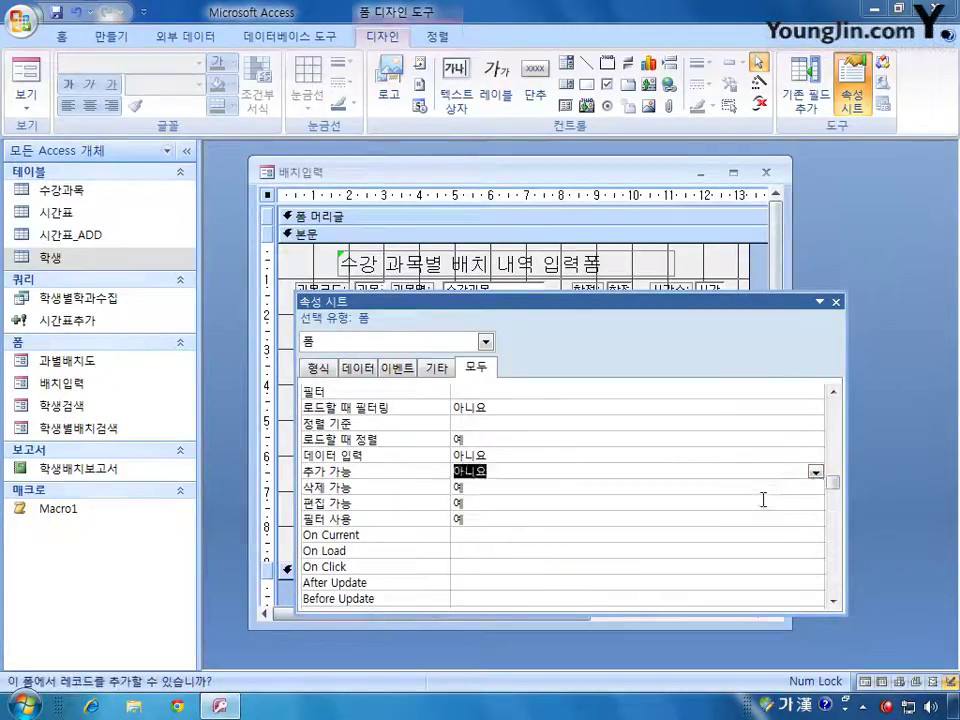
# Step: Set the form's allow deletions property (삭제 가능) to 아니요 and close the property sheet
pyautogui.click(814, 487)
pyautogui.click(816, 489)
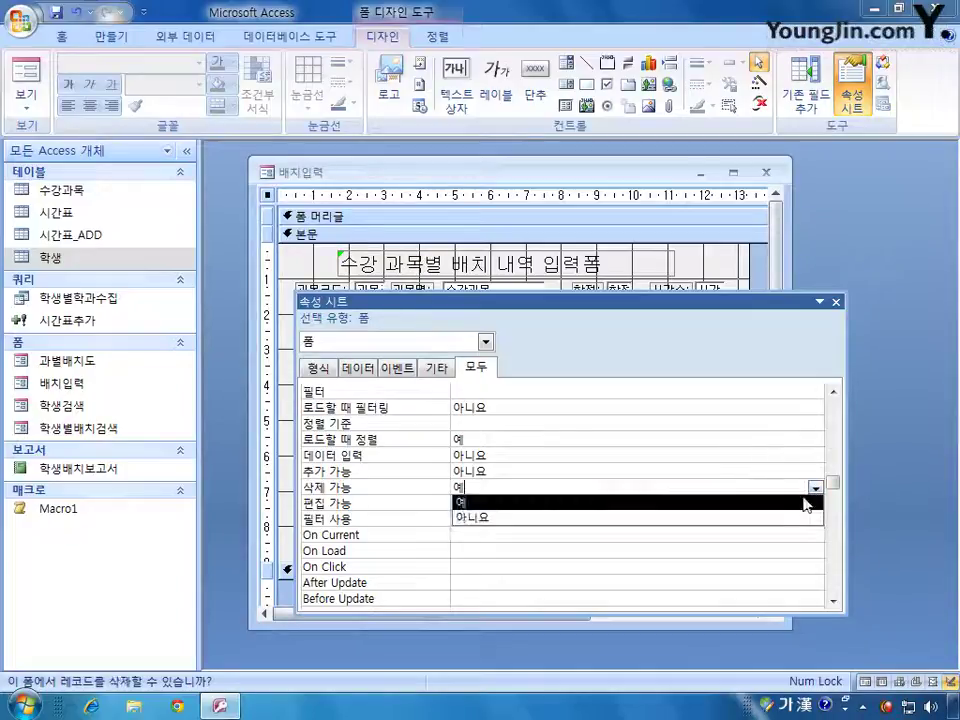
pyautogui.click(772, 516)
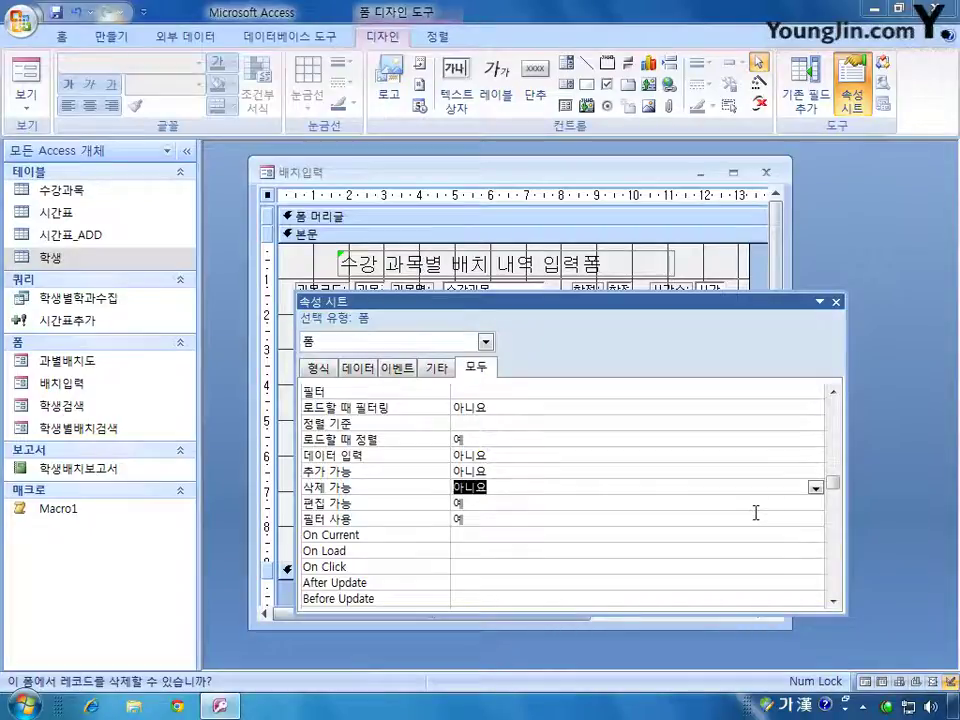
pyautogui.click(836, 301)
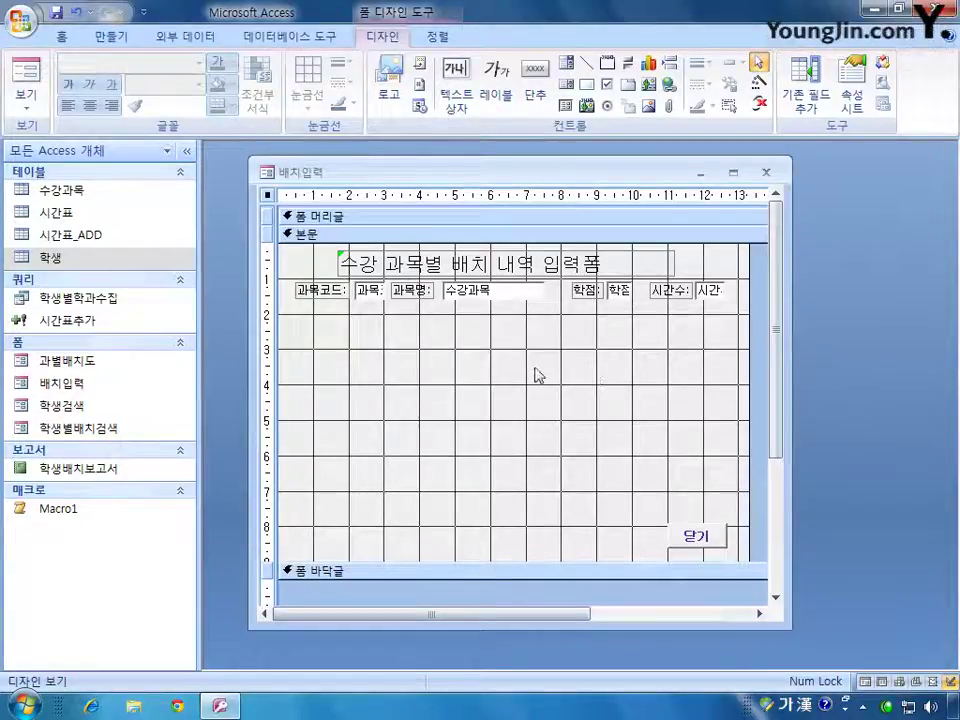
# Step: With control wizards on, draw a subform about 12 cm wide and 5 cm high below the fields, based on the existing form 과별배치도
pyautogui.click(570, 107)
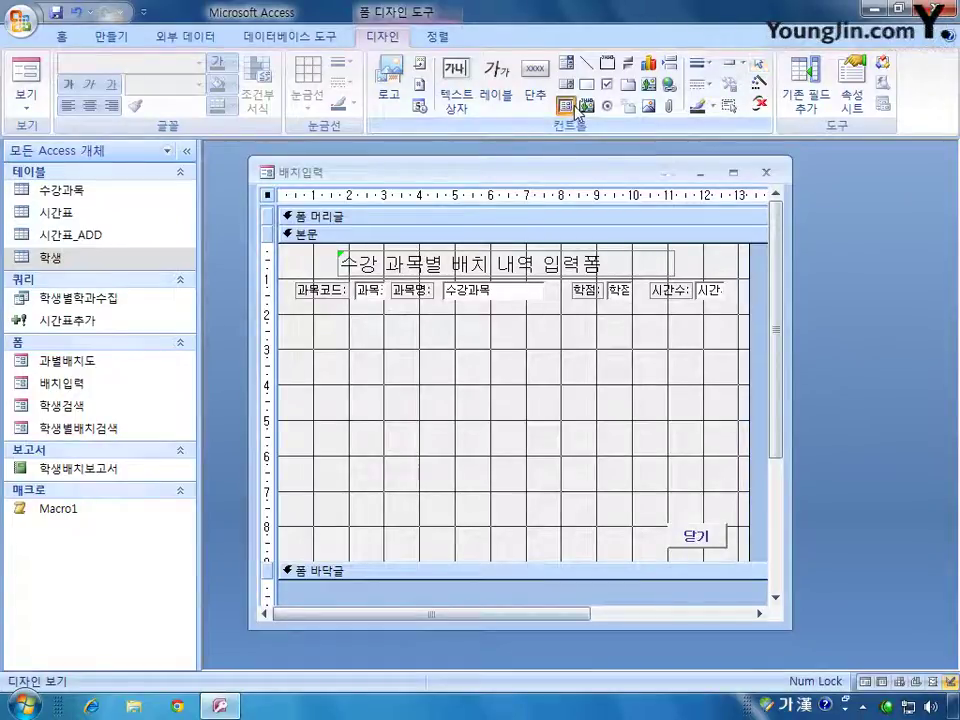
pyautogui.click(762, 86)
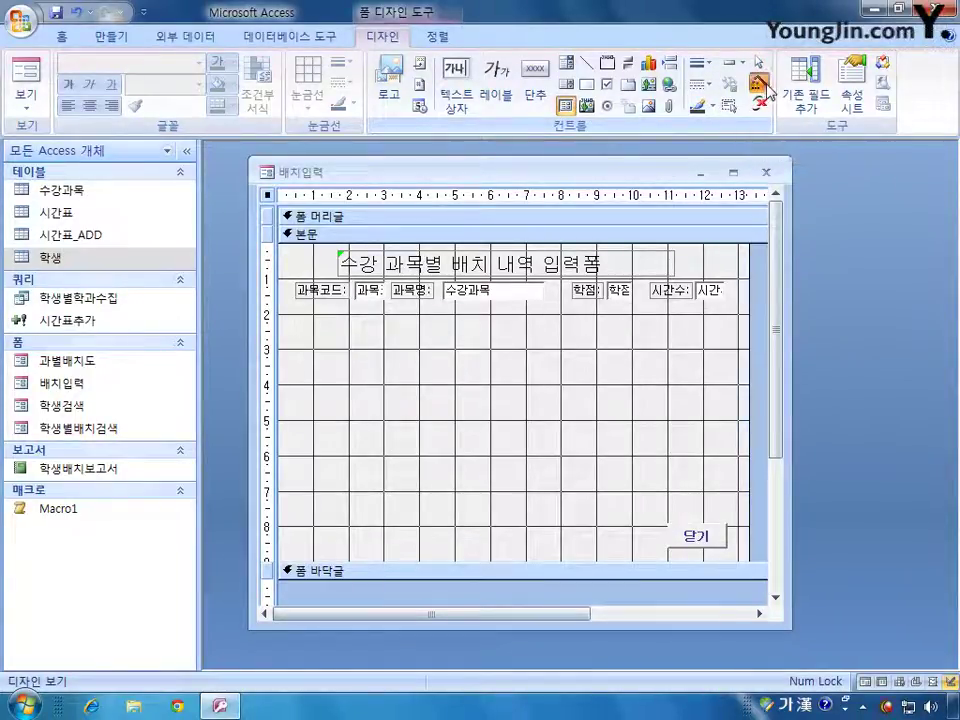
pyautogui.moveTo(300, 325); pyautogui.dragTo(732, 508)
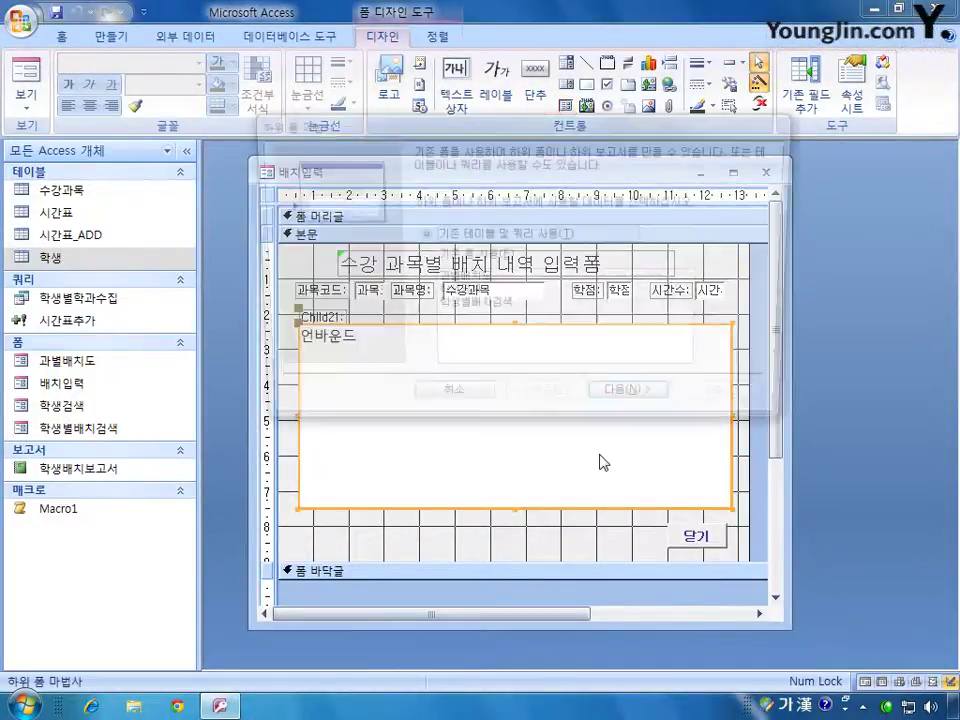
pyautogui.click(481, 260)
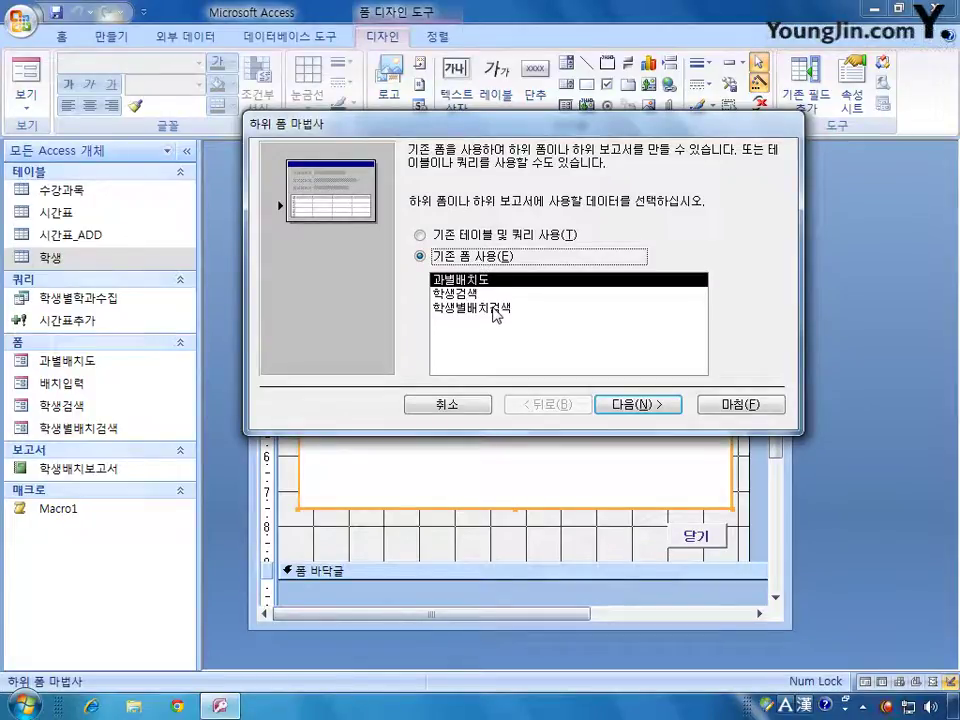
pyautogui.click(606, 404)
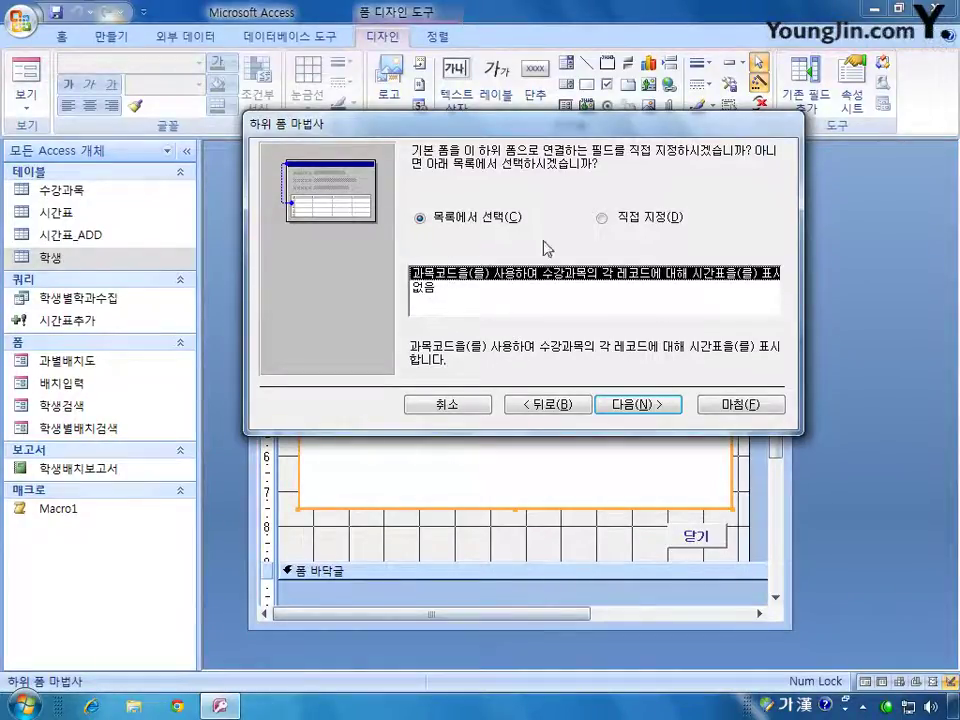
pyautogui.click(601, 217)
pyautogui.click(585, 274)
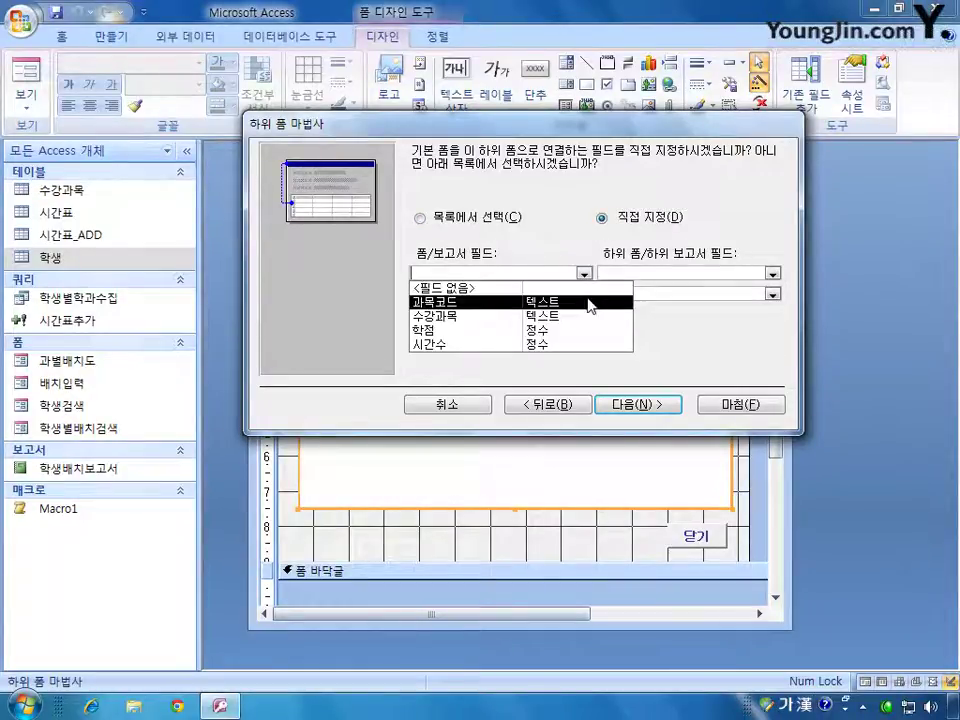
pyautogui.click(574, 242)
pyautogui.click(773, 273)
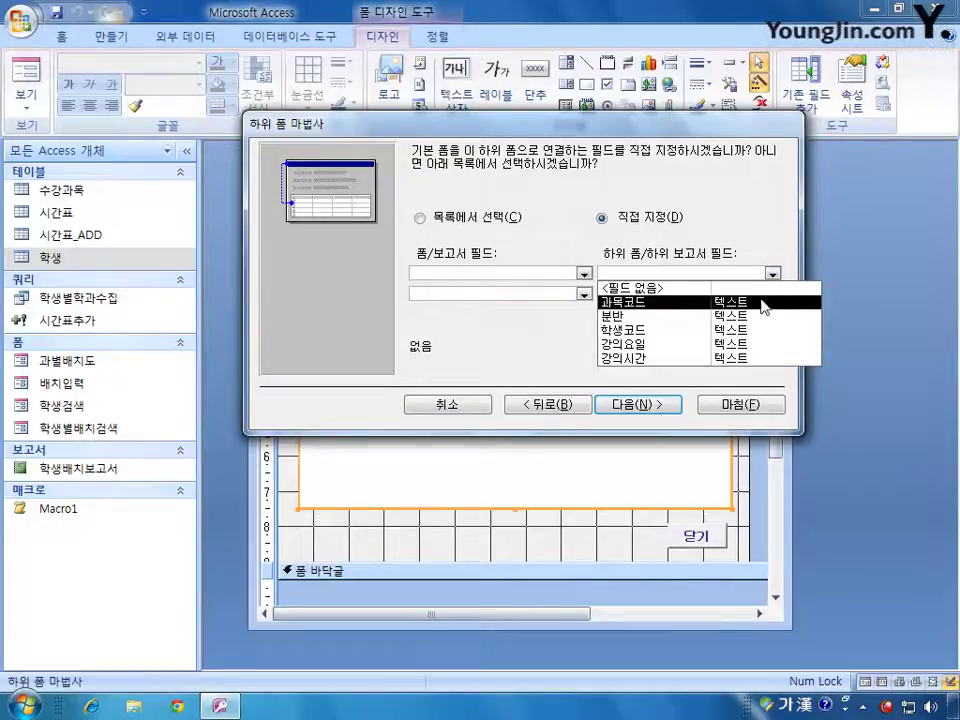
pyautogui.click(551, 229)
pyautogui.click(419, 217)
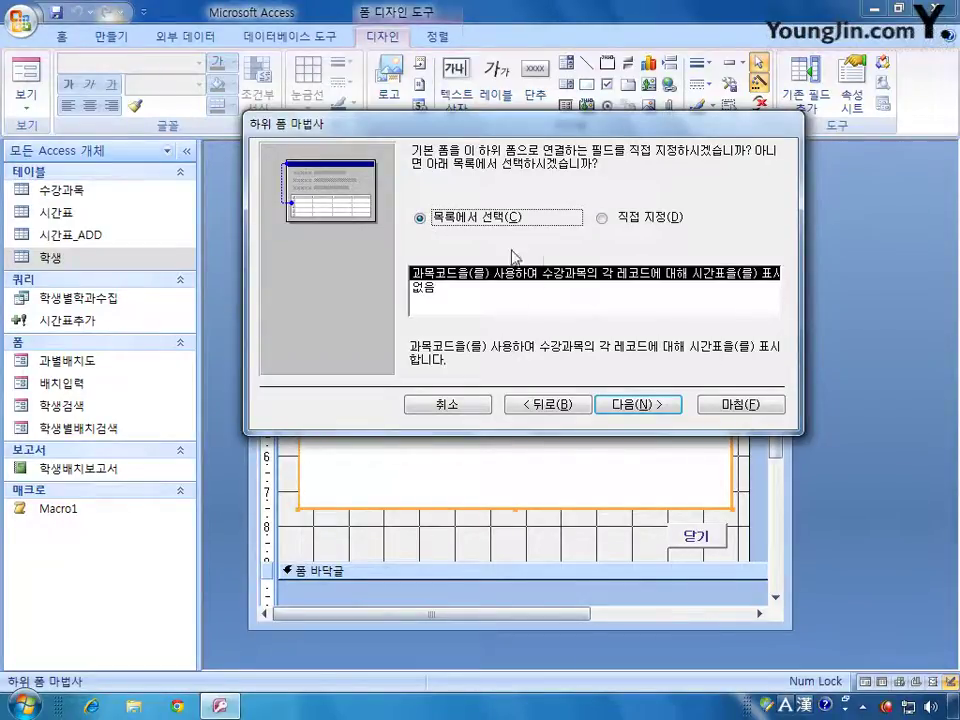
# Step: Accept the listed 과목코드 link between 수강과목 and 시간표, name the subform 배치상세, and finish the wizard
pyautogui.click(643, 405)
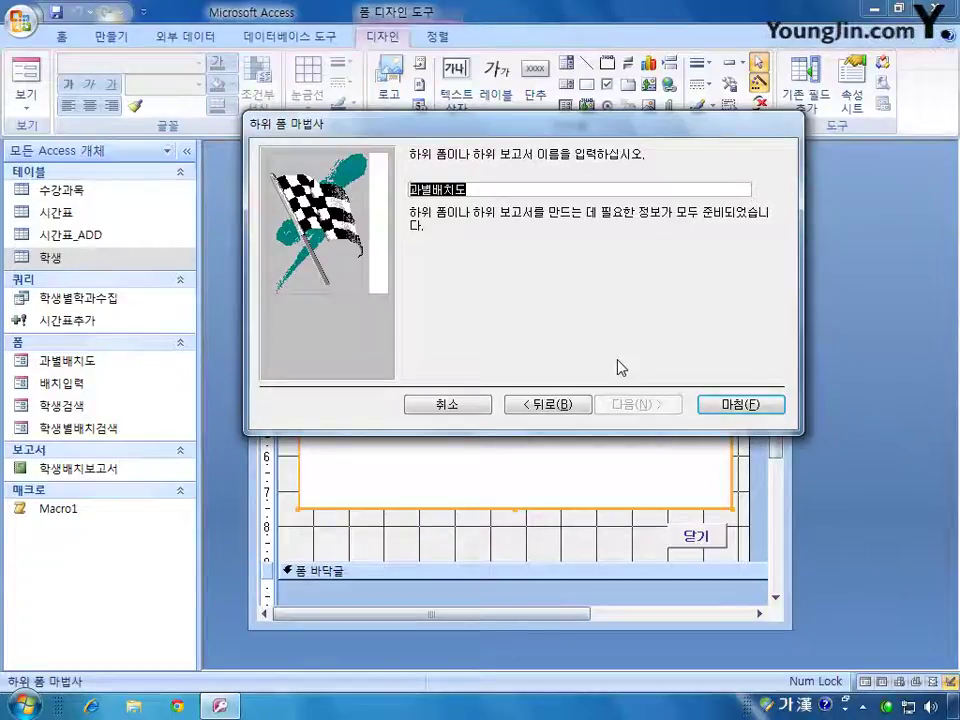
pyautogui.write('배치상세')
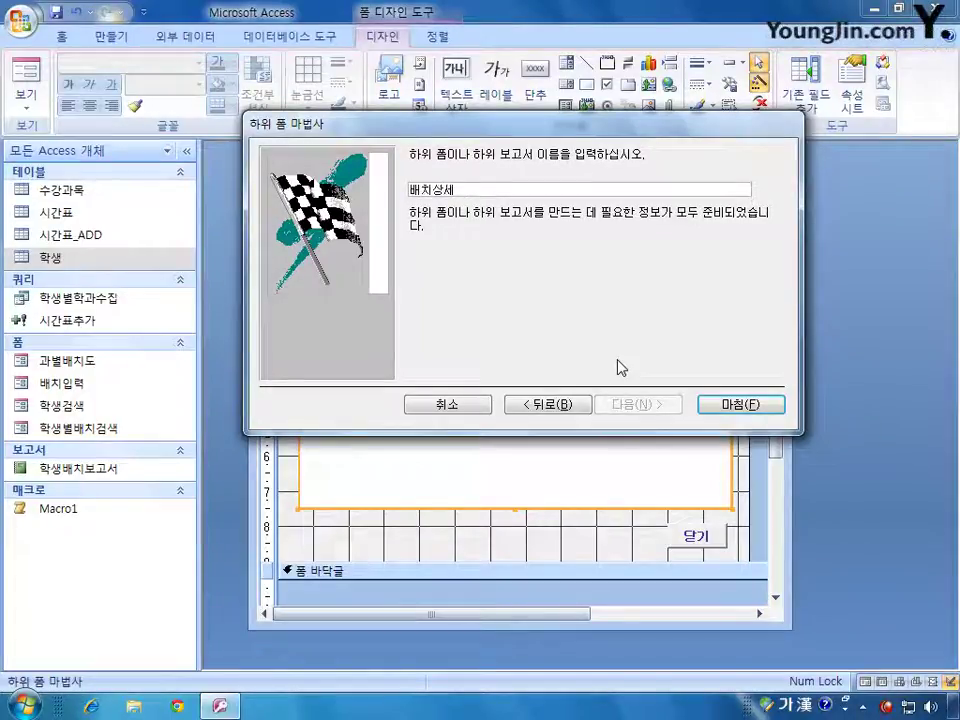
pyautogui.click(712, 404)
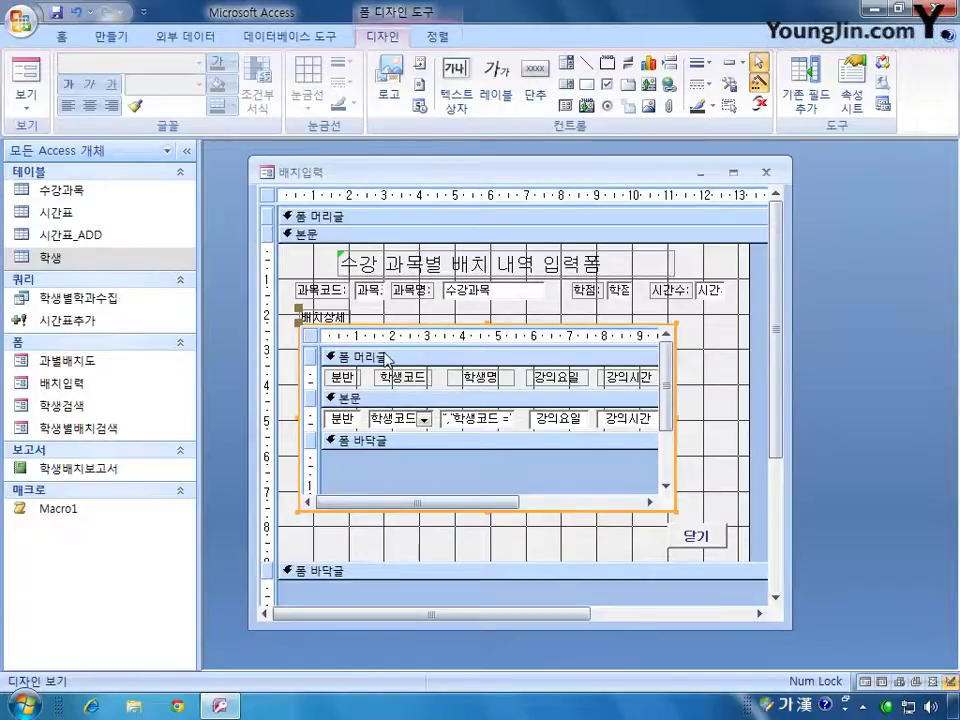
# Step: Check the form with its 배치상세 subform in Form view and return to Design view
pyautogui.click(27, 77)
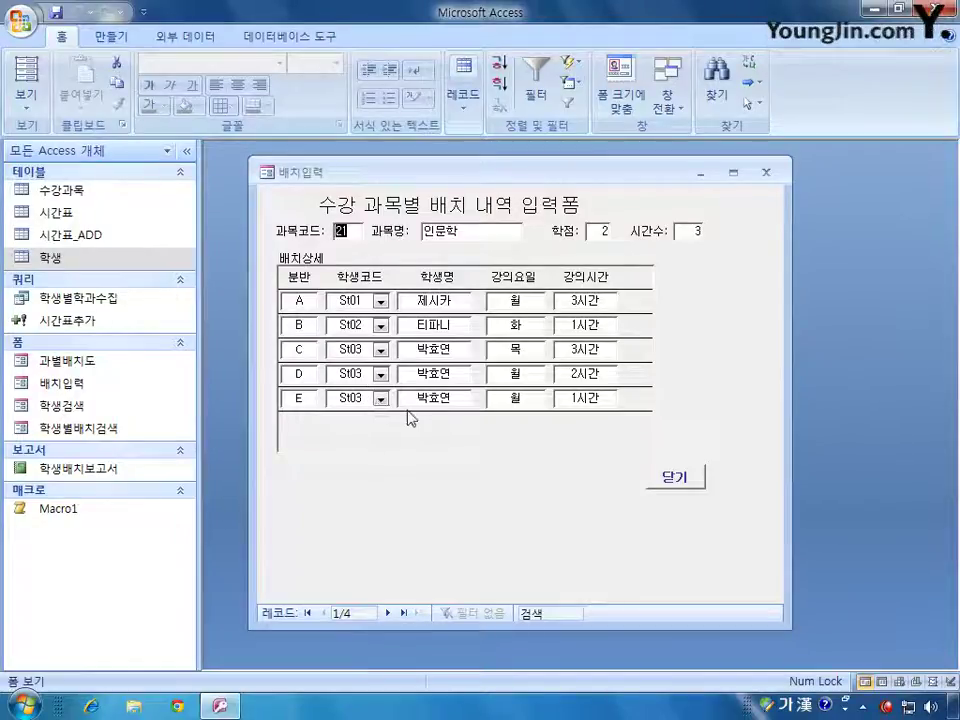
pyautogui.click(26, 100)
pyautogui.click(92, 337)
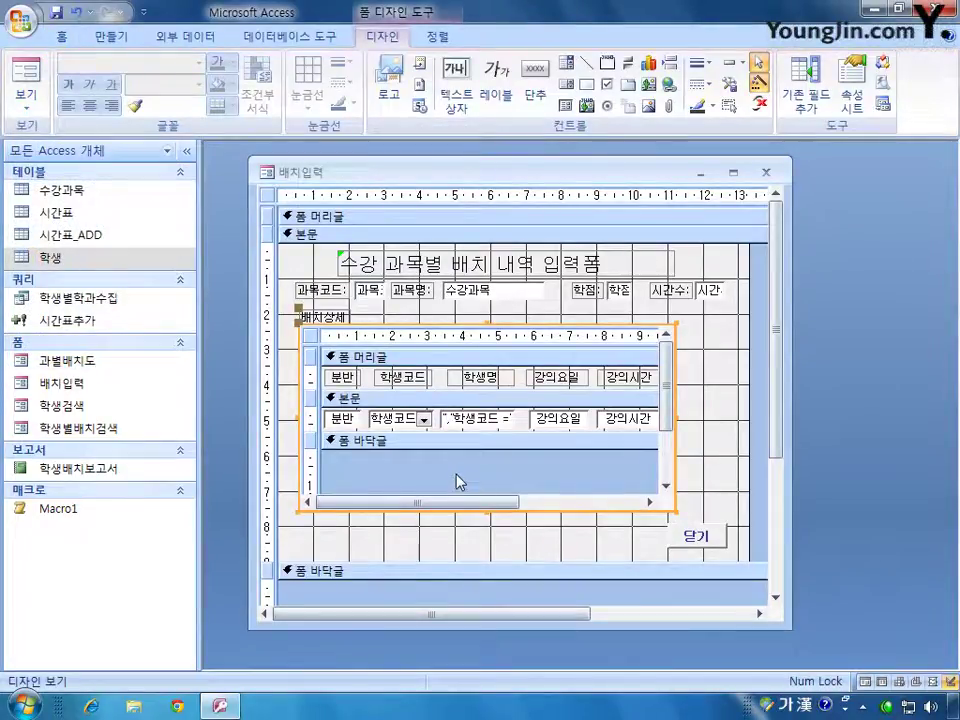
# Step: Assign an event procedure ([이벤트 프로시저]) to the 닫기 button's On Click event and open its code
pyautogui.click(710, 531)
pyautogui.doubleClick(710, 531)
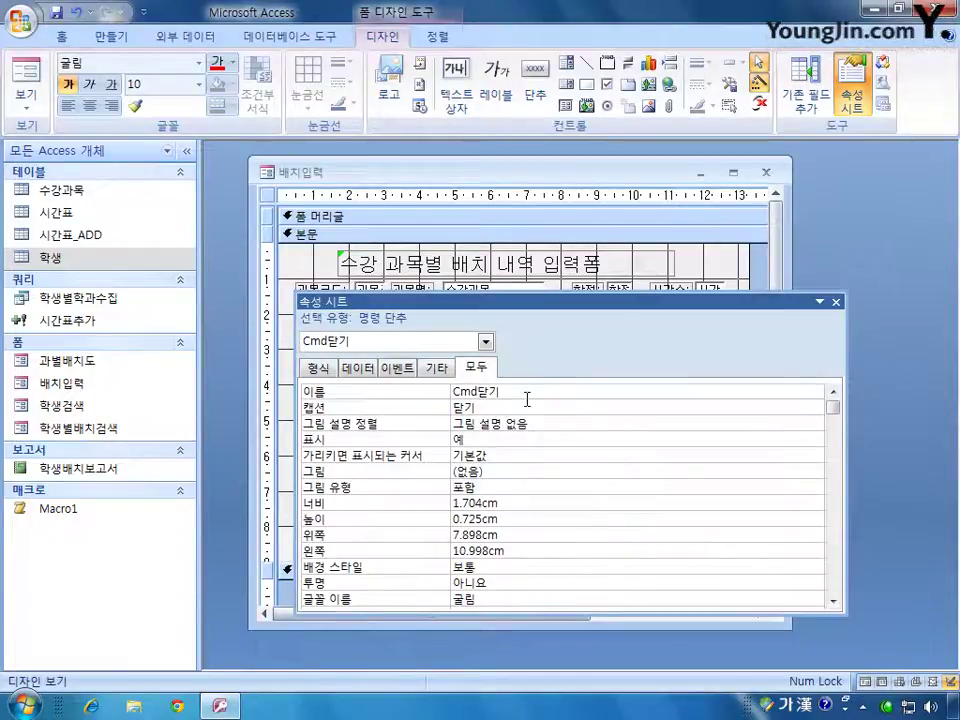
pyautogui.click(397, 368)
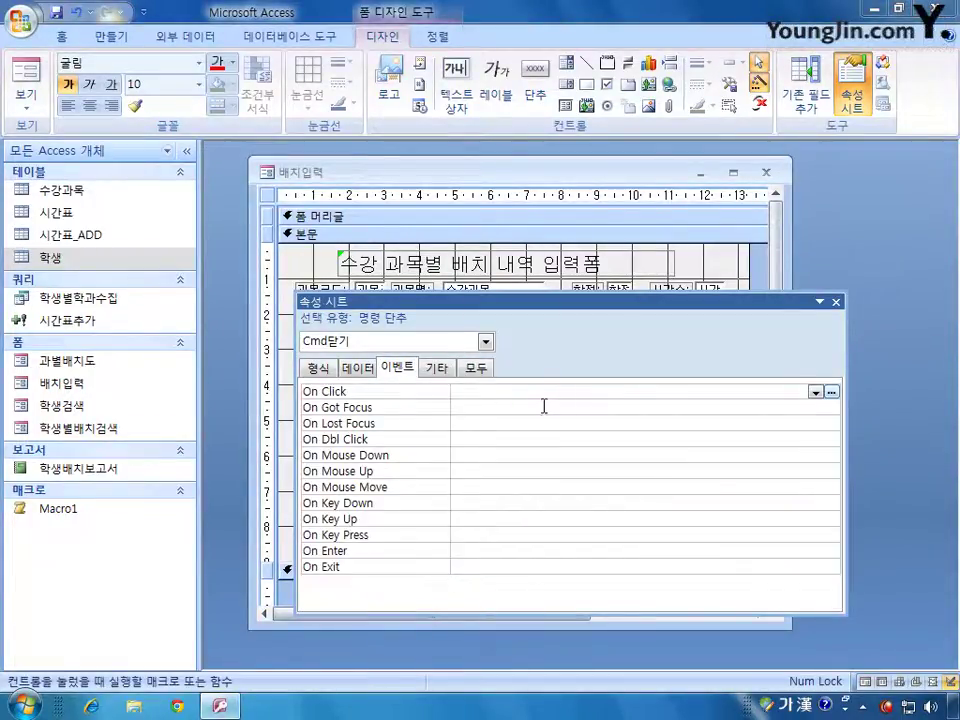
pyautogui.click(814, 392)
pyautogui.click(750, 408)
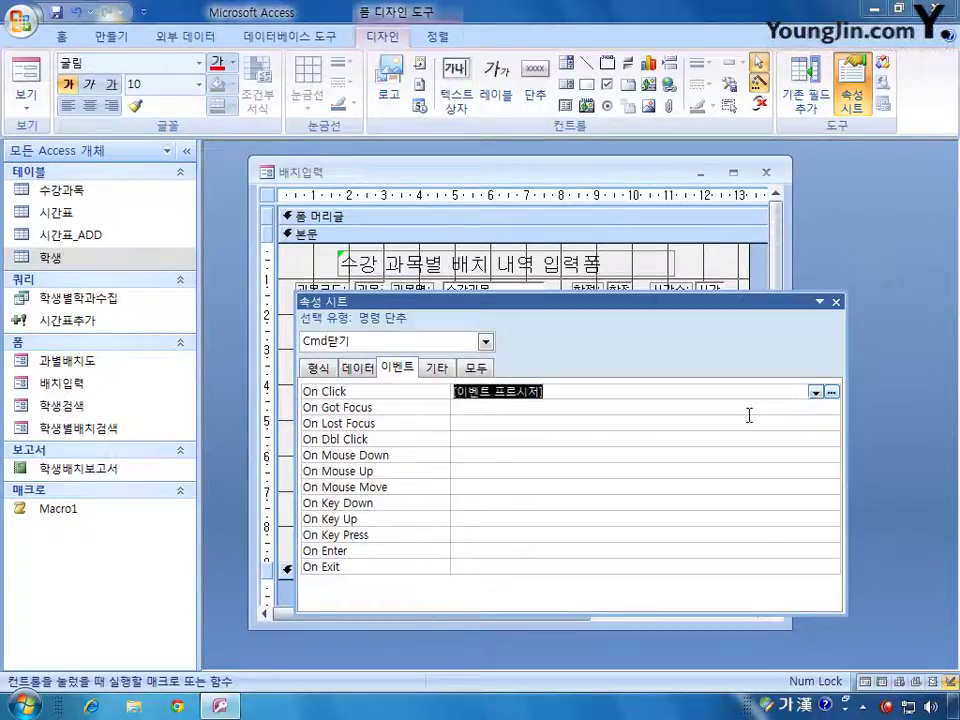
pyautogui.click(830, 393)
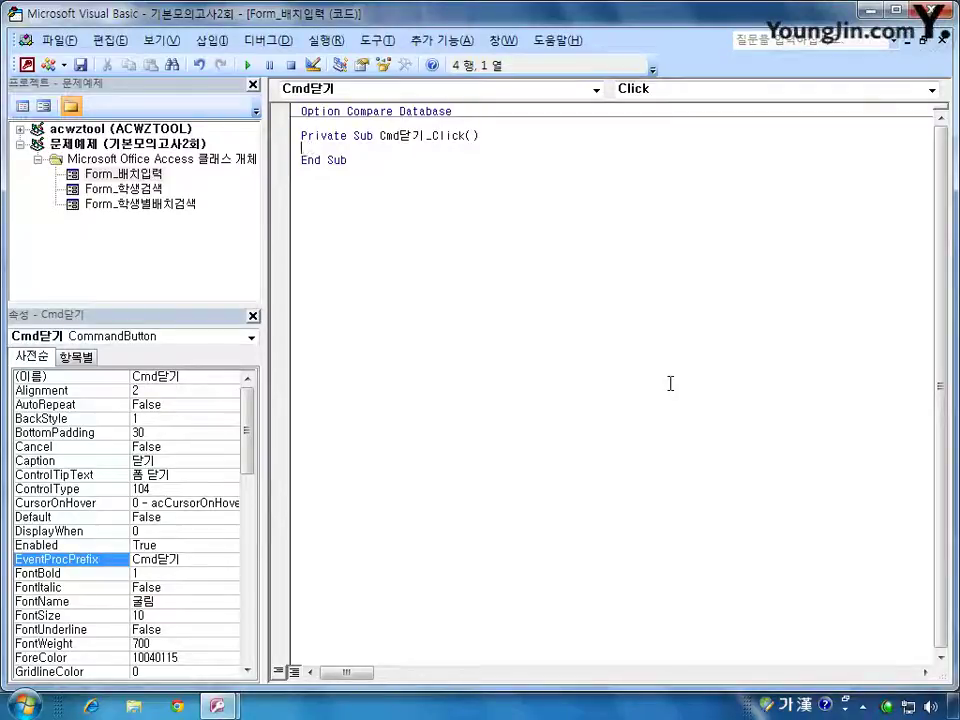
# Step: In the Cmd닫기_Click procedure, begin a DoCmd.Close statement with acForm as the object type
pyautogui.write('docmd.')
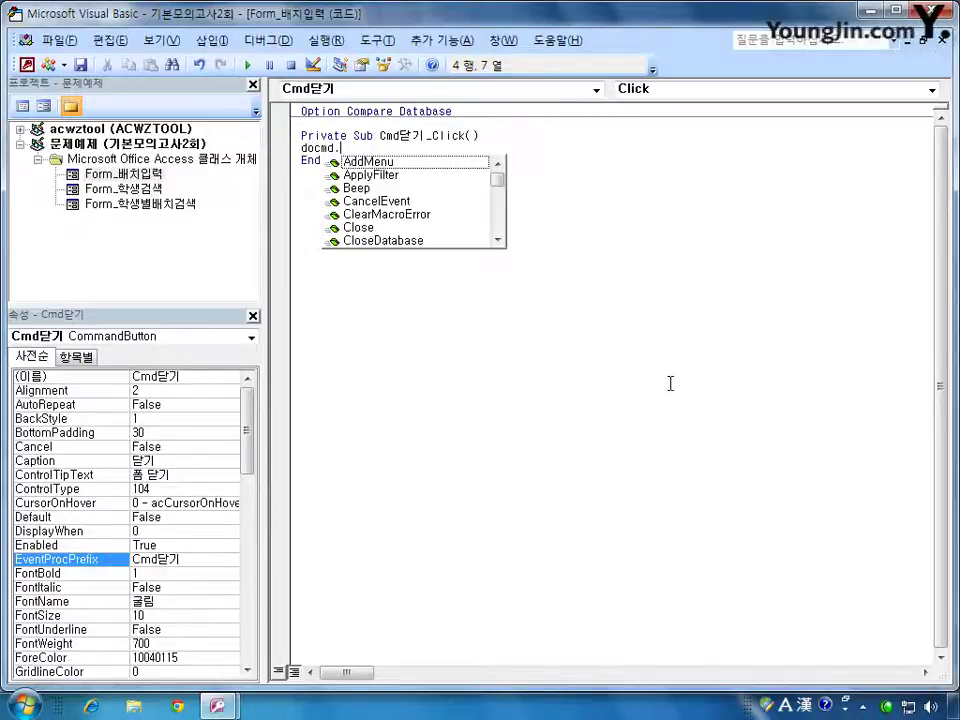
pyautogui.write('close')
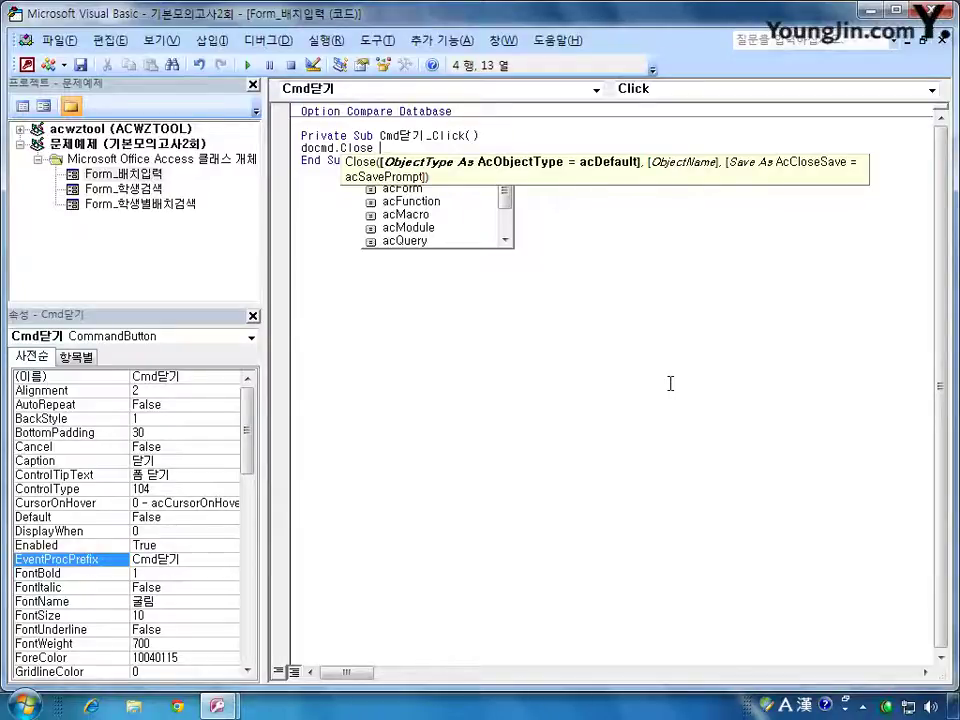
pyautogui.press('Down')
pyautogui.press('Down')
pyautogui.press('Down')
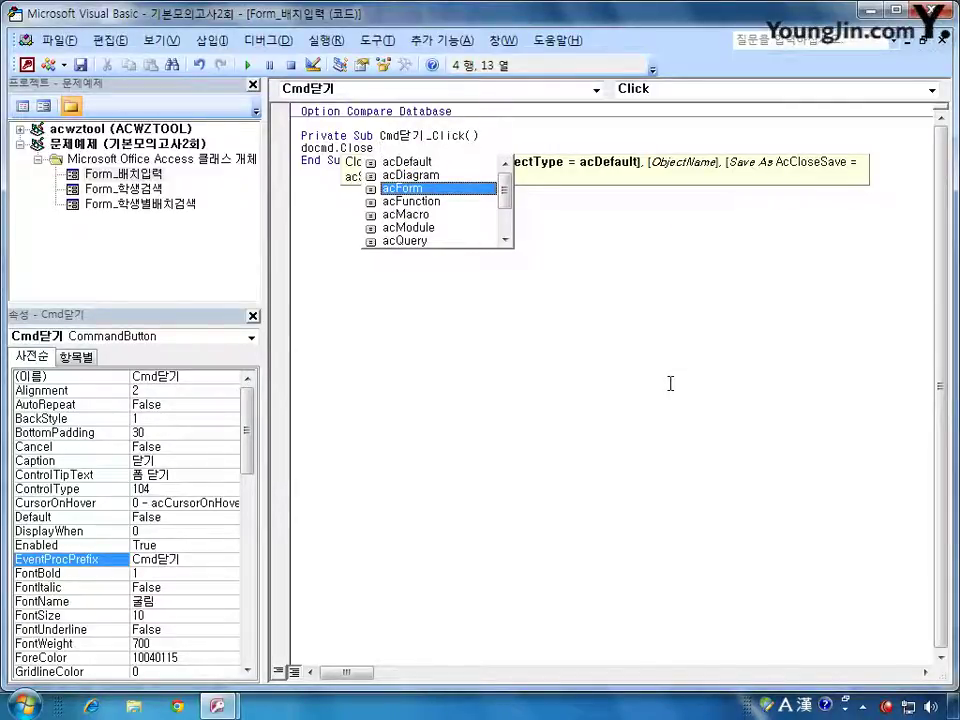
pyautogui.press('Tab')
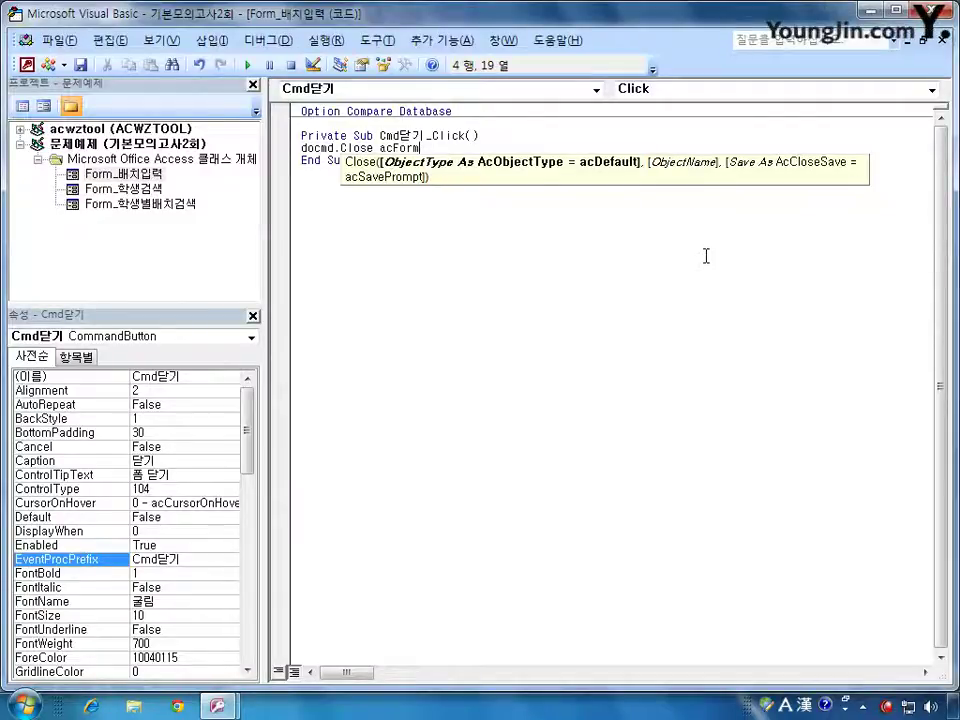
# Step: Add "배치입력" as the object name argument of the DoCmd.Close statement
pyautogui.write(',')
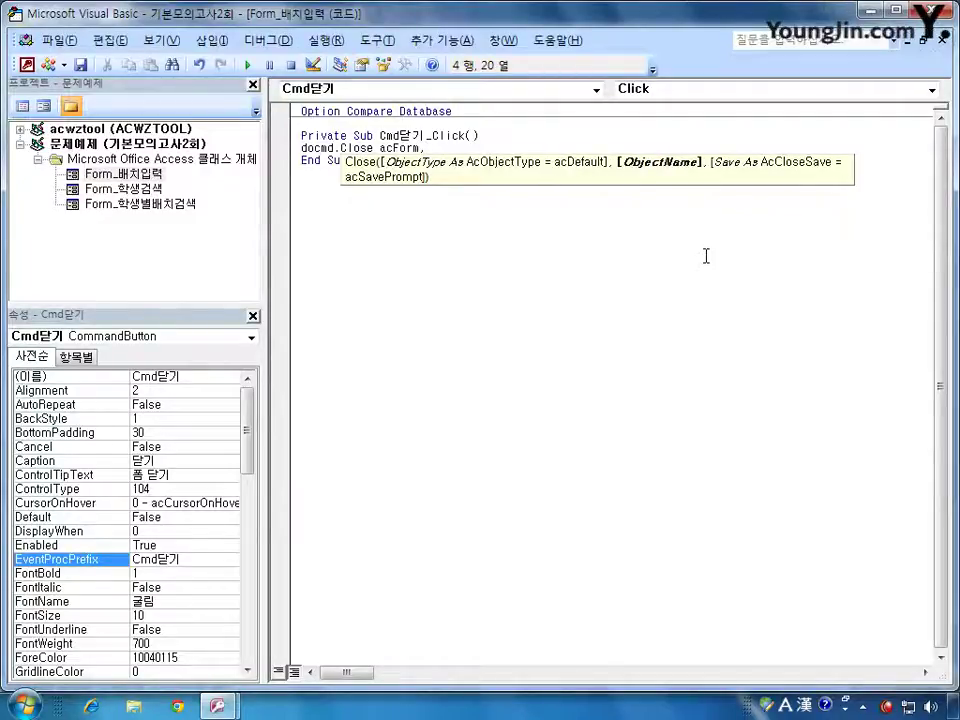
pyautogui.write('"go')
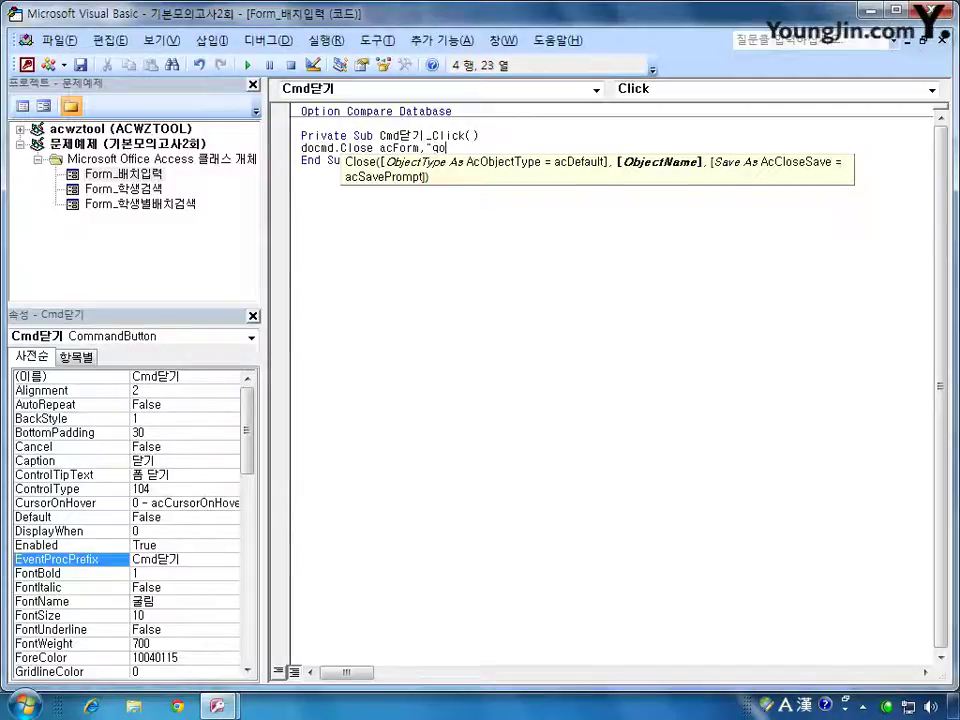
pyautogui.press('BackSpace')
pyautogui.press('BackSpace')
pyautogui.press('Hangul')
pyautogui.write('배치입력')
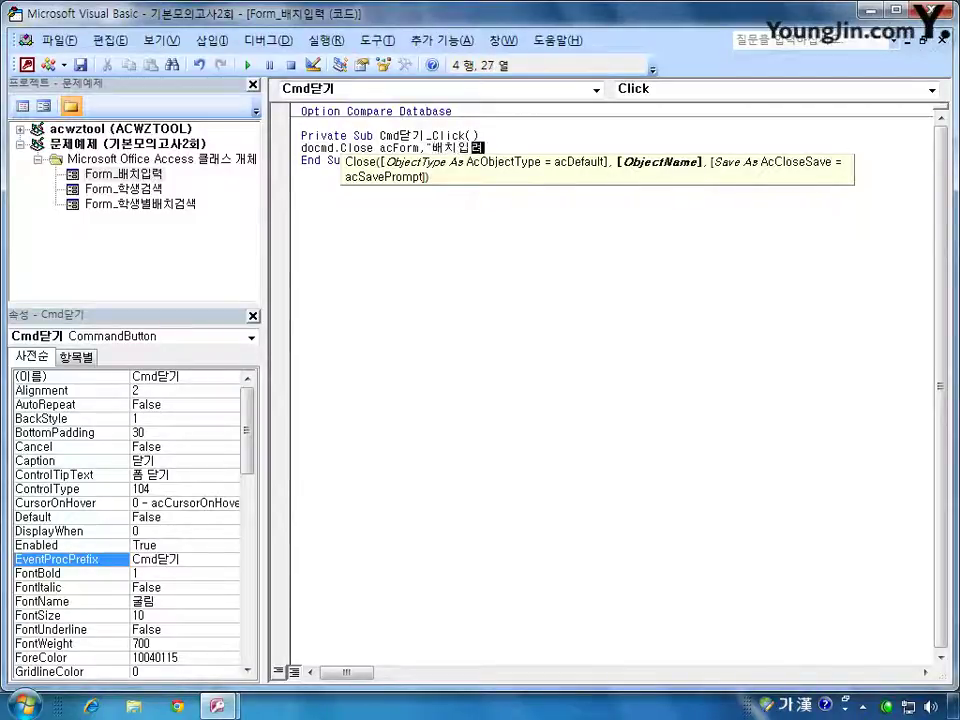
pyautogui.write('"')
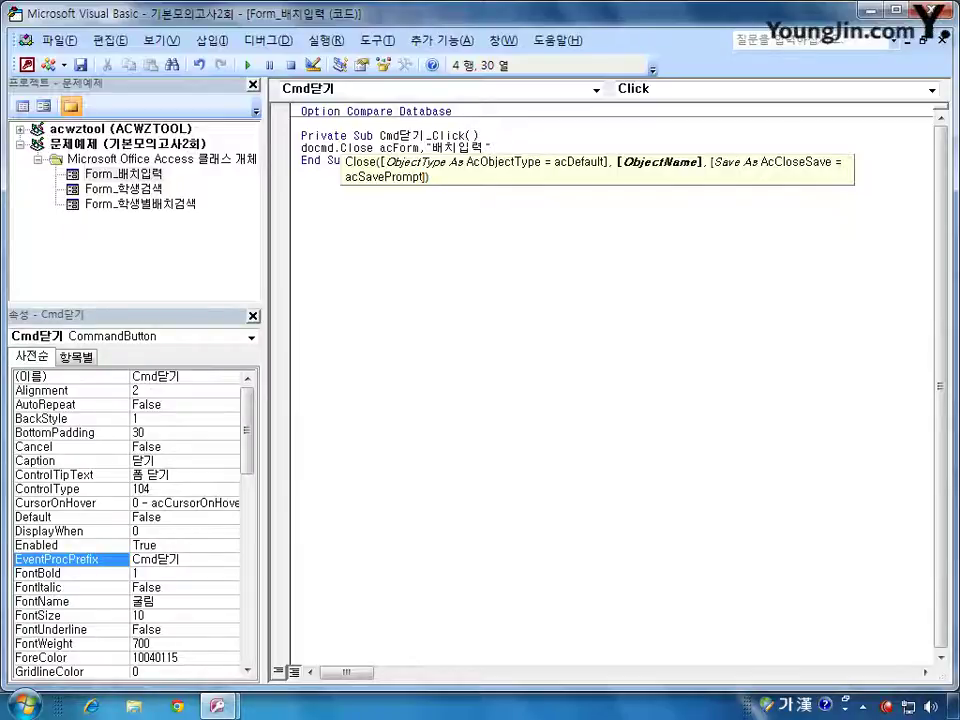
# Step: Complete the DoCmd.Close statement with the acSaveYes save option and highlight that argument
pyautogui.write(',')
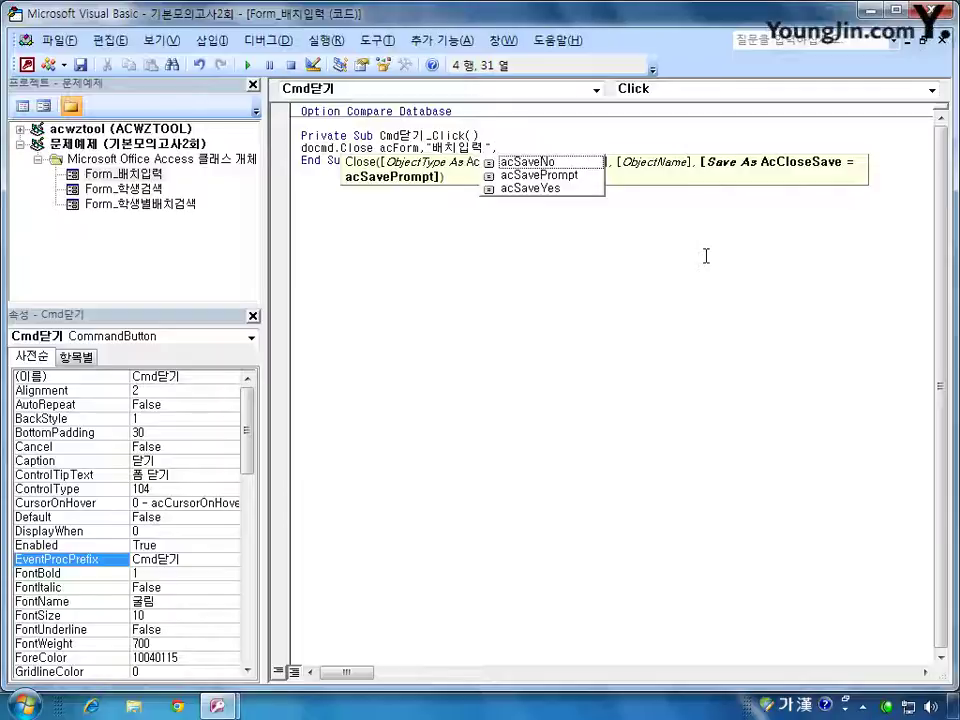
pyautogui.press('Down')
pyautogui.press('Down')
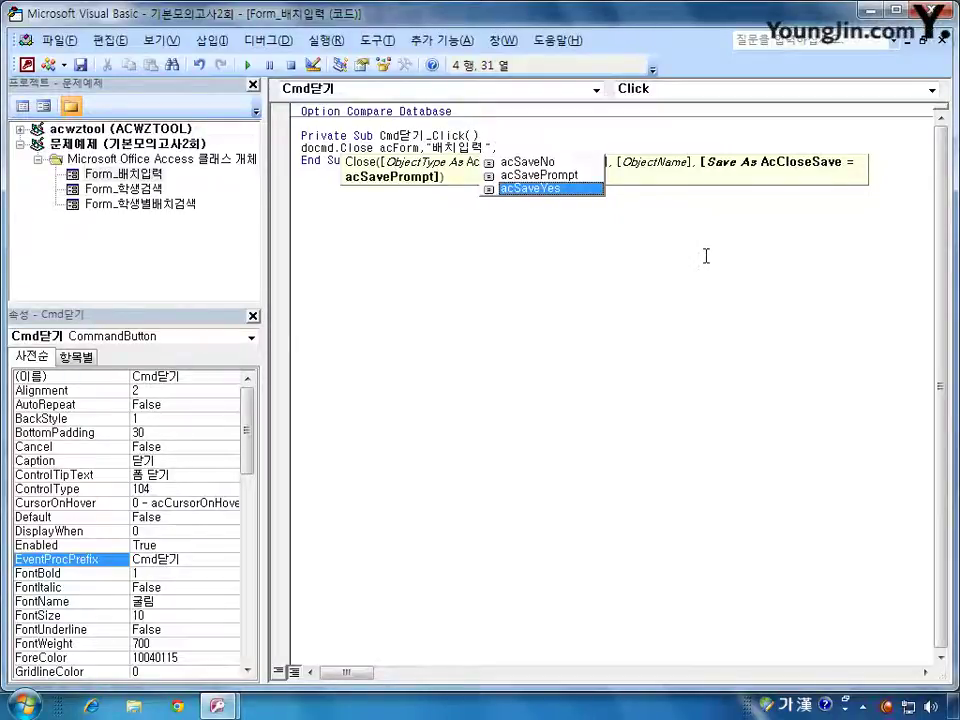
pyautogui.press('Tab')
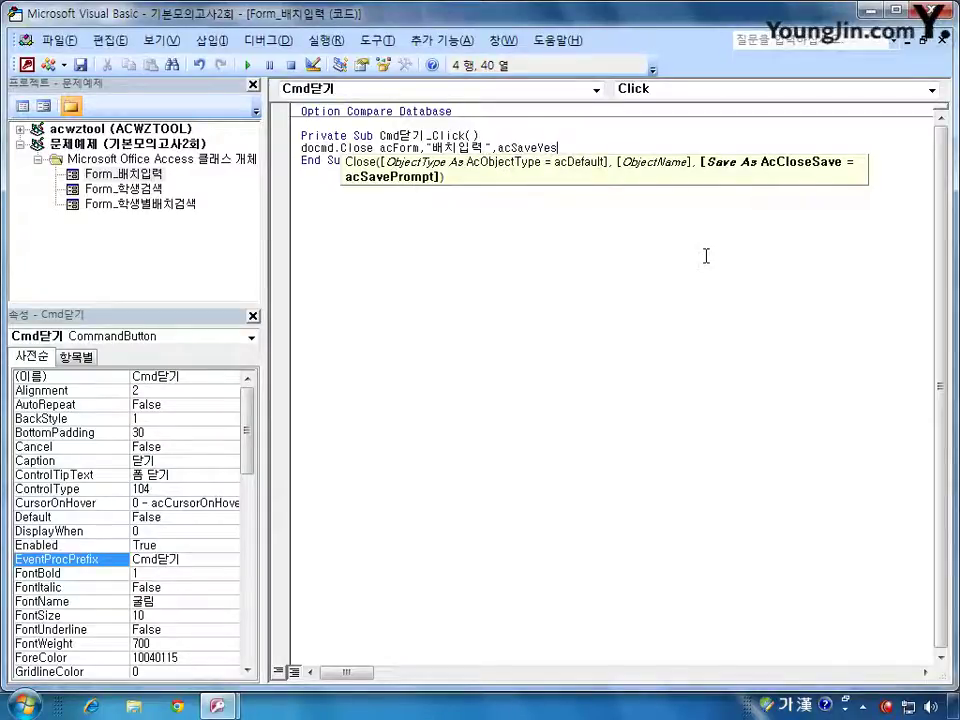
pyautogui.press('Return')
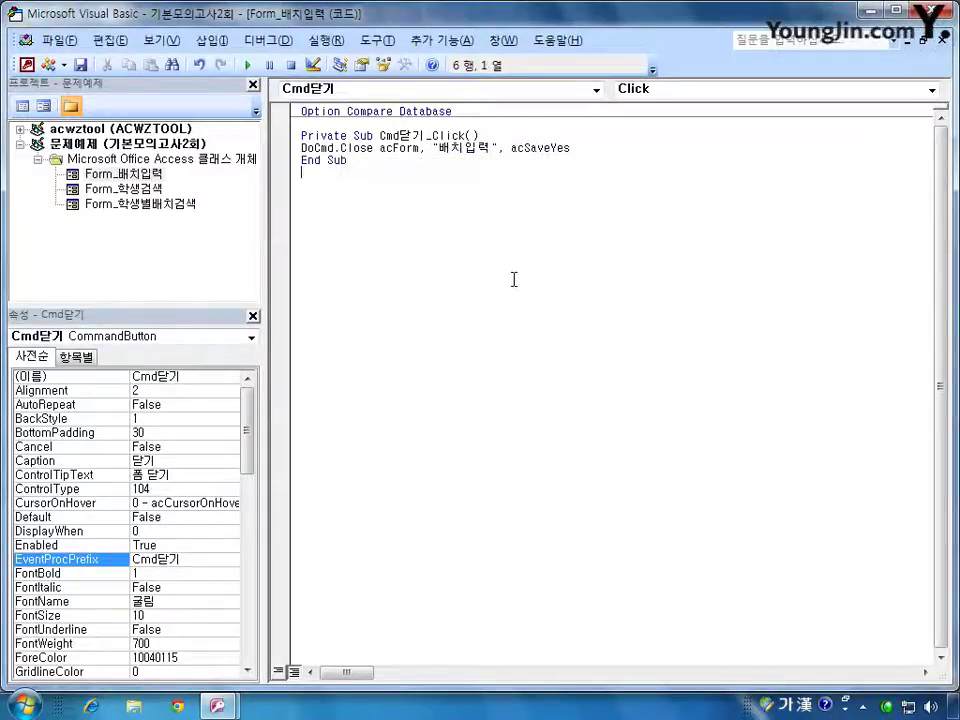
pyautogui.click(507, 148)
pyautogui.moveTo(507, 148); pyautogui.dragTo(571, 148)
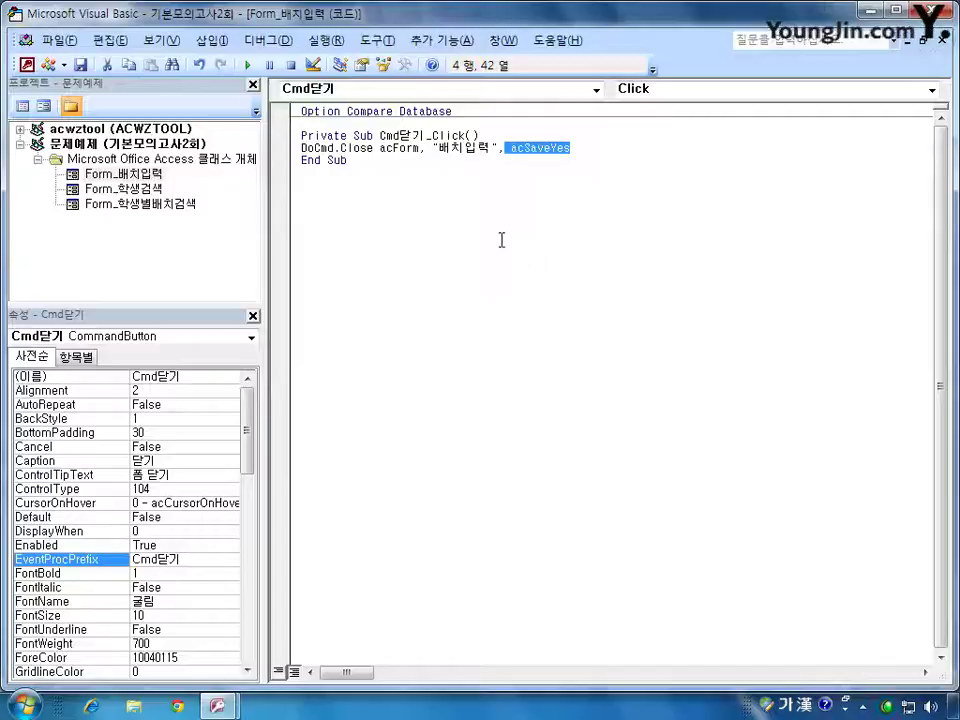
# Step: Close the code editor and the property sheet, and close the 배치입력 form, saving its design changes
pyautogui.click(944, 10)
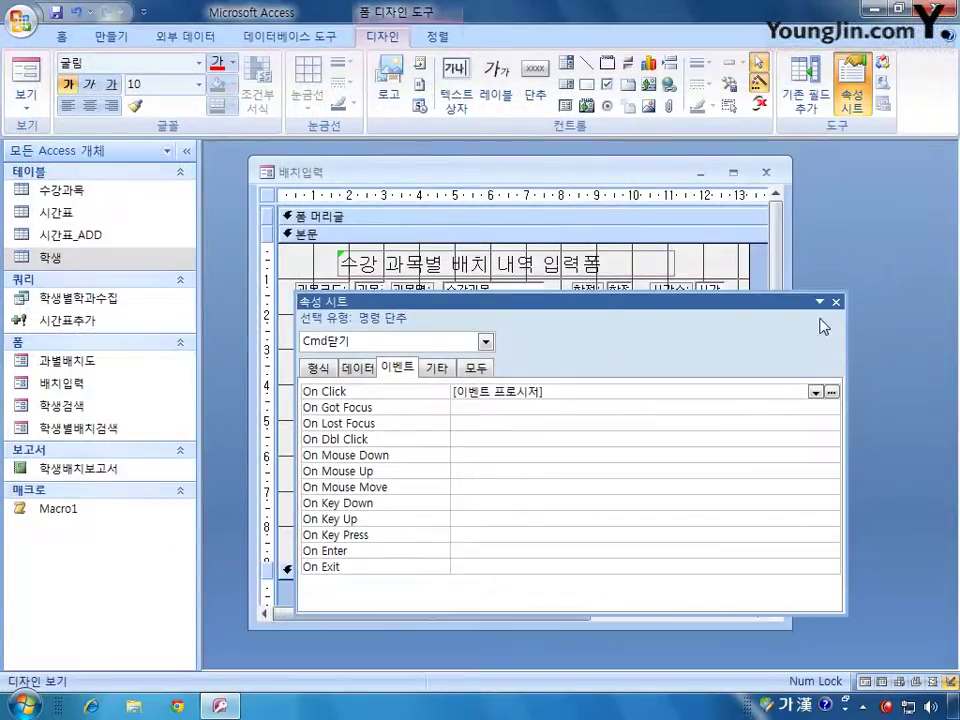
pyautogui.click(836, 301)
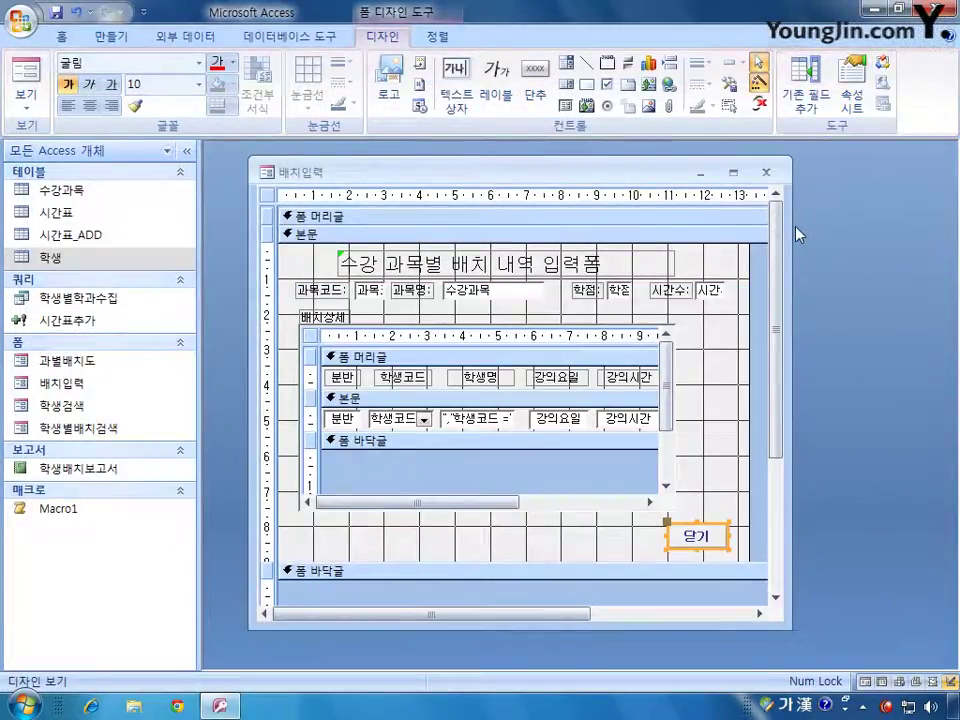
pyautogui.click(773, 172)
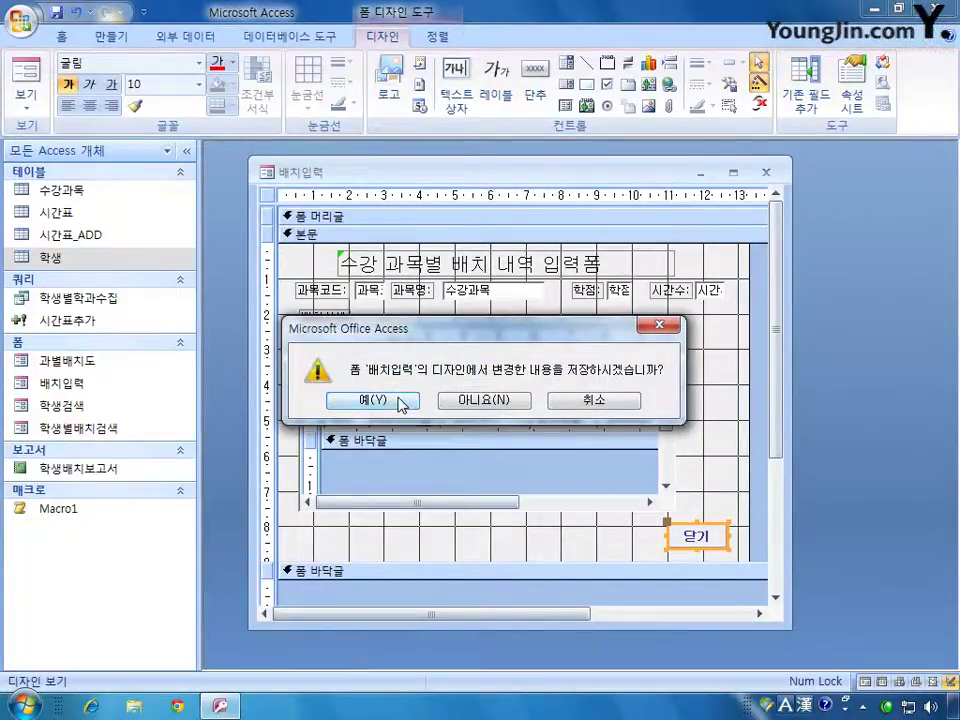
pyautogui.click(400, 403)
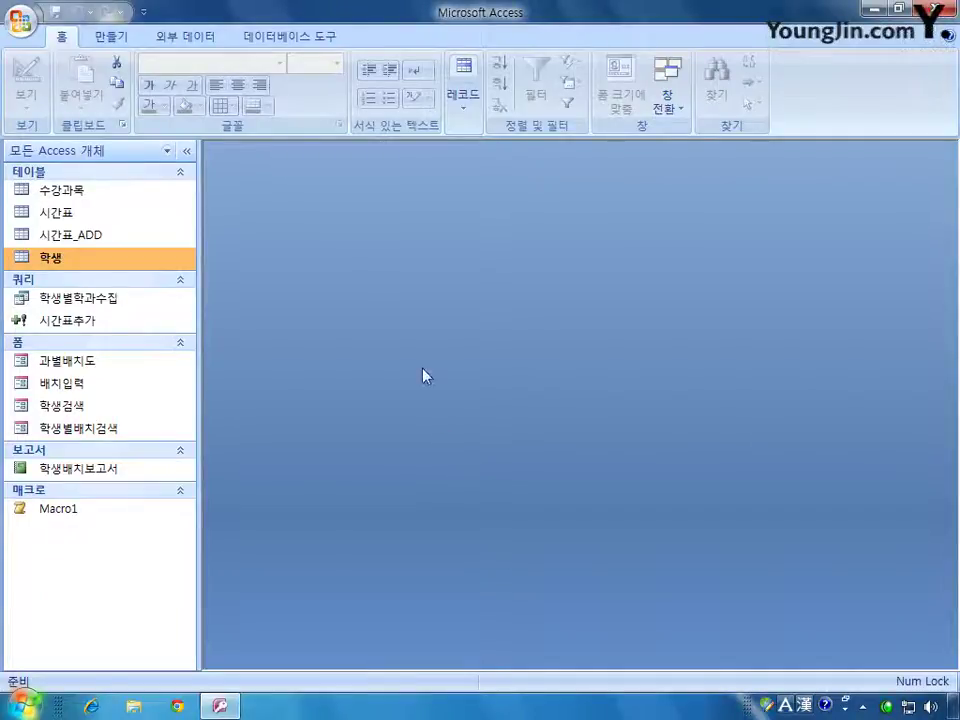
# Step: Open the 학생배치보고서 report in Design view and select its title label in the report header
pyautogui.rightClick(127, 469)
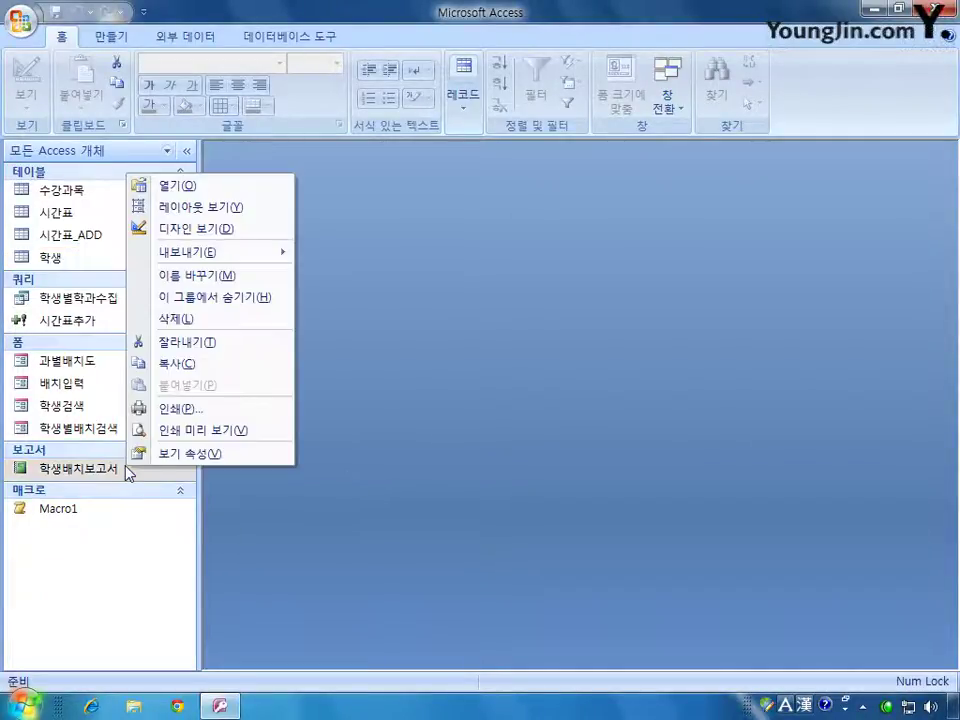
pyautogui.click(229, 228)
pyautogui.moveTo(450, 314); pyautogui.dragTo(398, 184)
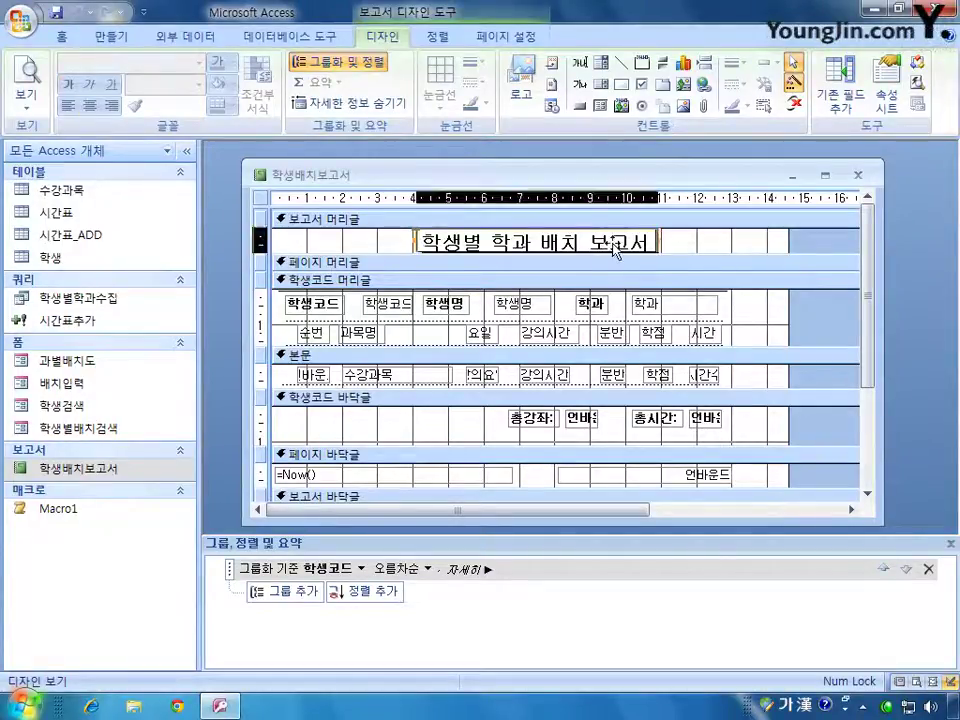
pyautogui.press('Return')
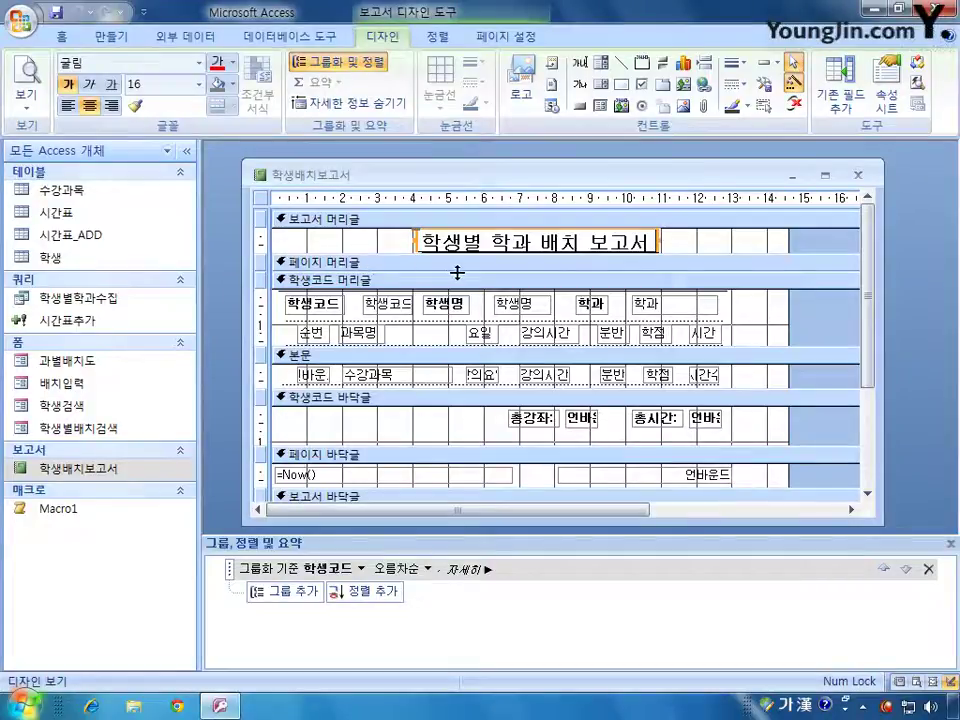
# Step: Enlarge the page header section to about 0.9 cm and move the 학생별 학과 배치 보고서 title label from the report header into it
pyautogui.moveTo(457, 272); pyautogui.dragTo(456, 304)
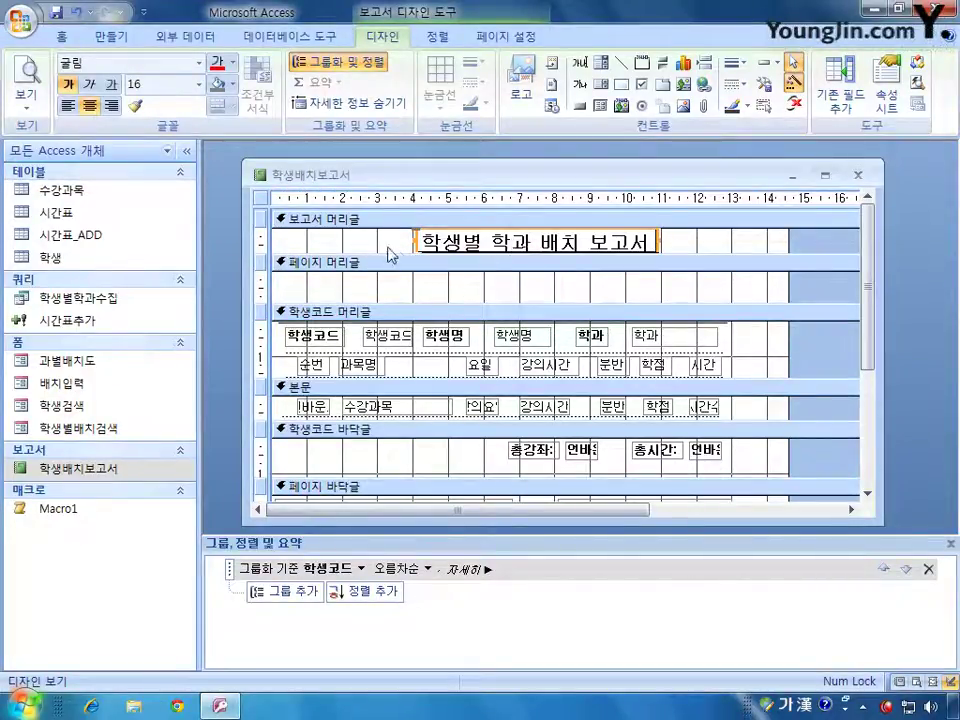
pyautogui.click(418, 240)
pyautogui.moveTo(418, 240); pyautogui.dragTo(418, 285)
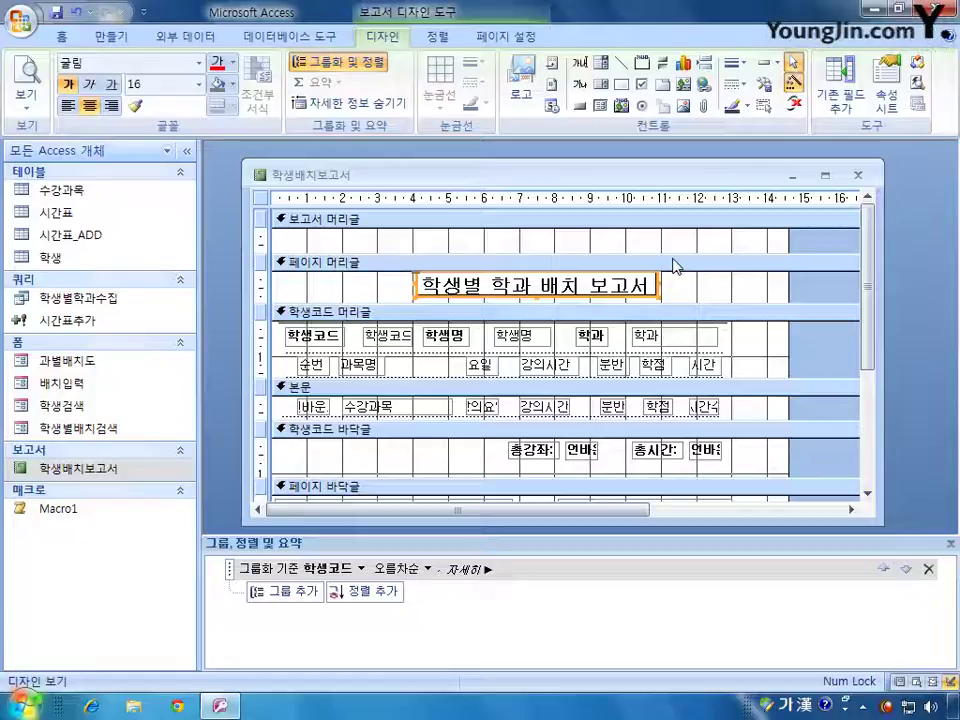
# Step: Check the title and the 학생코드 group header in the report's print preview, and return to Design view
pyautogui.click(449, 313)
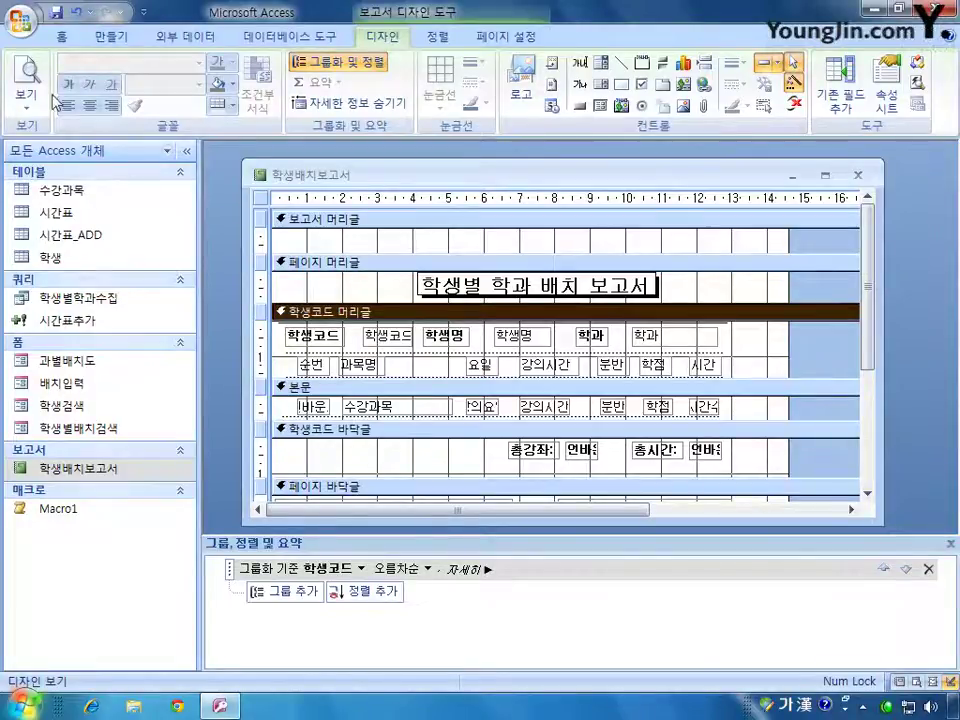
pyautogui.click(27, 75)
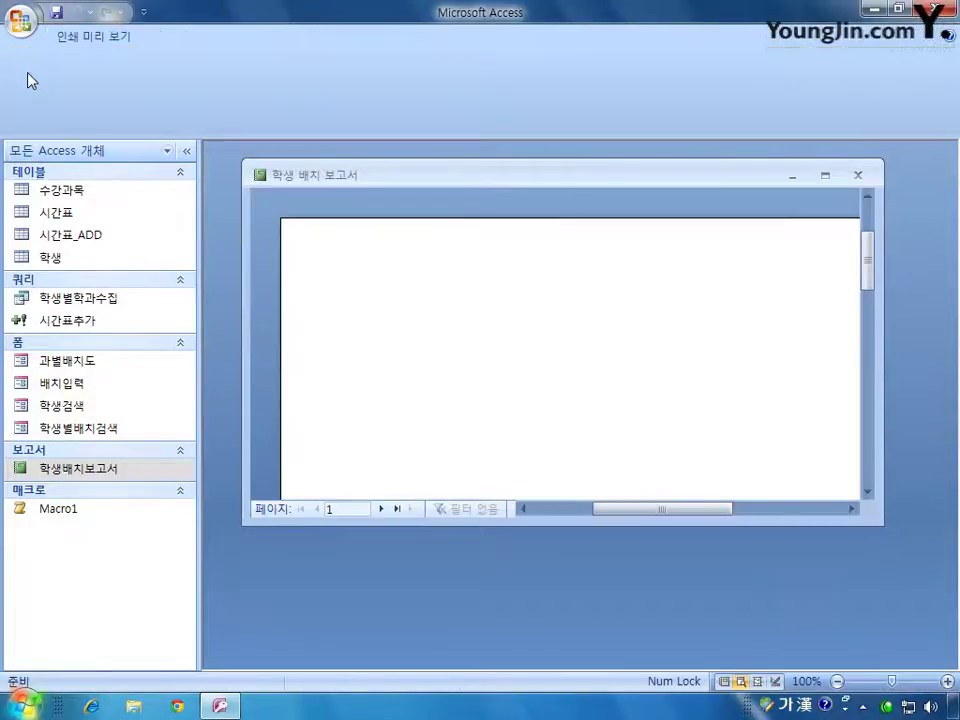
pyautogui.moveTo(868, 257); pyautogui.dragTo(873, 333)
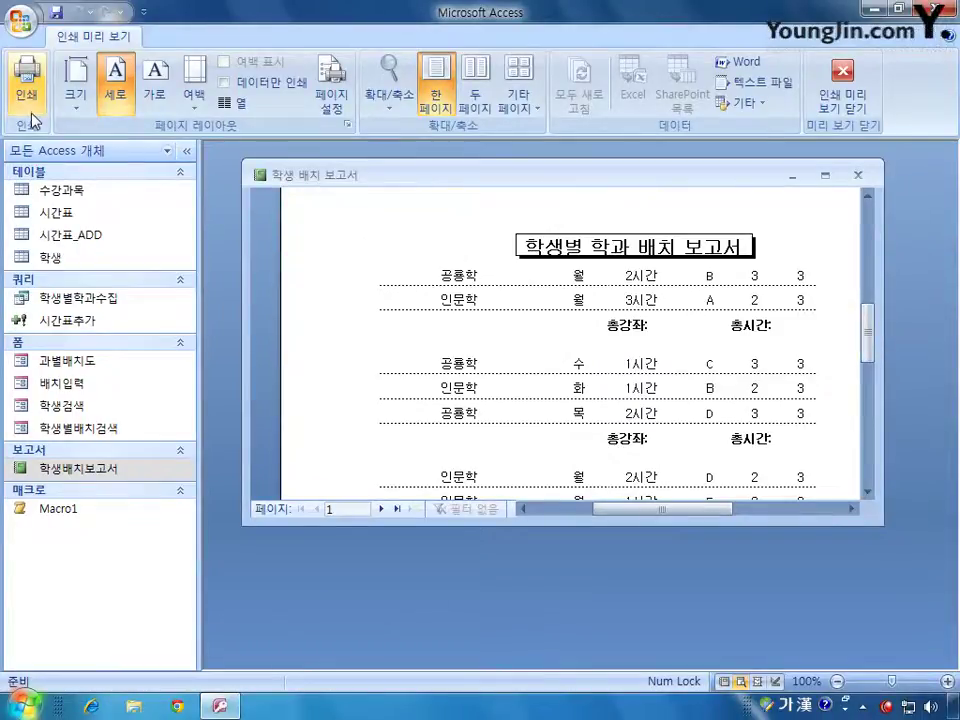
pyautogui.click(845, 95)
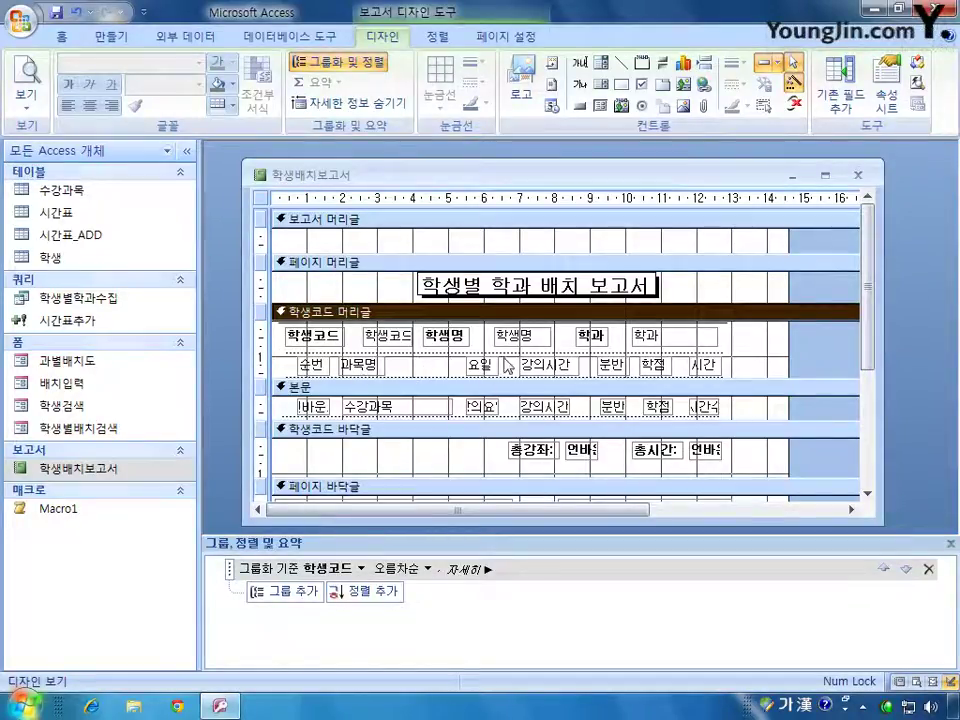
pyautogui.click(36, 78)
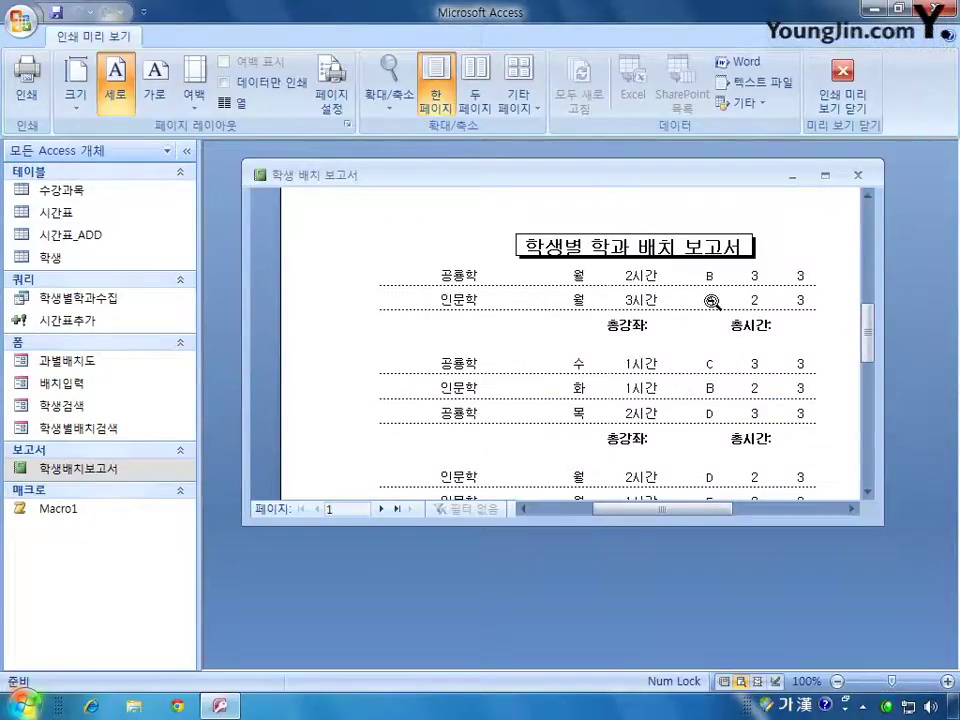
pyautogui.click(843, 80)
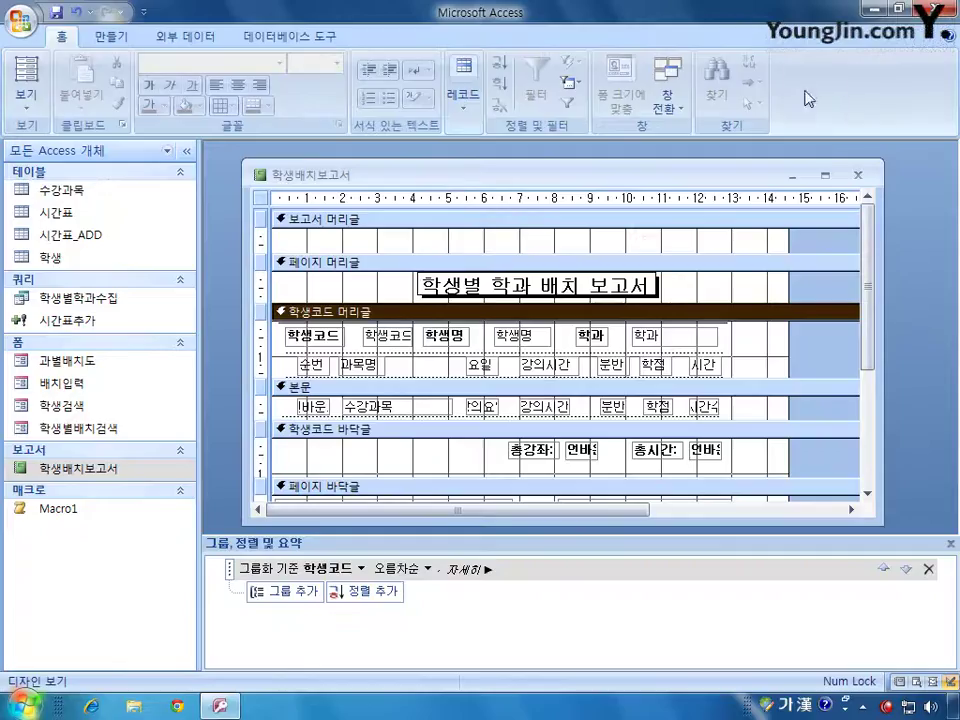
# Step: Set the 학생코드 머리글 section's visible property (표시) to 예 and check the report in print preview
pyautogui.rightClick(468, 314)
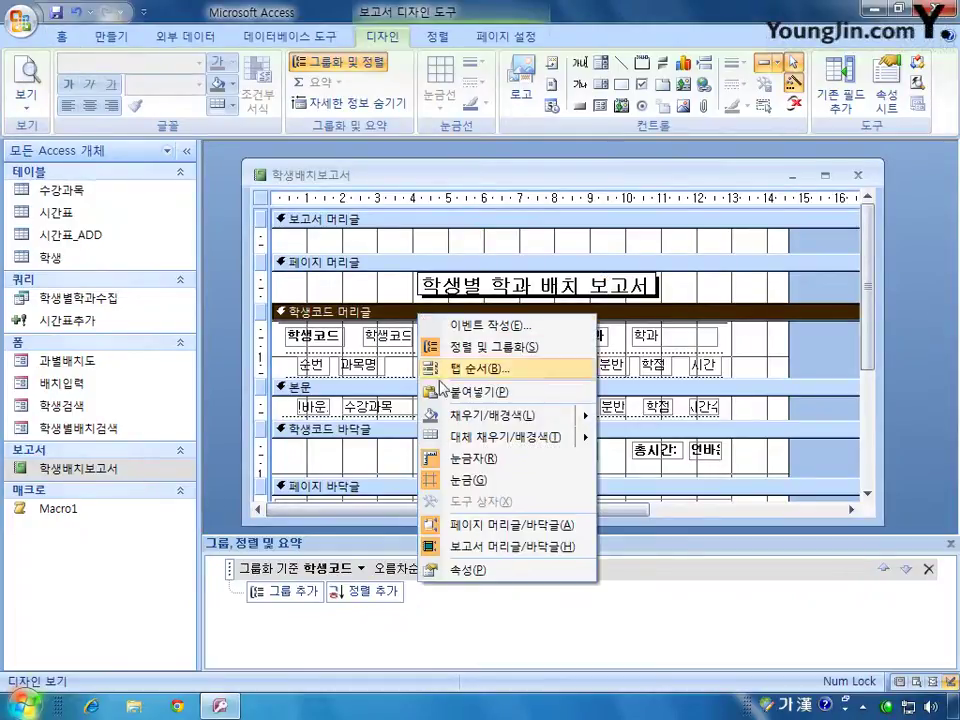
pyautogui.click(476, 568)
pyautogui.moveTo(530, 302); pyautogui.dragTo(539, 240)
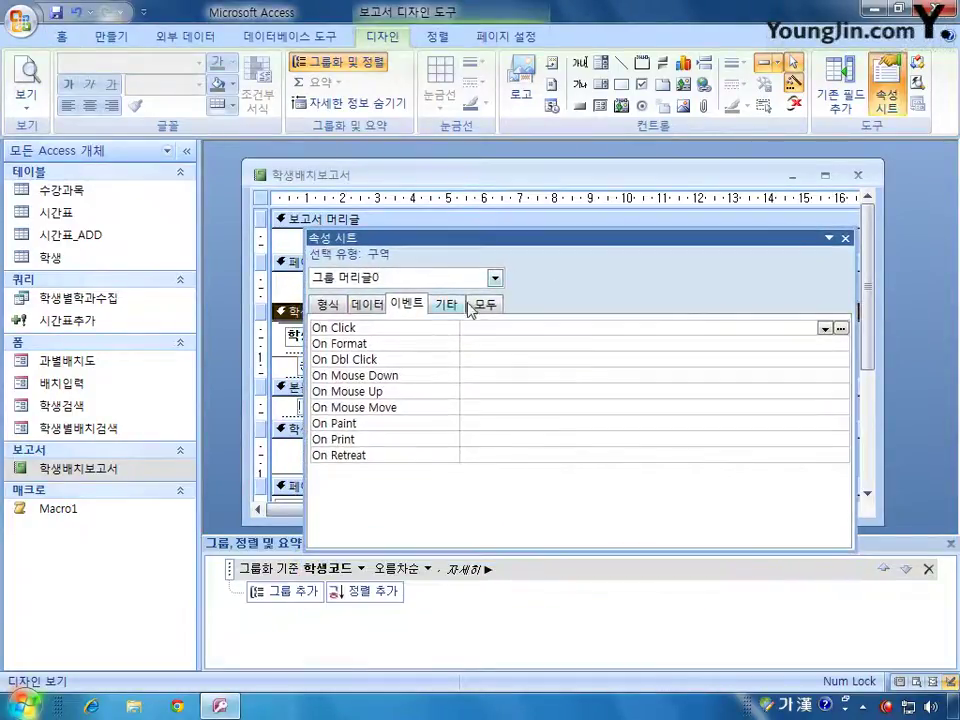
pyautogui.click(490, 305)
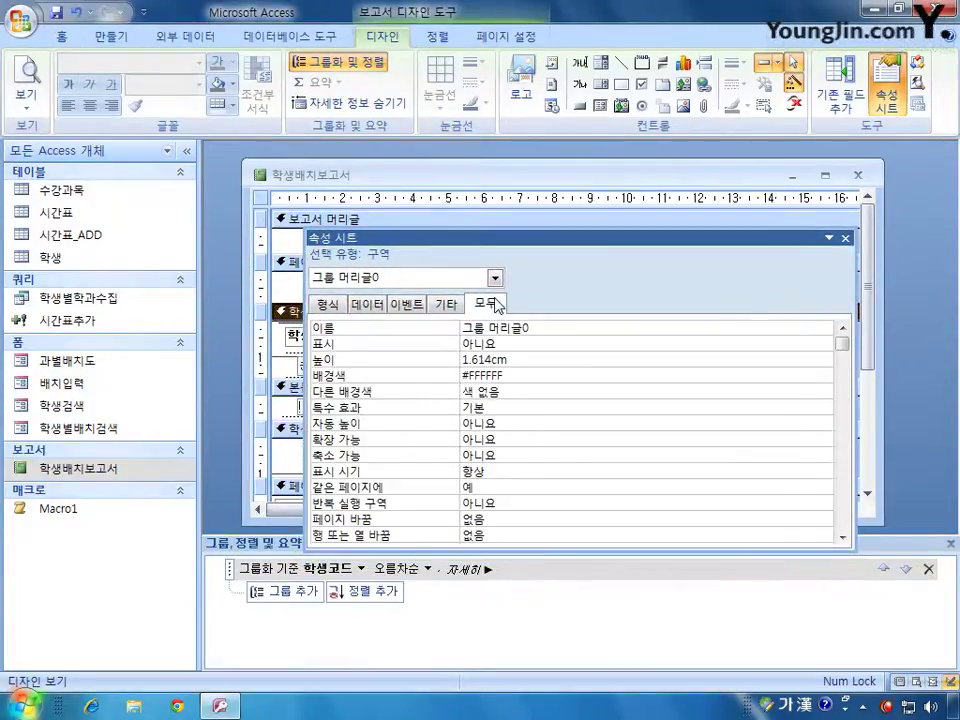
pyautogui.click(848, 350)
pyautogui.click(535, 343)
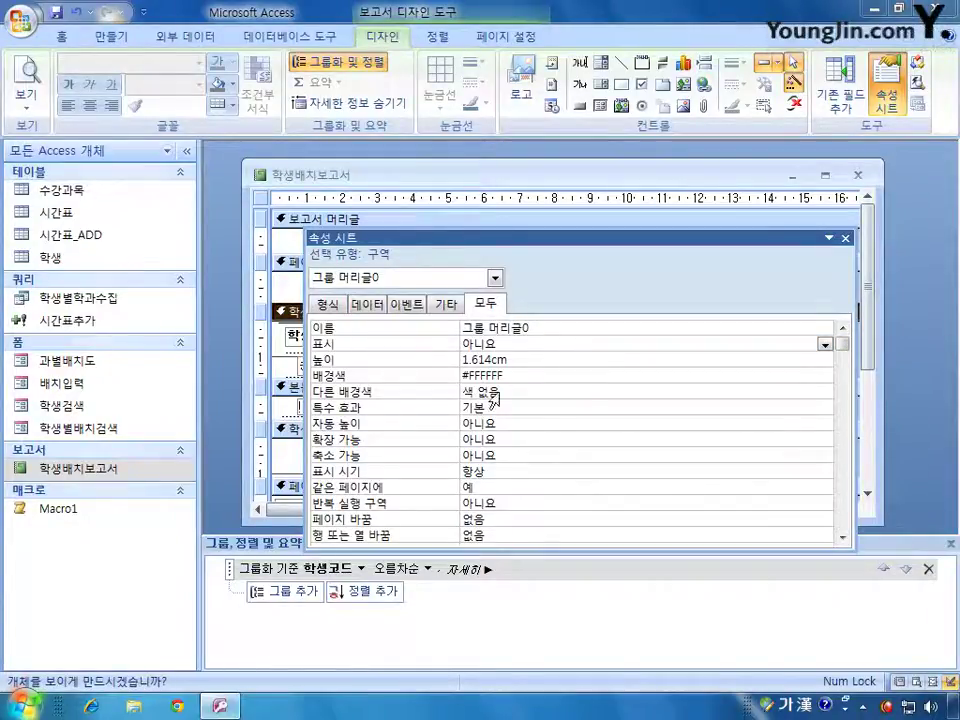
pyautogui.click(824, 345)
pyautogui.click(784, 359)
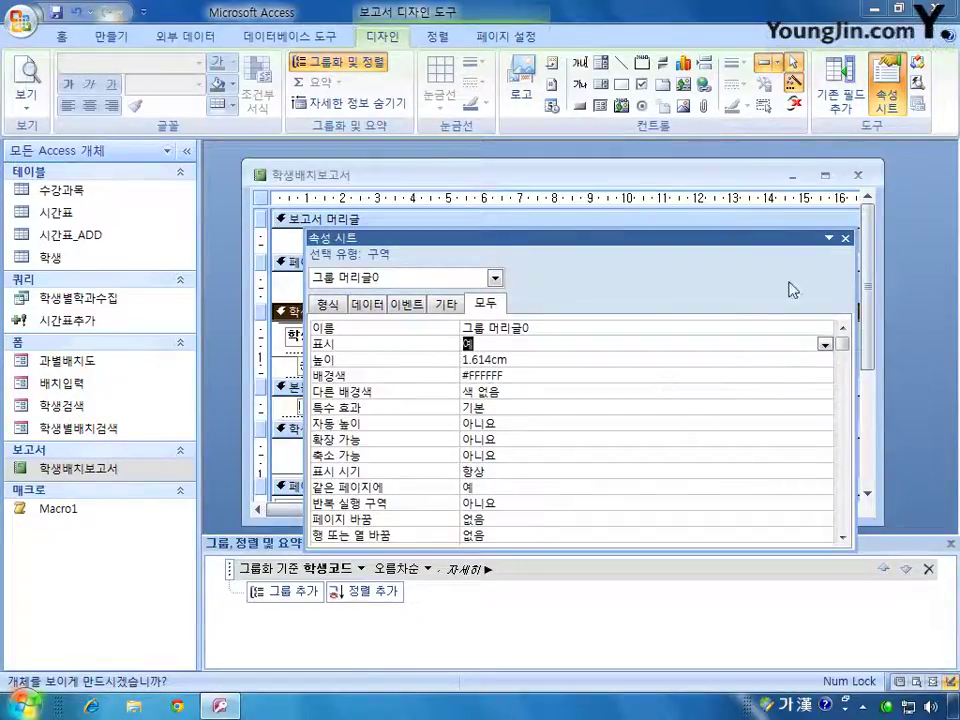
pyautogui.click(28, 68)
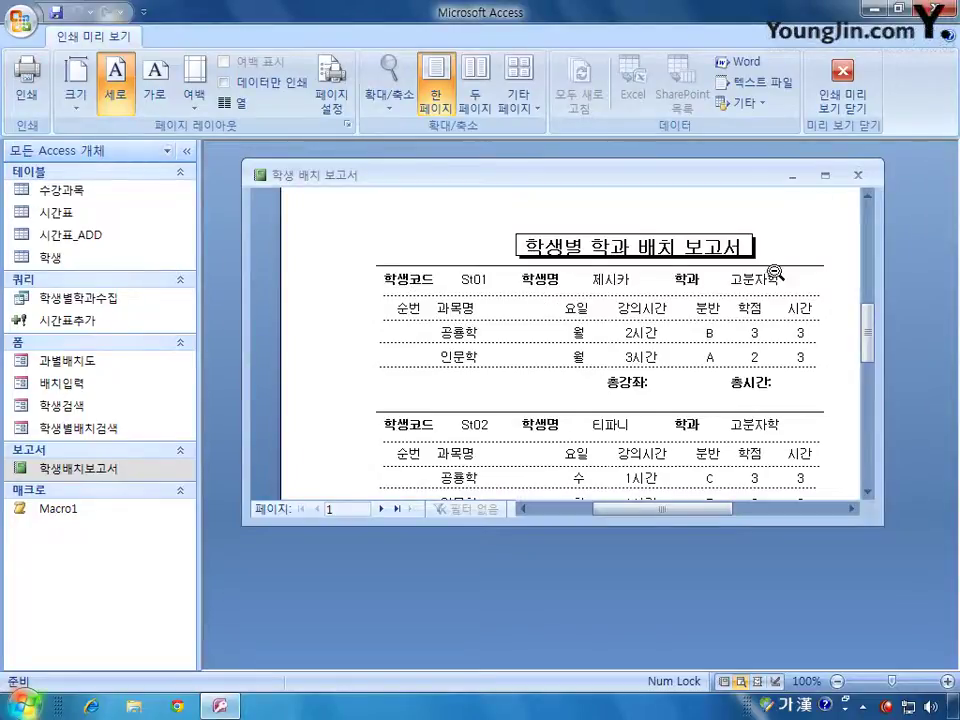
# Step: Return the report to design view and set the control source of the txt순번 text box to =1
pyautogui.click(843, 84)
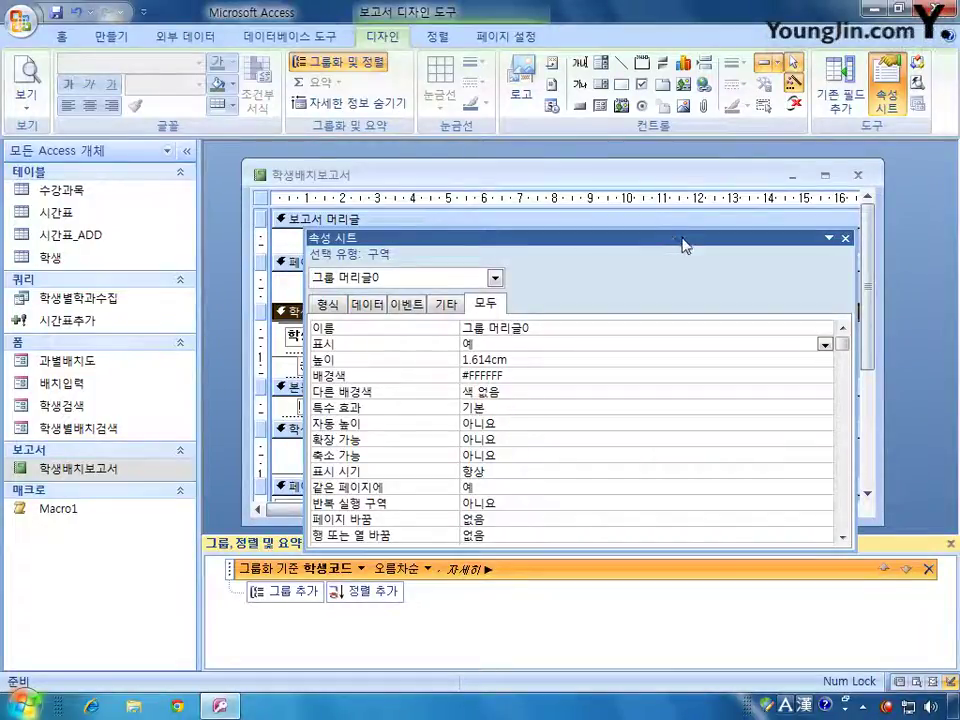
pyautogui.click(495, 278)
pyautogui.click(499, 333)
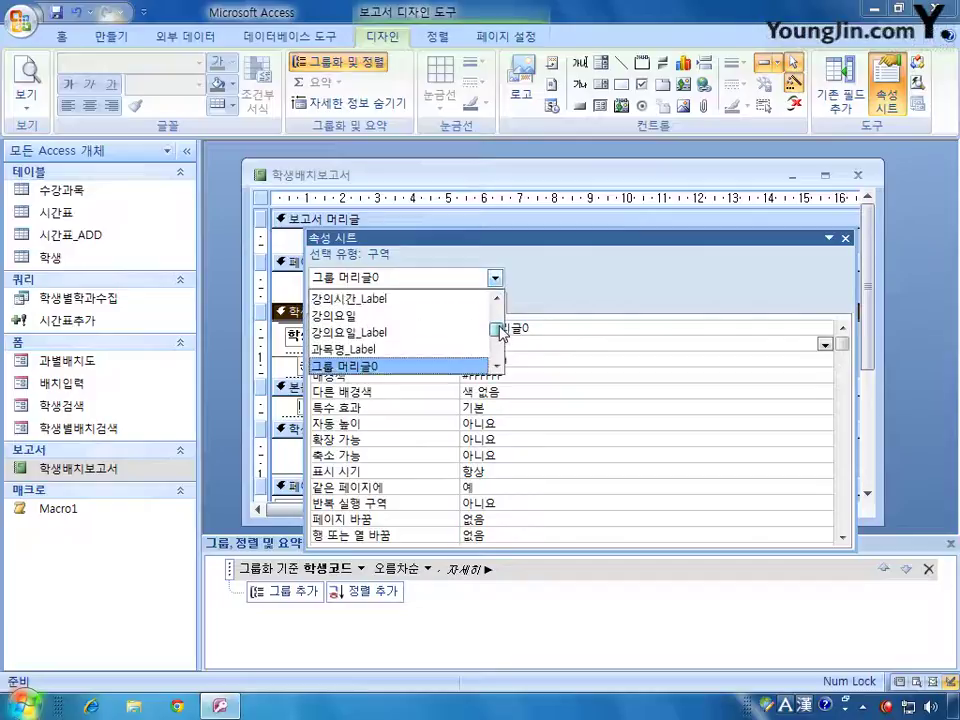
pyautogui.moveTo(499, 333); pyautogui.dragTo(493, 317)
pyautogui.click(426, 336)
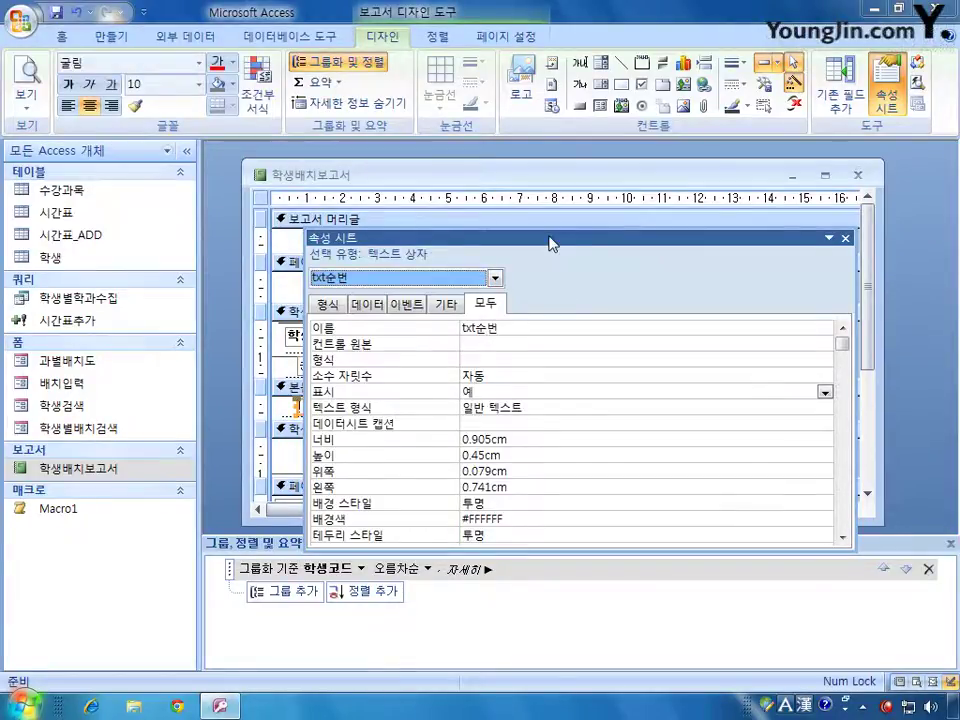
pyautogui.moveTo(549, 243); pyautogui.dragTo(558, 182)
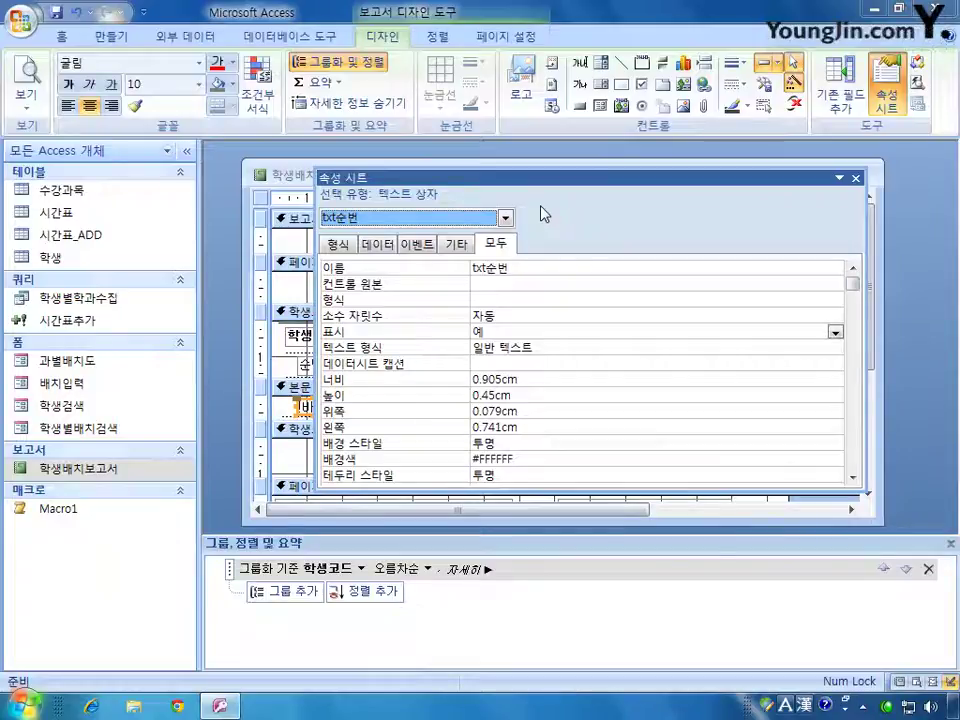
pyautogui.click(512, 284)
pyautogui.write('=1')
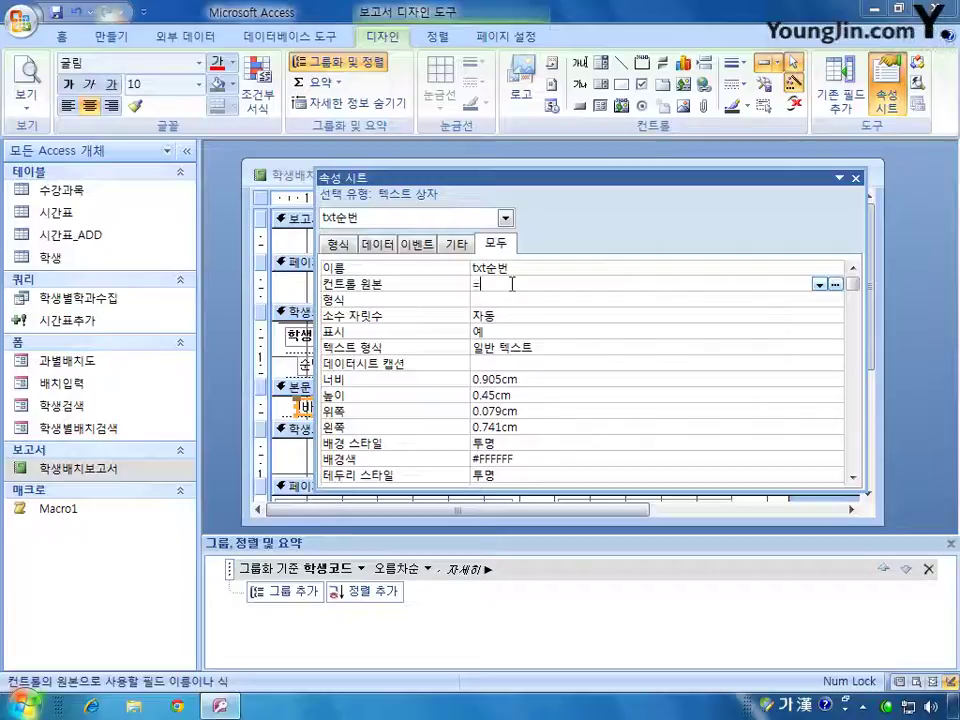
# Step: Set the running sum (누적 합계) of txt순번 to 그룹
pyautogui.click(378, 244)
pyautogui.click(484, 298)
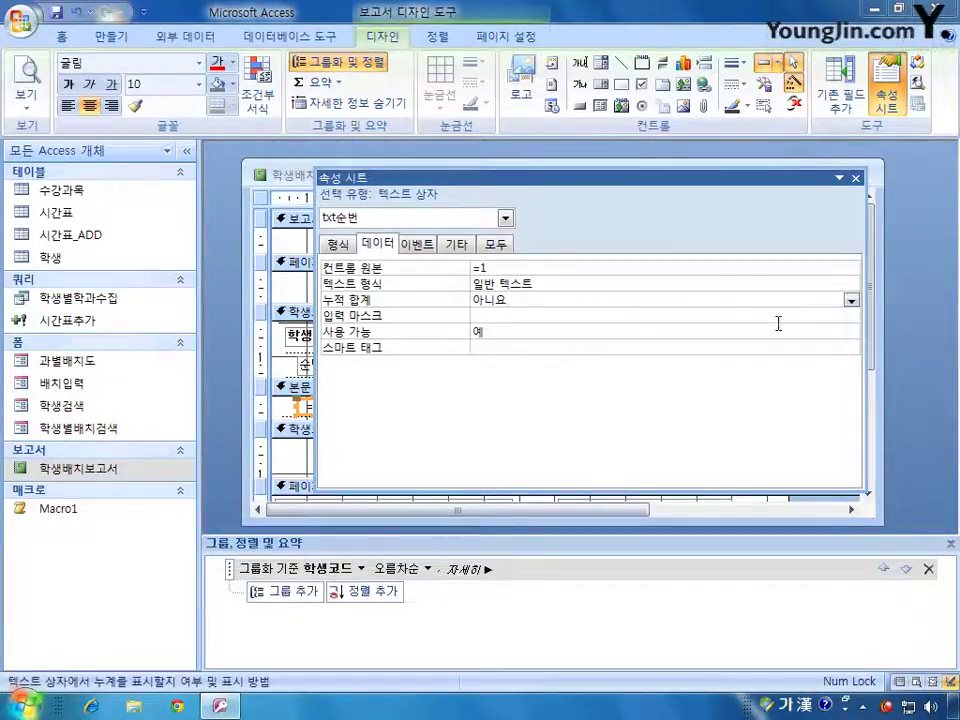
pyautogui.click(851, 300)
pyautogui.click(771, 332)
# Step: Preview the report to check the 순번 numbering within each student group, and return to design view
pyautogui.click(27, 72)
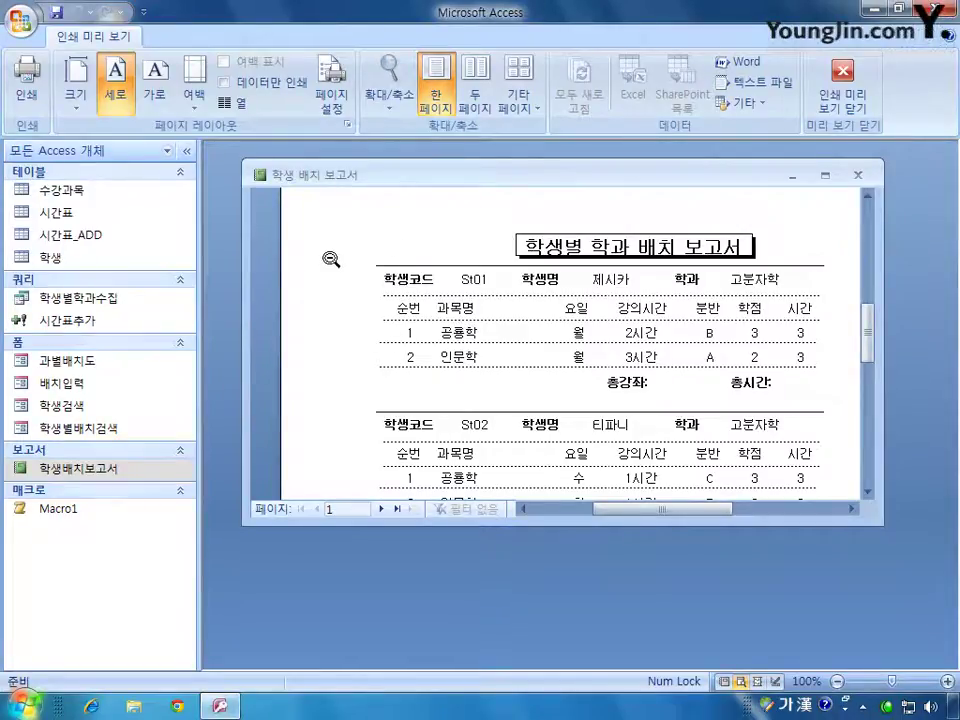
pyautogui.scroll(-3, 519, 371)
pyautogui.scroll(-1, 519, 371)
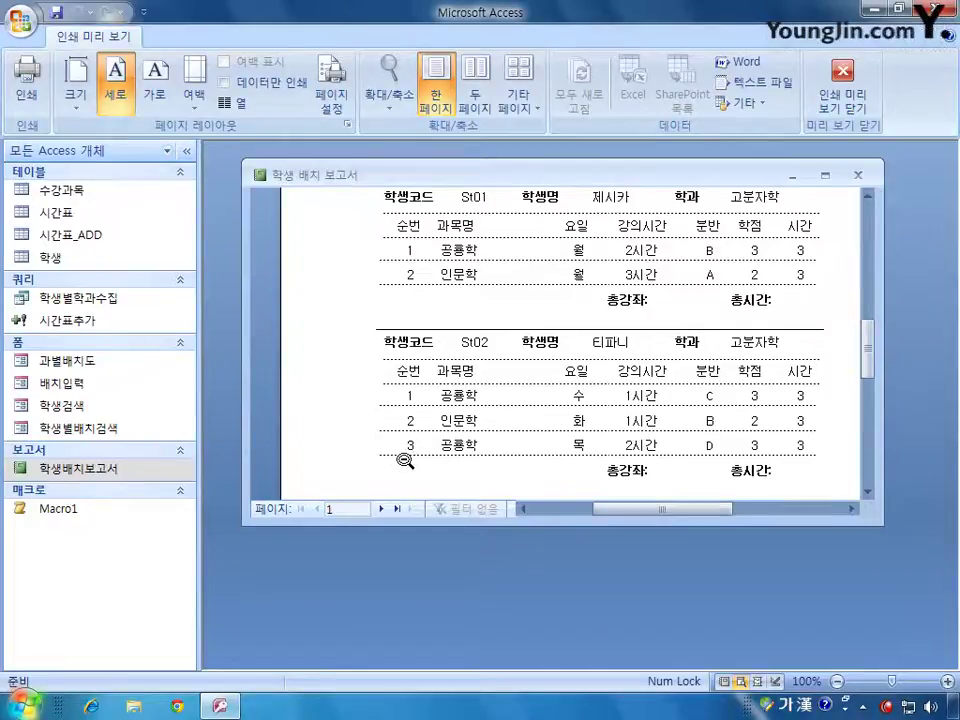
pyautogui.click(843, 92)
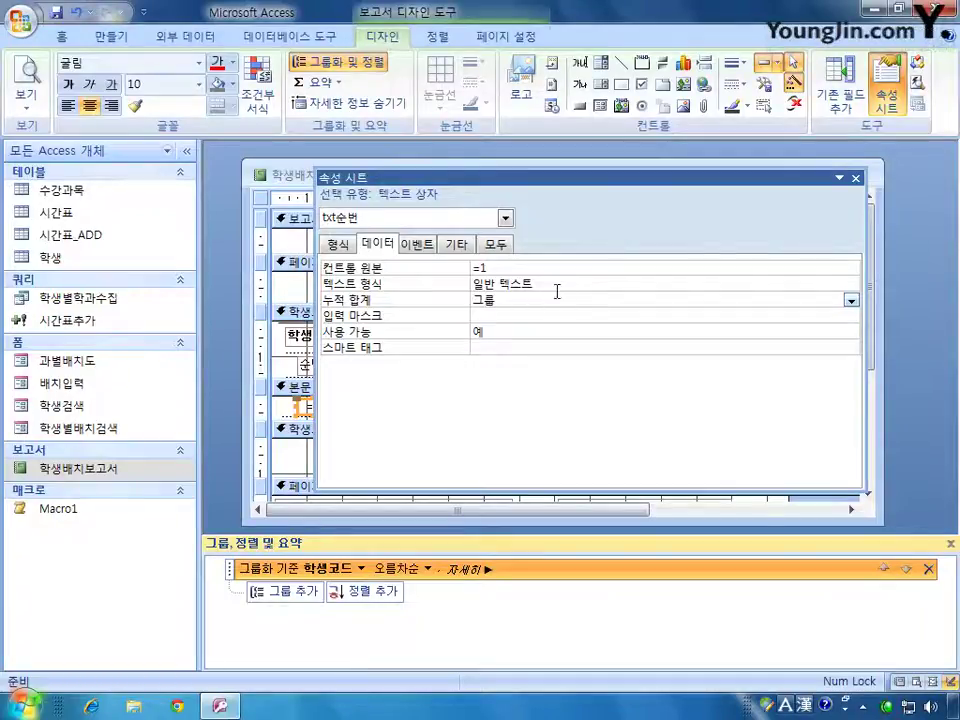
# Step: Set the control source of txt총강좌 in the 학생코드 footer to =count(*)
pyautogui.click(505, 220)
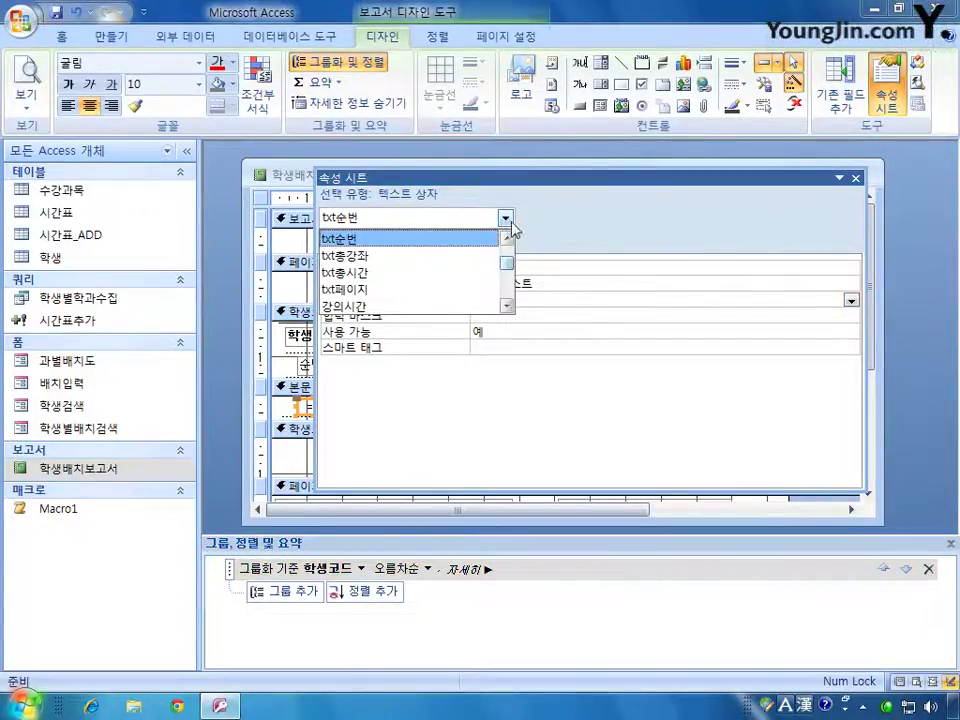
pyautogui.click(437, 256)
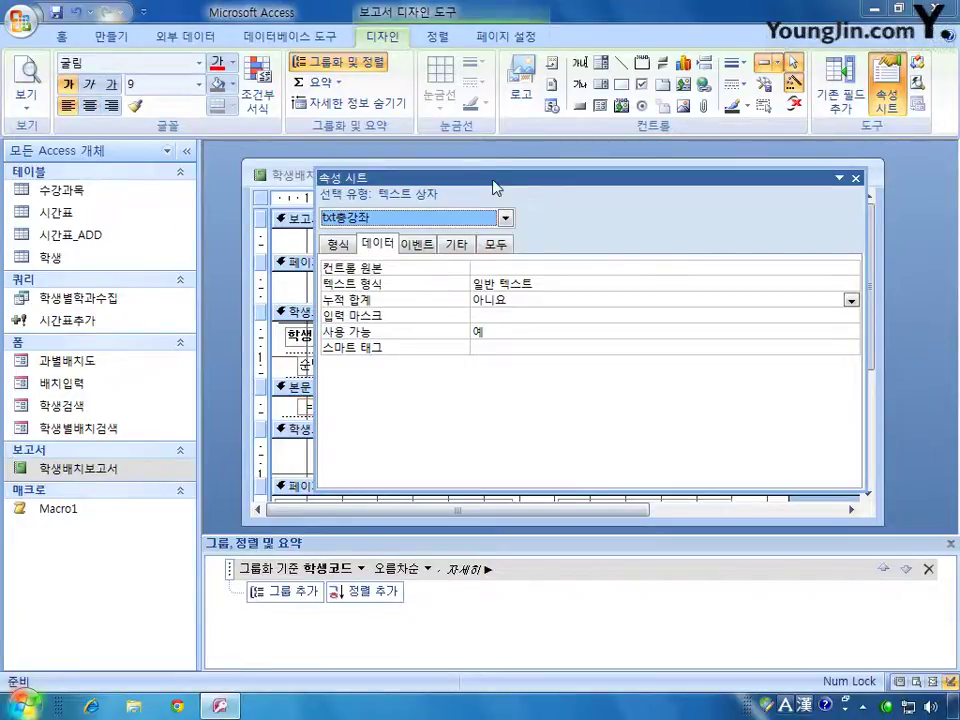
pyautogui.moveTo(495, 180); pyautogui.dragTo(428, 484)
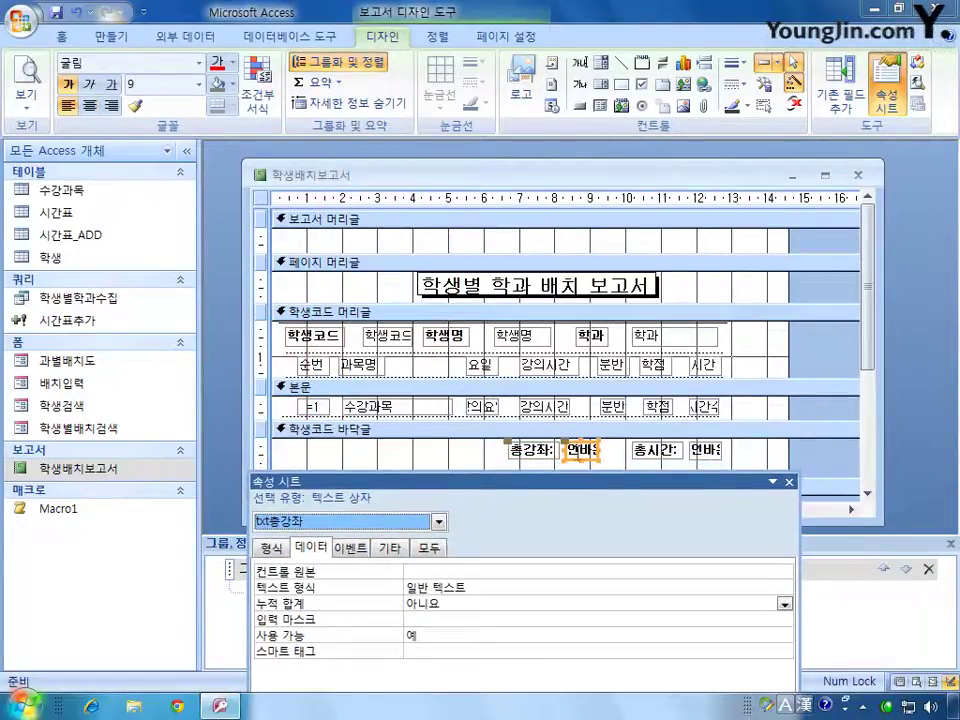
pyautogui.moveTo(522, 484); pyautogui.dragTo(602, 322)
pyautogui.click(498, 407)
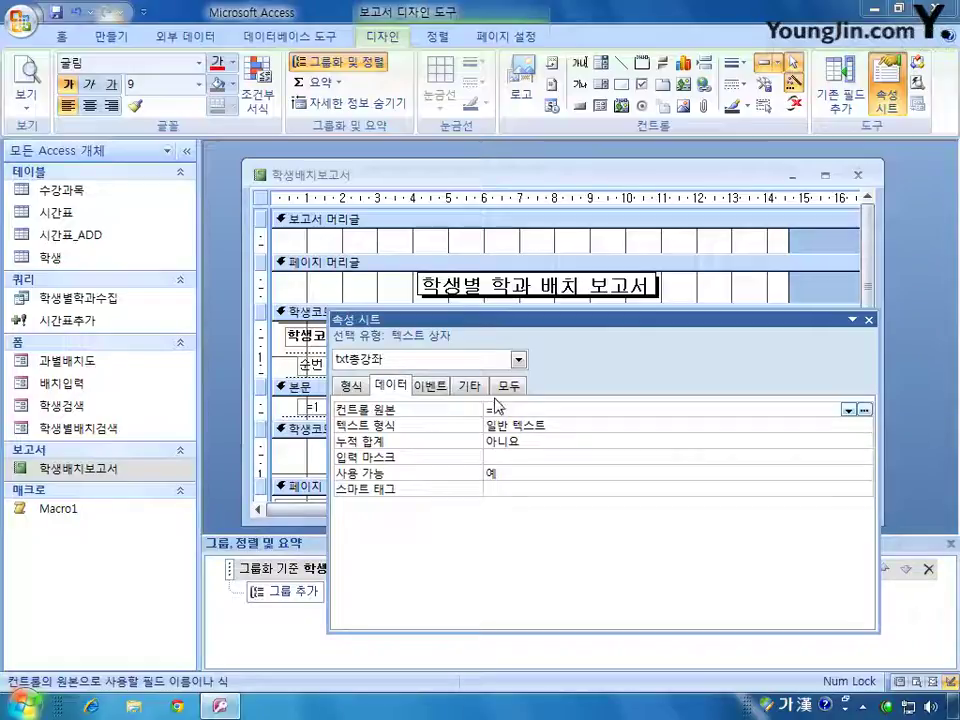
pyautogui.write('ㅊ')
pyautogui.press('BackSpace')
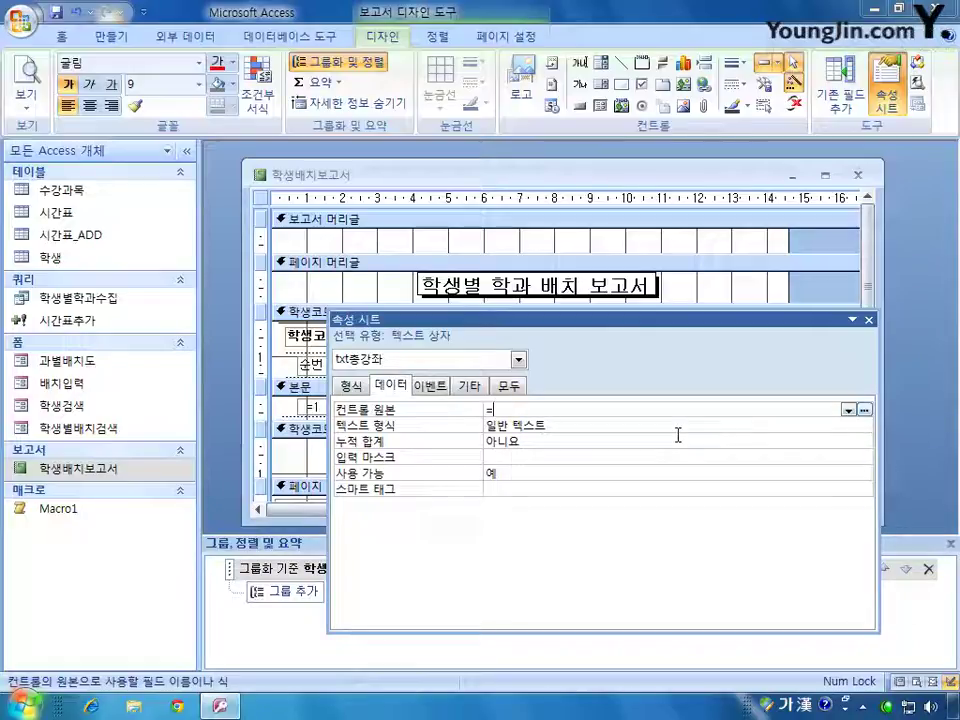
pyautogui.press('Hangul')
pyautogui.write('count(')
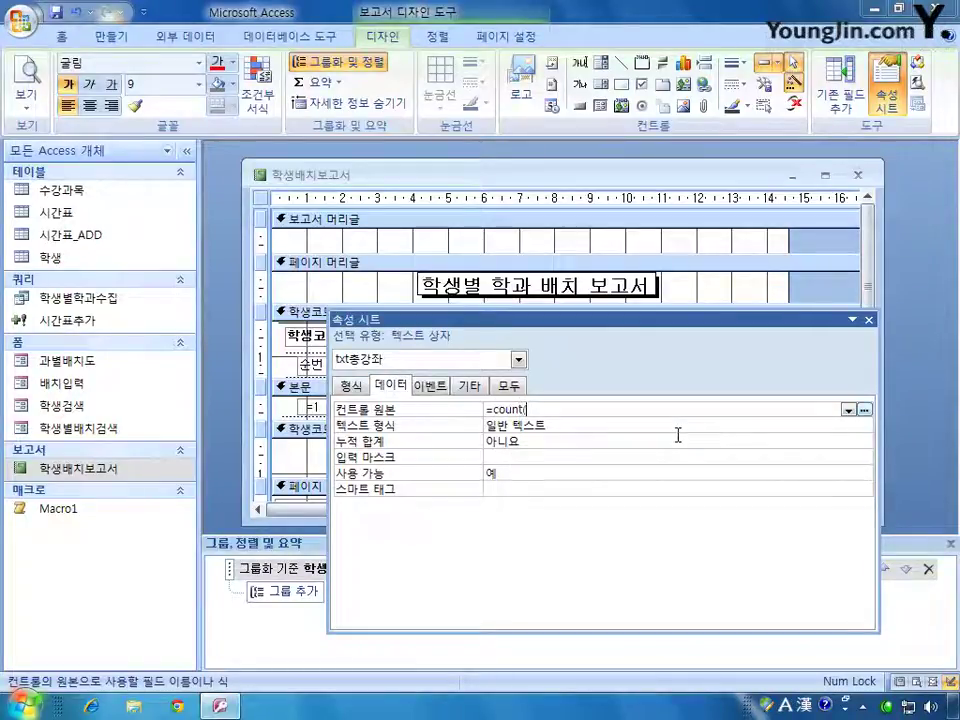
pyautogui.write('*)')
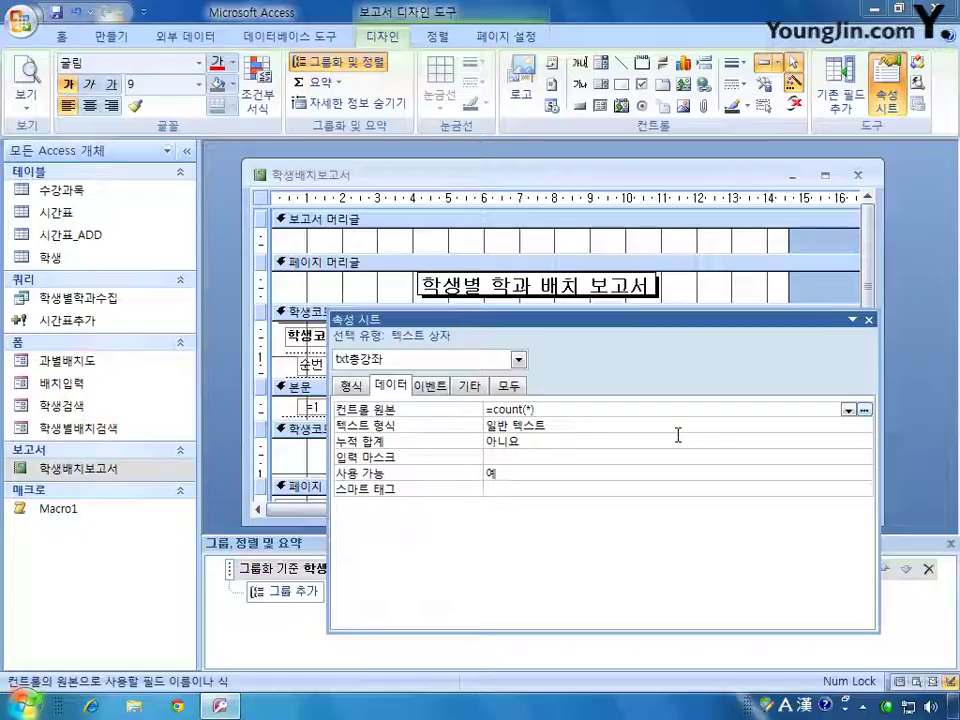
# Step: Set the control source of txt총시간 in the 학생코드 footer to =sum([시간수])
pyautogui.click(518, 359)
pyautogui.click(489, 395)
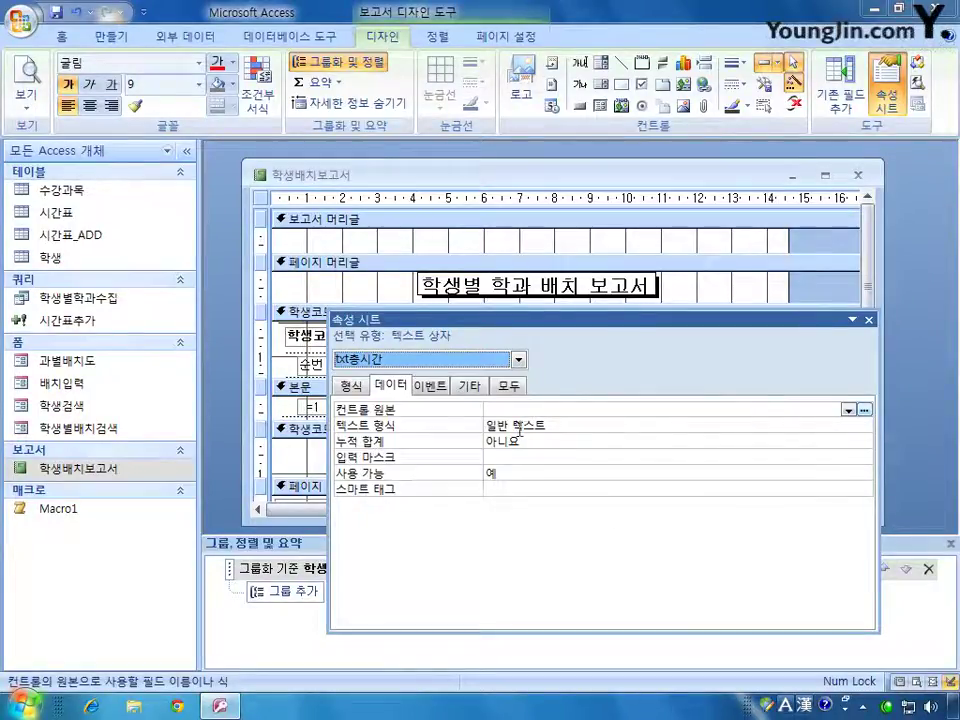
pyautogui.click(523, 410)
pyautogui.write('=')
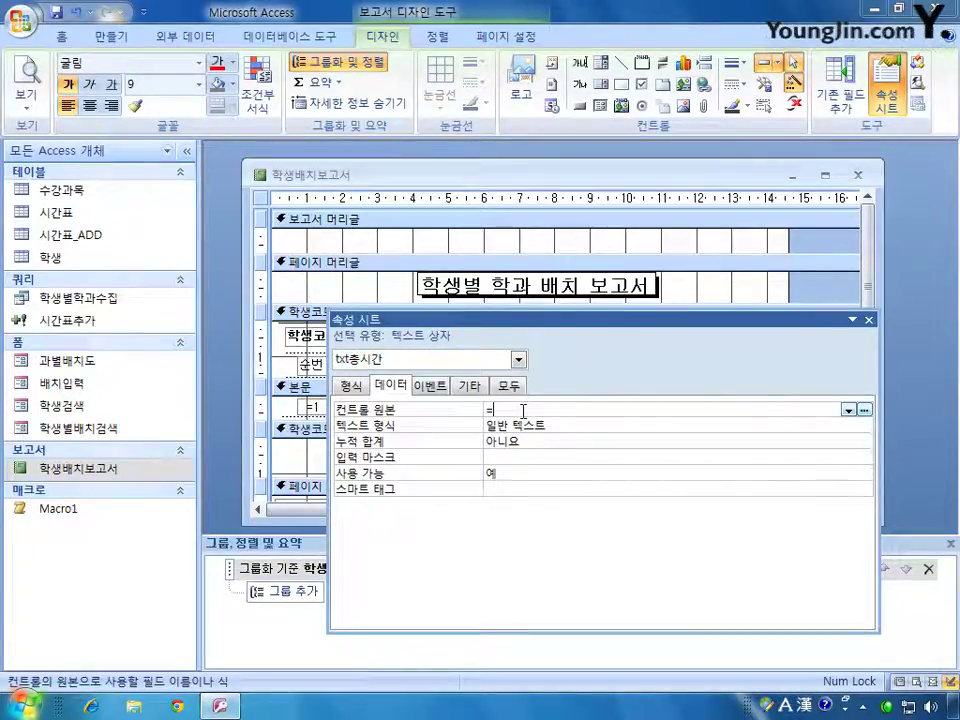
pyautogui.write('su')
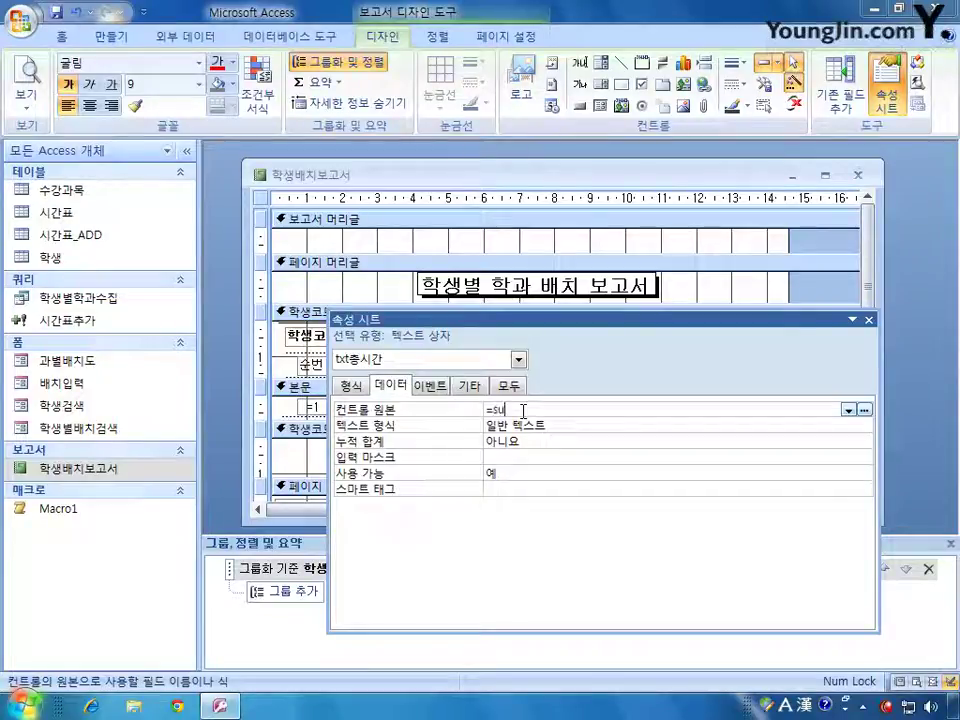
pyautogui.write('m([')
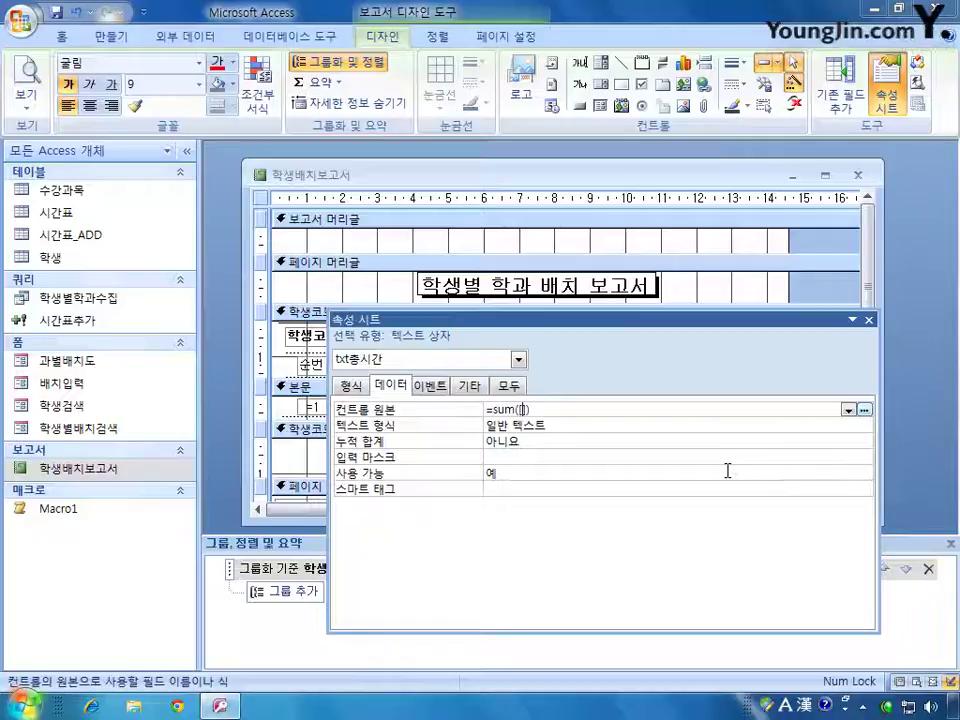
pyautogui.write('t')
pyautogui.press('BackSpace')
pyautogui.press('Hangul')
pyautogui.write('시간수')
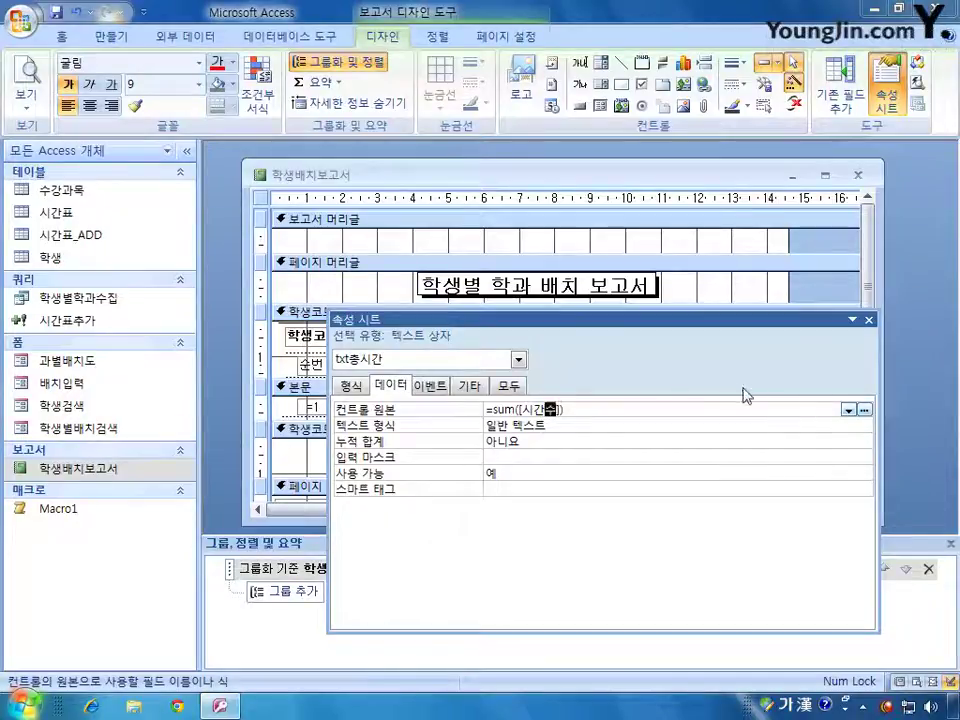
# Step: Set the control source of txt페이지 in the page footer to =[page] & " / " & [pages]
pyautogui.click(519, 359)
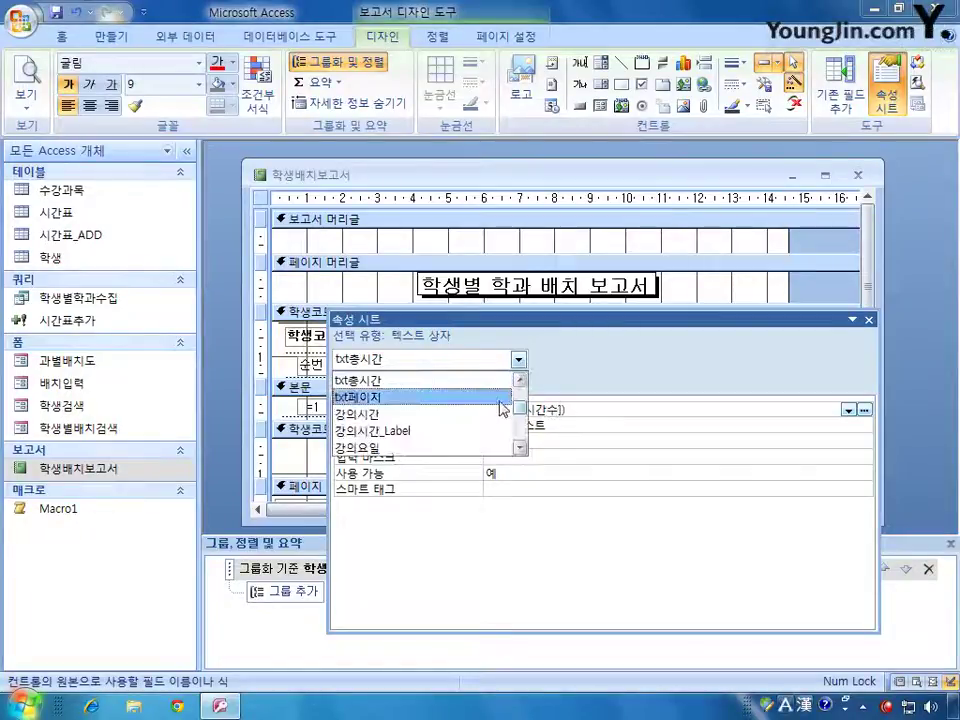
pyautogui.click(390, 393)
pyautogui.click(532, 410)
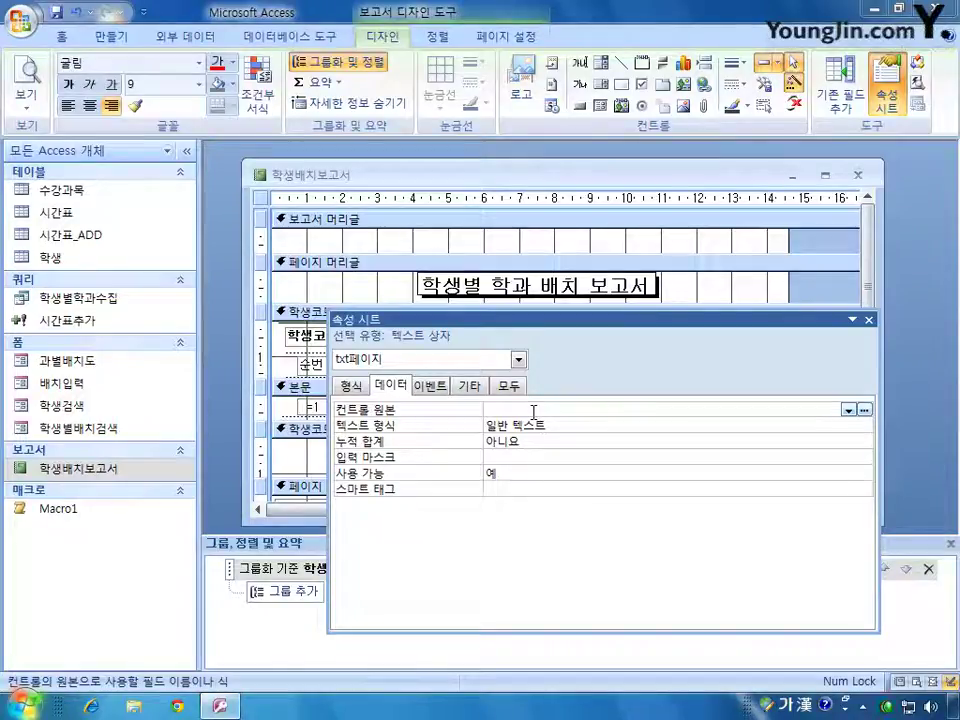
pyautogui.write('=[')
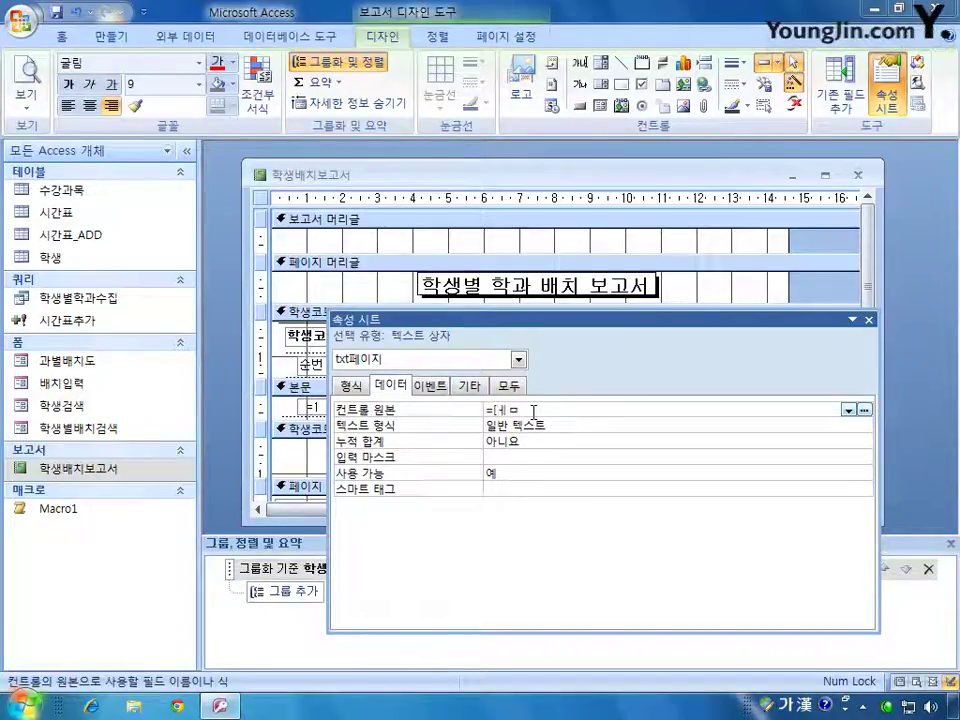
pyautogui.write('ㅔㅁ')
pyautogui.press('BackSpace')
pyautogui.press('BackSpace')
pyautogui.press('Hangul')
pyautogui.write('page] &')
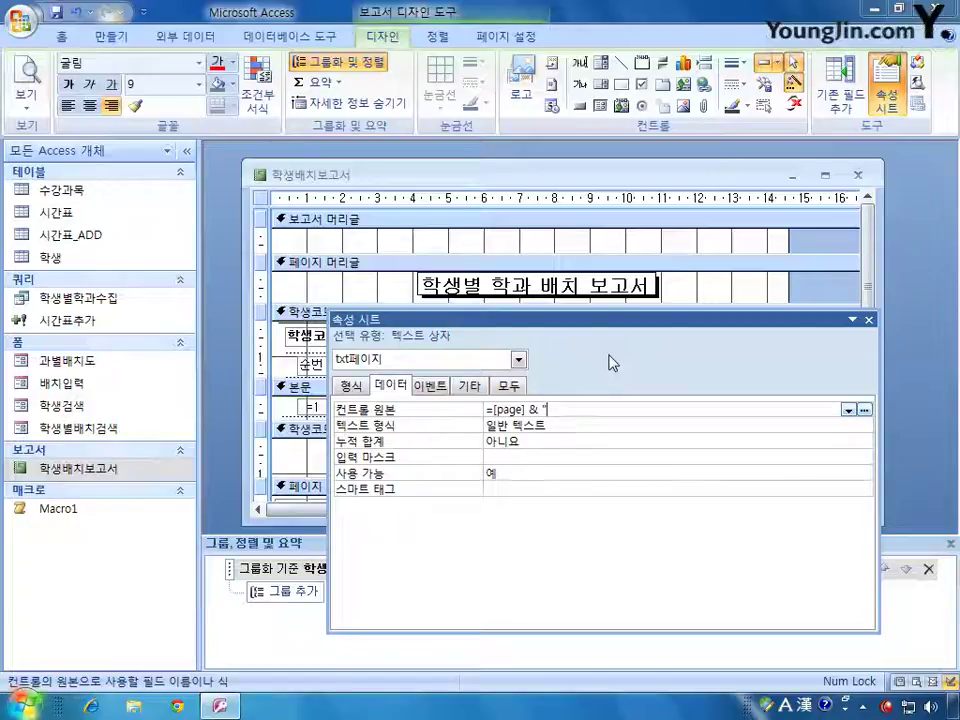
pyautogui.write('/')
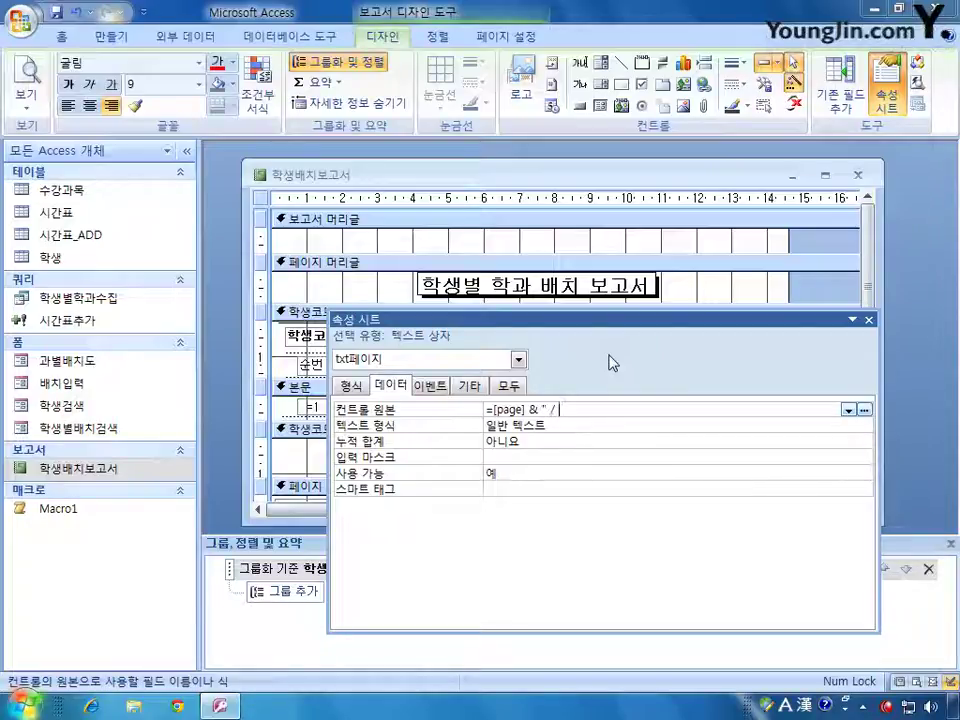
pyautogui.write(' " &')
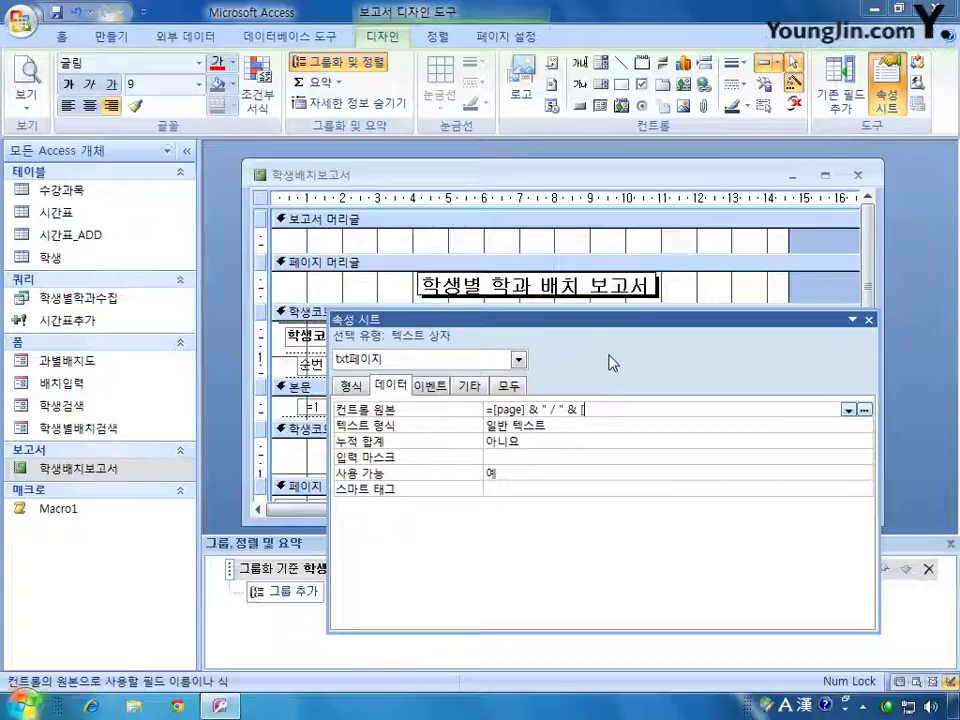
pyautogui.write(' [pages]')
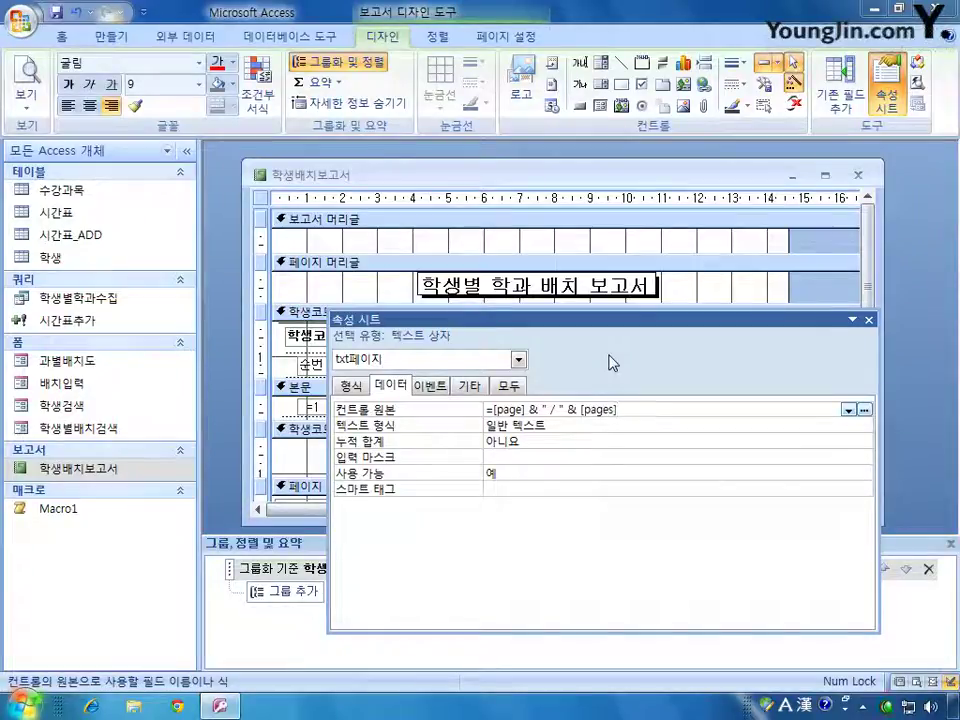
# Step: Close the property sheet and the 학생배치보고서 report, saving its design changes
pyautogui.doubleClick(548, 409)
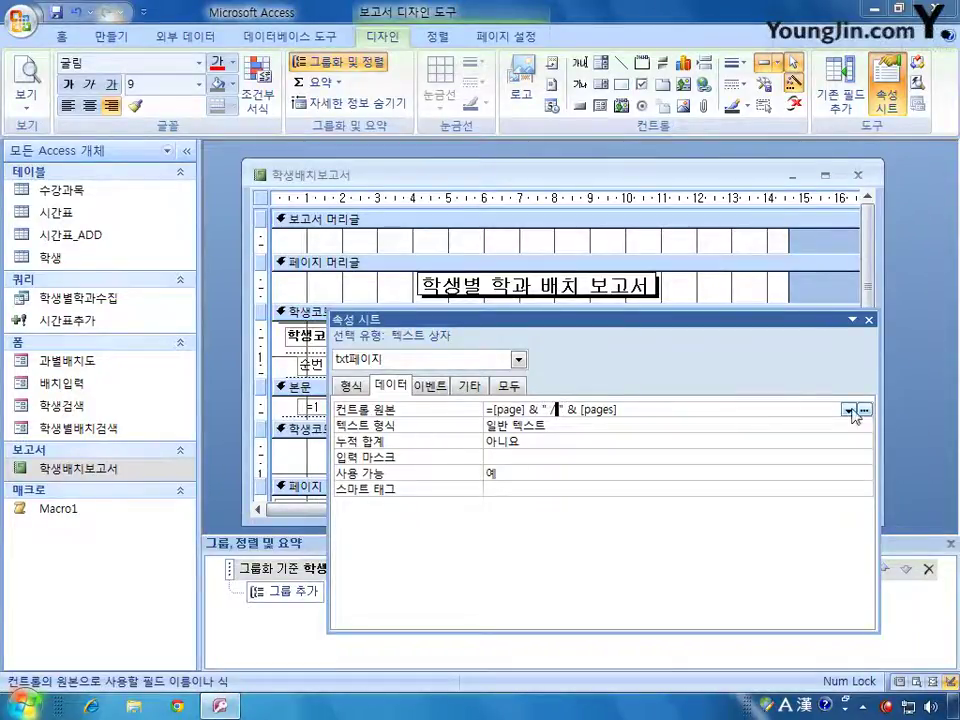
pyautogui.click(869, 320)
pyautogui.click(857, 174)
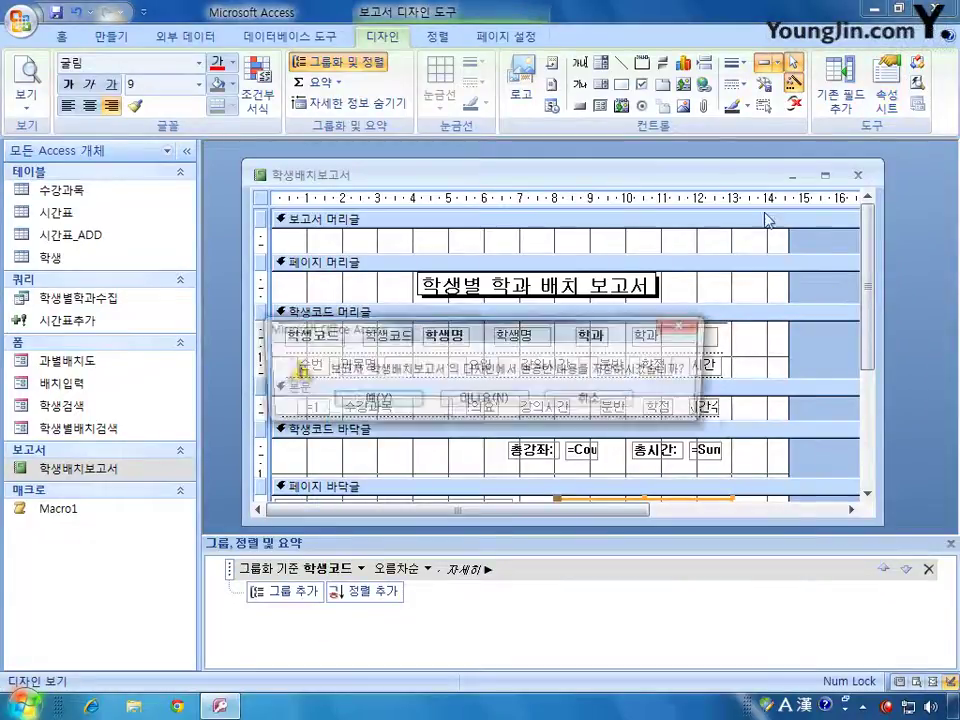
pyautogui.click(375, 404)
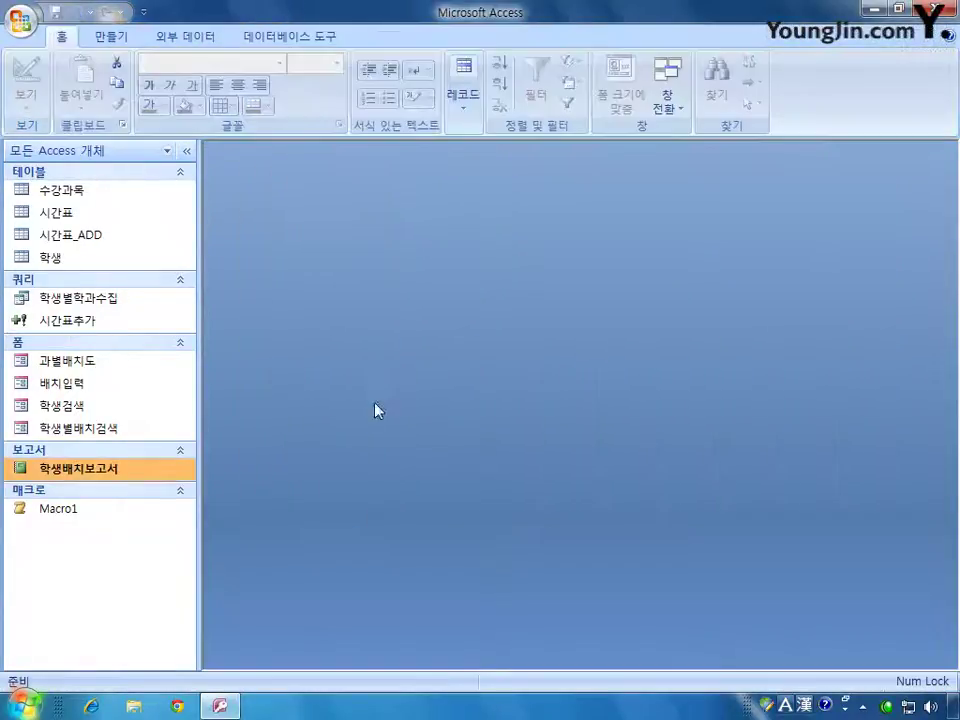
# Step: Open the 학생배치보고서 report and widen its preview window to check the group totals and page number
pyautogui.doubleClick(128, 472)
pyautogui.click(426, 466)
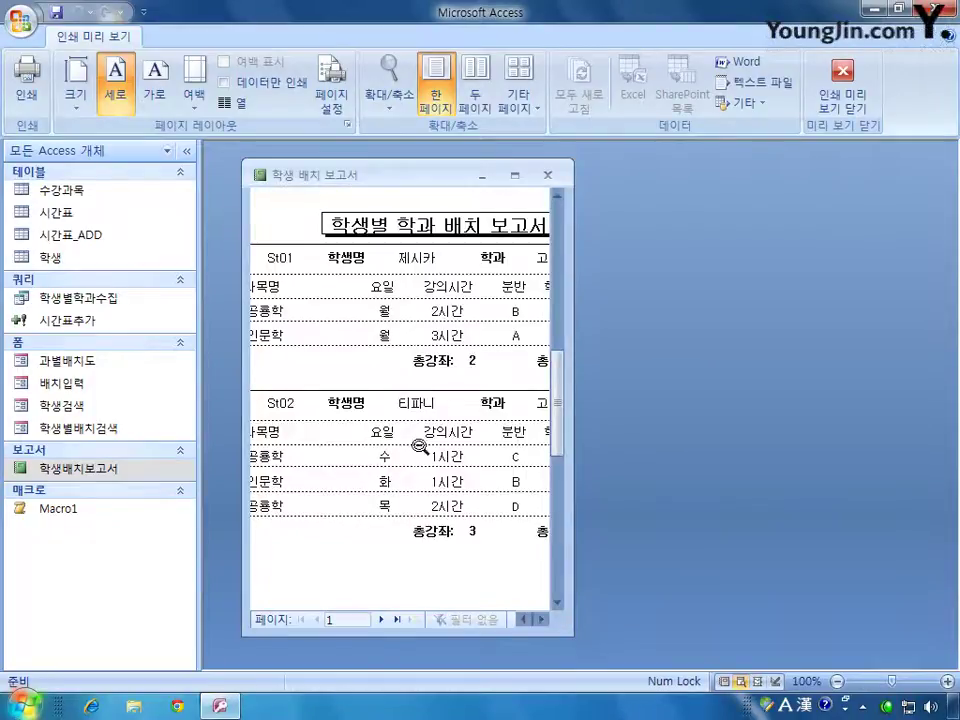
pyautogui.moveTo(572, 438); pyautogui.dragTo(743, 438)
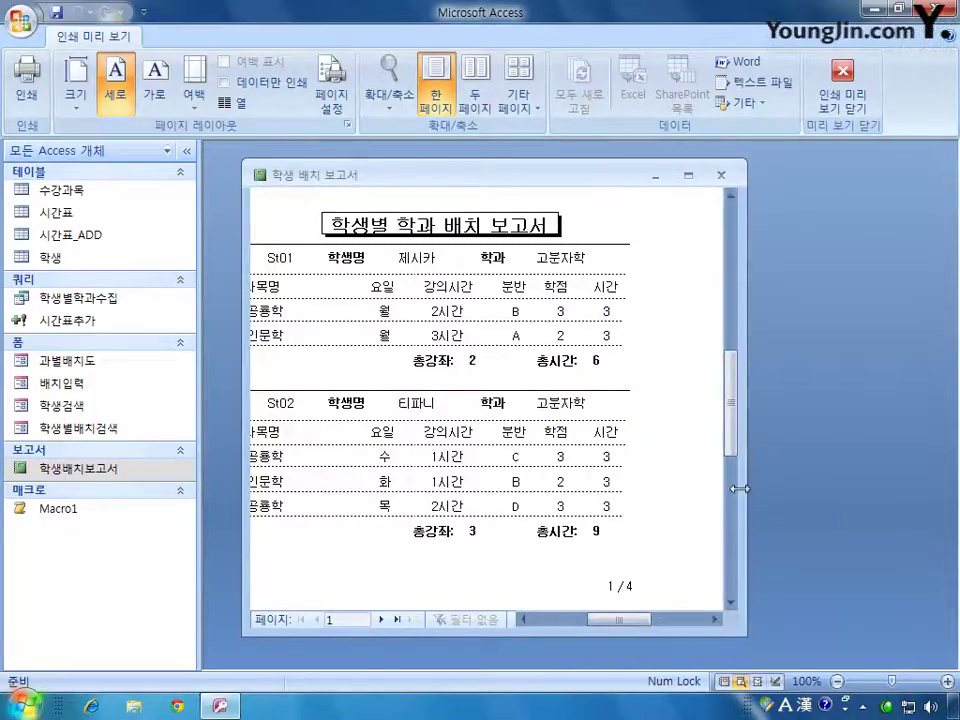
pyautogui.scroll(-3, 735, 486)
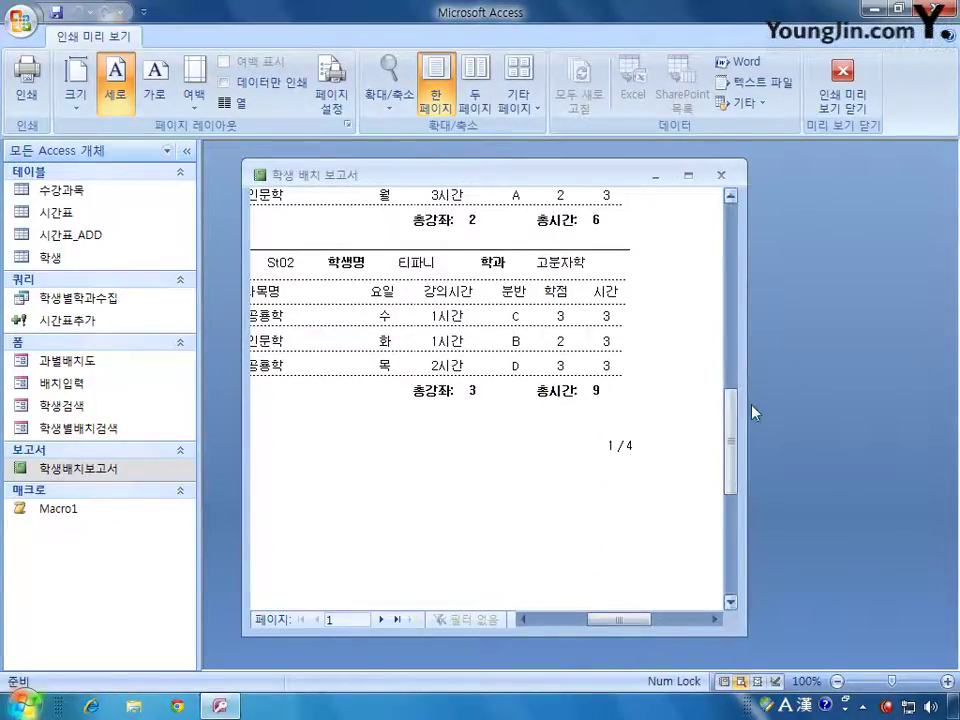
pyautogui.scroll(5, 729, 338)
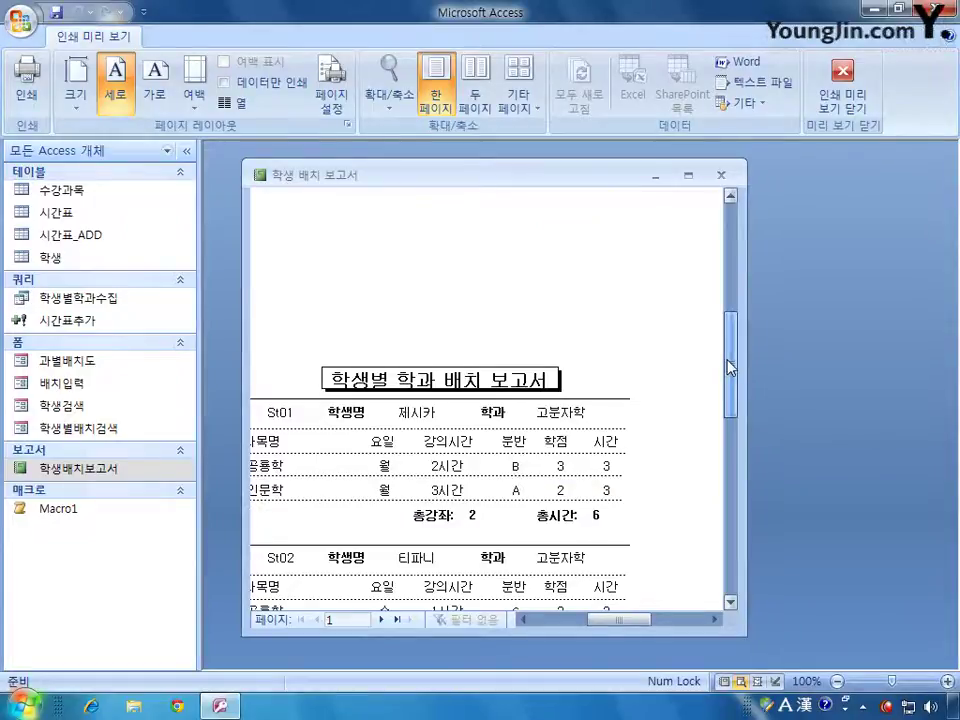
# Step: Close the 학생배치보고서 print preview and open the 학생검색 form in design view
pyautogui.click(721, 175)
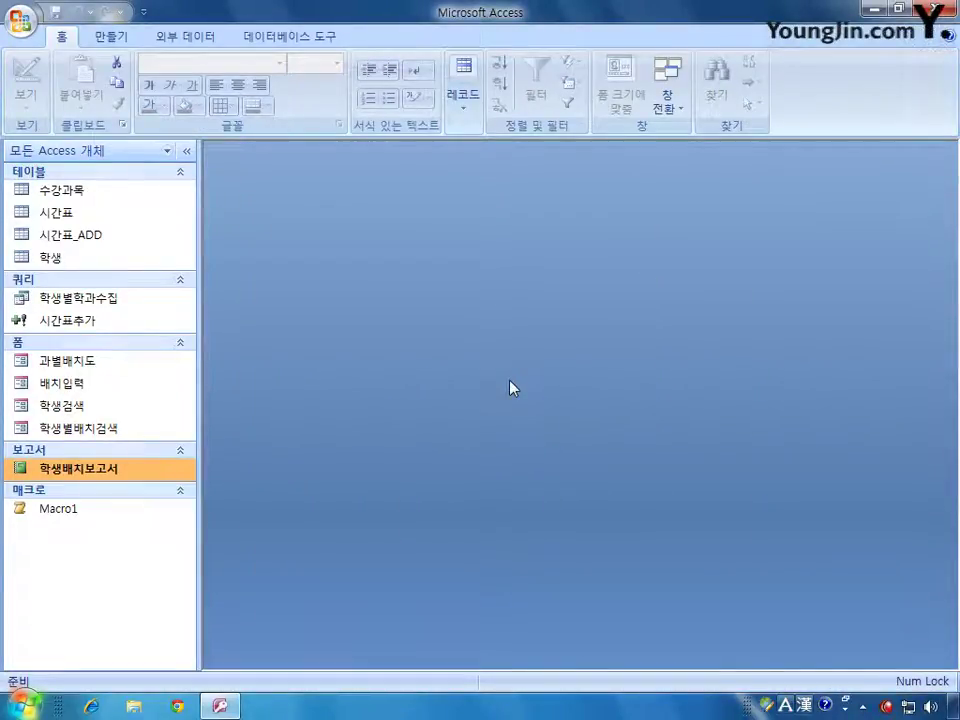
pyautogui.rightClick(94, 407)
pyautogui.click(154, 462)
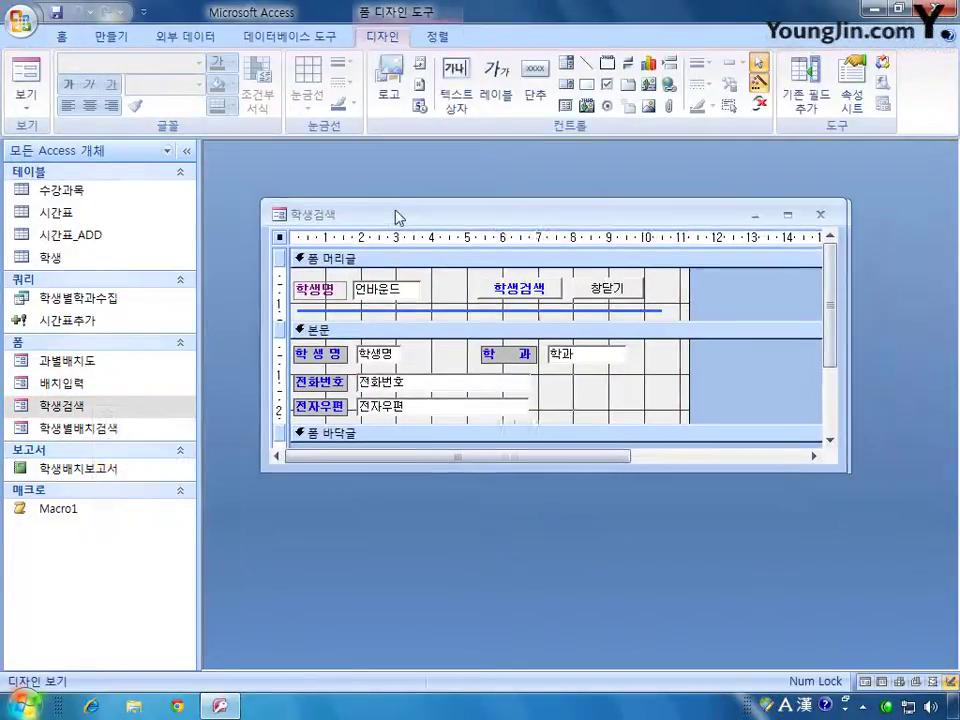
pyautogui.moveTo(396, 214); pyautogui.dragTo(386, 210)
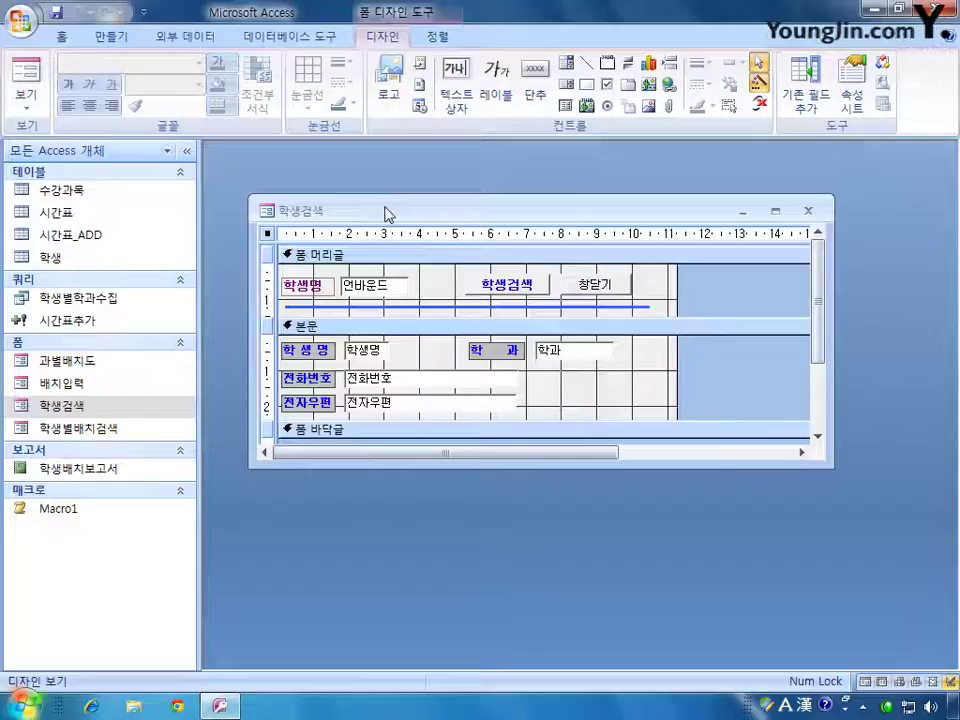
# Step: Set the On Click event of the 학생검색 button (Cmd검색) in the form header to [이벤트 프로시저]
pyautogui.click(524, 280)
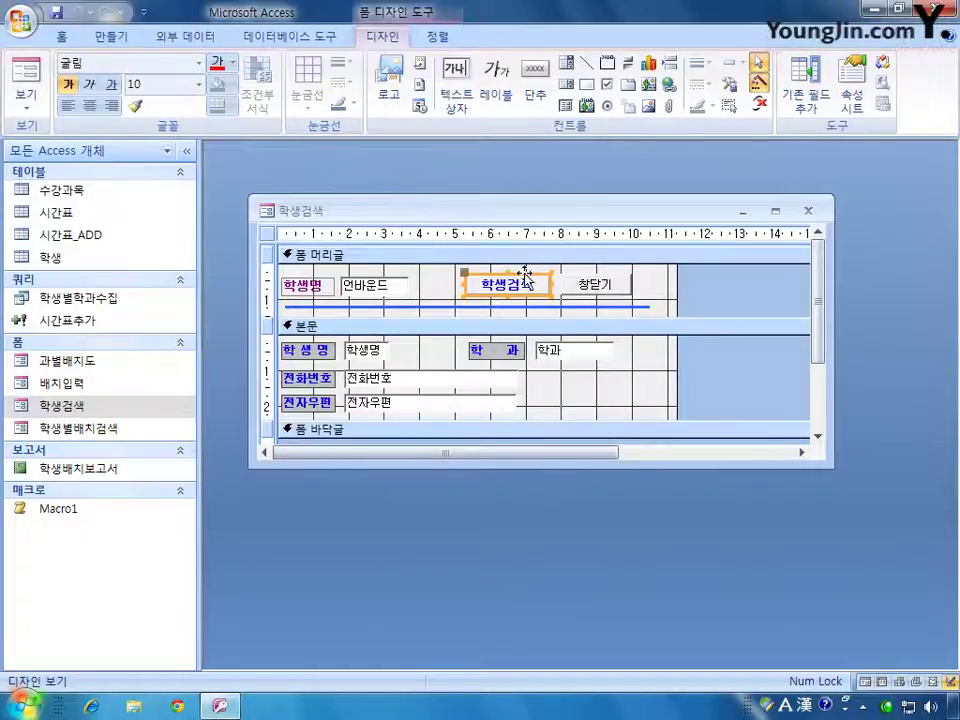
pyautogui.doubleClick(524, 280)
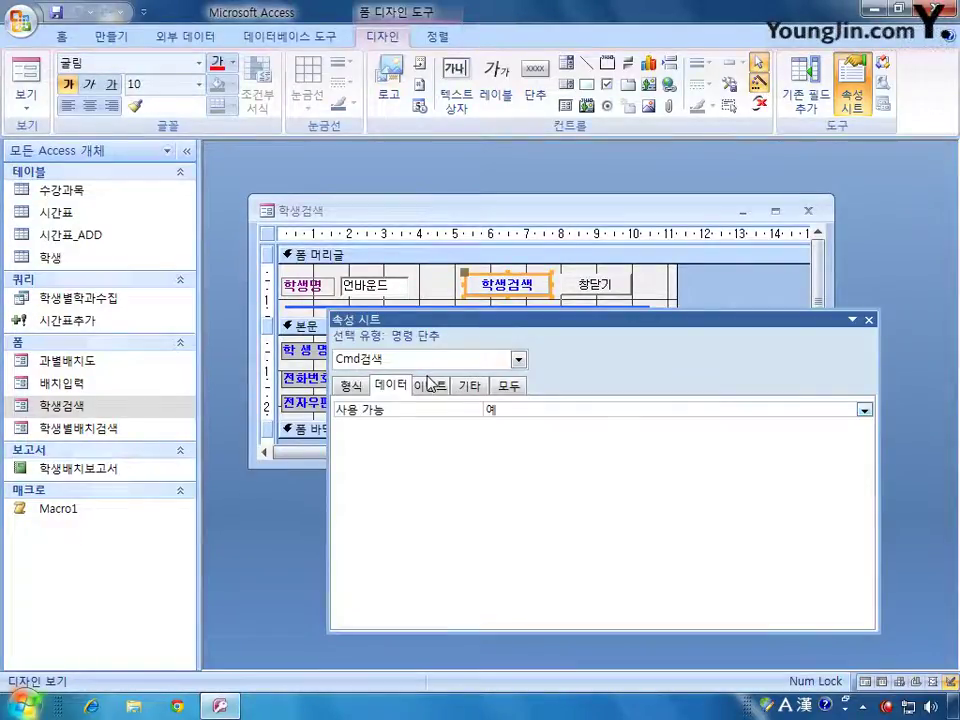
pyautogui.click(440, 388)
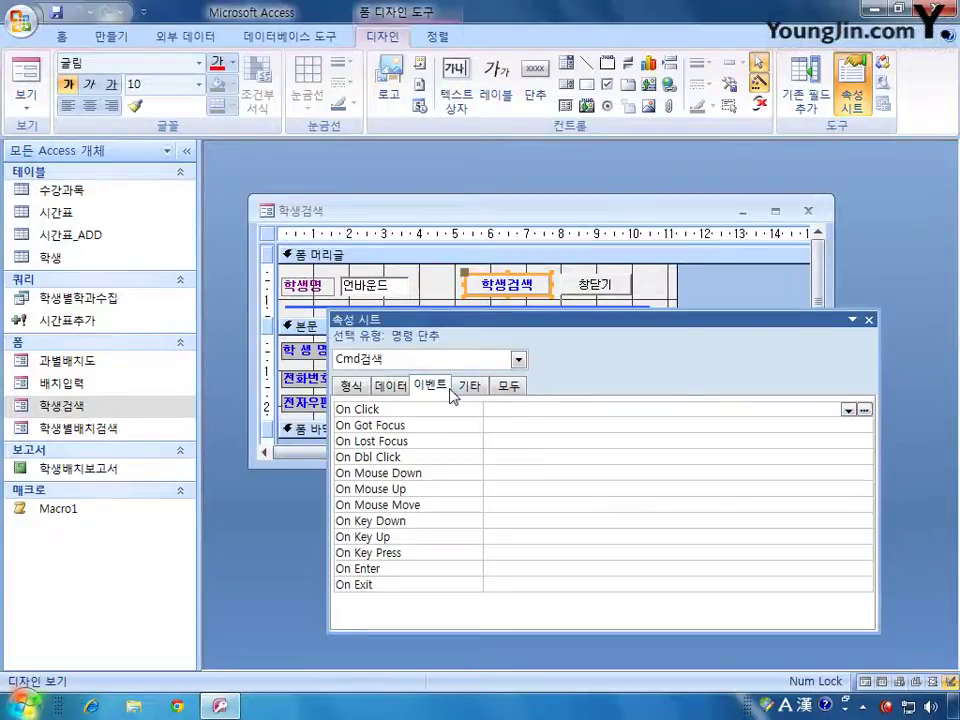
pyautogui.click(848, 411)
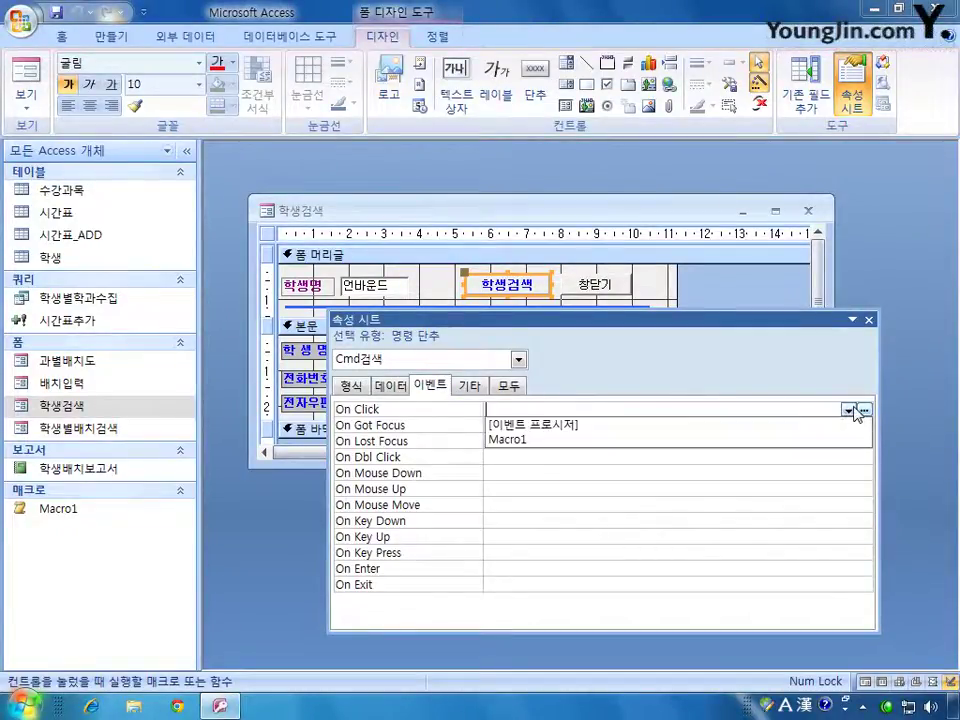
pyautogui.click(826, 425)
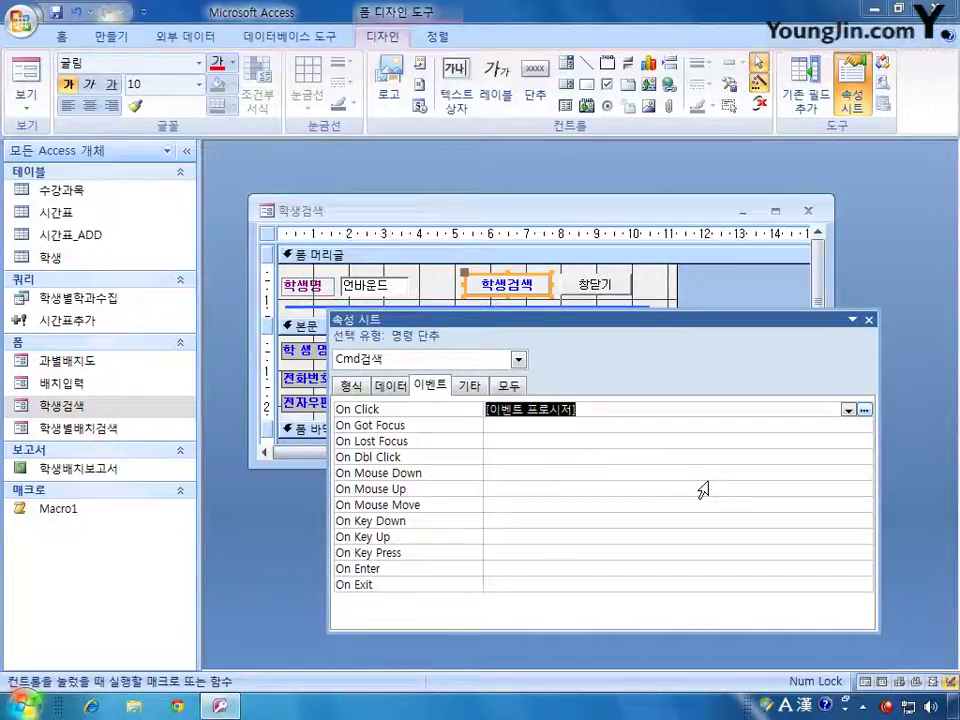
# Step: Check the unbound search box's name and the form's record source, and view the fields of the 학생 table
pyautogui.moveTo(589, 320); pyautogui.dragTo(576, 348)
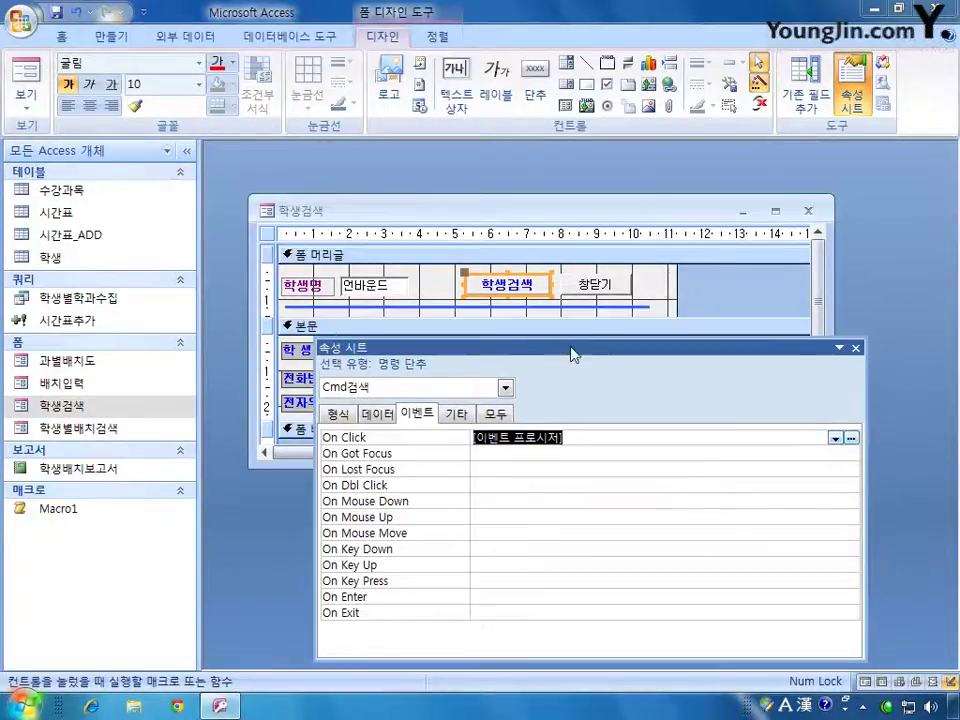
pyautogui.click(386, 289)
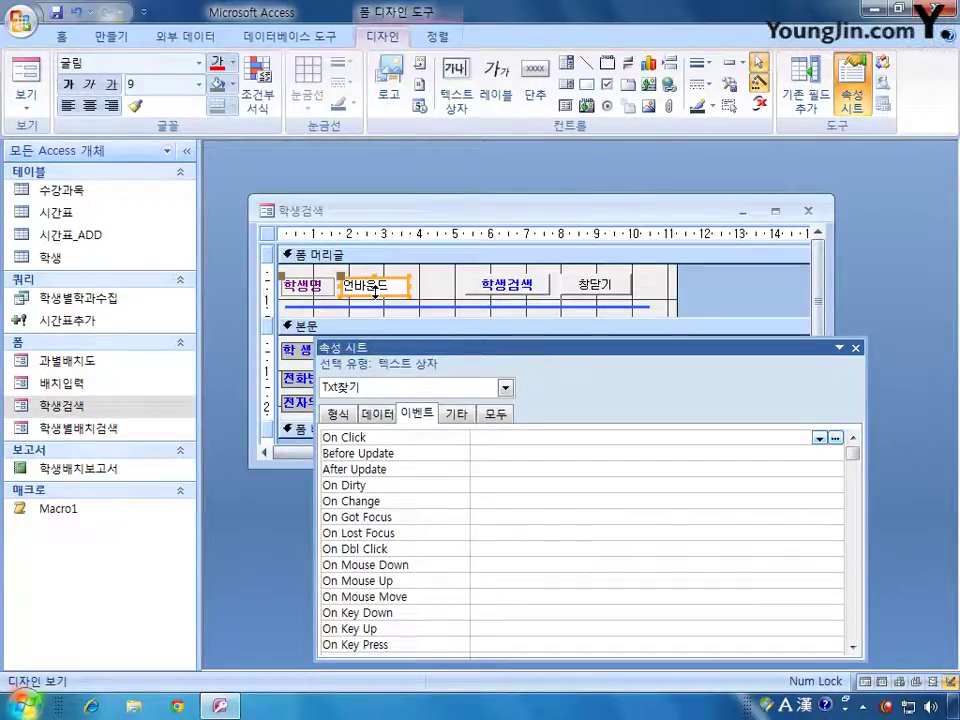
pyautogui.click(266, 233)
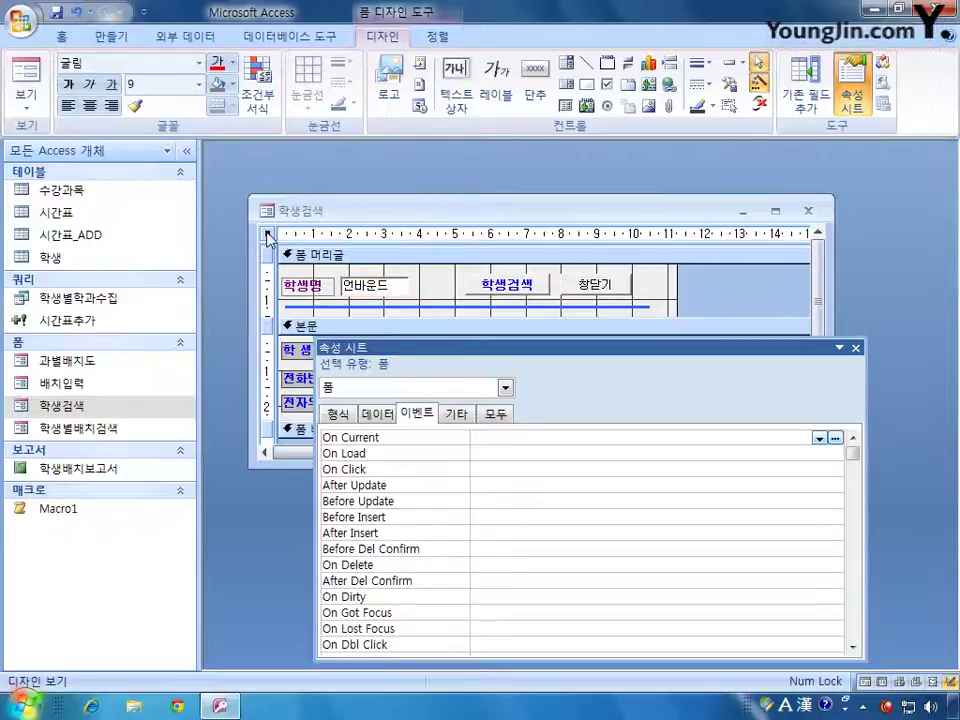
pyautogui.click(496, 413)
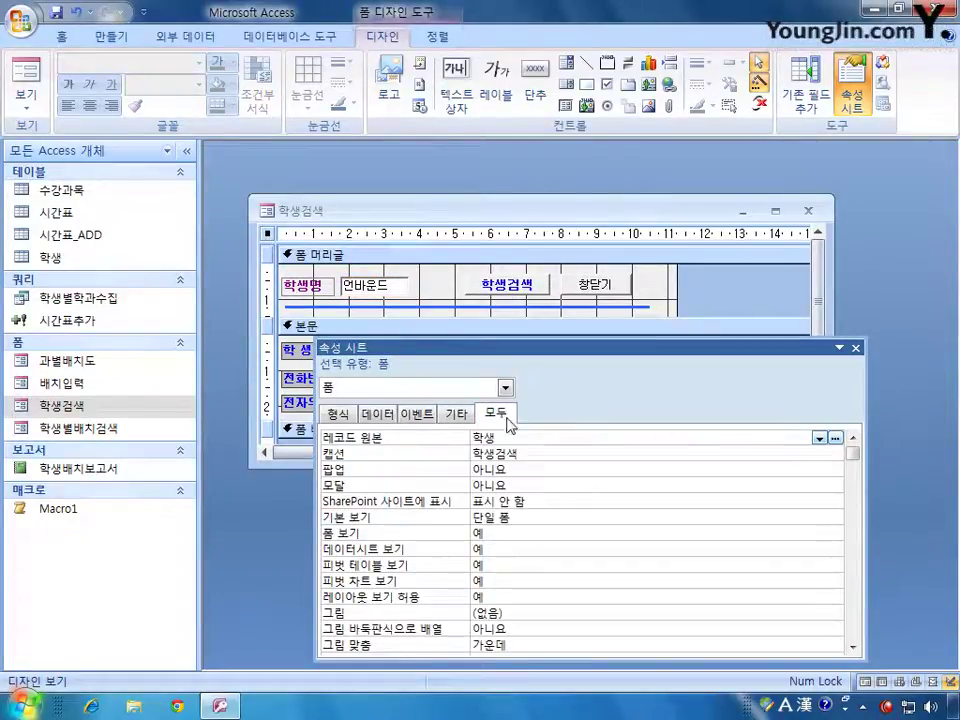
pyautogui.doubleClick(133, 256)
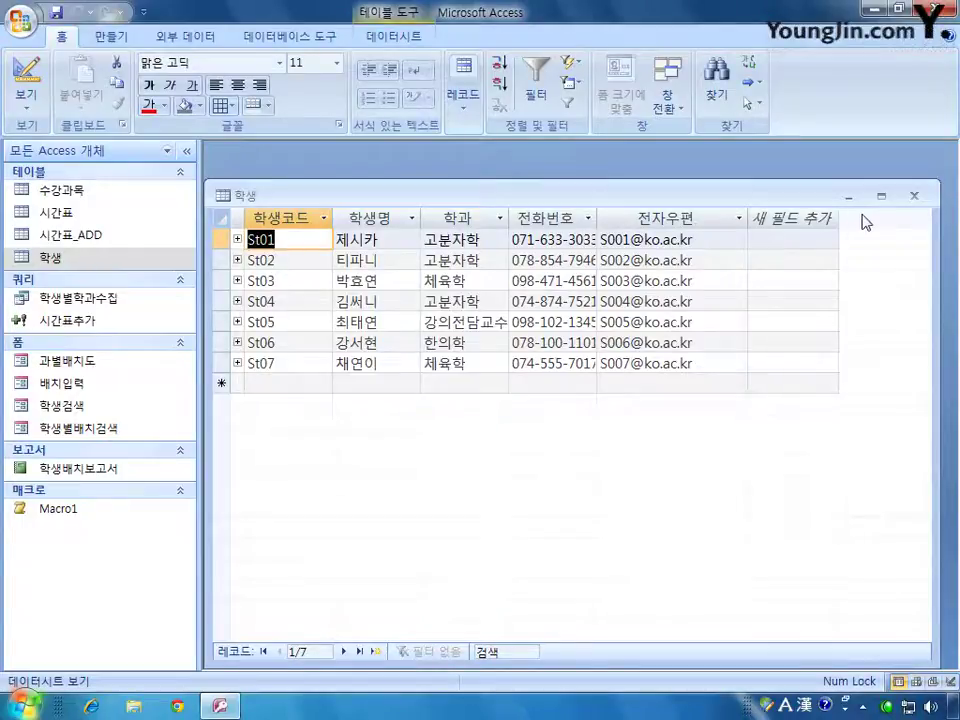
pyautogui.click(913, 196)
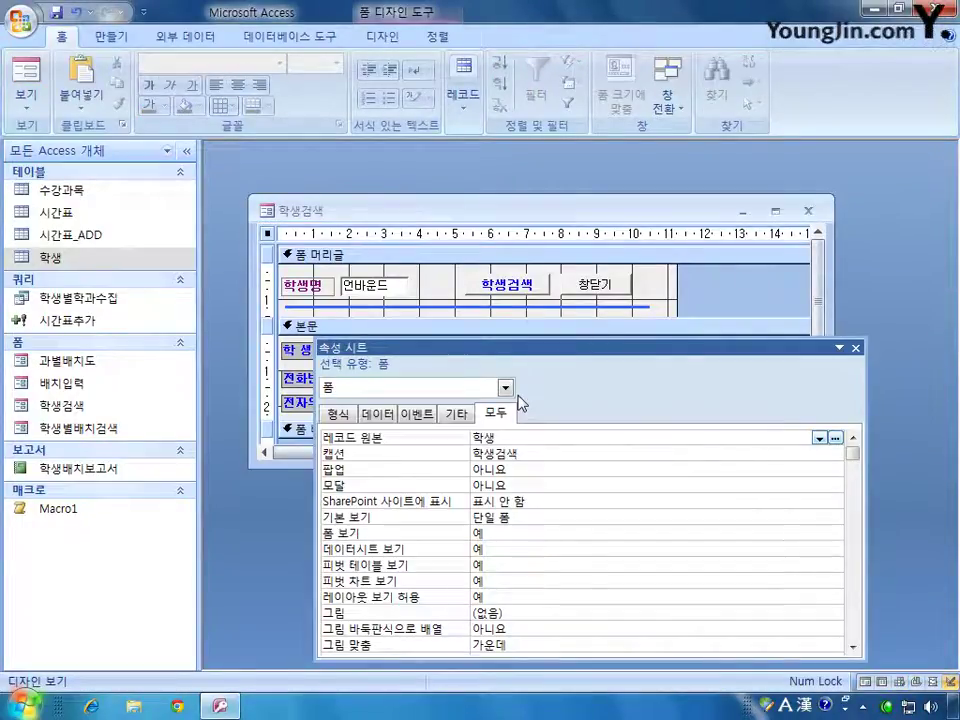
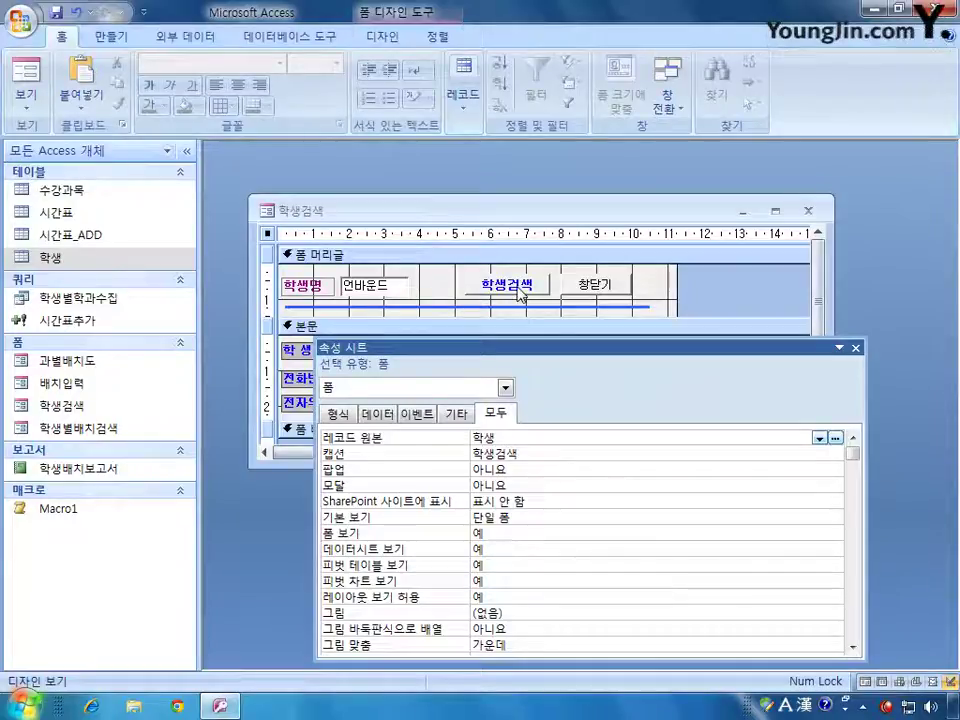
# Step: Open the code of the Cmd검색 button's On Click event procedure in the Visual Basic editor
pyautogui.click(520, 292)
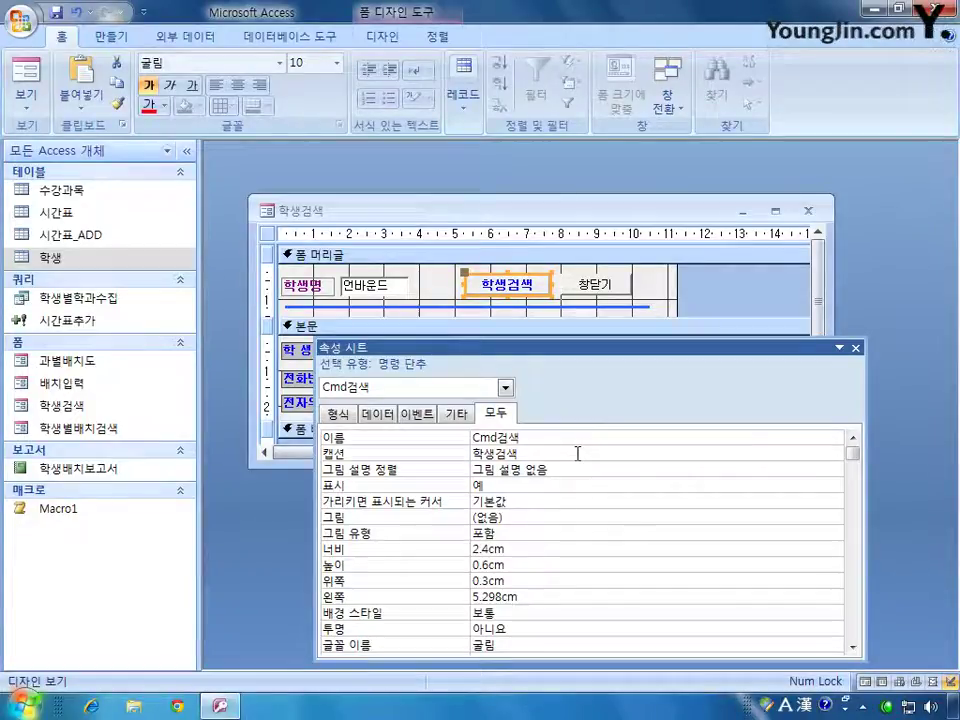
pyautogui.click(417, 413)
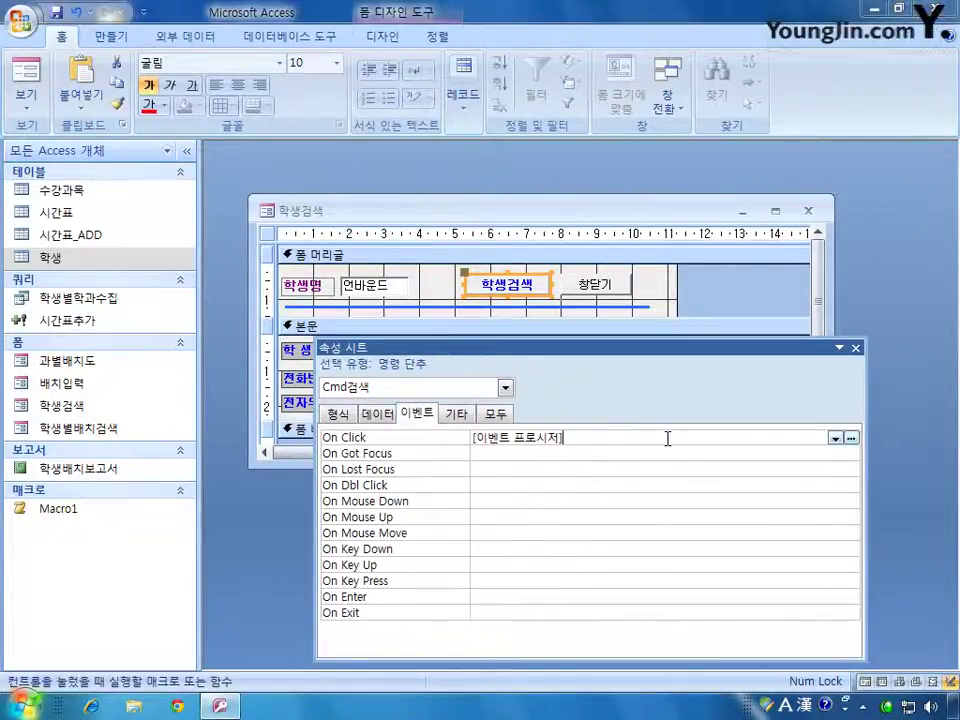
pyautogui.click(851, 438)
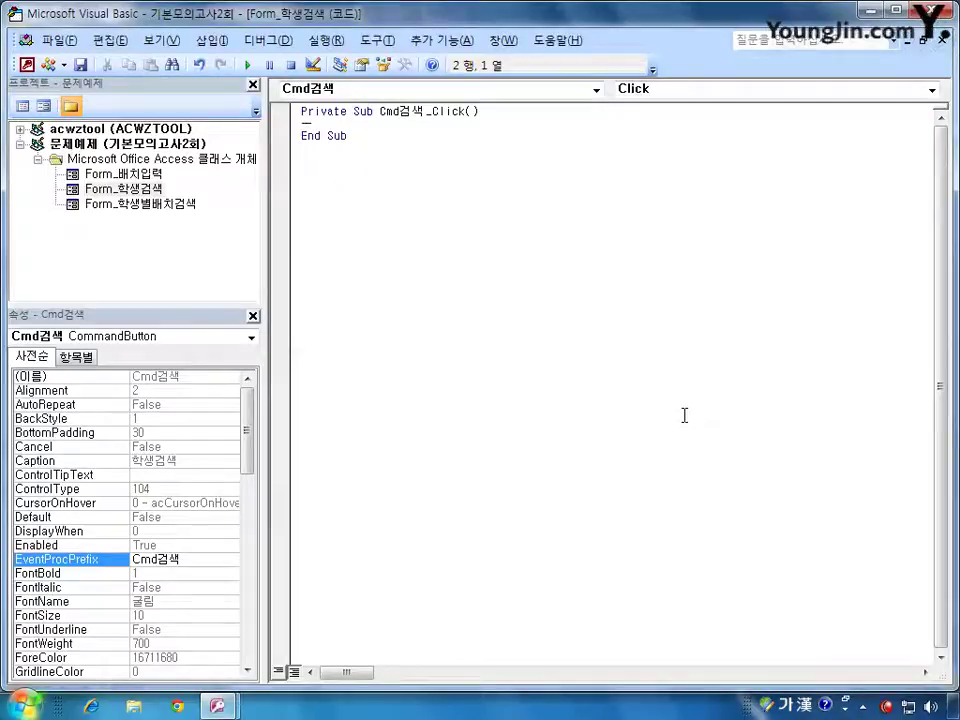
# Step: Write the line Me.Filter = 학생명 = Txt찾기 in the Cmd검색_Click procedure
pyautogui.write('me.fi')
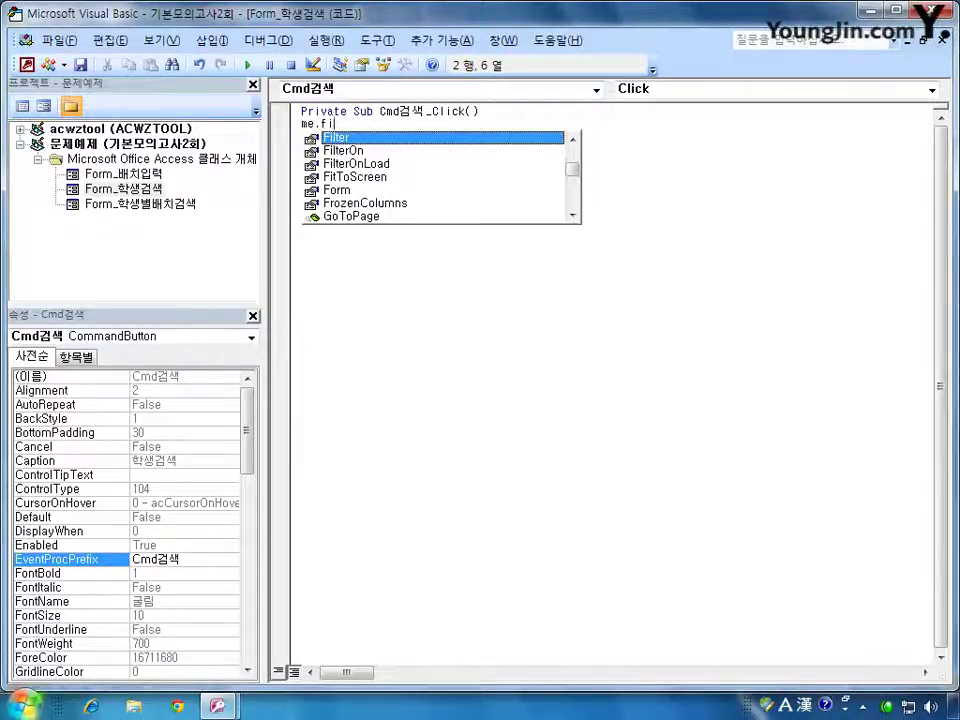
pyautogui.press('Tab')
pyautogui.write('=')
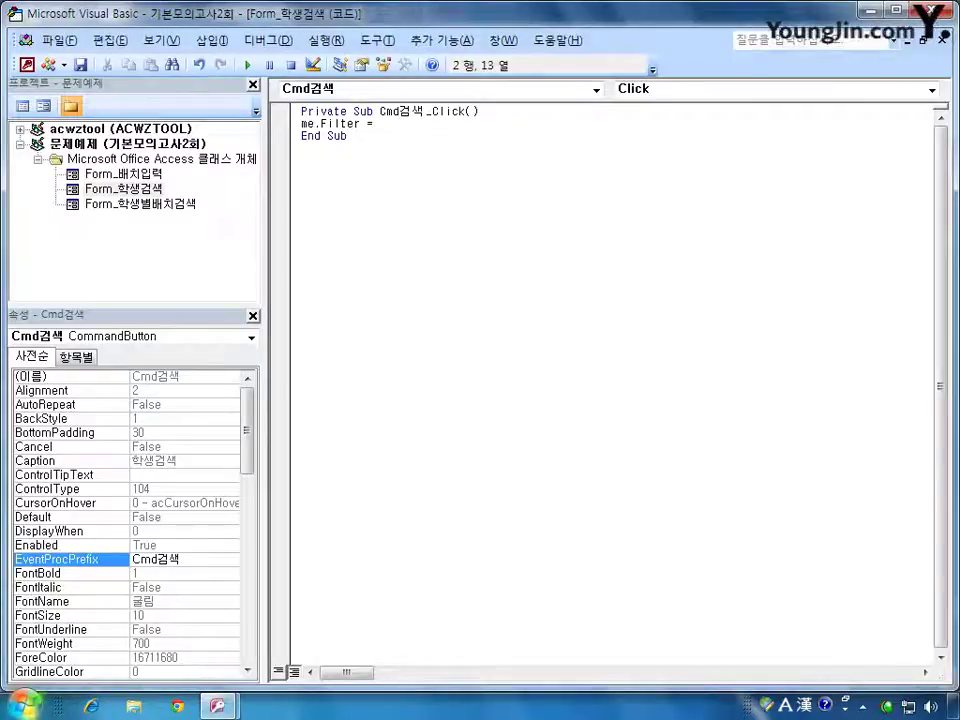
pyautogui.write('ㅇ')
pyautogui.press('BackSpace')
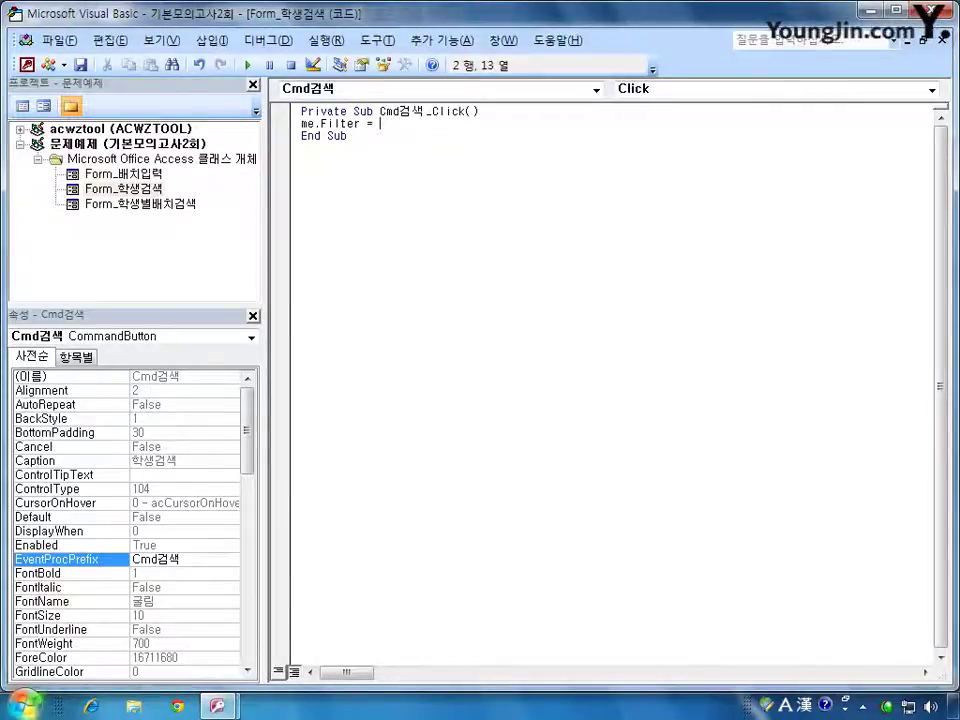
pyautogui.write('학생명 ')
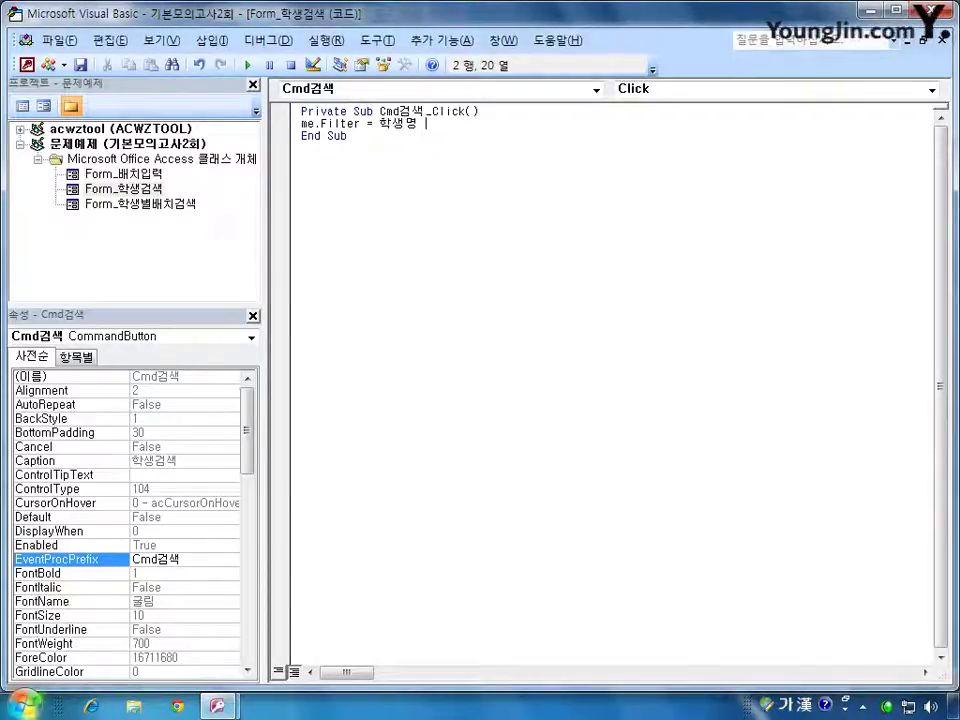
pyautogui.write('=')
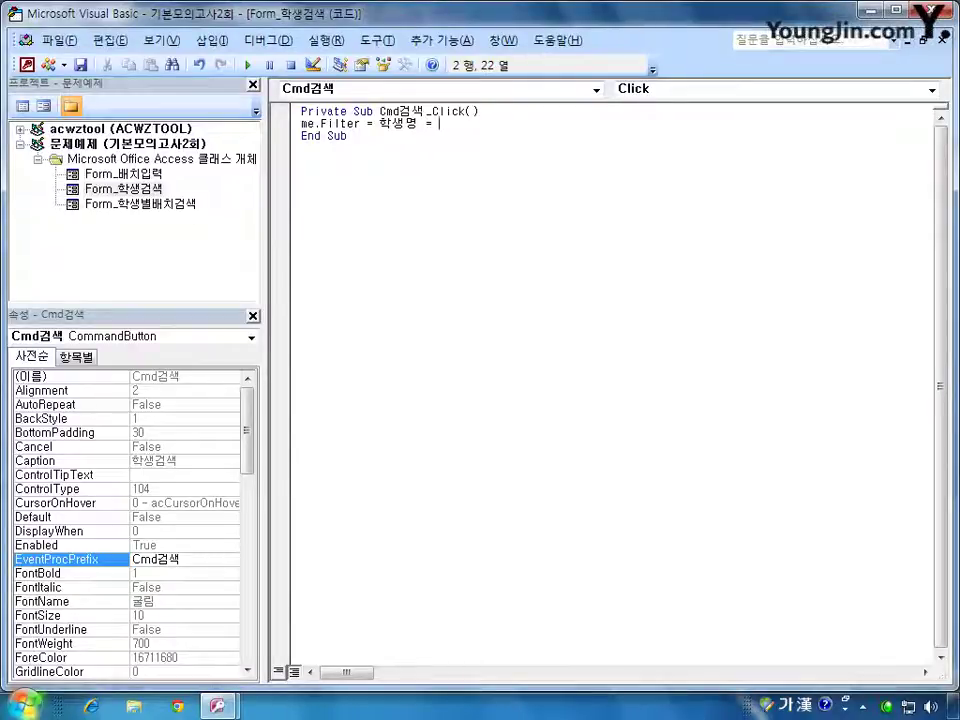
pyautogui.press('Hangul')
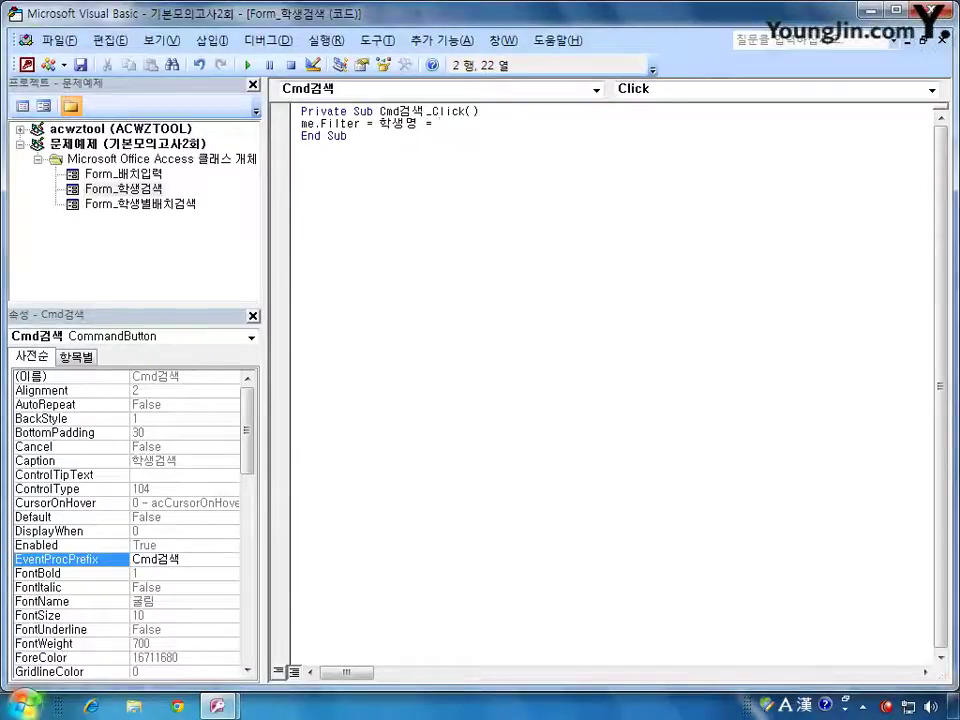
pyautogui.write('Txt')
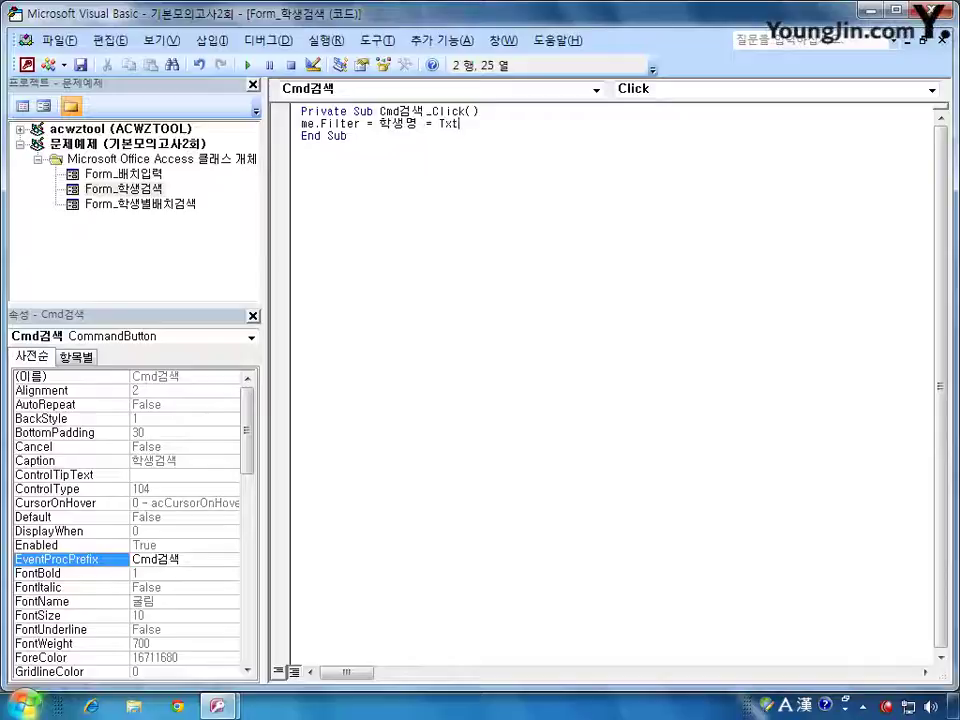
pyautogui.press('Hangul')
pyautogui.write('자')
pyautogui.write('찾기')
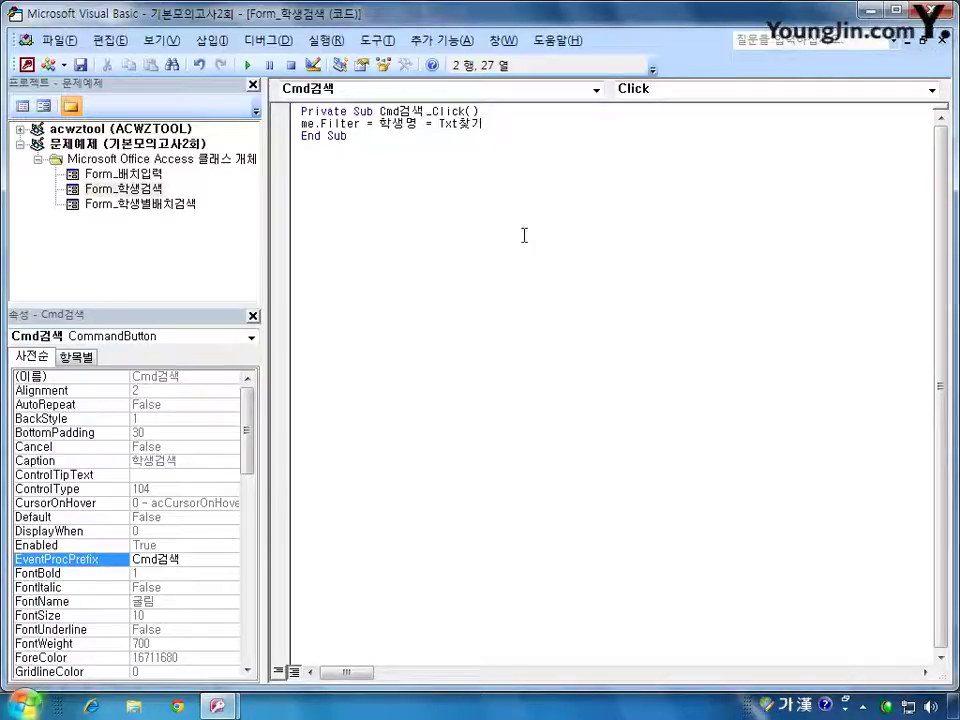
pyautogui.moveTo(380, 124); pyautogui.dragTo(484, 128)
pyautogui.click(414, 133)
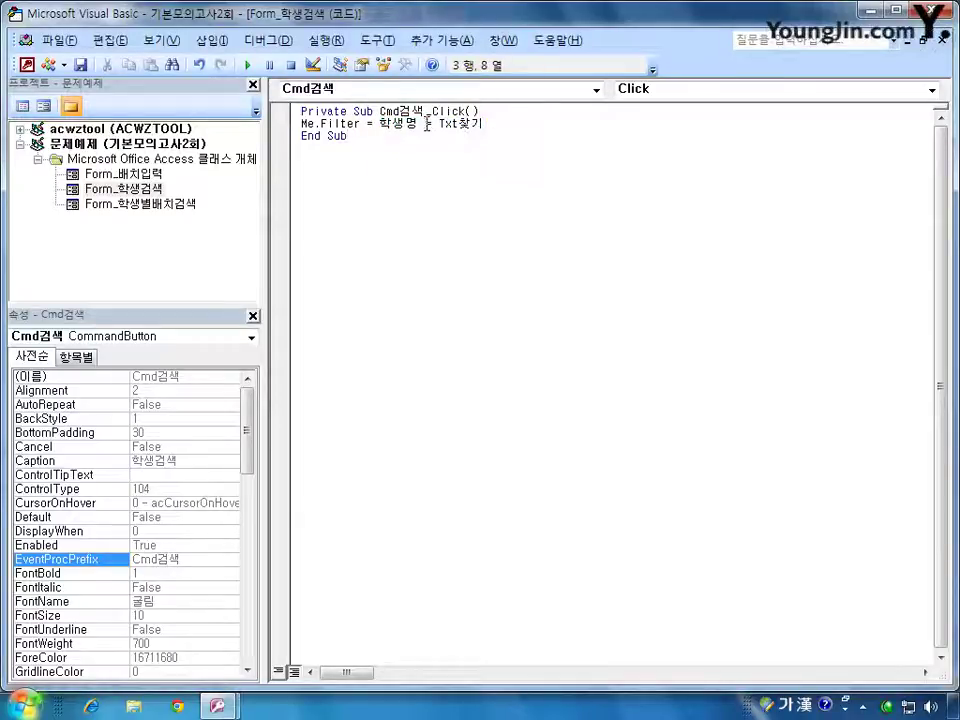
# Step: Replace the second equals sign in the filter line with like and put a * wildcard before and after Txt찾기
pyautogui.click(430, 124)
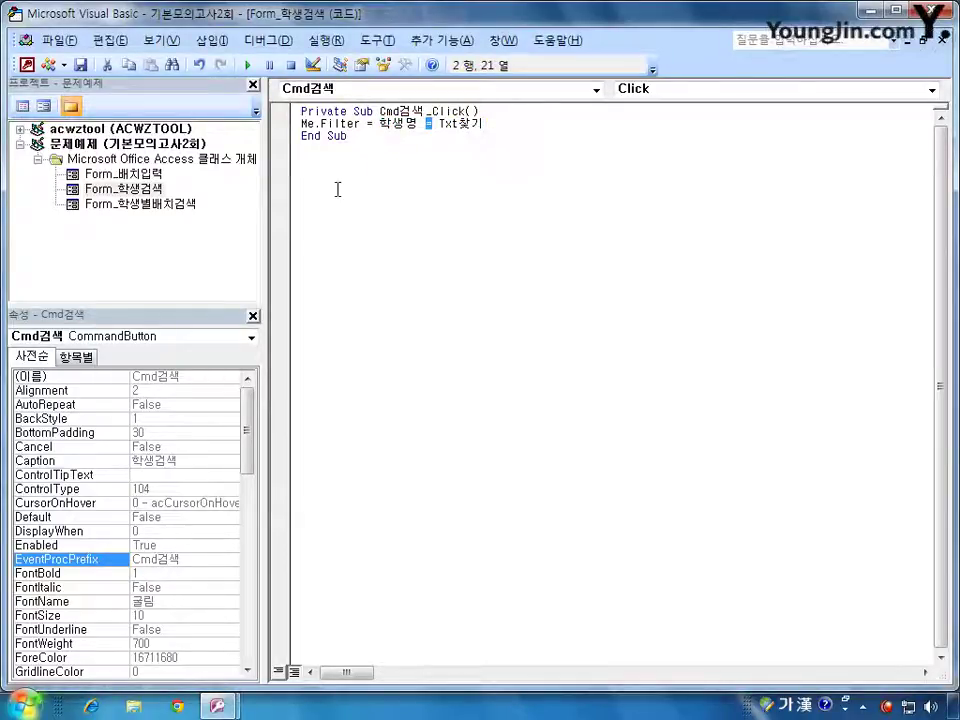
pyautogui.press('BackSpace')
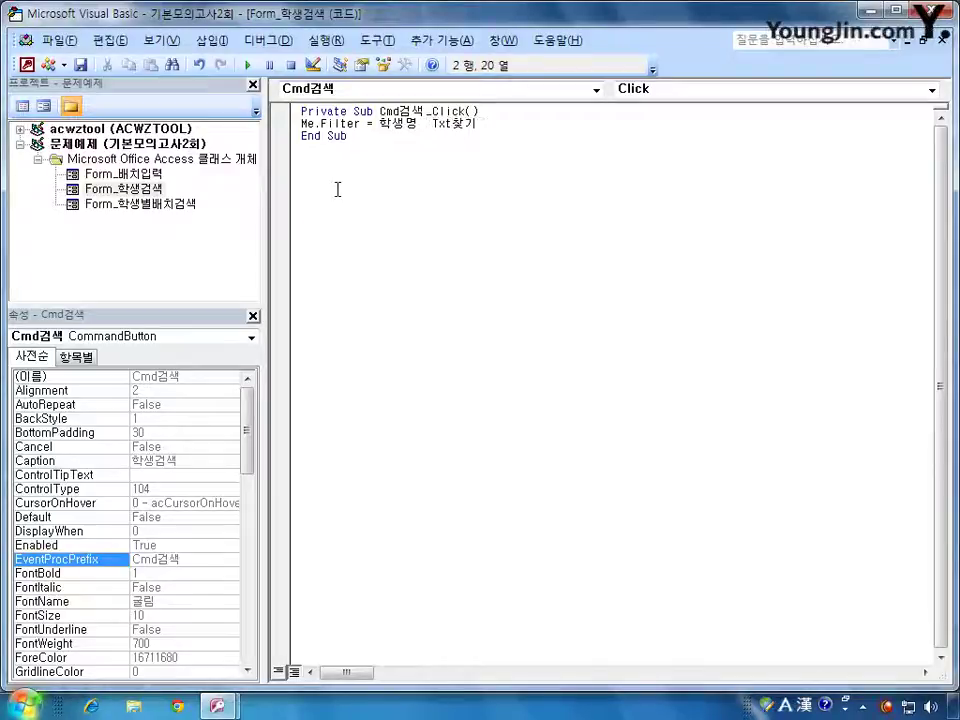
pyautogui.write('like ')
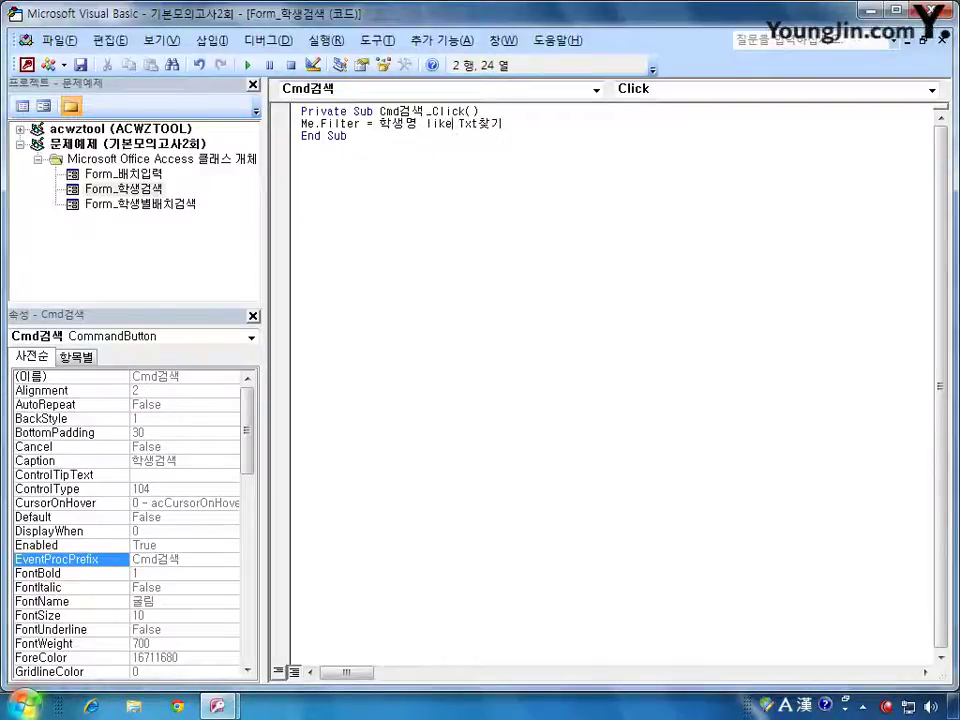
pyautogui.write("'*")
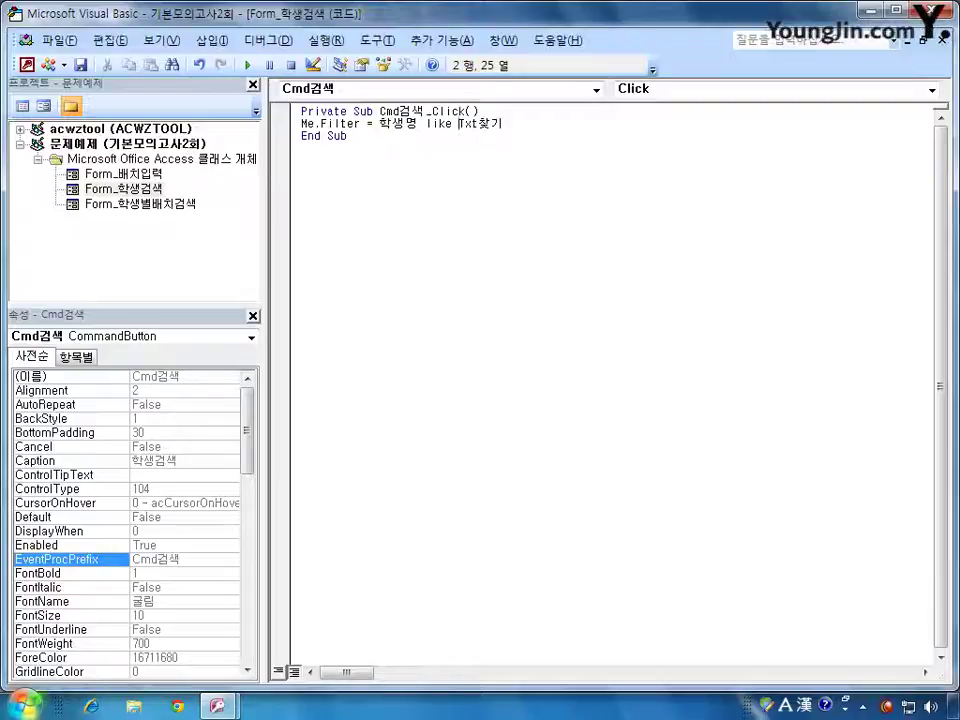
pyautogui.write('"')
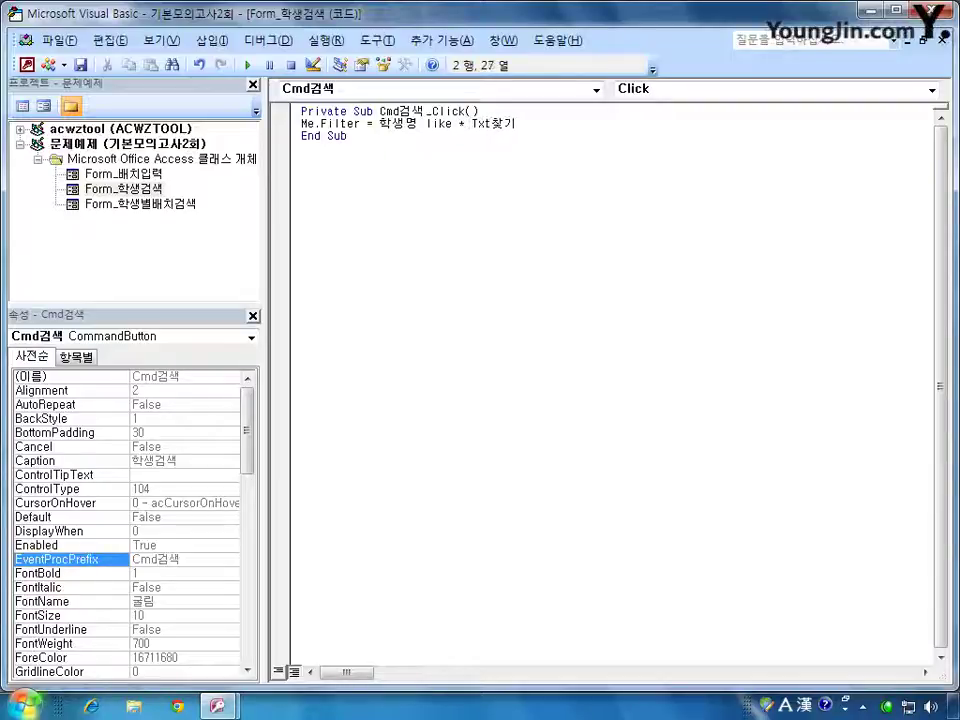
pyautogui.press('Right')
pyautogui.press('Right')
pyautogui.press('Right')
pyautogui.press('Right')
pyautogui.press('Right')
pyautogui.write('+')
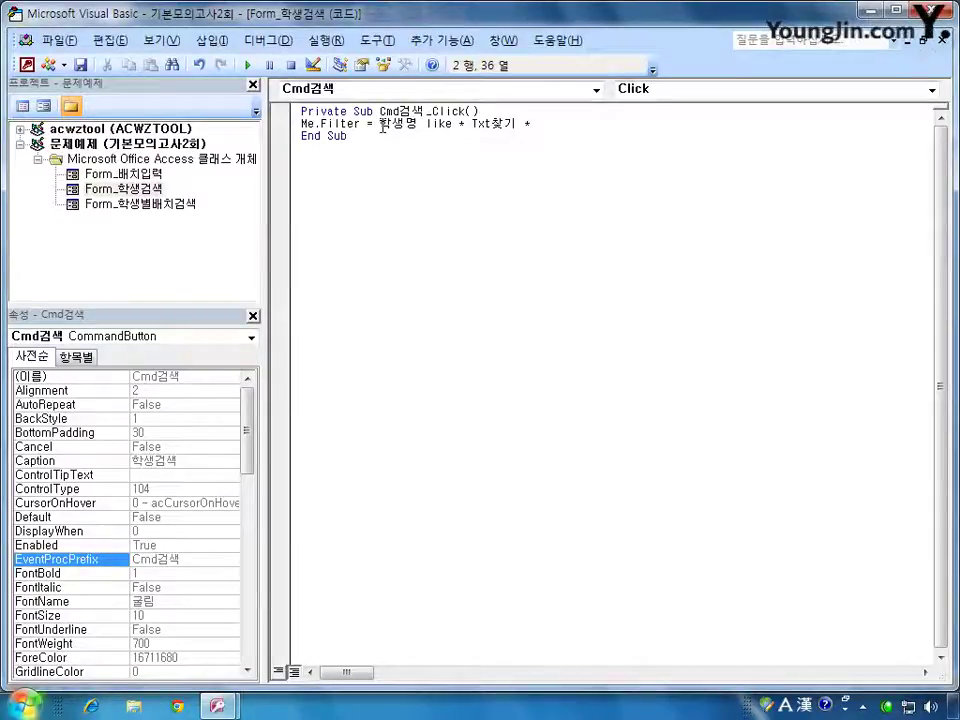
pyautogui.moveTo(380, 124); pyautogui.dragTo(422, 124)
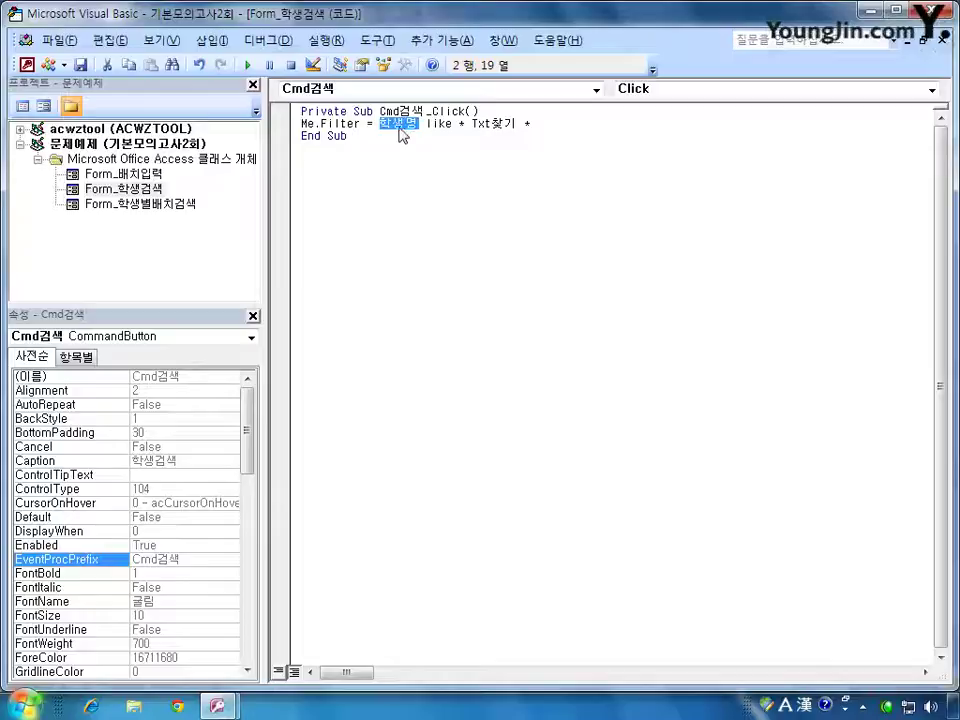
pyautogui.click(460, 124)
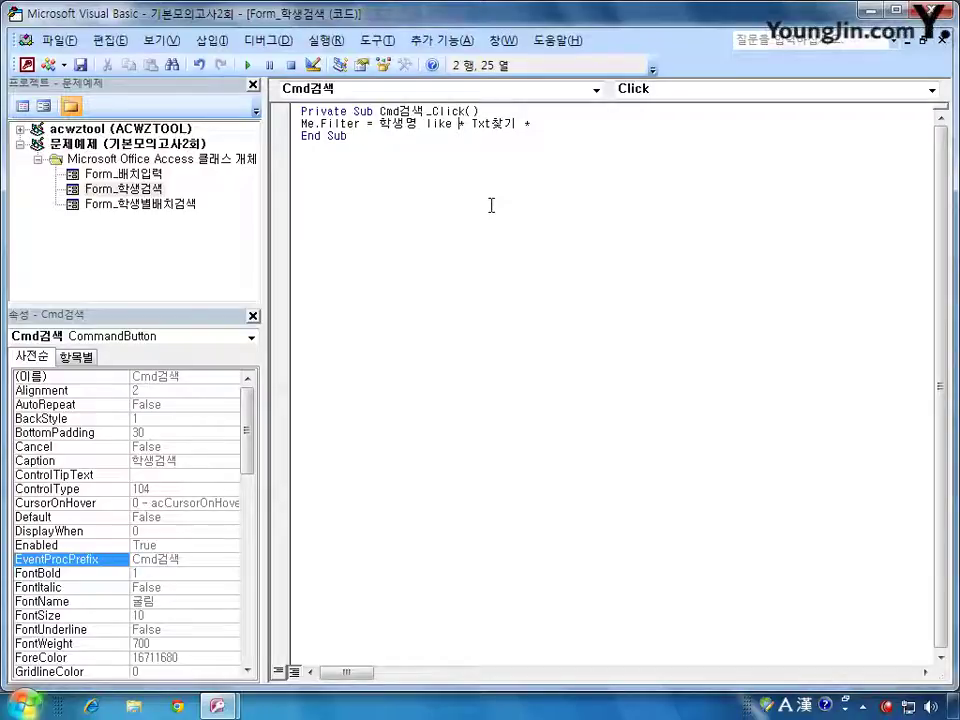
# Step: Enclose the * Txt찾기 * pattern of the filter line in single quotes
pyautogui.write("'")
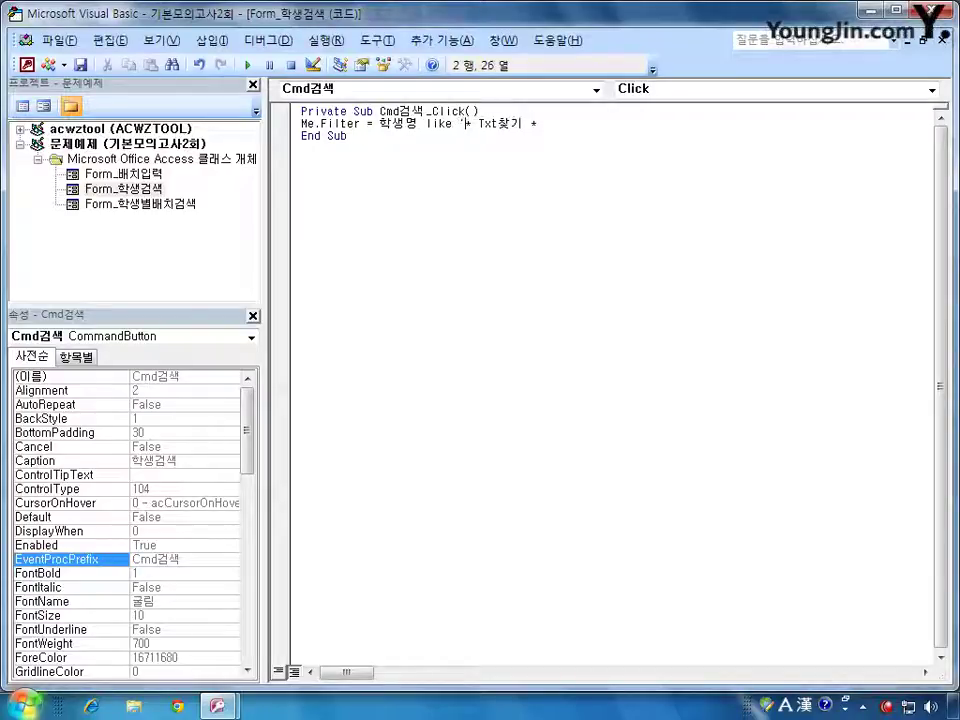
pyautogui.click(541, 124)
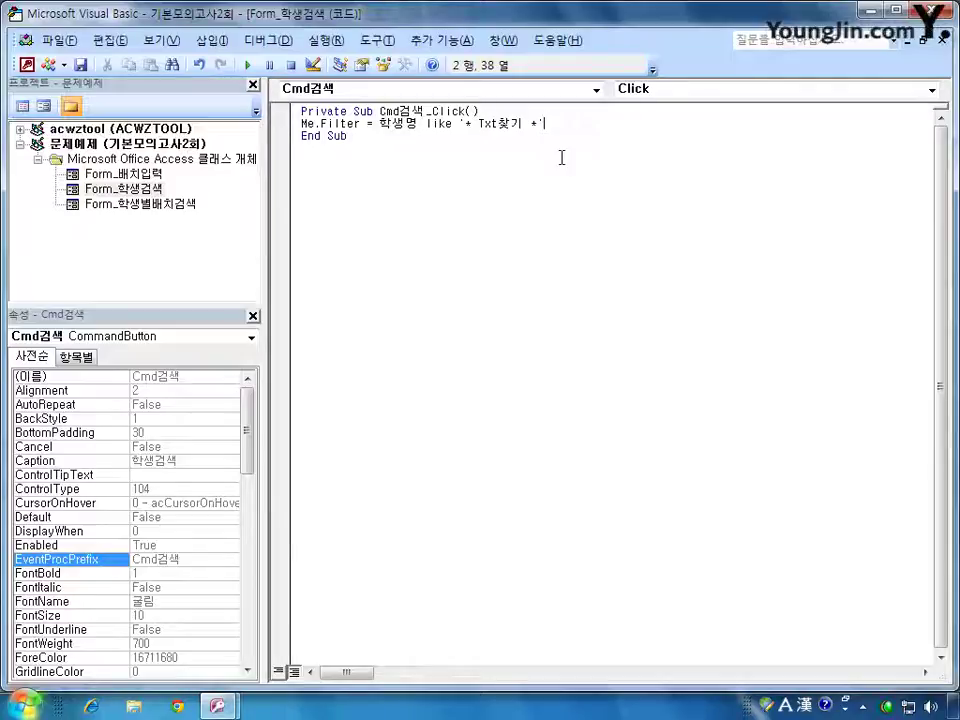
pyautogui.moveTo(465, 123); pyautogui.dragTo(537, 123)
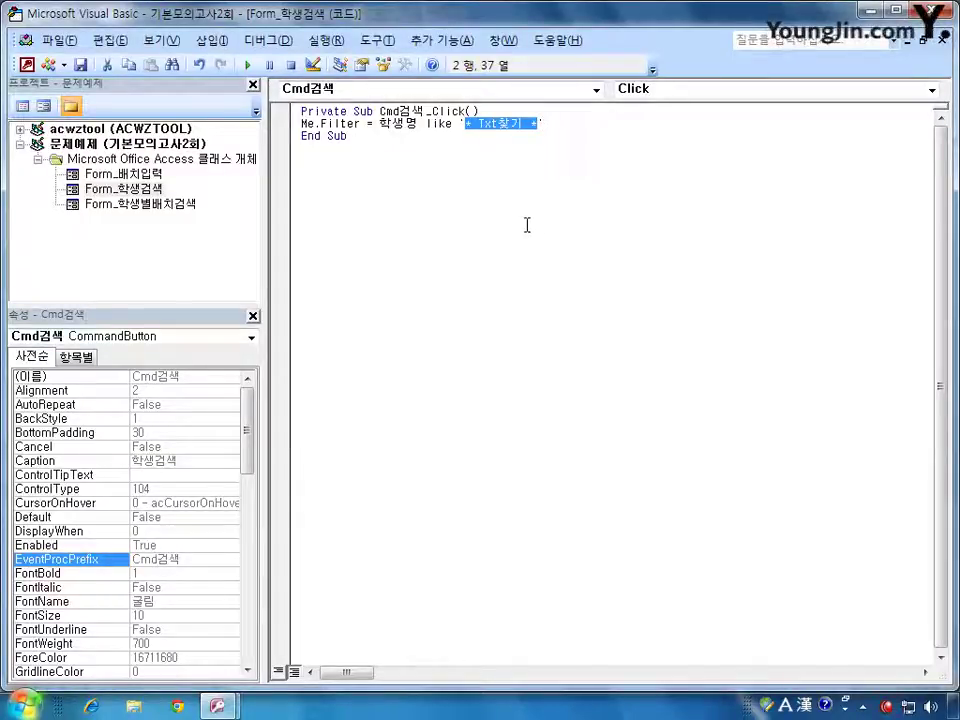
pyautogui.click(483, 133)
pyautogui.click(452, 424)
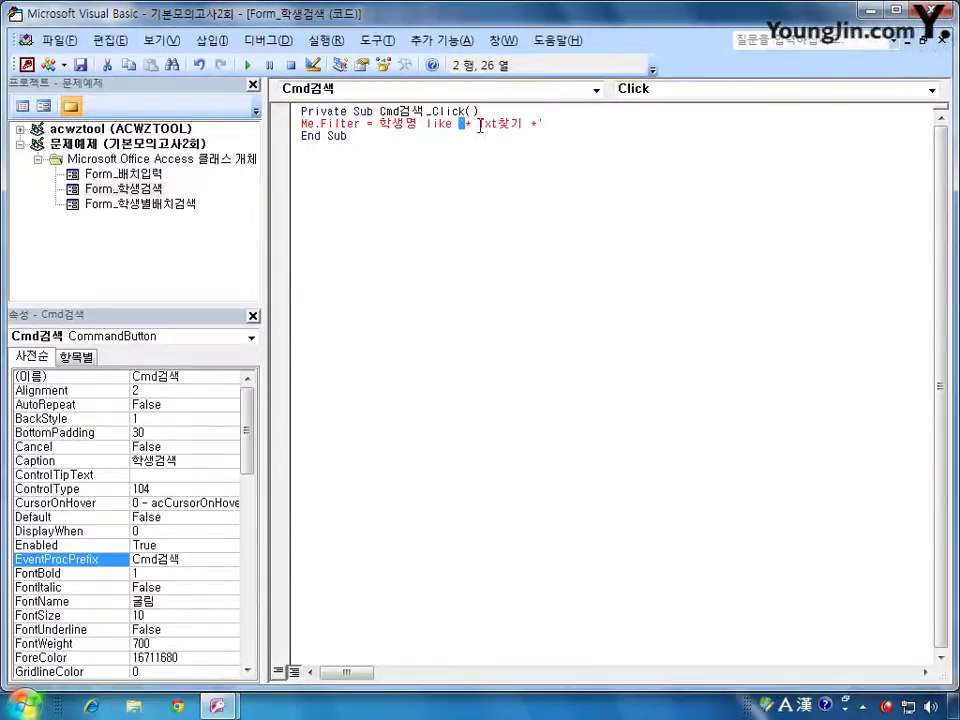
# Step: Put double quotes around the literal parts "학생명 like '*" and "*'", leaving Txt찾기 outside the quotes
pyautogui.moveTo(478, 125); pyautogui.dragTo(520, 126)
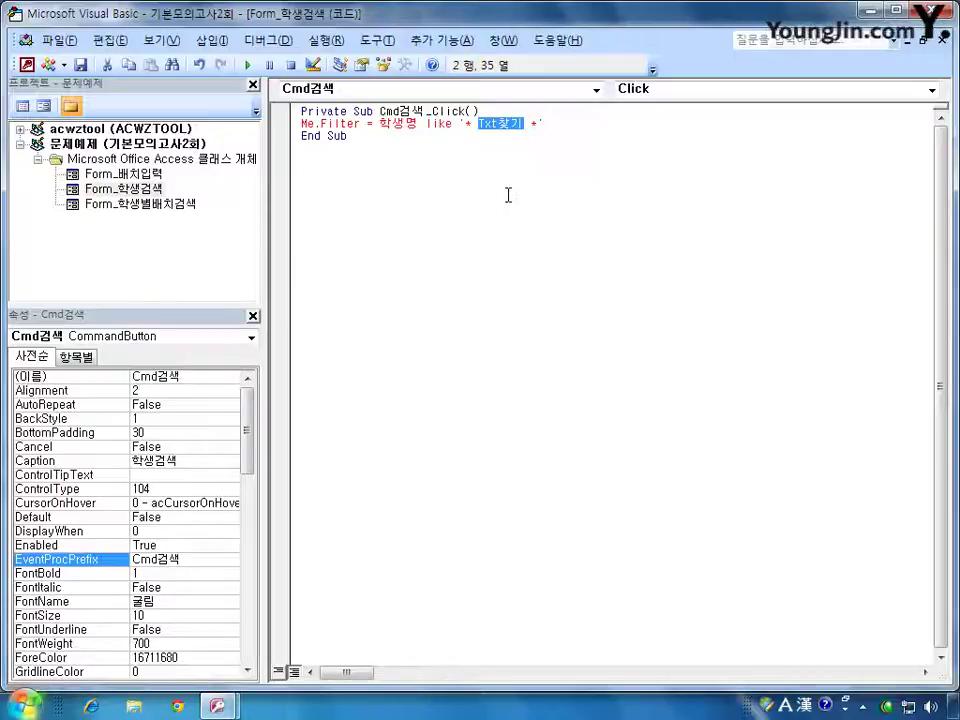
pyautogui.click(470, 126)
pyautogui.write('"')
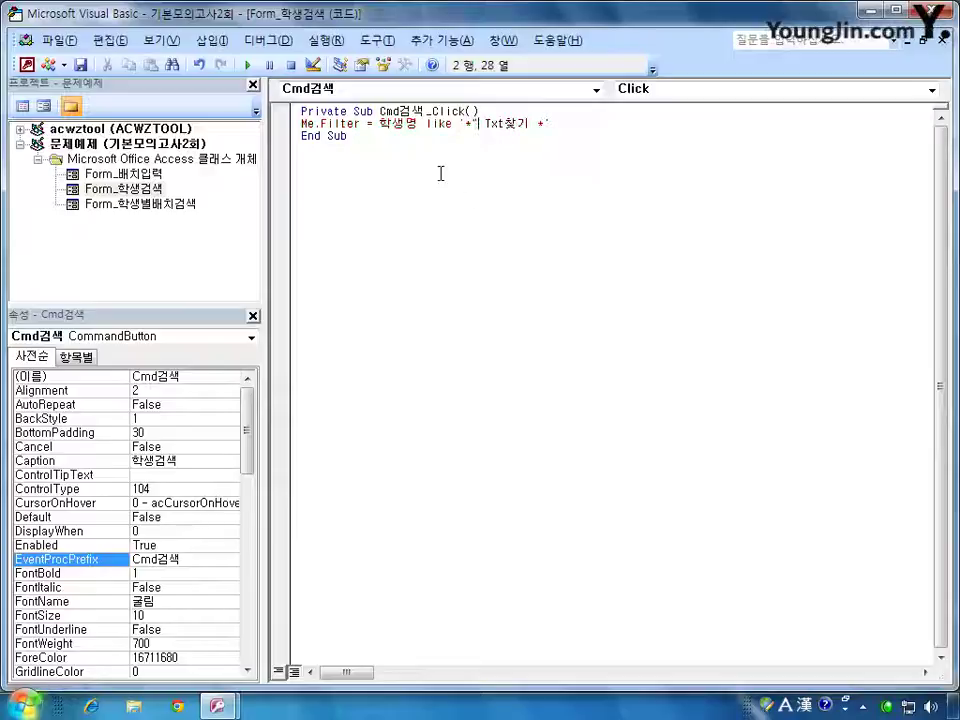
pyautogui.click(379, 124)
pyautogui.write('"')
pyautogui.click(546, 124)
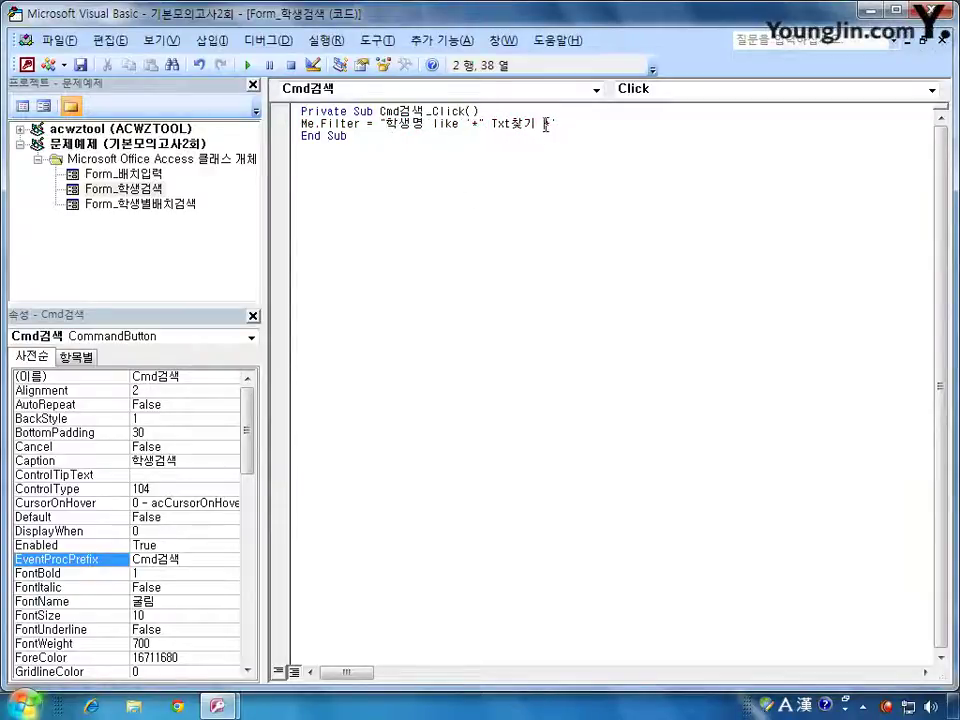
pyautogui.write('"*')
pyautogui.press('End')
pyautogui.write('"')
# Step: Join Txt찾기 to the quoted strings before and after it with the & operator
pyautogui.click(491, 124)
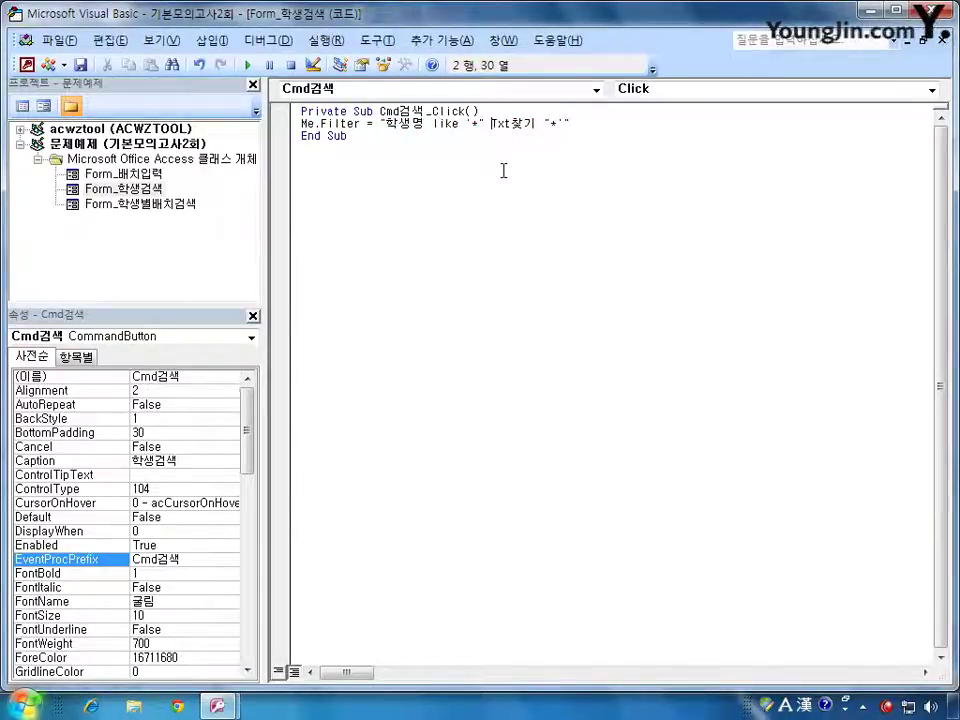
pyautogui.write('&')
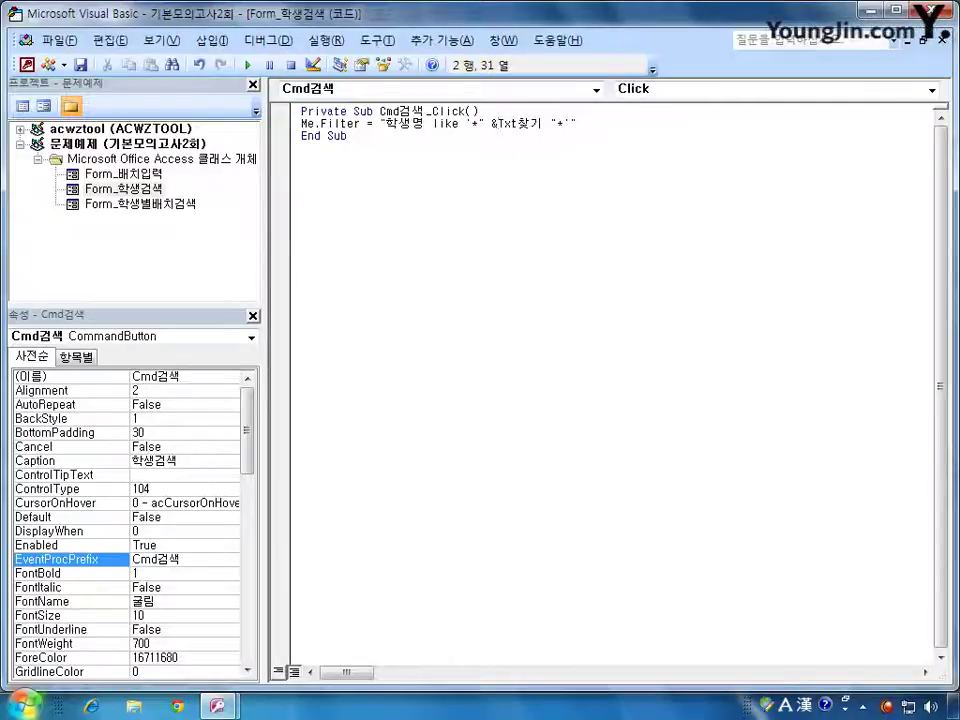
pyautogui.press('Right')
pyautogui.press('Right')
pyautogui.press('Right')
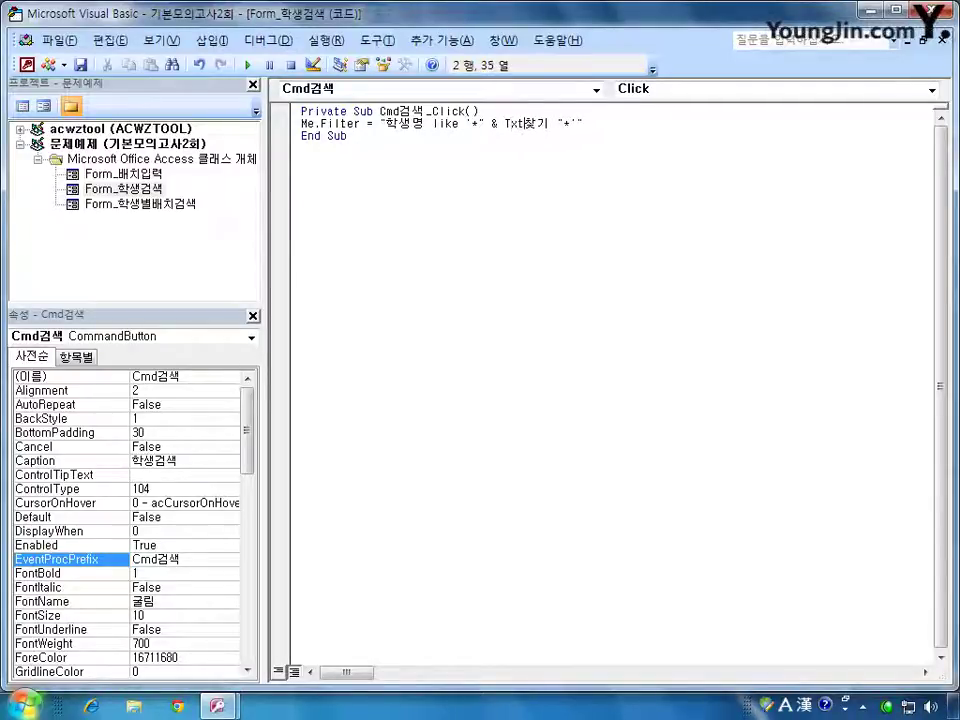
pyautogui.write('&')
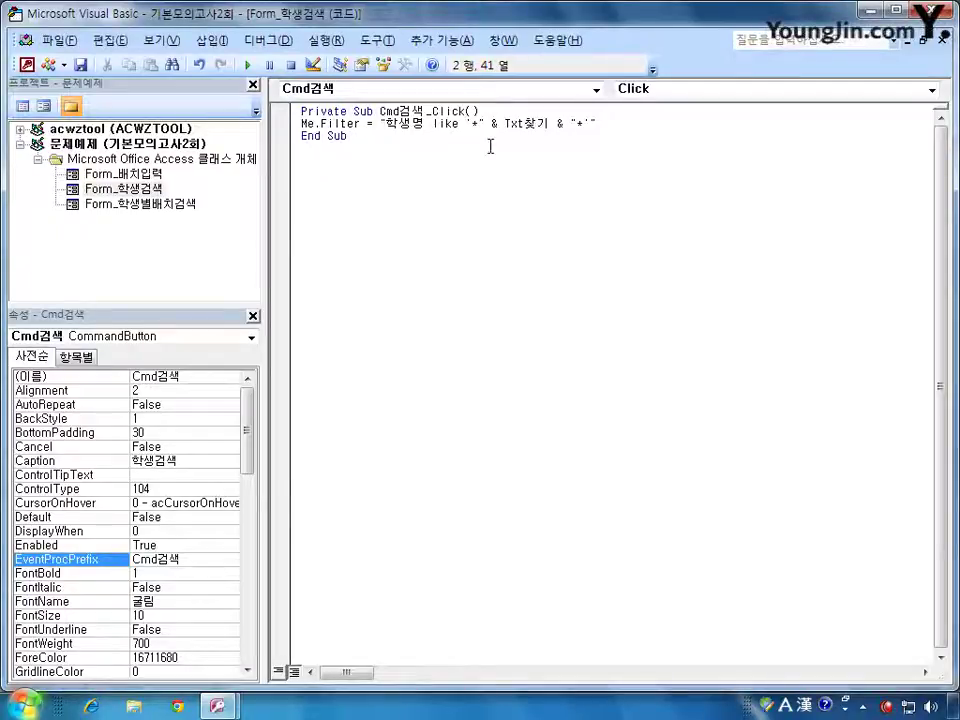
# Step: Add the line Me.FilterOn = True below the filter line in the Cmd검색_Click procedure
pyautogui.click(621, 122)
pyautogui.press('Return')
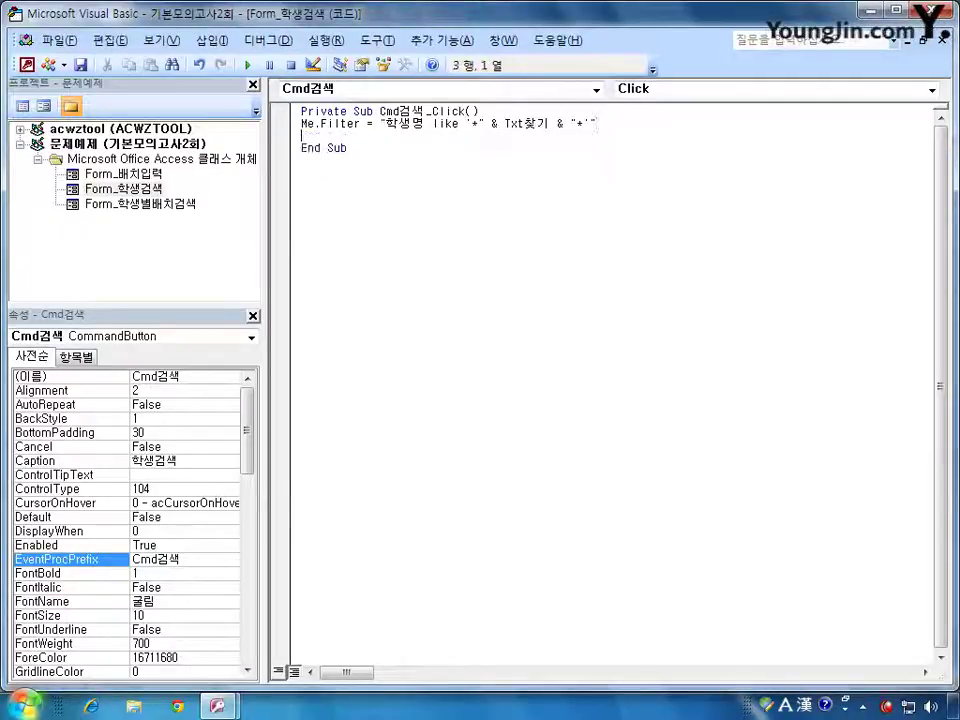
pyautogui.write('me.fil')
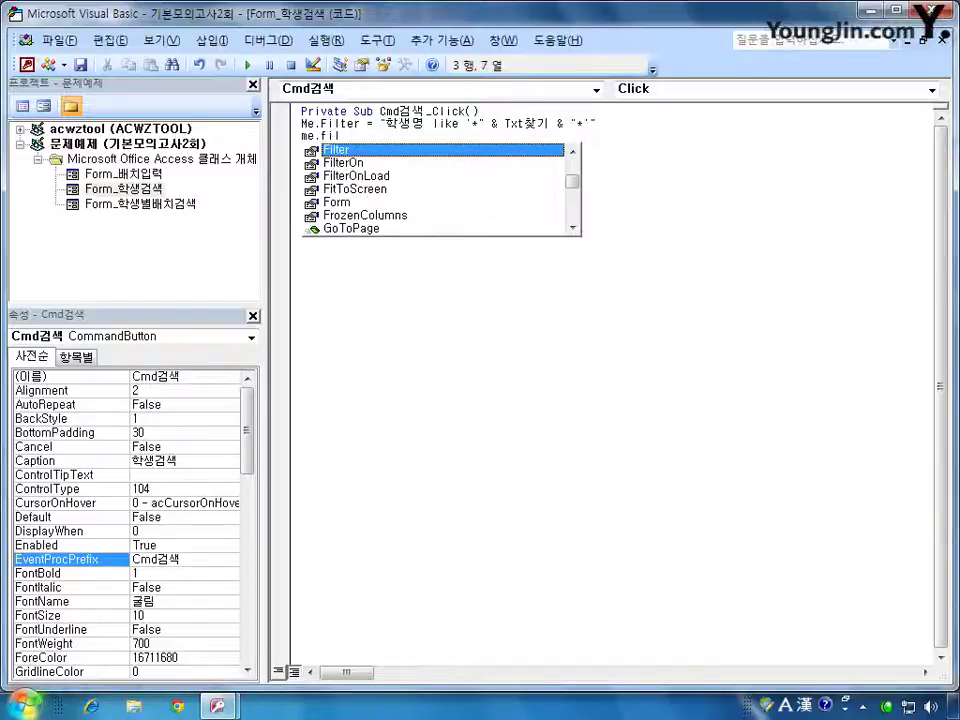
pyautogui.press('Down')
pyautogui.press('Tab')
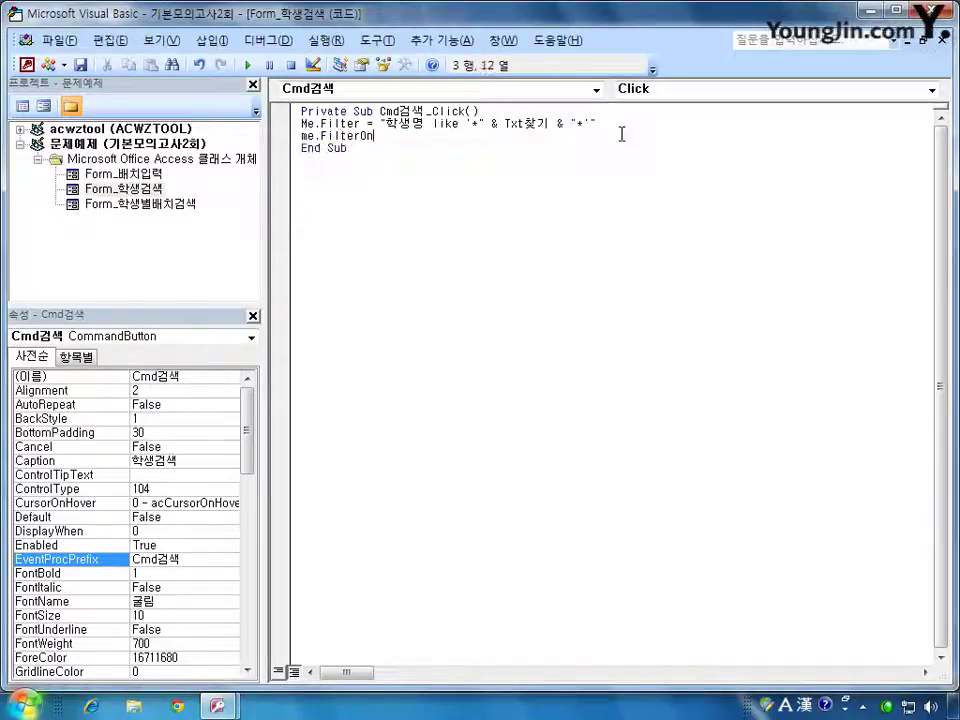
pyautogui.write('=')
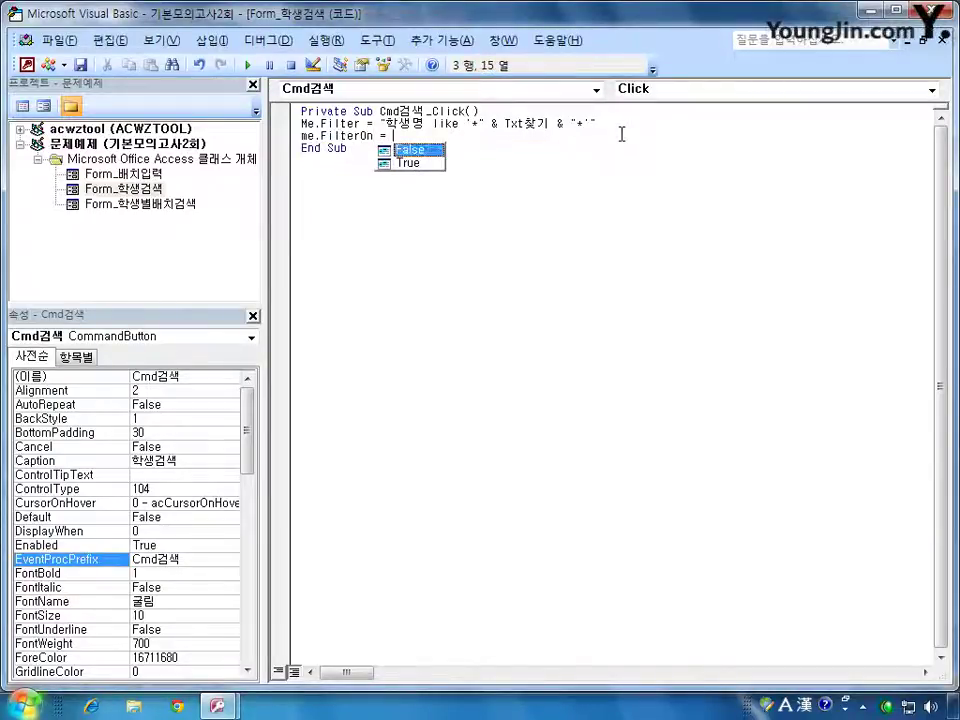
pyautogui.press('Down')
pyautogui.press('Tab')
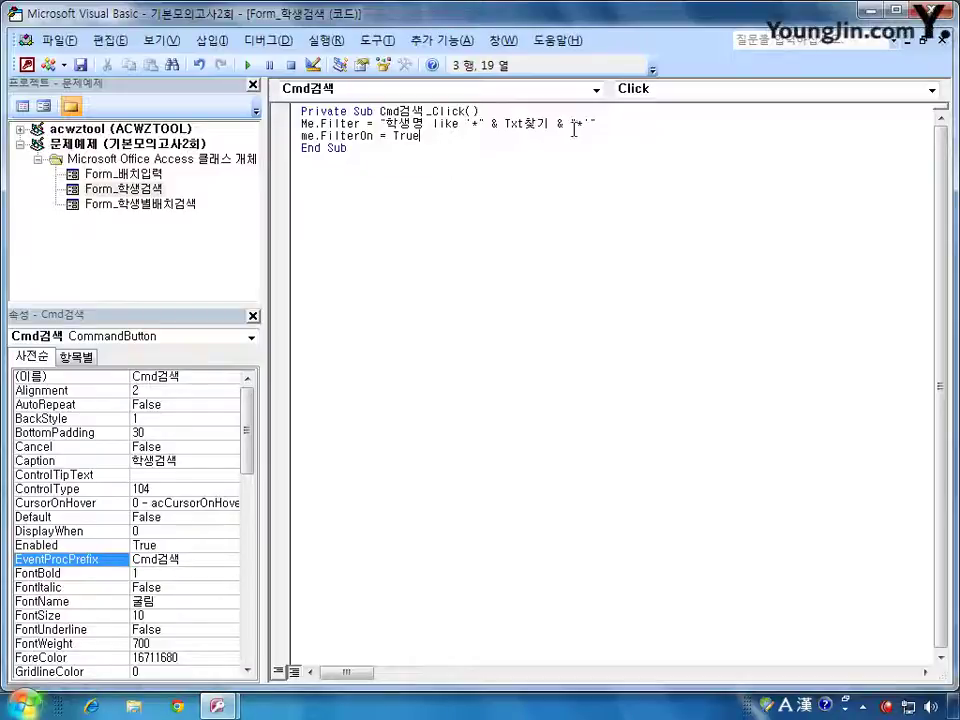
pyautogui.click(493, 158)
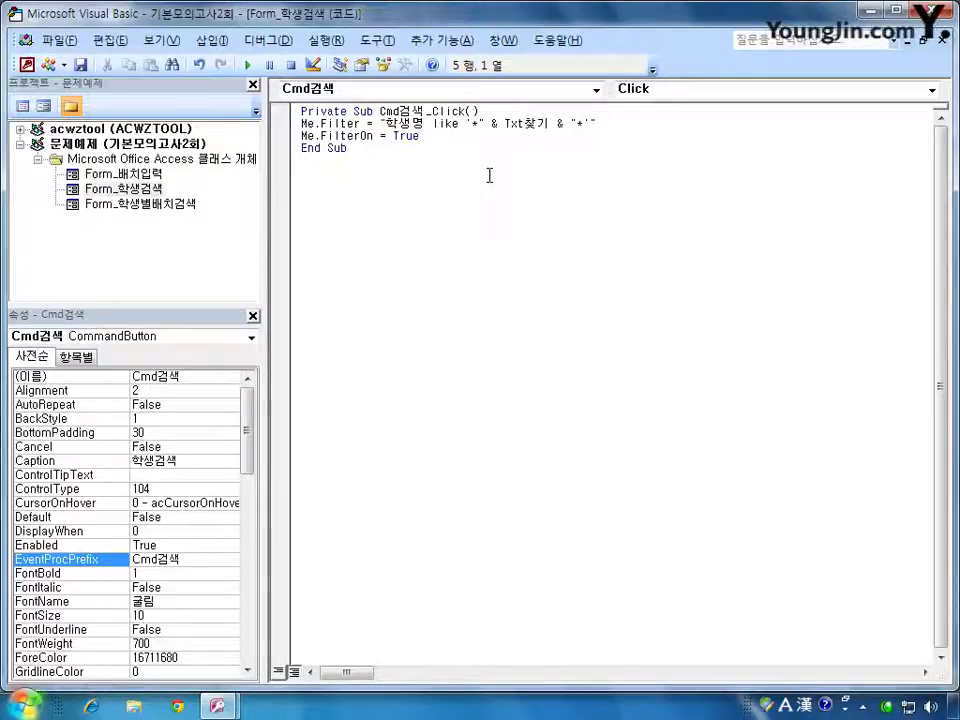
# Step: Close the code editor and the property sheet, and close the 학생검색 form with its design changes saved
pyautogui.click(945, 10)
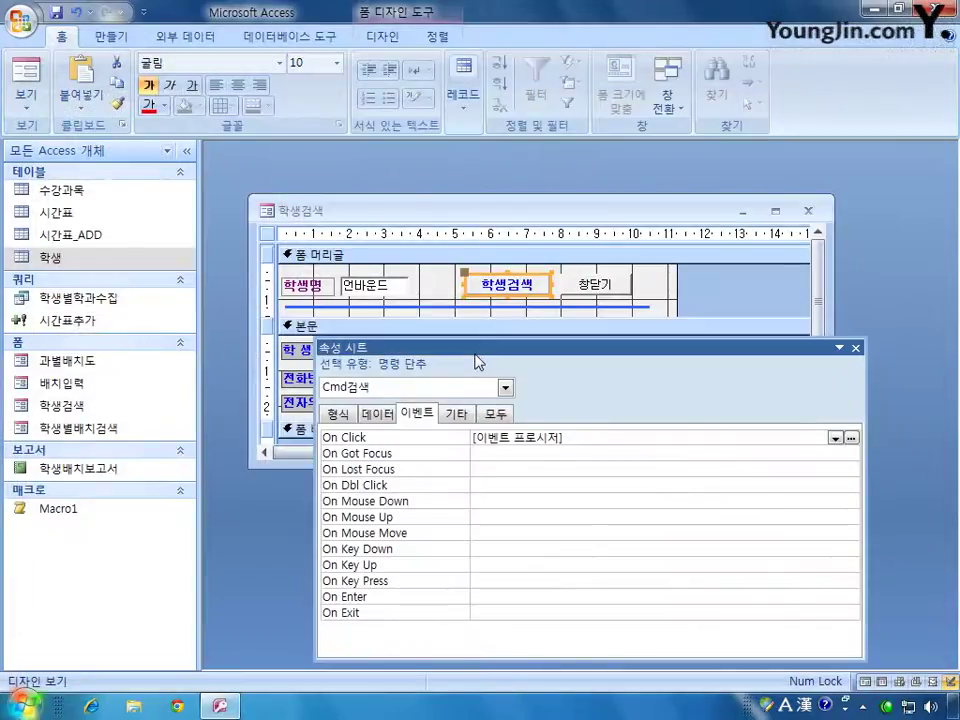
pyautogui.click(855, 348)
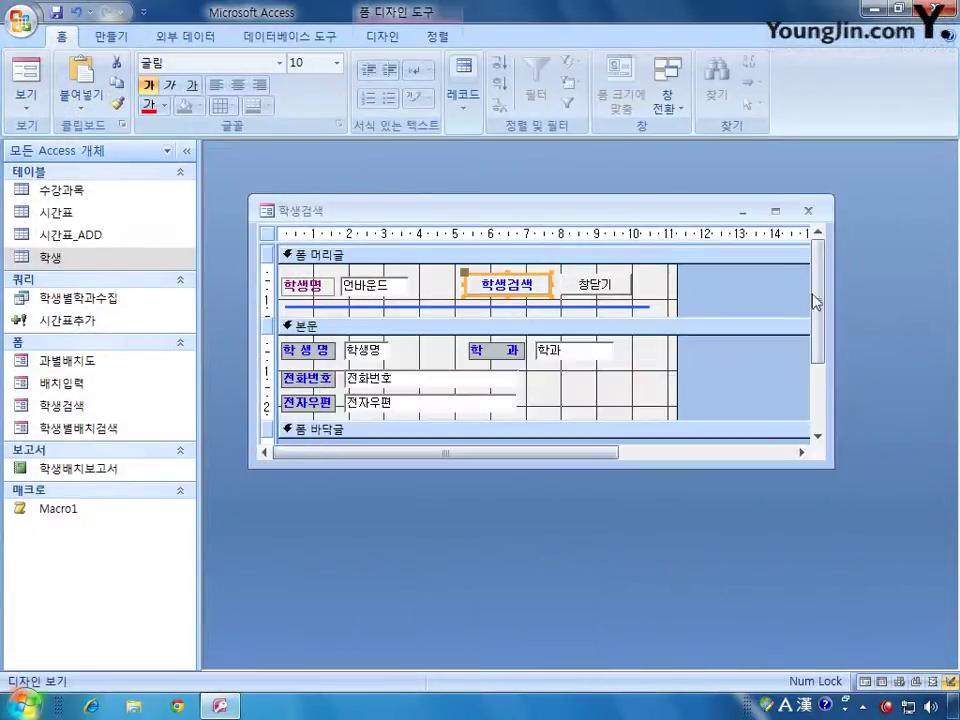
pyautogui.click(810, 213)
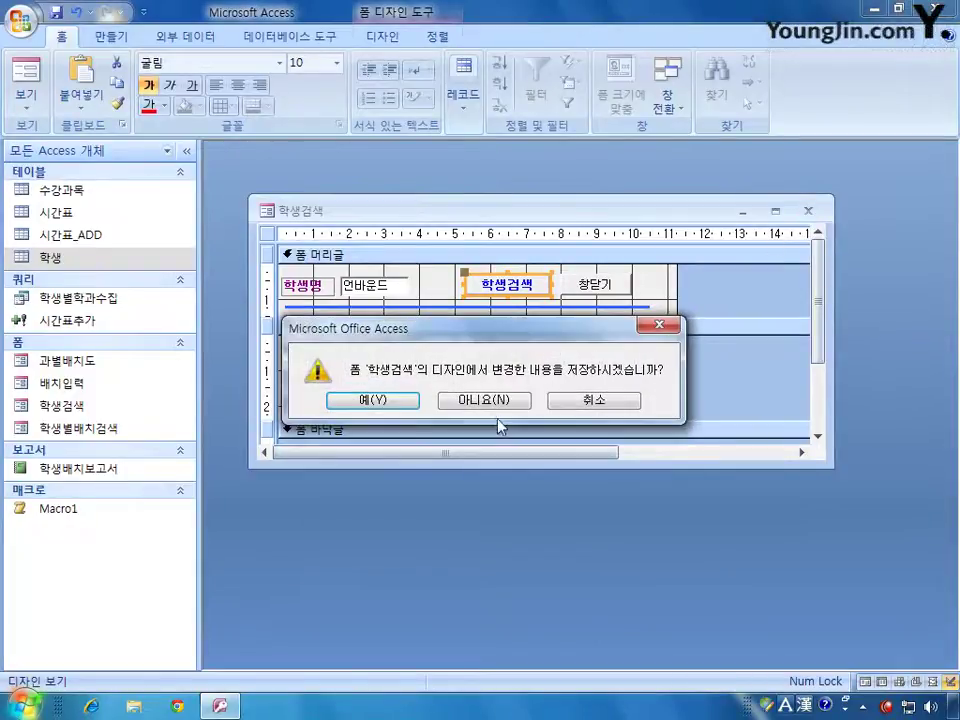
pyautogui.click(372, 400)
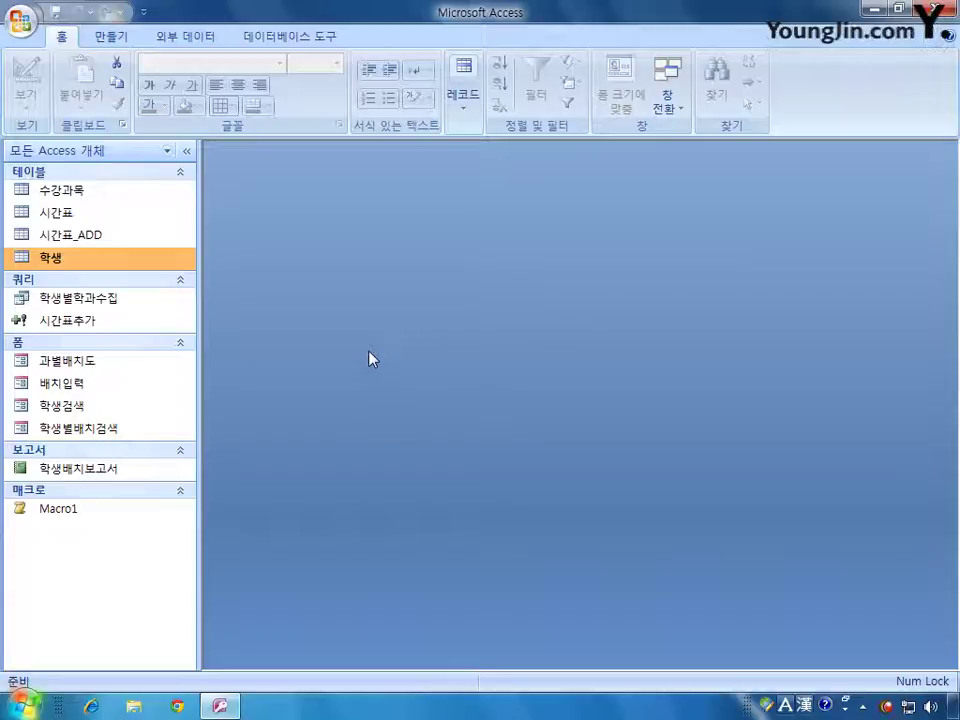
# Step: Open the 학생검색 form, search for students whose name contains 연, and browse through the filtered records
pyautogui.doubleClick(96, 407)
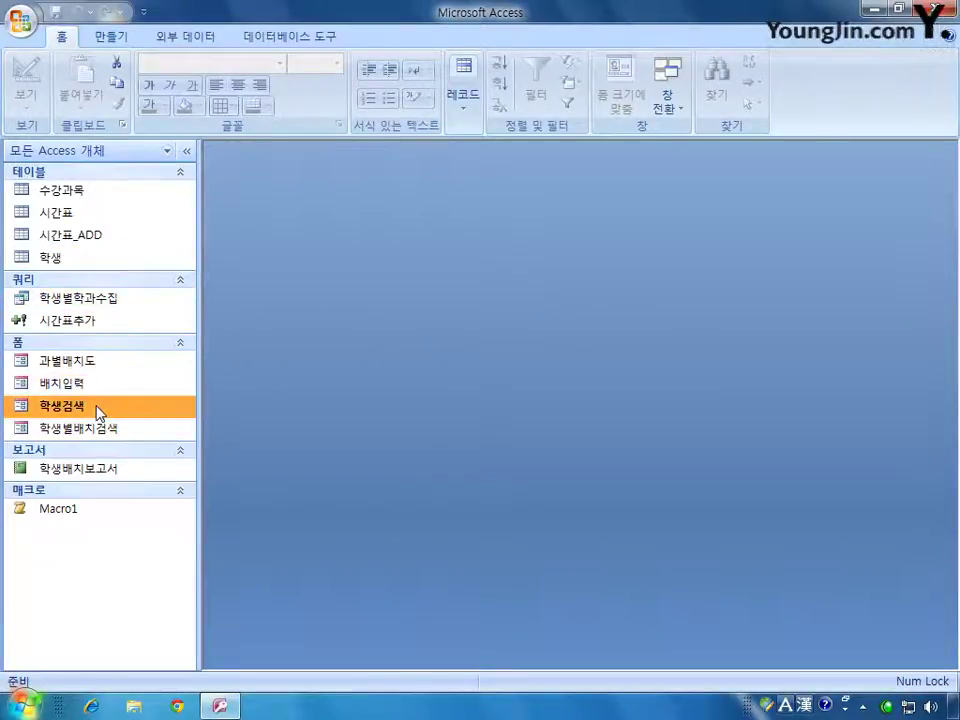
pyautogui.click(448, 304)
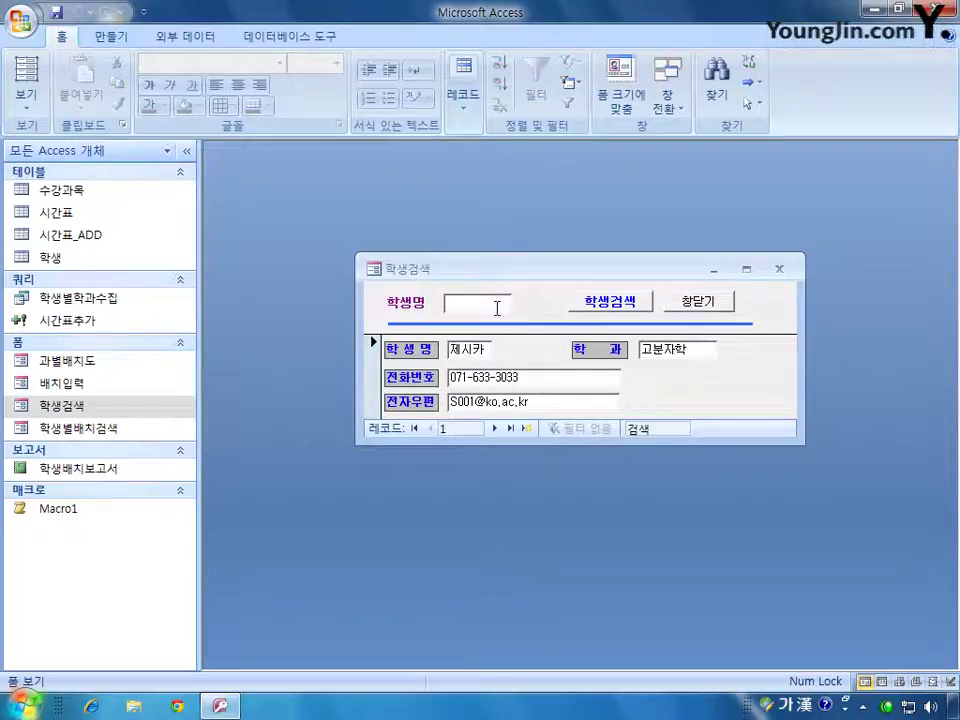
pyautogui.write('연')
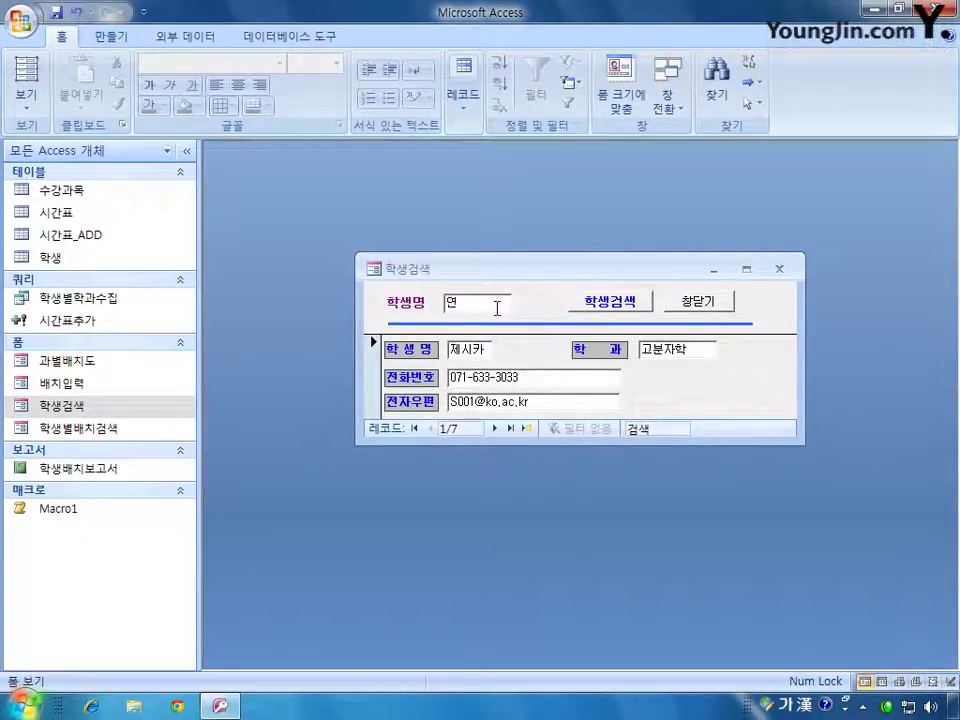
pyautogui.click(622, 304)
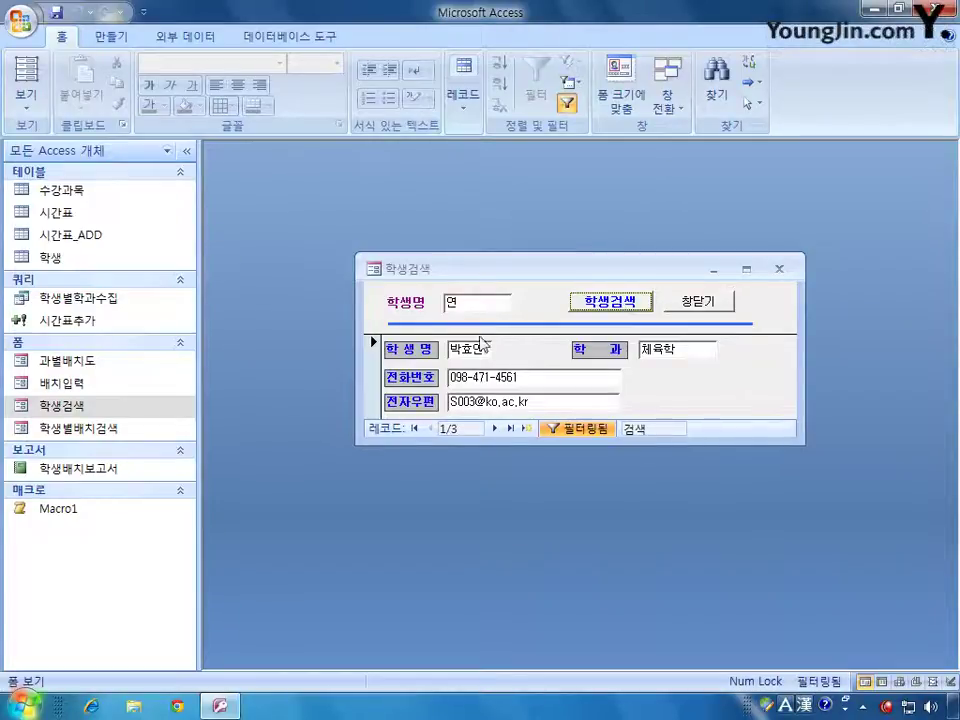
pyautogui.click(494, 428)
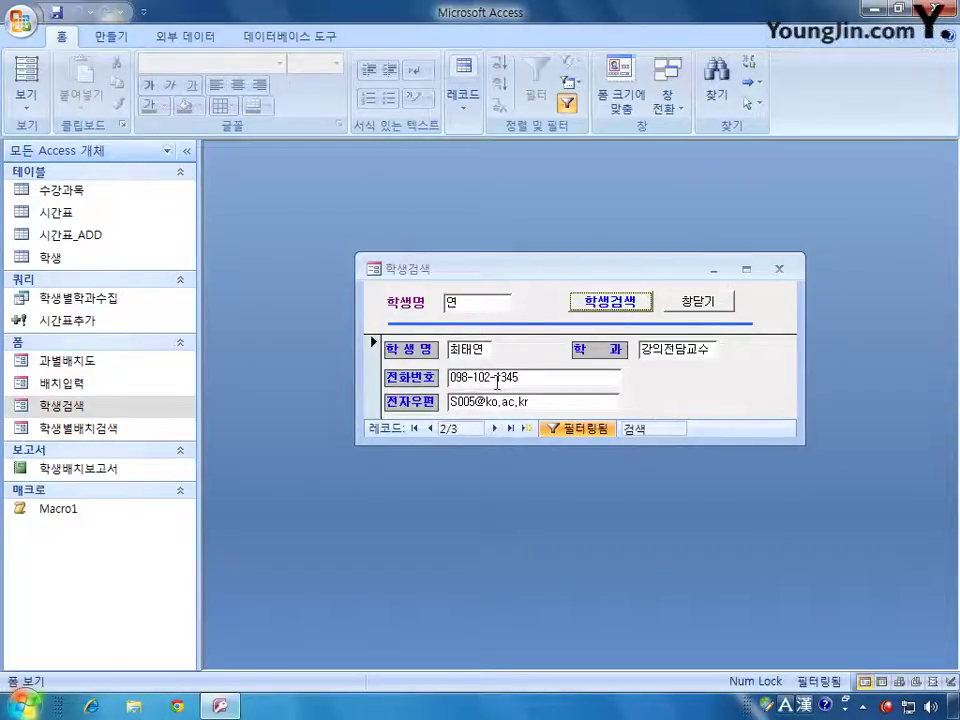
pyautogui.click(494, 428)
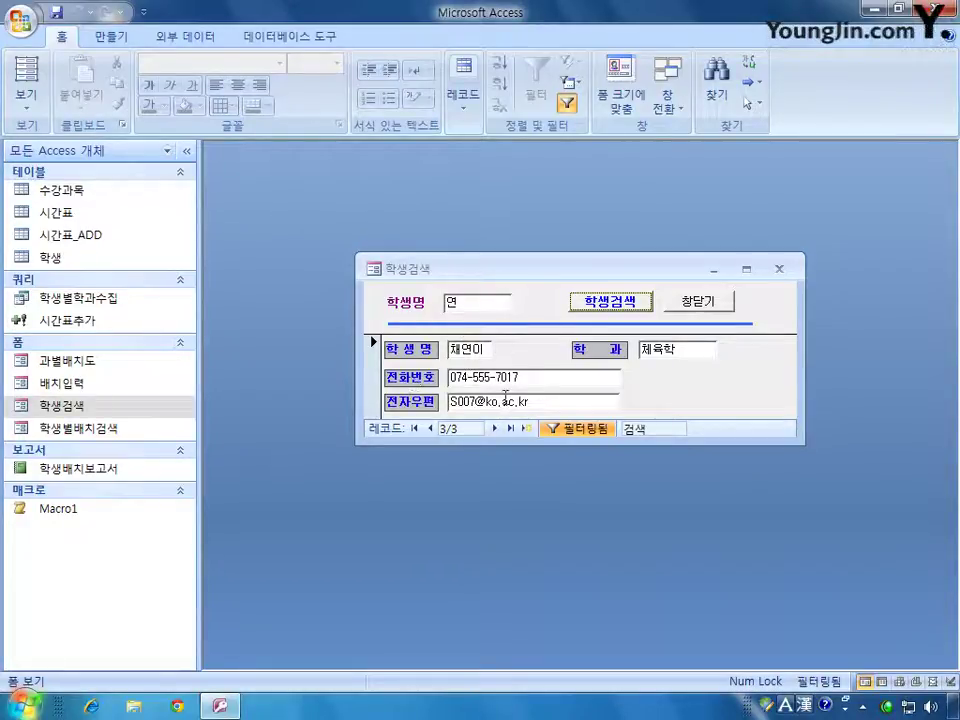
# Step: Search the 학생검색 form for students whose name contains 파, and close the form
pyautogui.doubleClick(452, 300)
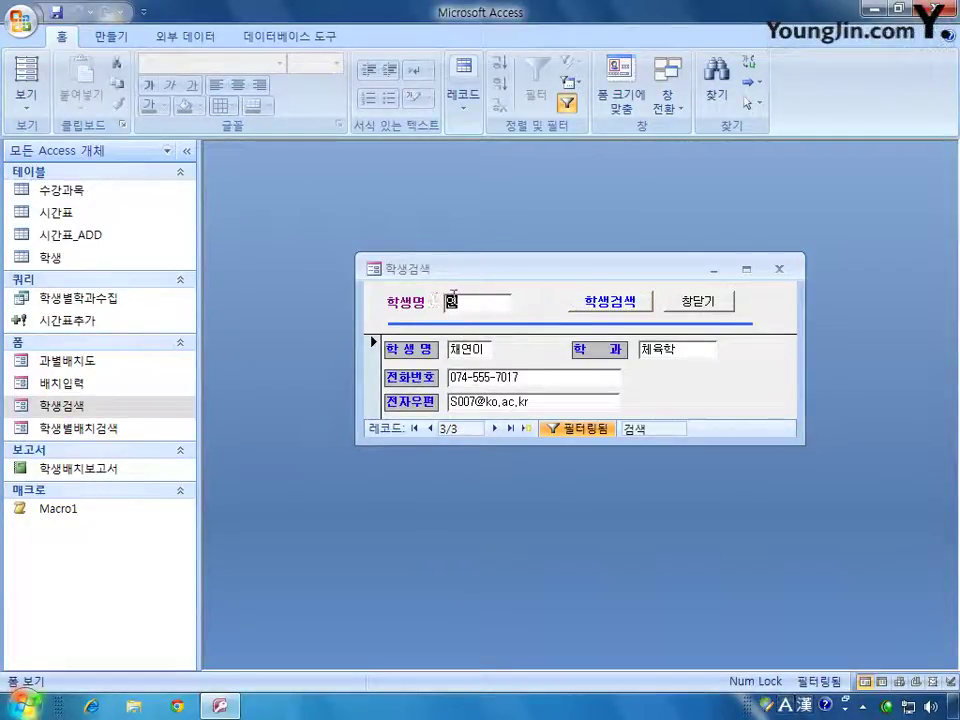
pyautogui.write('ㅊ')
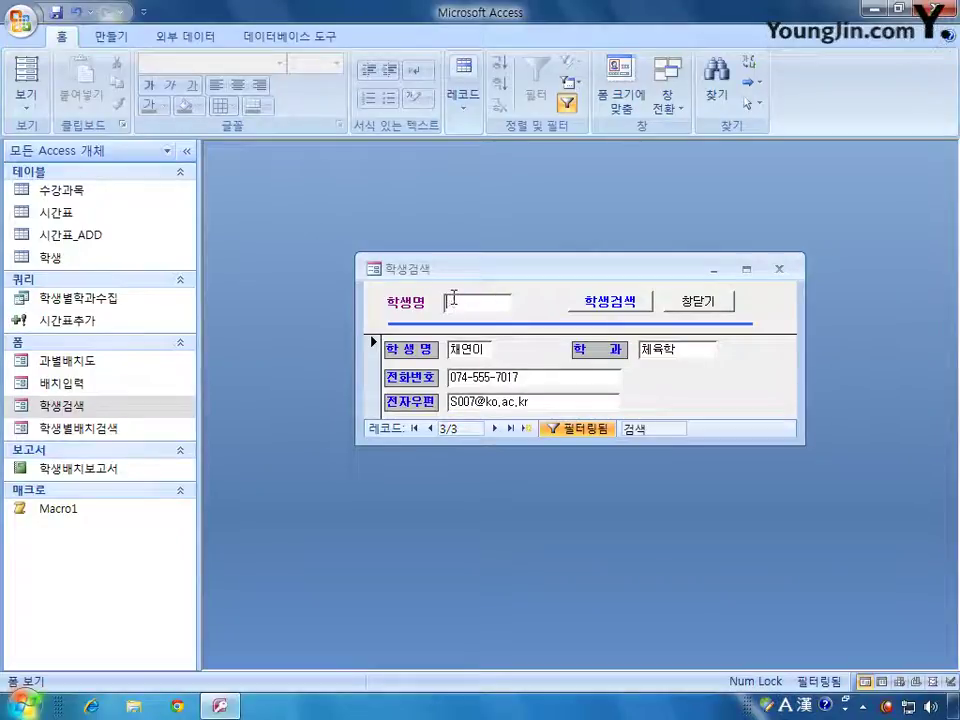
pyautogui.write('파')
pyautogui.click(612, 302)
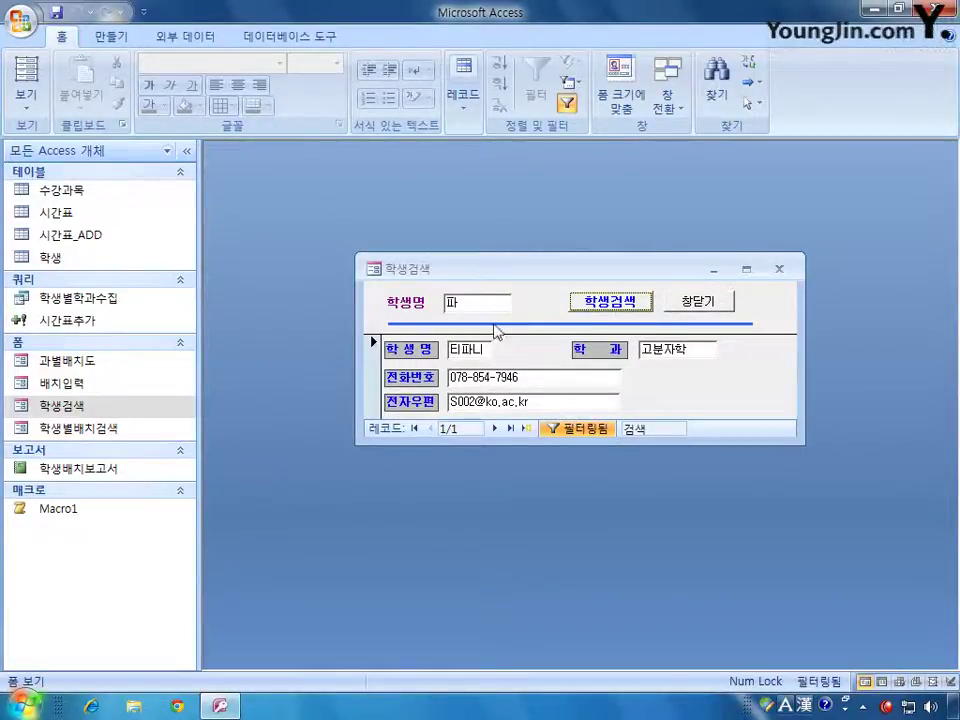
pyautogui.click(781, 270)
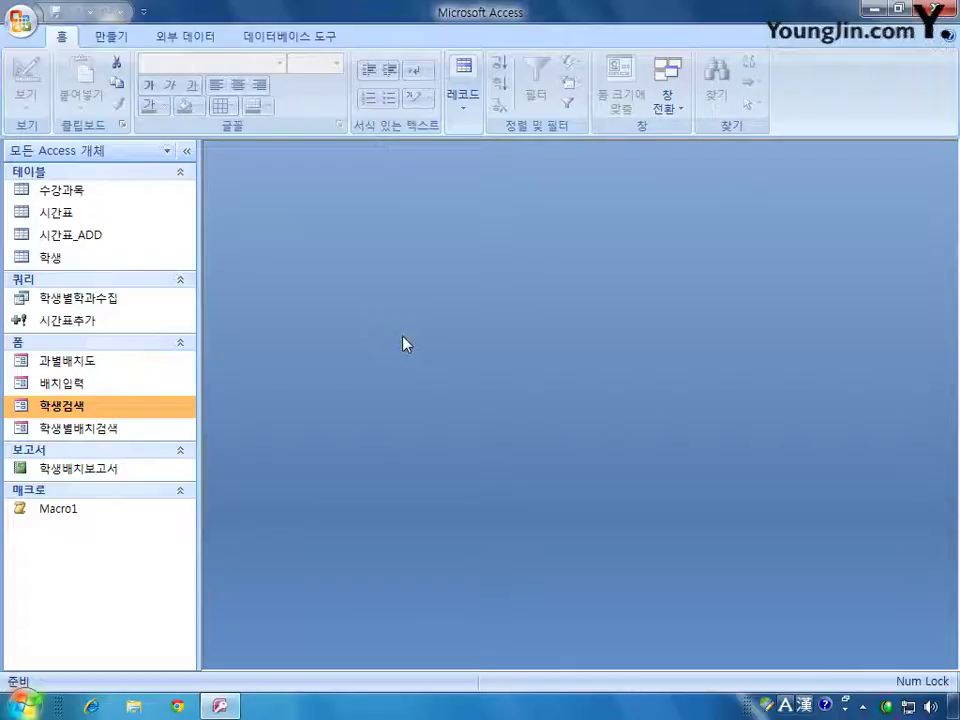
# Step: Open the 학생별배치검색 form in design view and display the event properties of its 내보내기 button
pyautogui.rightClick(131, 427)
pyautogui.click(205, 476)
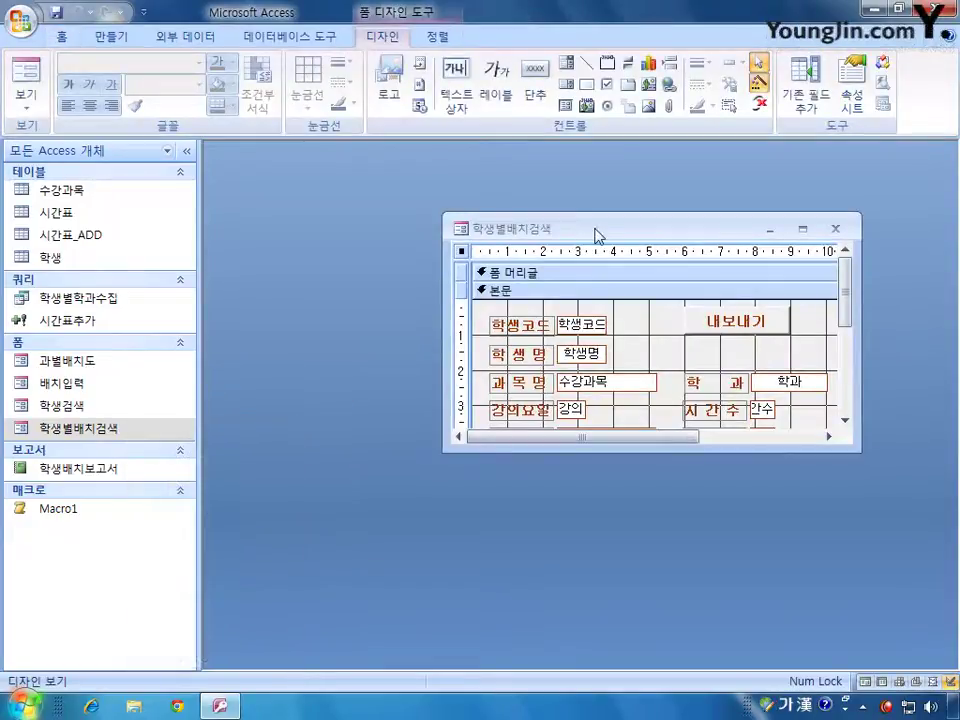
pyautogui.moveTo(598, 229); pyautogui.dragTo(452, 202)
pyautogui.click(592, 283)
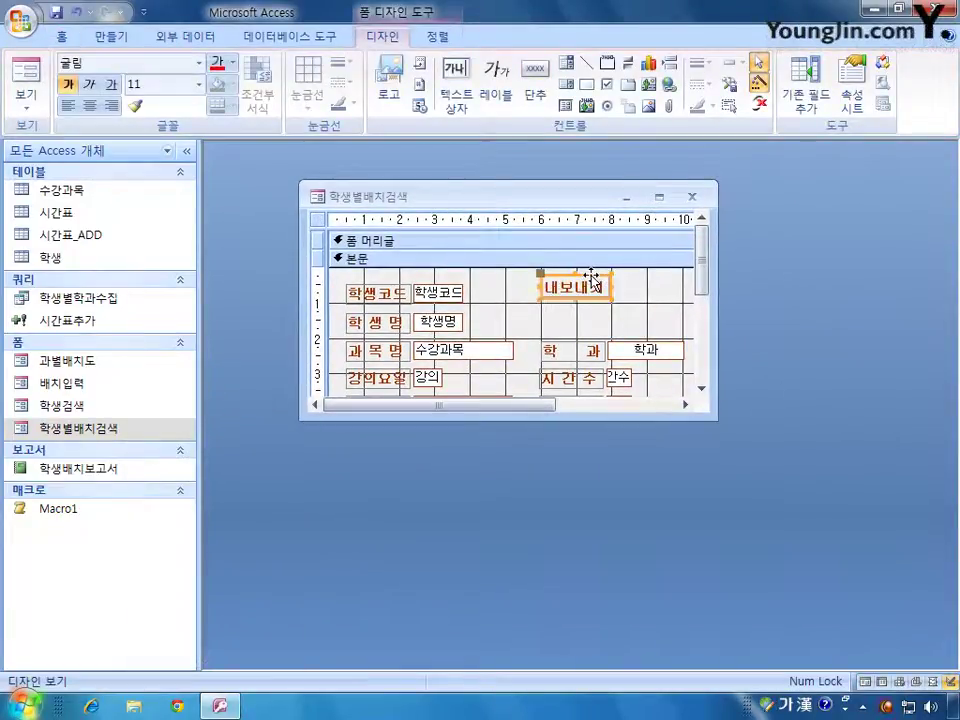
pyautogui.moveTo(612, 287); pyautogui.dragTo(648, 287)
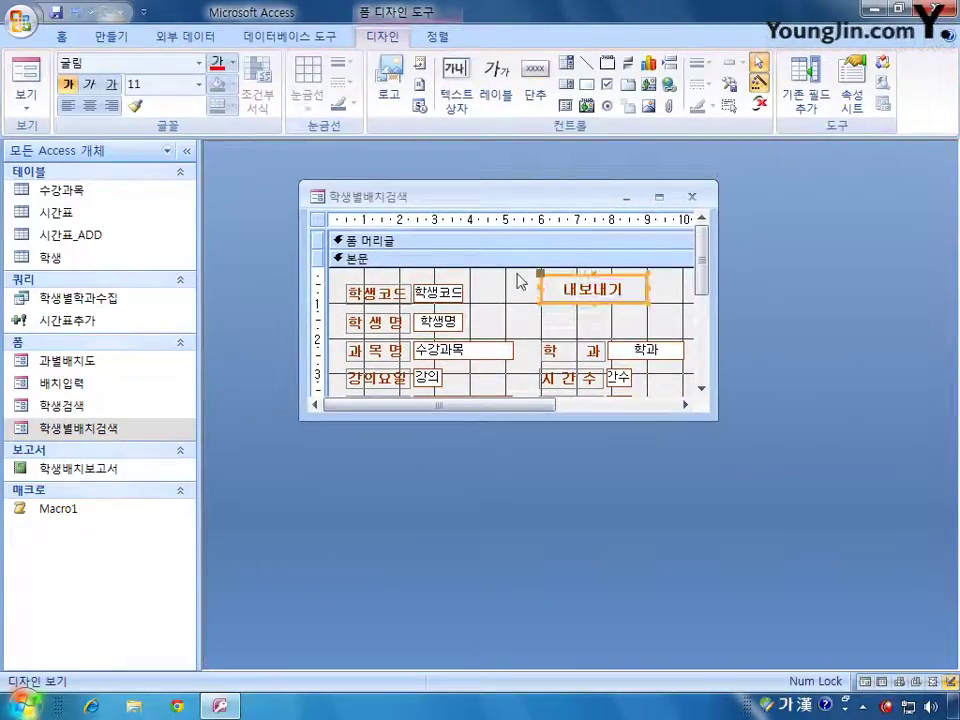
pyautogui.doubleClick(582, 282)
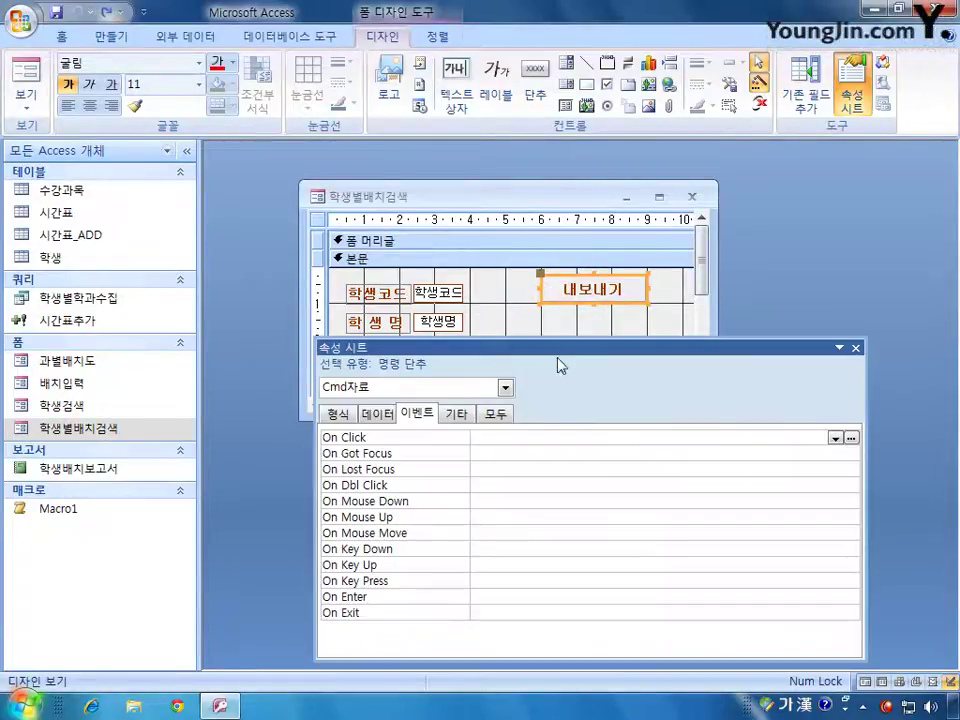
pyautogui.click(517, 438)
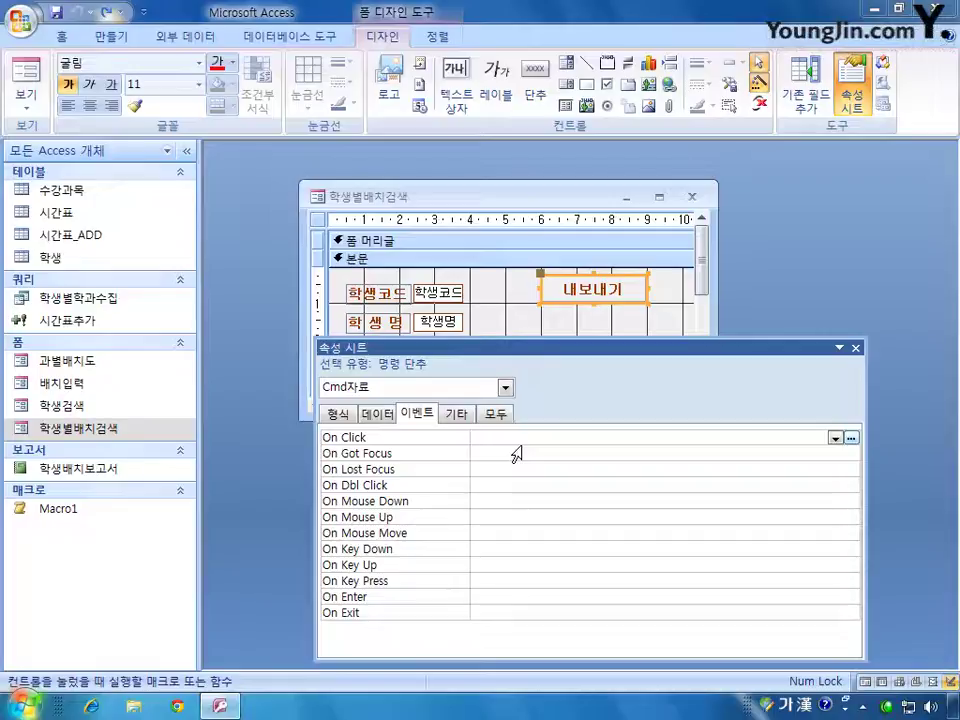
pyautogui.click(851, 440)
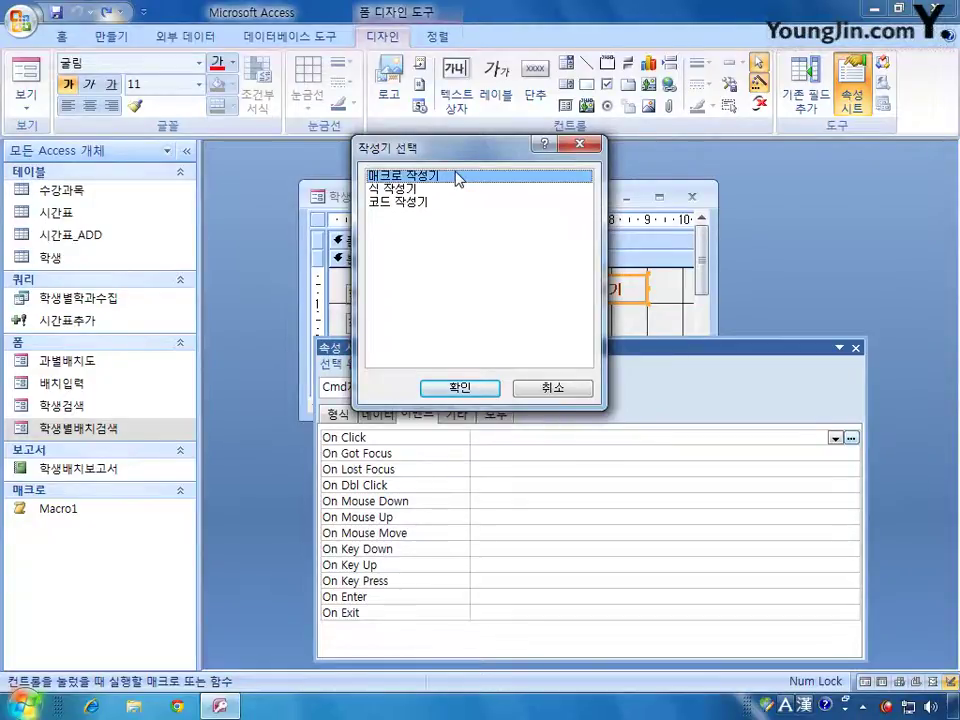
pyautogui.click(579, 145)
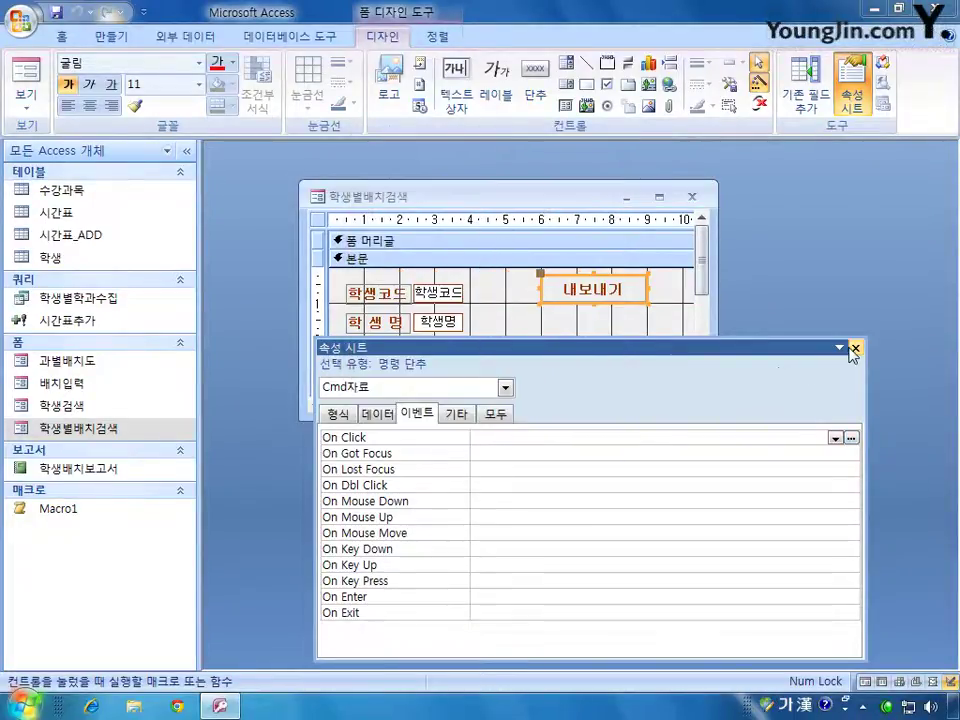
pyautogui.click(855, 348)
pyautogui.click(113, 38)
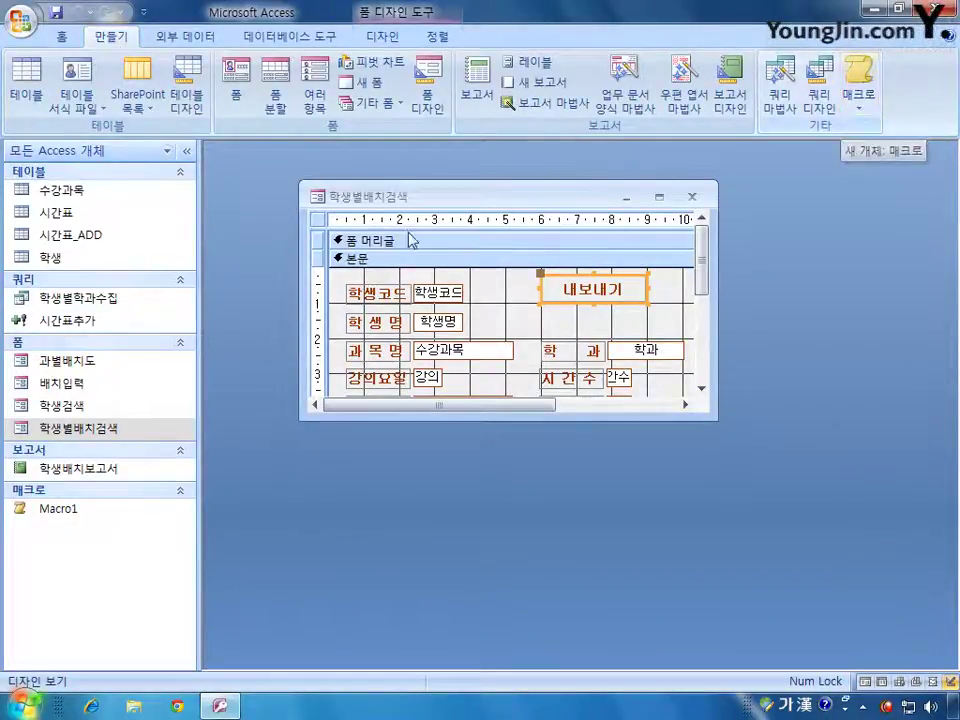
pyautogui.click(318, 219)
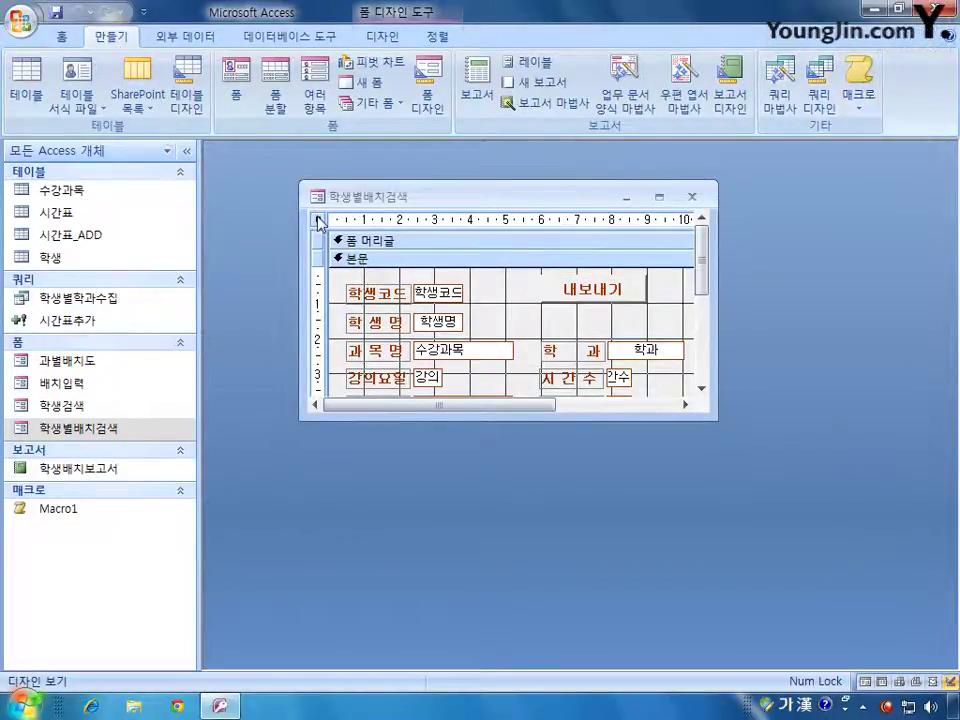
# Step: Start a macro for the On Click event of the 내보내기 button using the 매크로 작성기
pyautogui.click(564, 277)
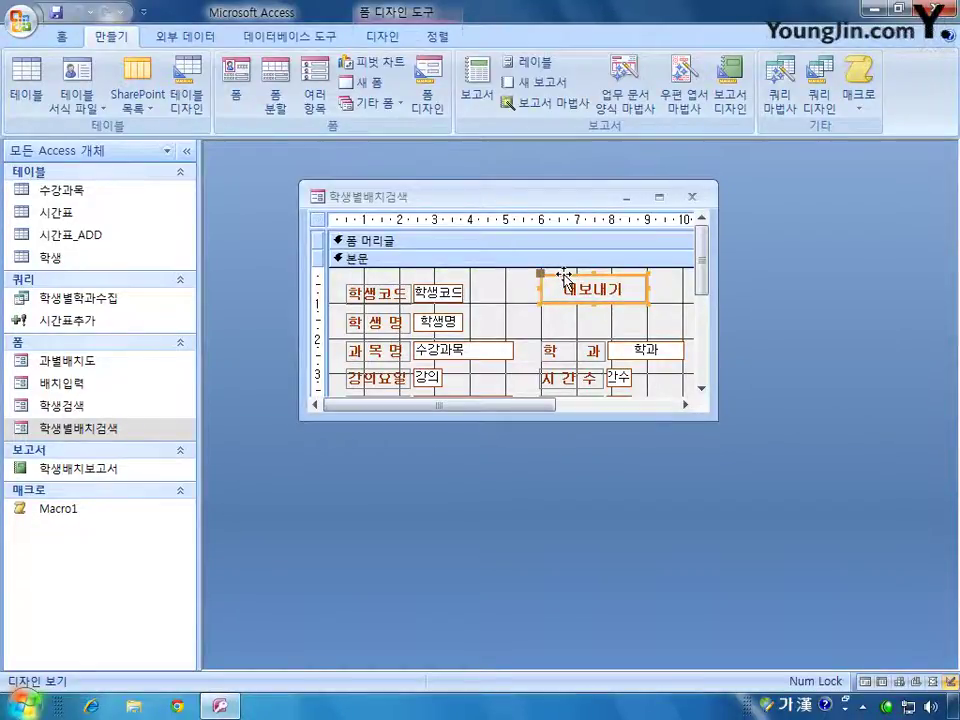
pyautogui.doubleClick(564, 277)
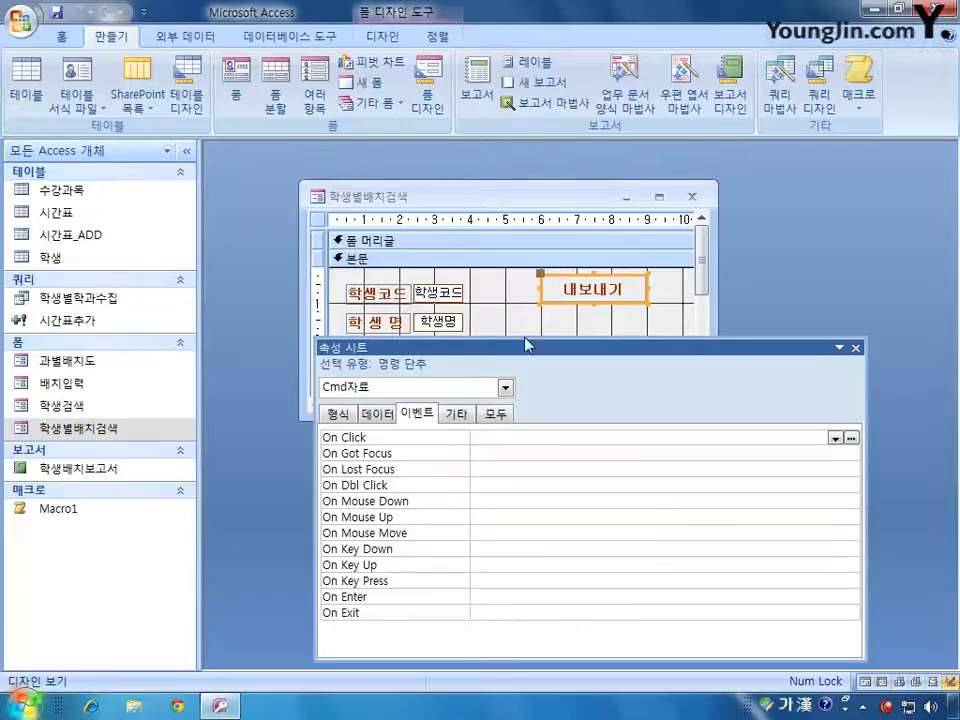
pyautogui.click(851, 439)
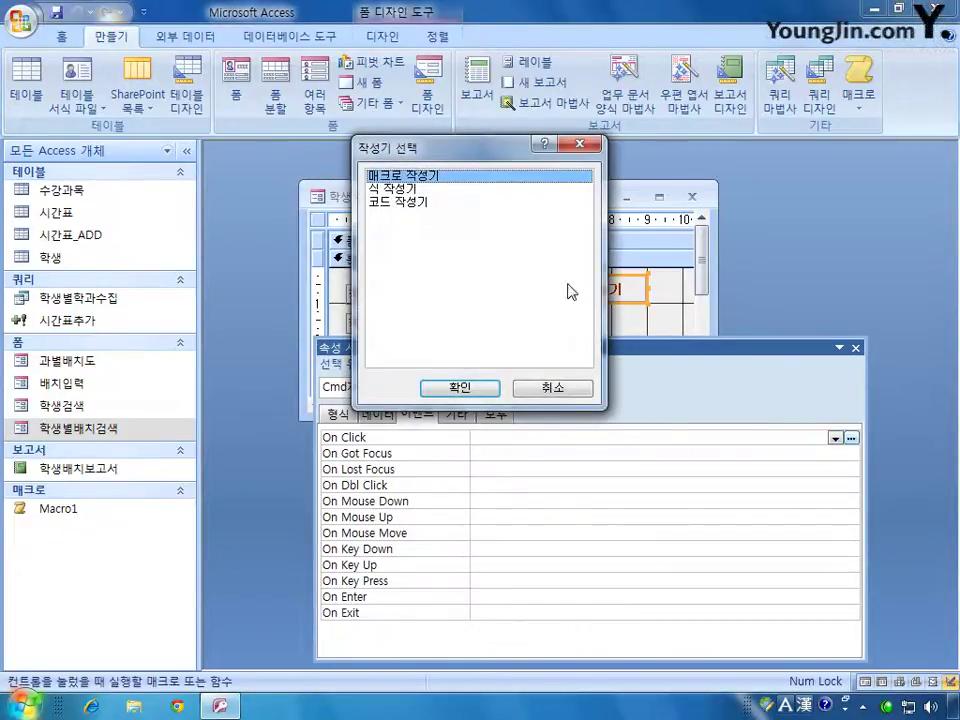
pyautogui.click(476, 391)
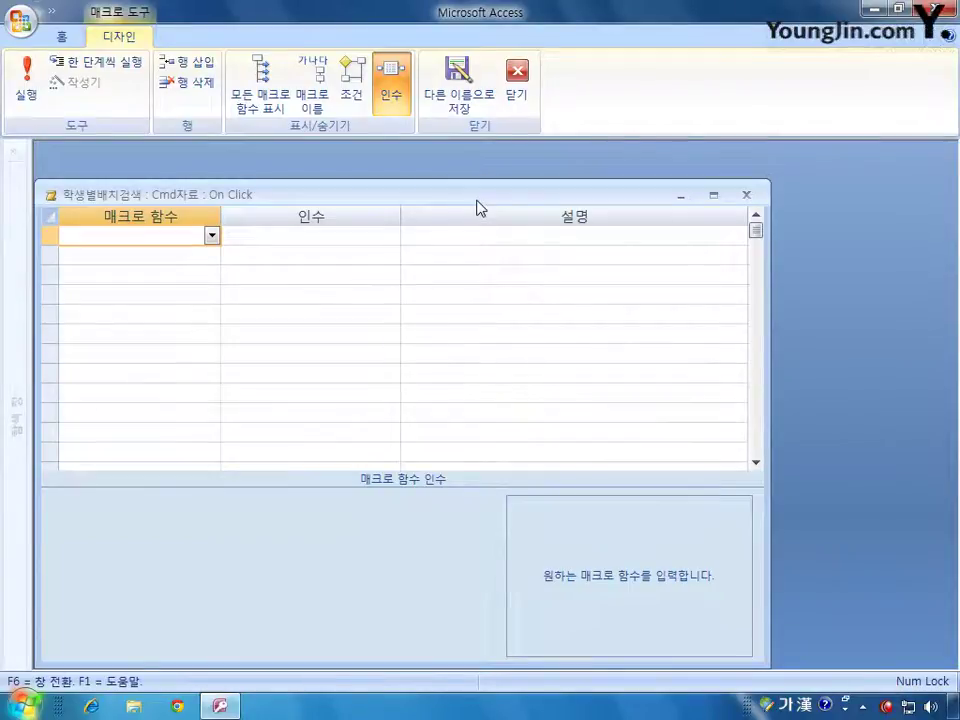
pyautogui.moveTo(476, 207); pyautogui.dragTo(629, 193)
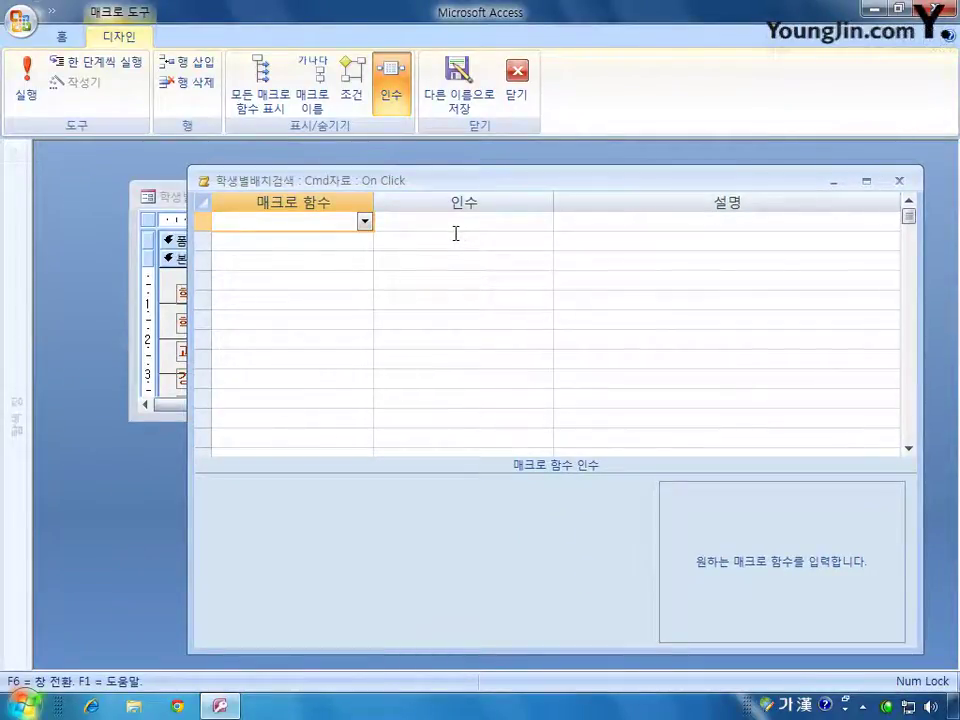
# Step: Add the OutputTo action as the first row of the button's macro
pyautogui.click(365, 221)
pyautogui.moveTo(373, 257); pyautogui.dragTo(364, 412)
pyautogui.click(291, 409)
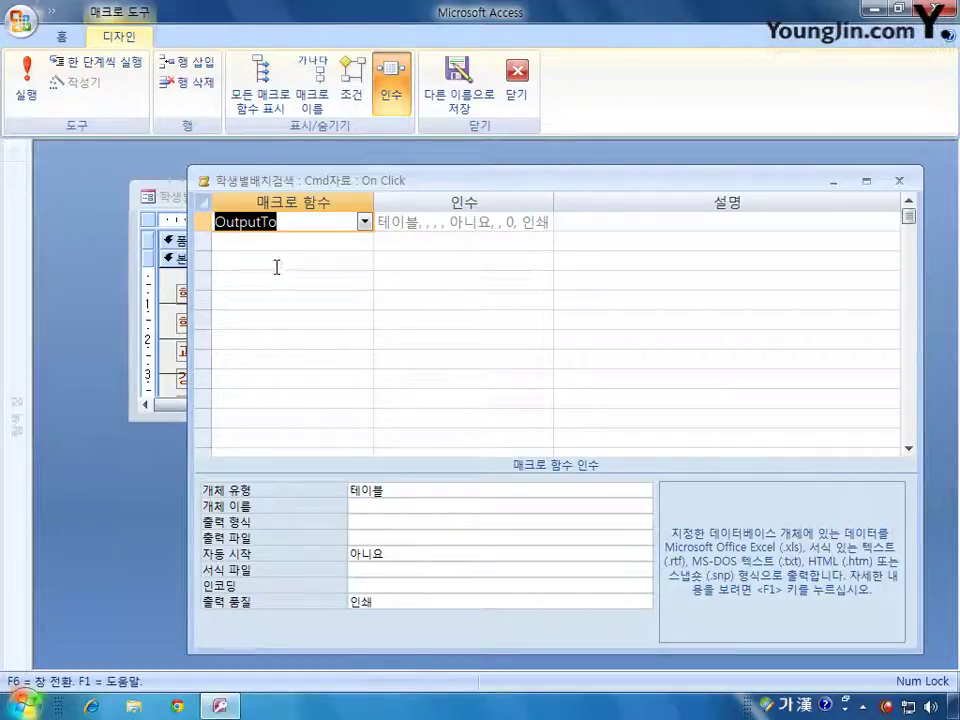
# Step: Set the OutputTo arguments to object type 폼, object name 학생별배치검색 and output format Excel 통합 문서 (*.xlsx)
pyautogui.click(399, 494)
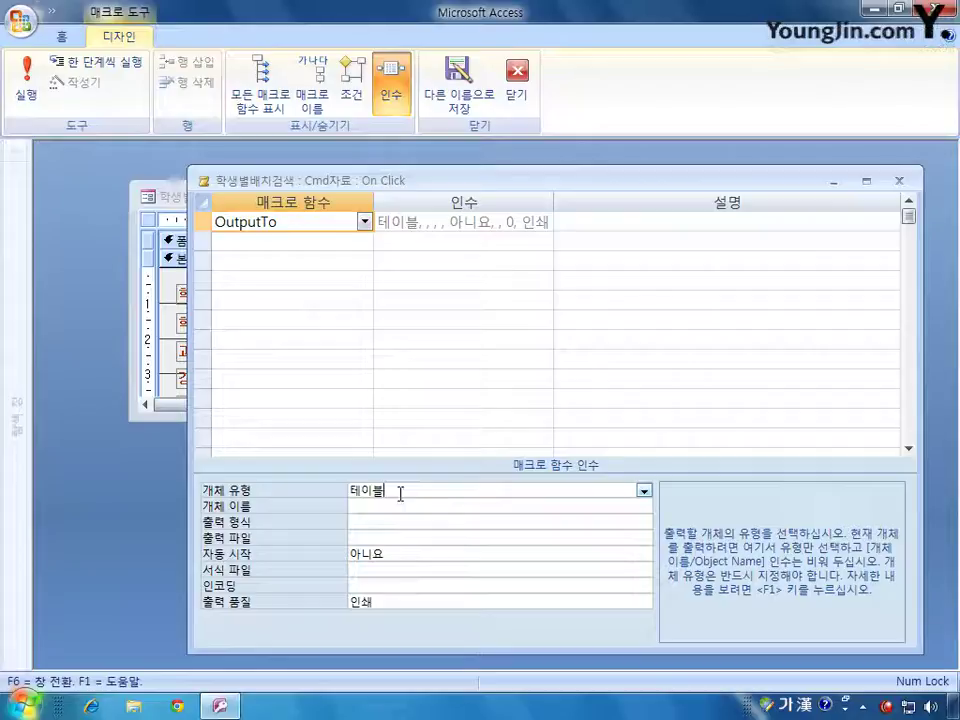
pyautogui.click(644, 491)
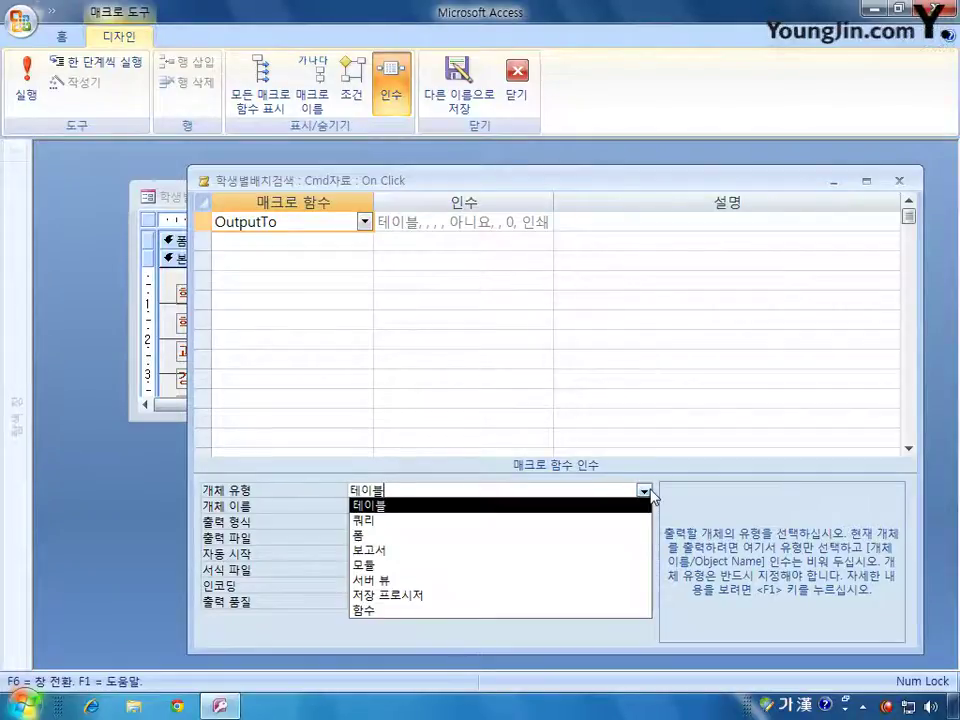
pyautogui.click(562, 536)
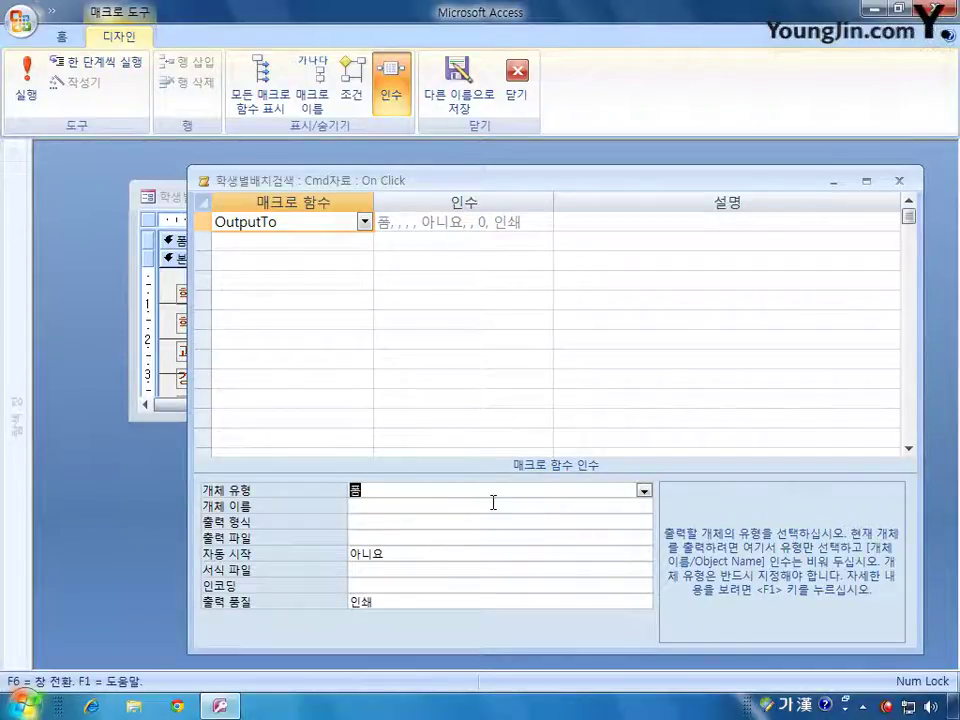
pyautogui.click(434, 509)
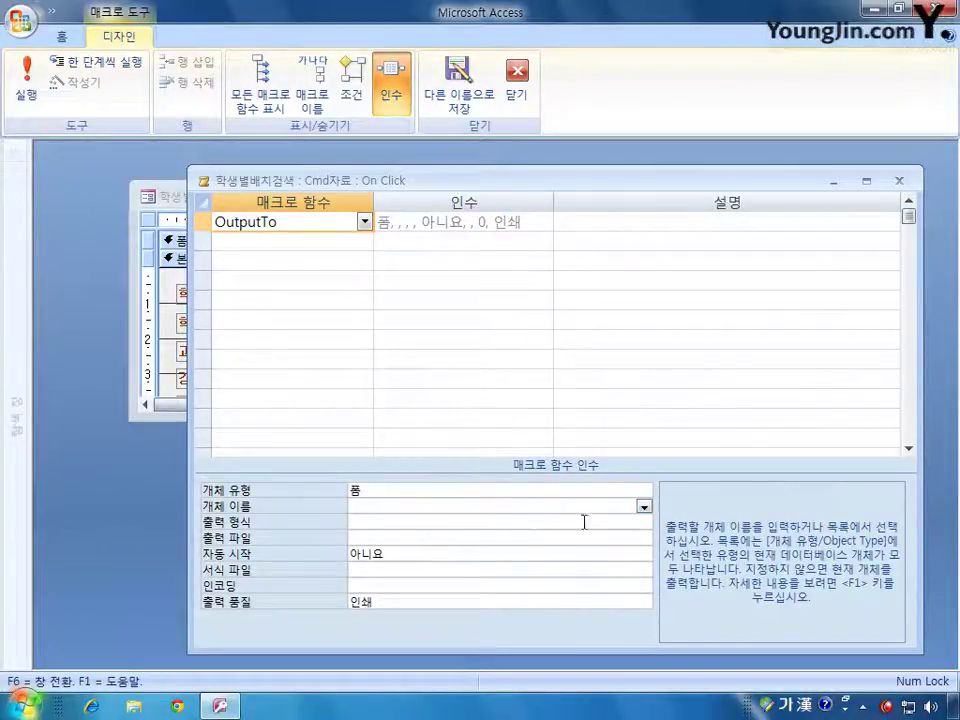
pyautogui.click(644, 507)
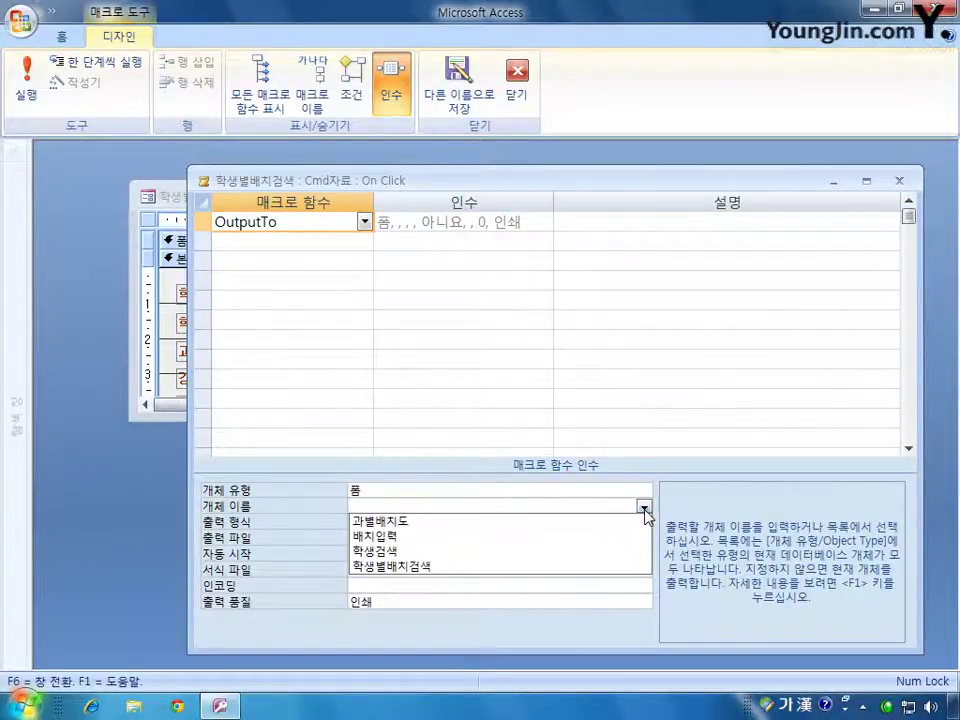
pyautogui.click(541, 570)
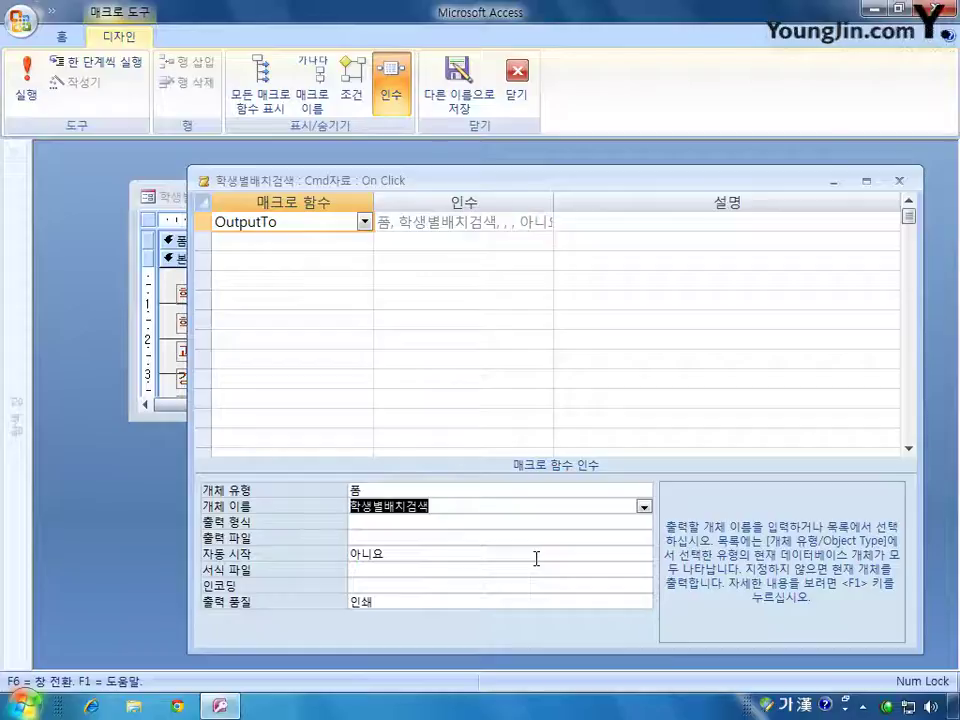
pyautogui.click(418, 521)
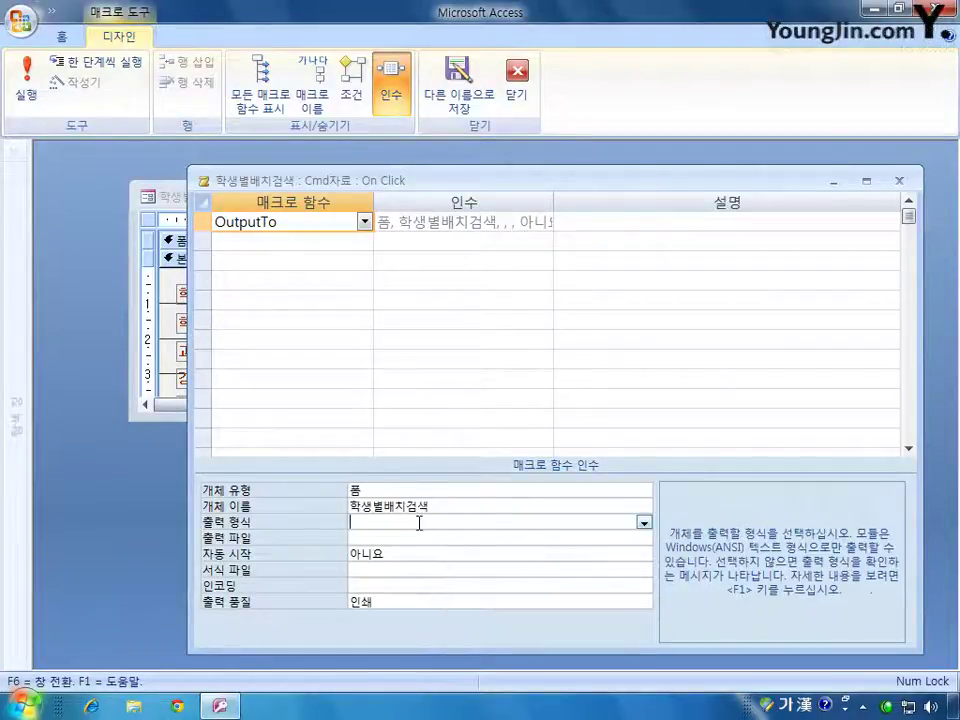
pyautogui.click(645, 522)
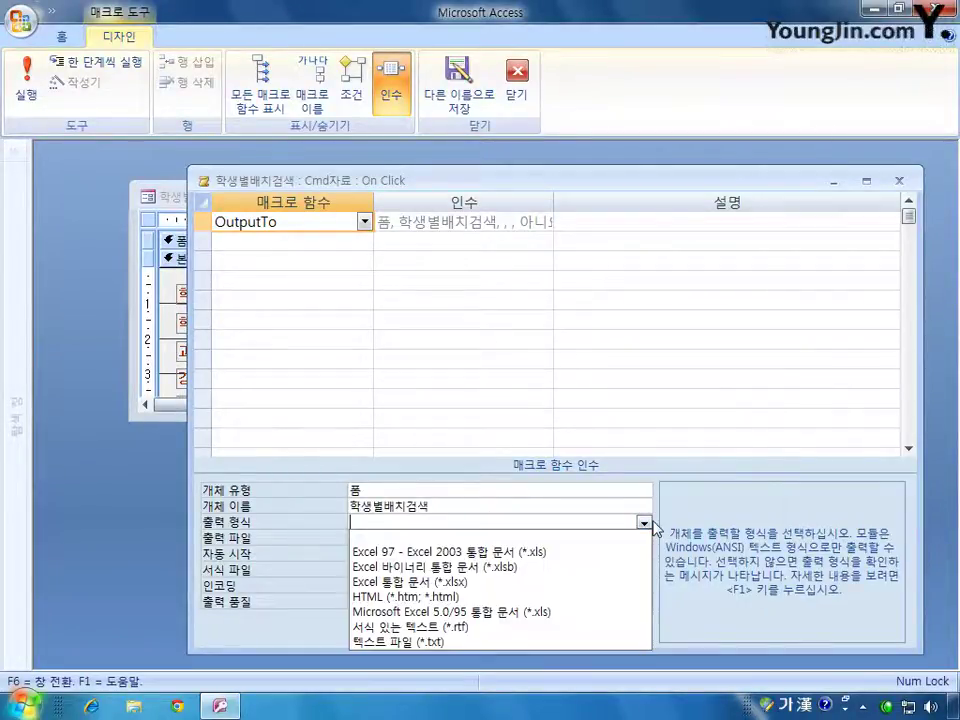
pyautogui.click(565, 585)
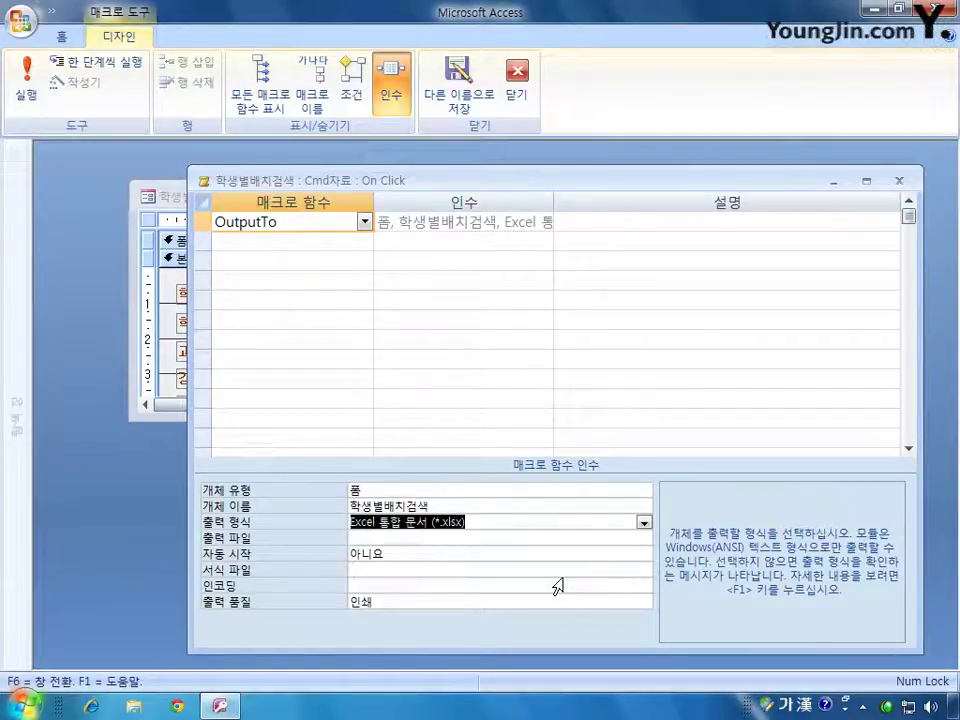
# Step: Set the OutputTo action's output file to C:\학생별강의배치.xlsx
pyautogui.click(410, 537)
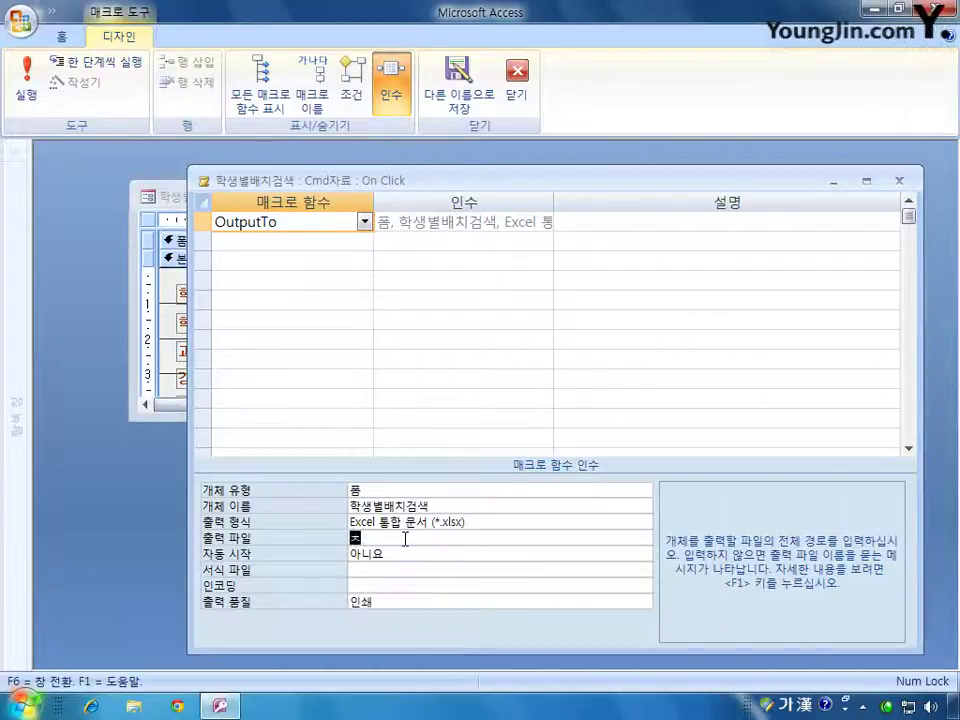
pyautogui.press('Hangul')
pyautogui.write('c')
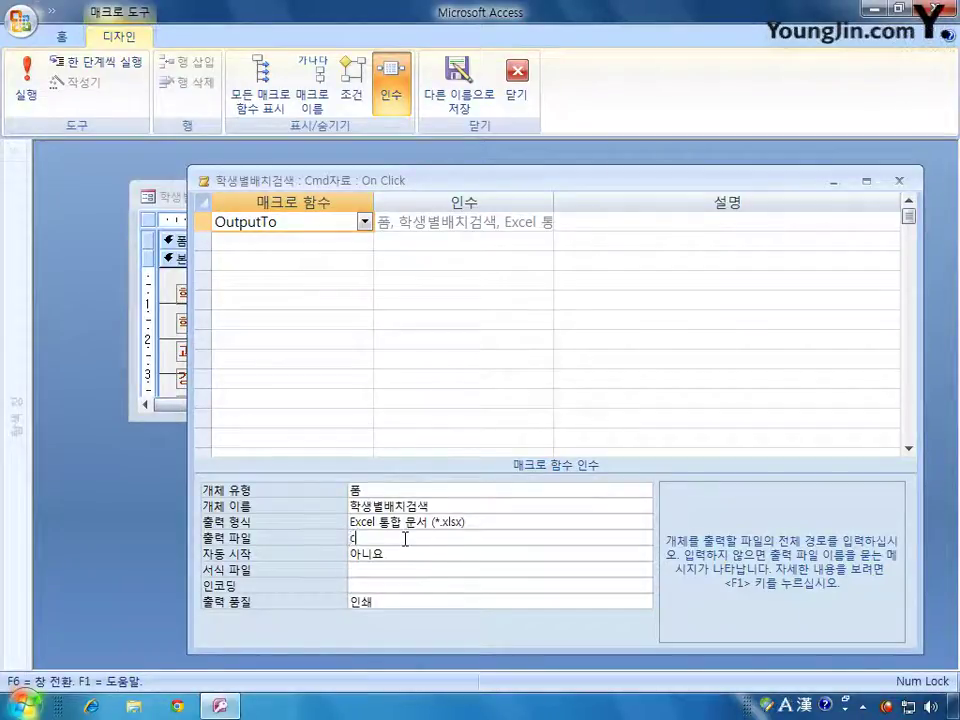
pyautogui.press('BackSpace')
pyautogui.write('C:')
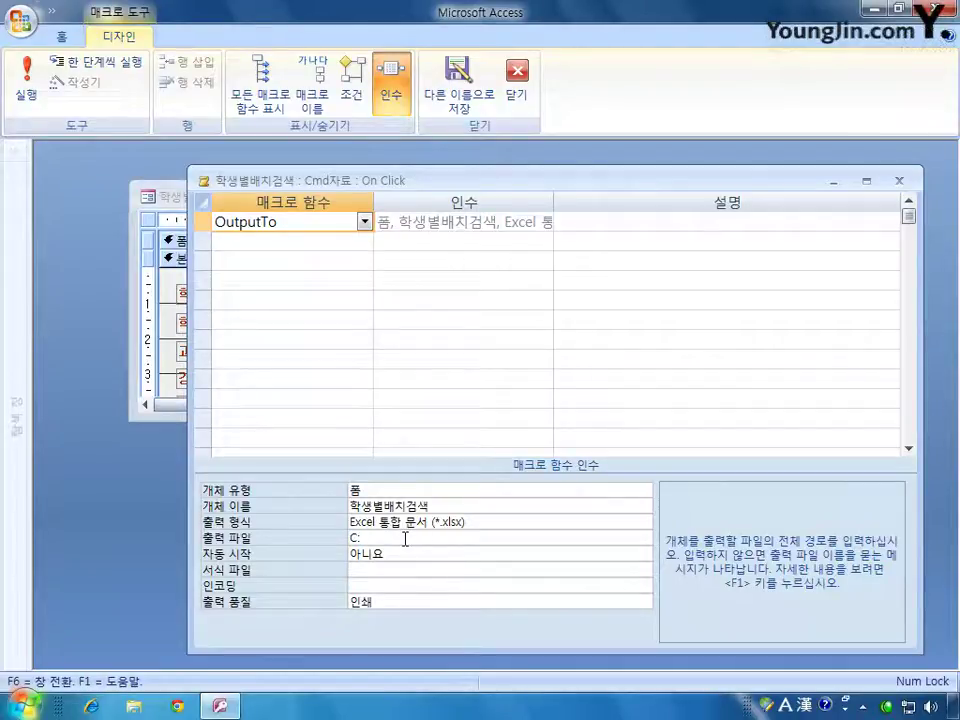
pyautogui.write('\\')
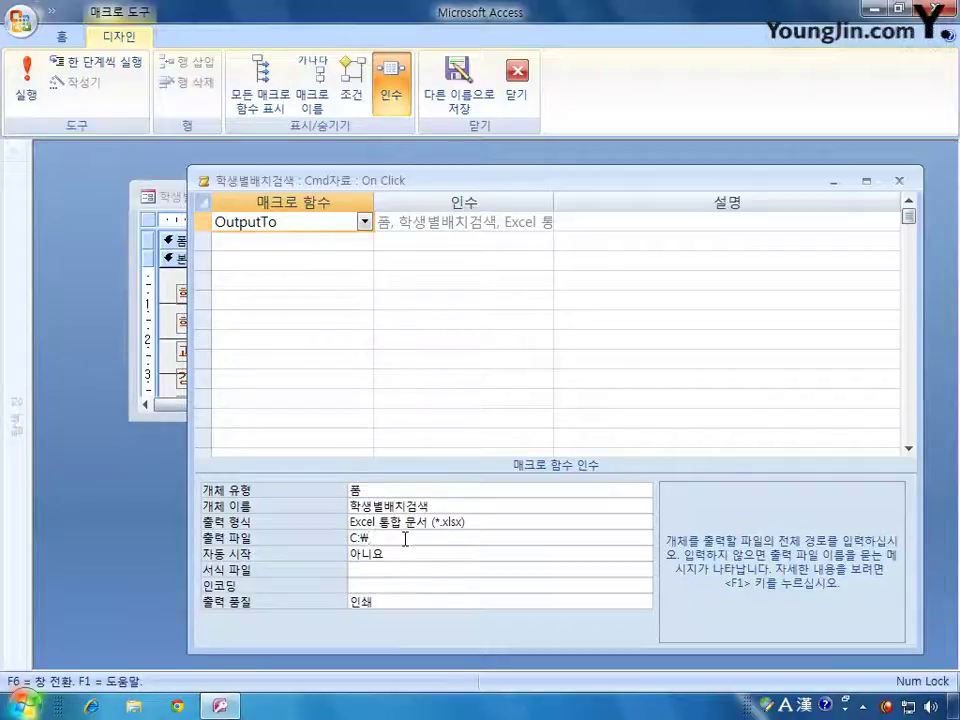
pyautogui.write('학생')
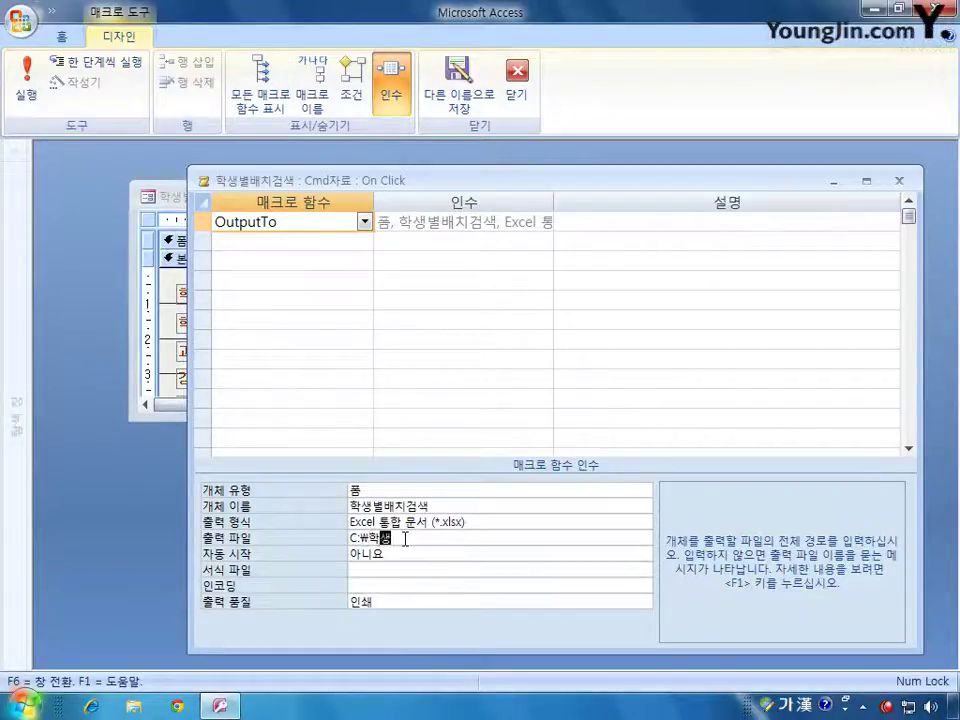
pyautogui.write('별강의')
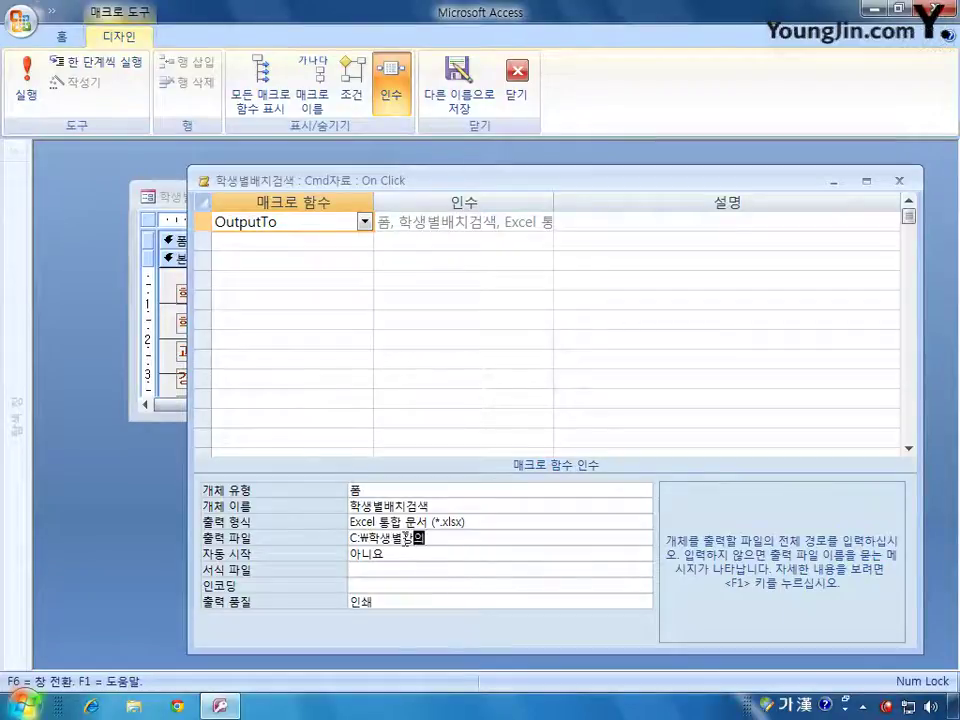
pyautogui.write('배치.')
pyautogui.press('Hangul')
pyautogui.write('xlsx')
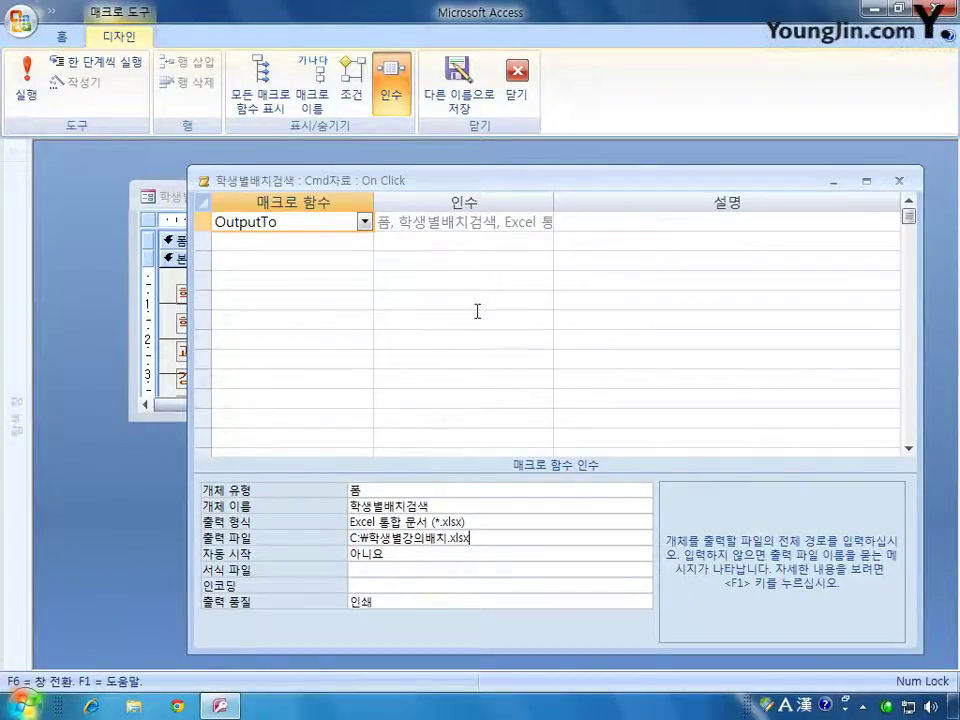
# Step: Save the macro under the name 내보내기
pyautogui.click(474, 101)
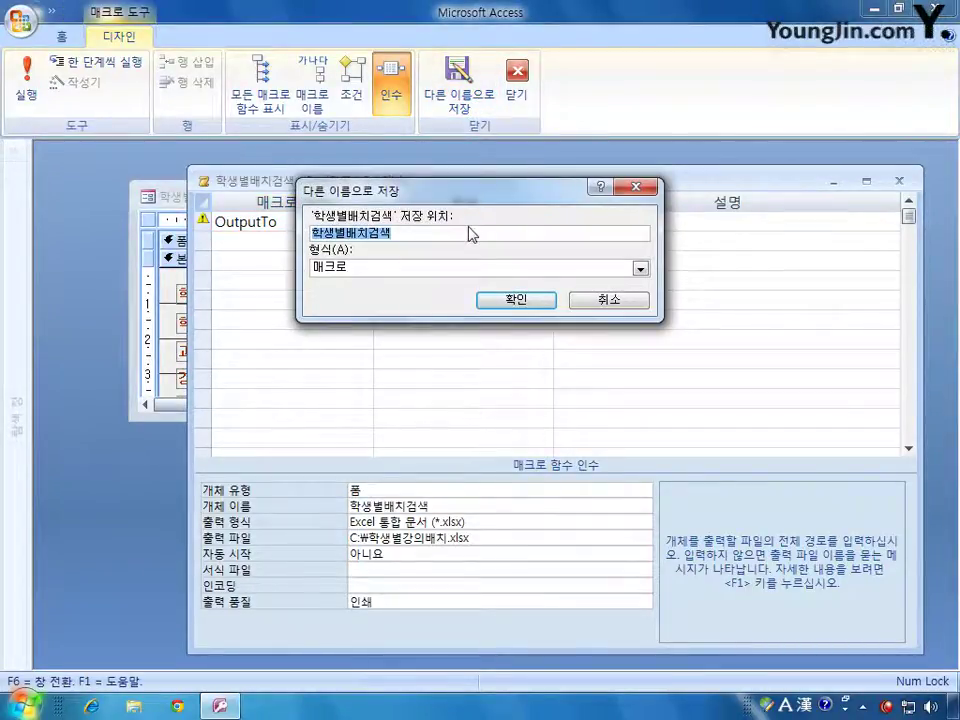
pyautogui.write('s')
pyautogui.press('BackSpace')
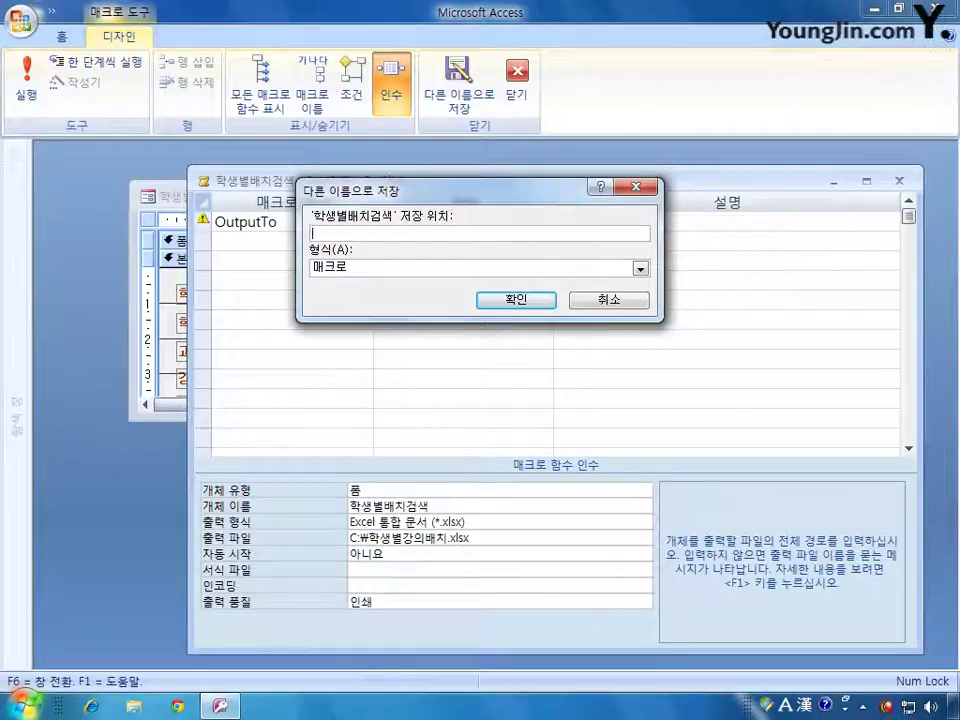
pyautogui.press('Hangul')
pyautogui.write('내보내기')
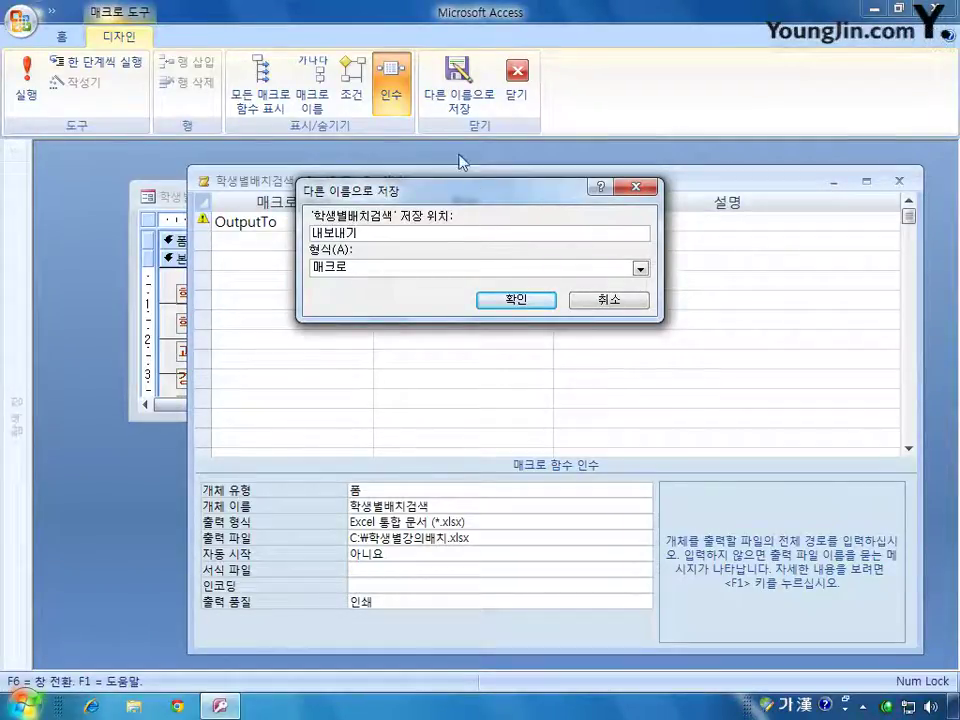
pyautogui.click(516, 298)
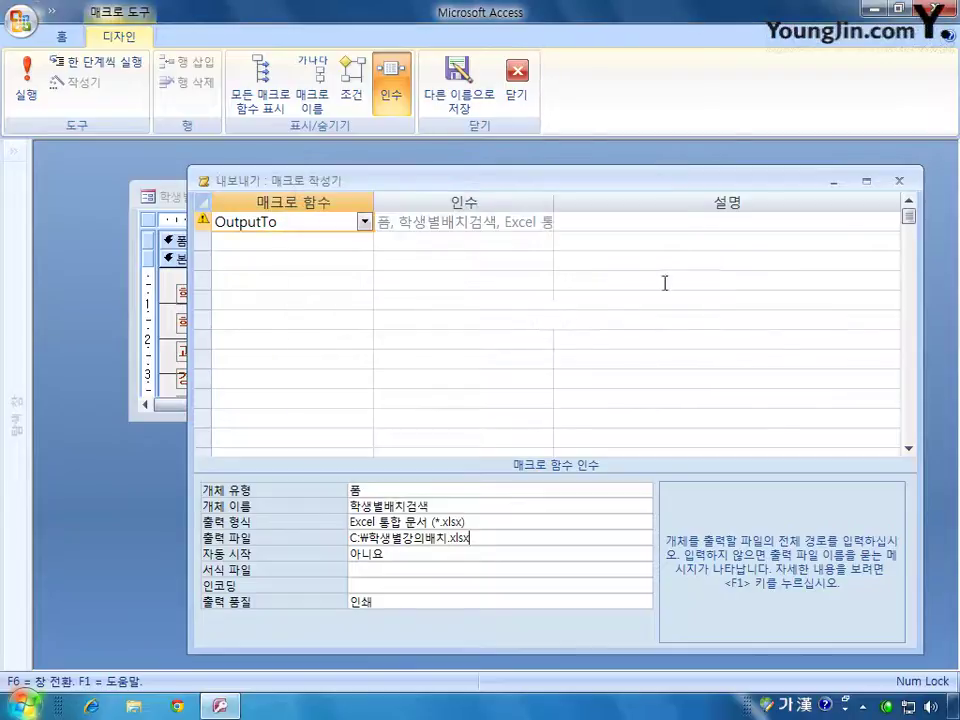
# Step: Close the macro builder, accepting the update of the button's event property, and close the 학생별배치검색 form with its design changes saved
pyautogui.click(899, 181)
pyautogui.click(376, 398)
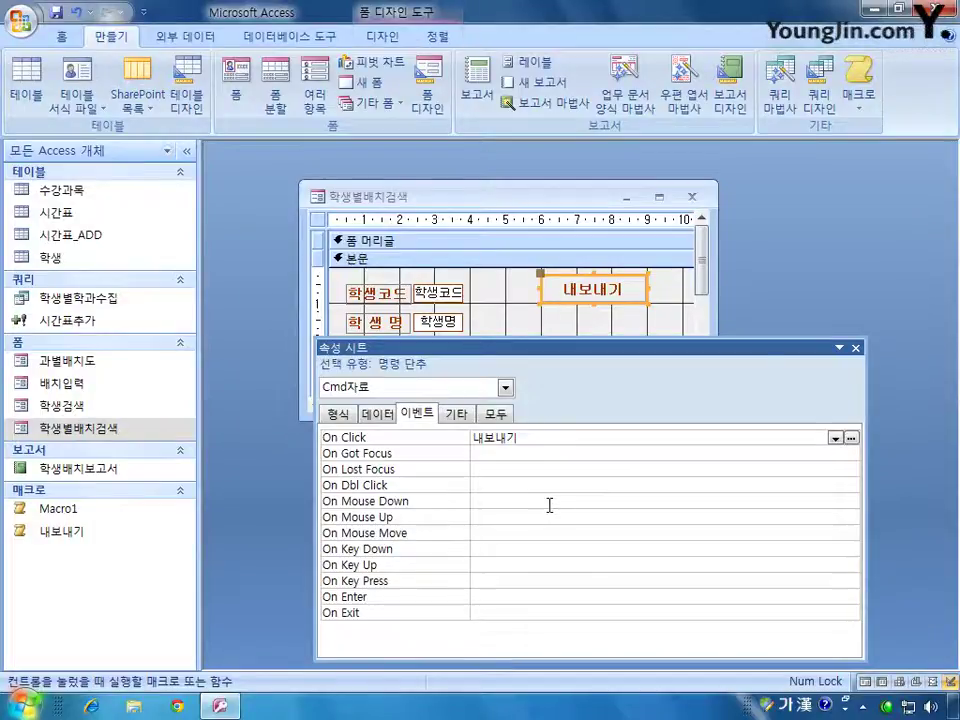
pyautogui.press('F4')
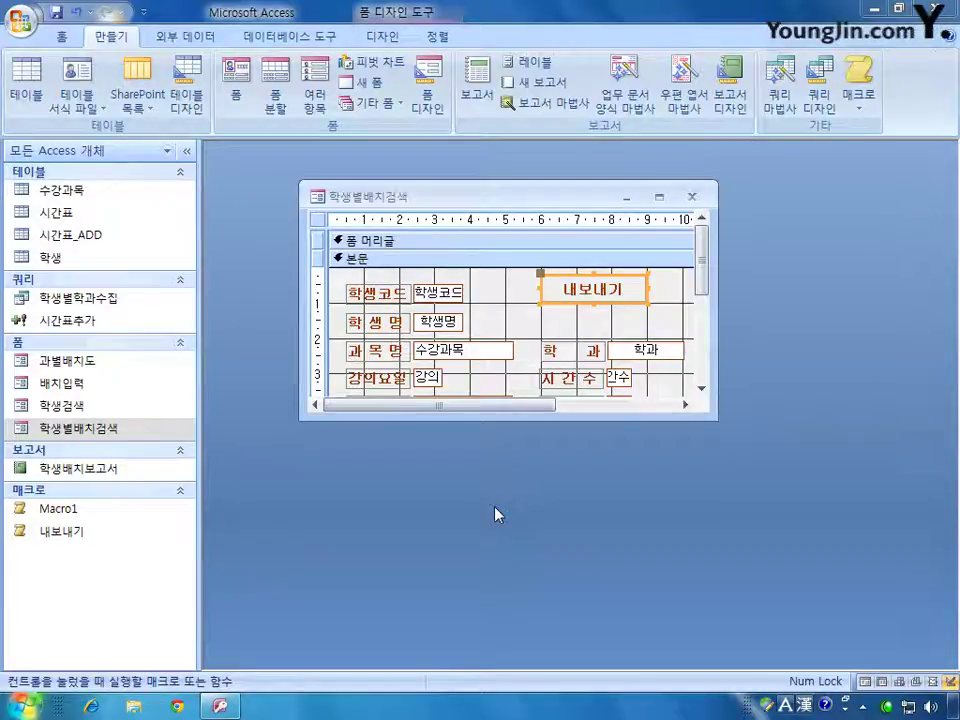
pyautogui.click(690, 196)
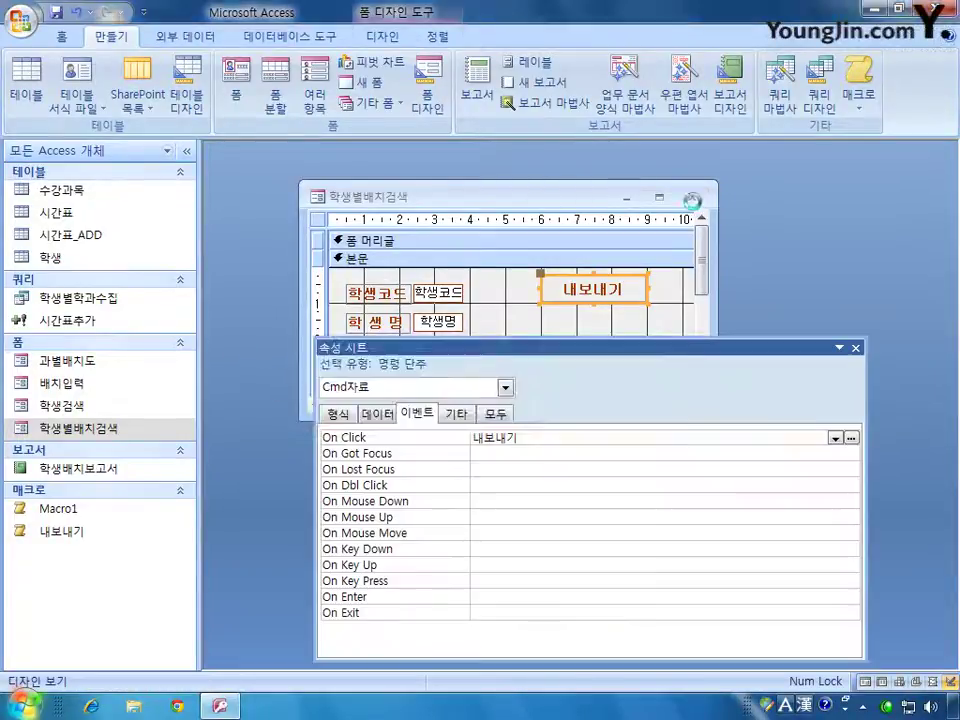
pyautogui.click(372, 399)
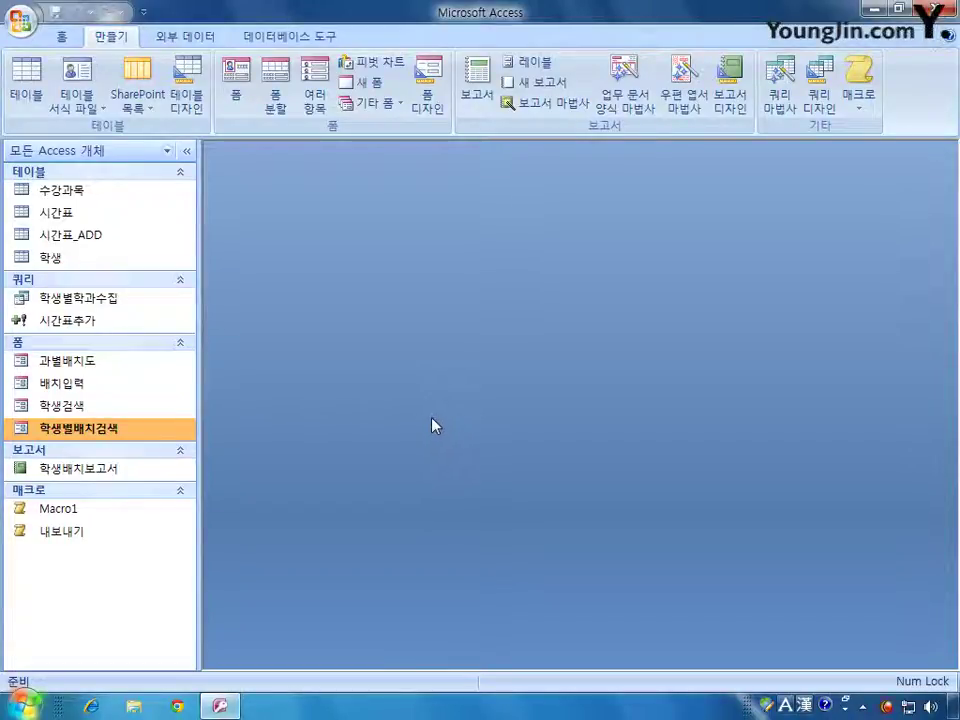
# Step: Create a new query in design view based on the 시간표 table and close the property sheet
pyautogui.click(819, 85)
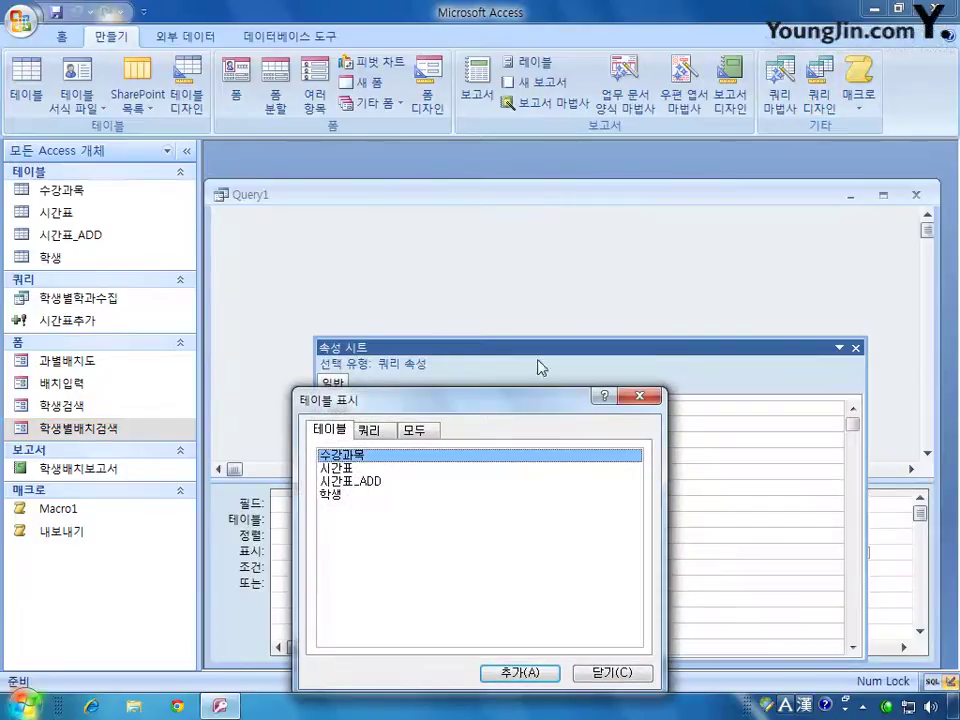
pyautogui.click(365, 468)
pyautogui.click(520, 672)
pyautogui.click(612, 672)
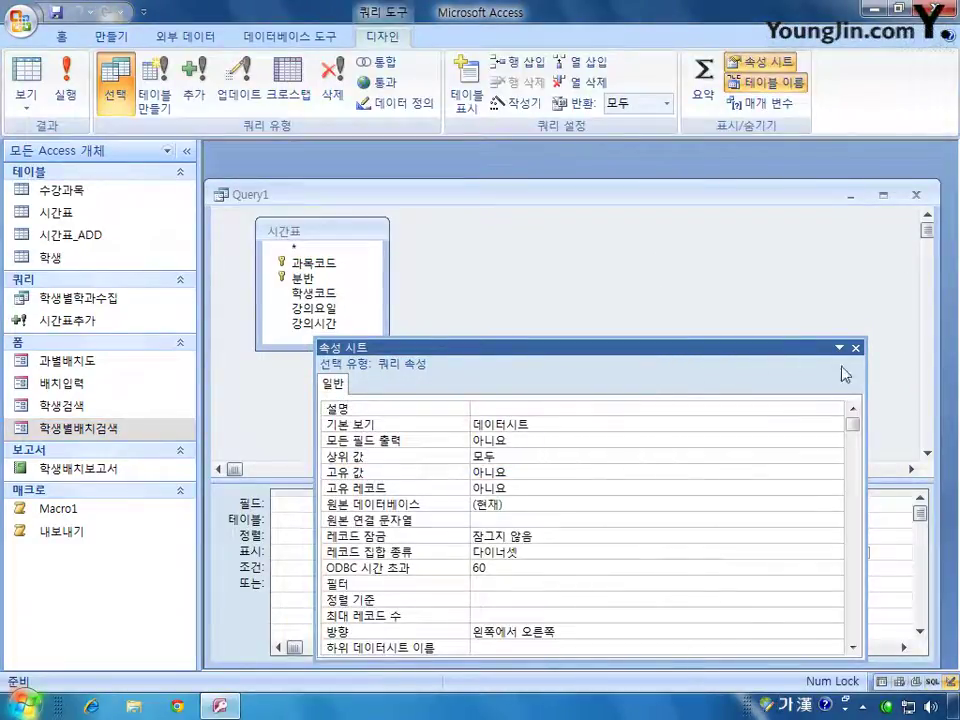
pyautogui.click(856, 348)
pyautogui.moveTo(576, 200); pyautogui.dragTo(581, 181)
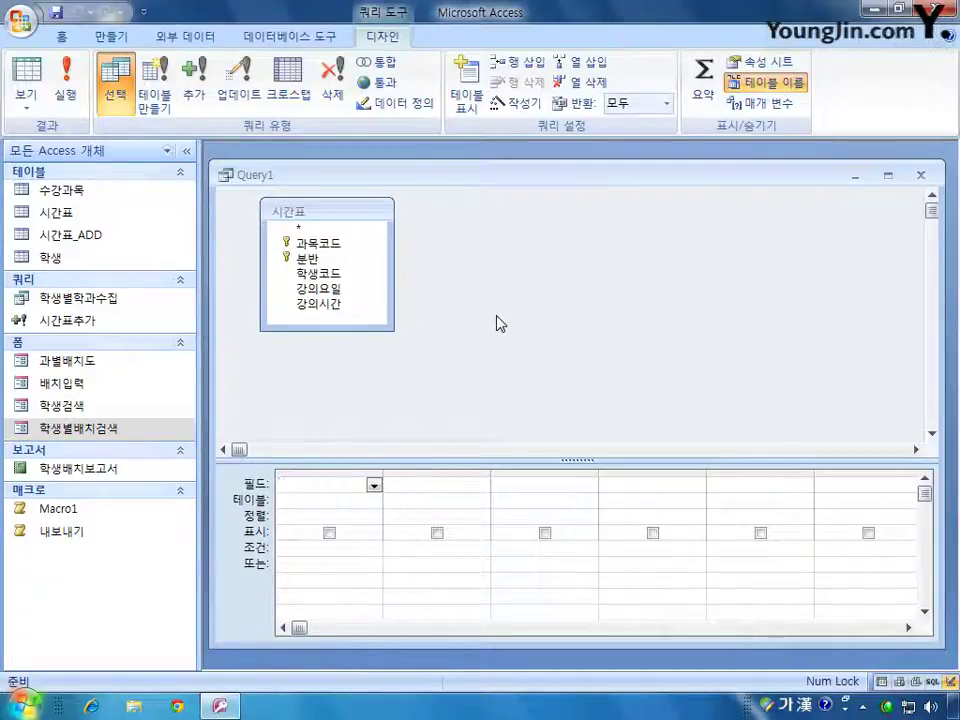
# Step: Add the 학생코드 and 과목코드 fields to the query grid, run the query and return to its design
pyautogui.click(323, 290)
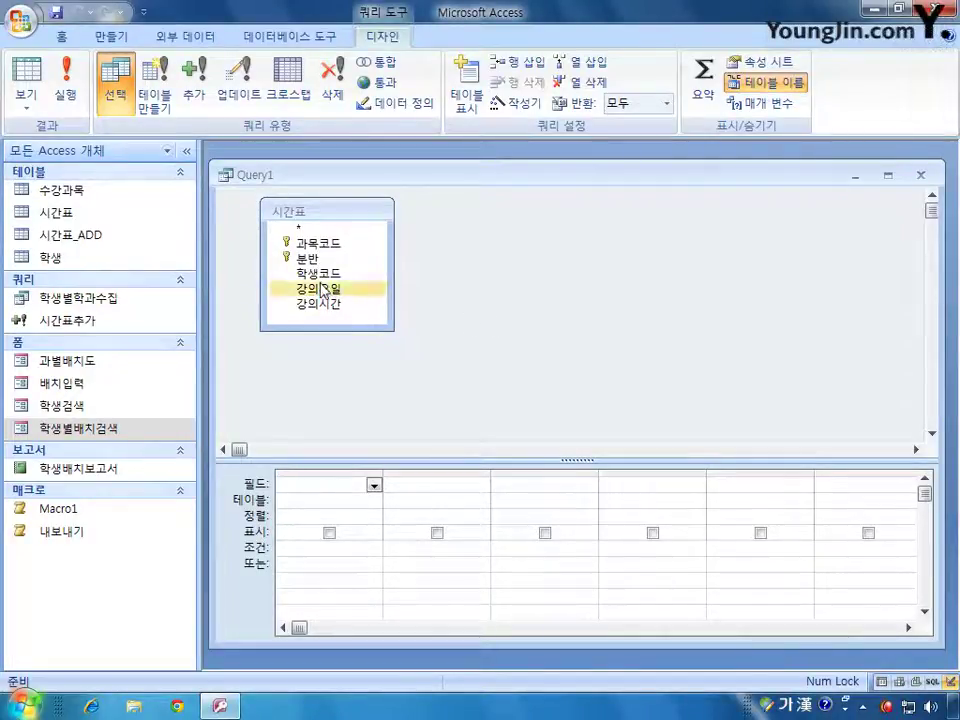
pyautogui.click(325, 274)
pyautogui.doubleClick(325, 275)
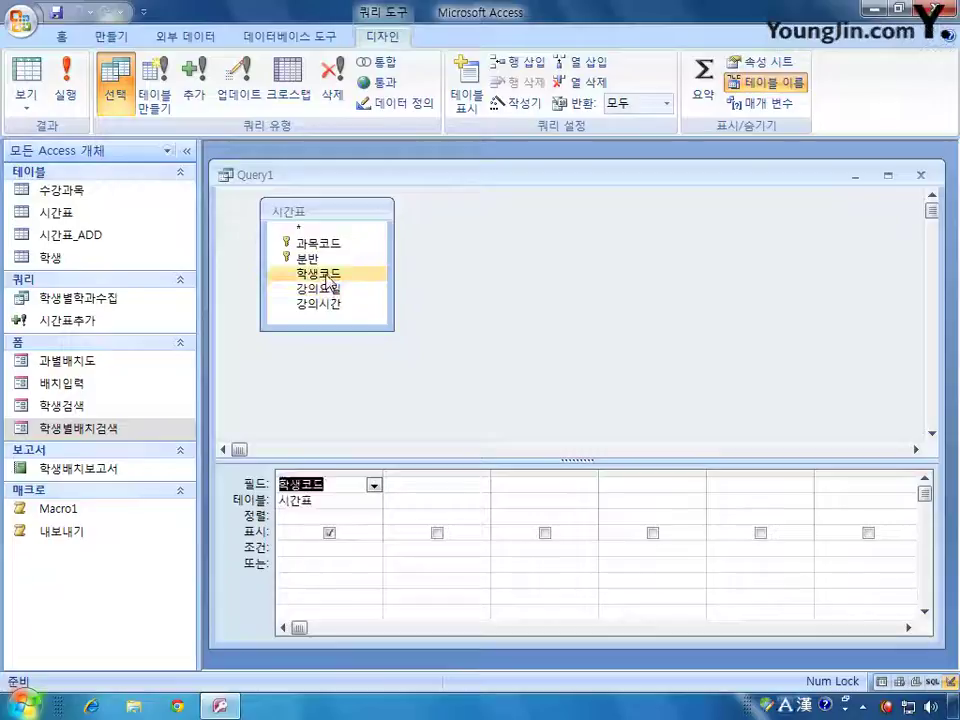
pyautogui.press('Hangul')
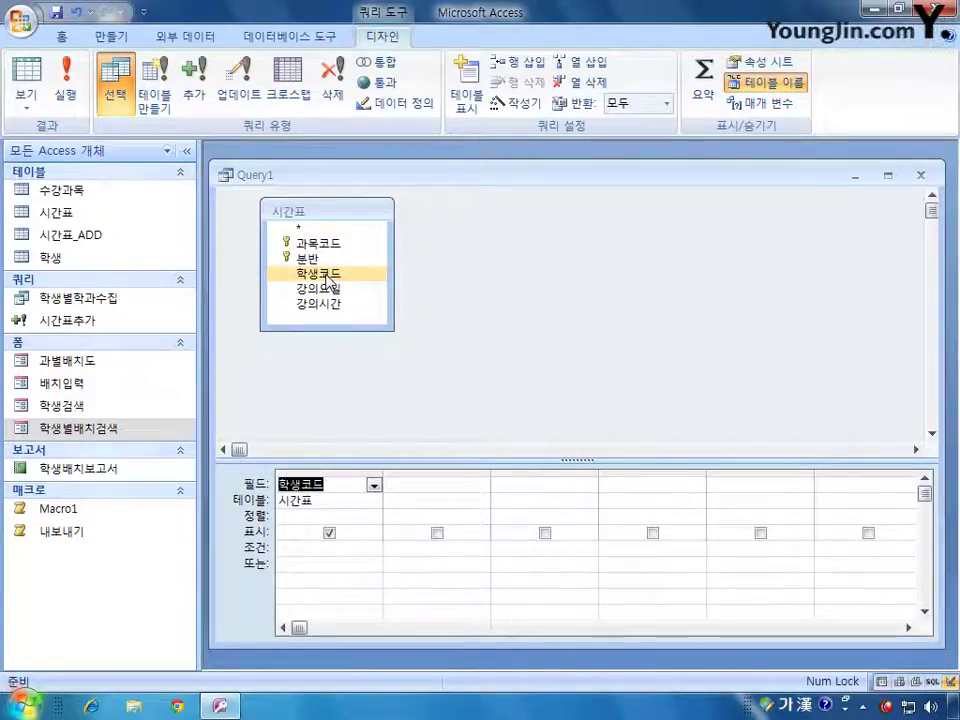
pyautogui.click(332, 245)
pyautogui.doubleClick(318, 243)
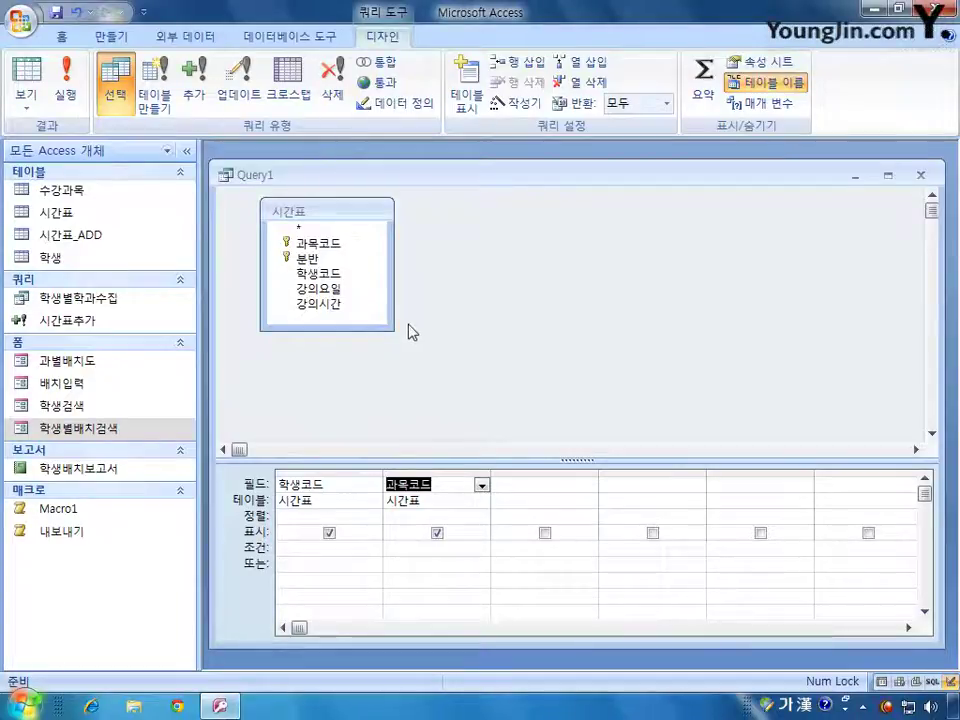
pyautogui.click(72, 88)
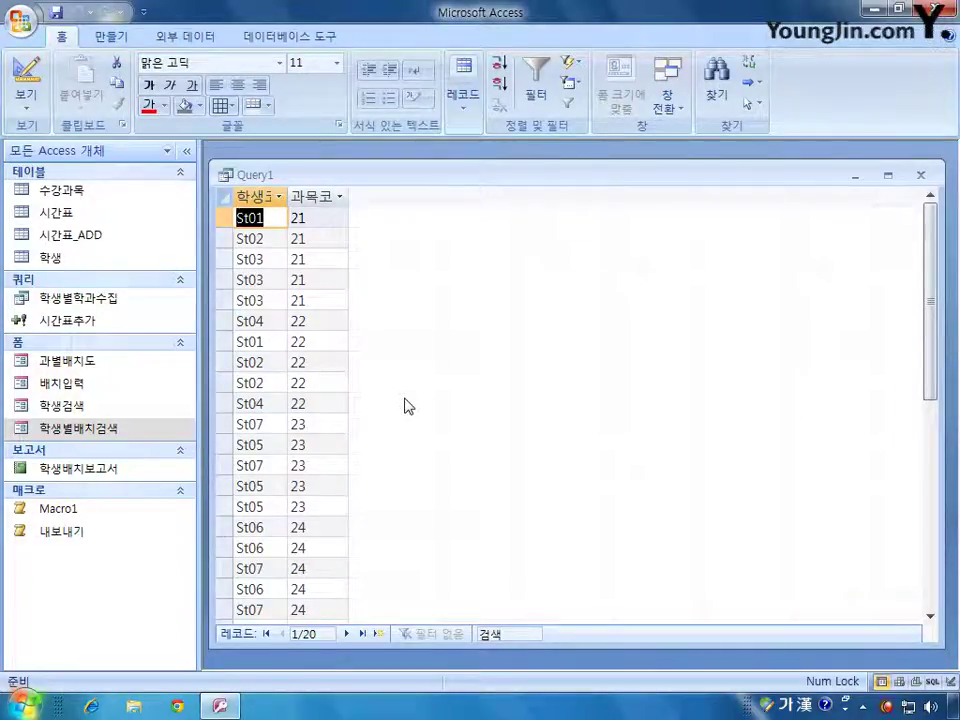
pyautogui.click(30, 74)
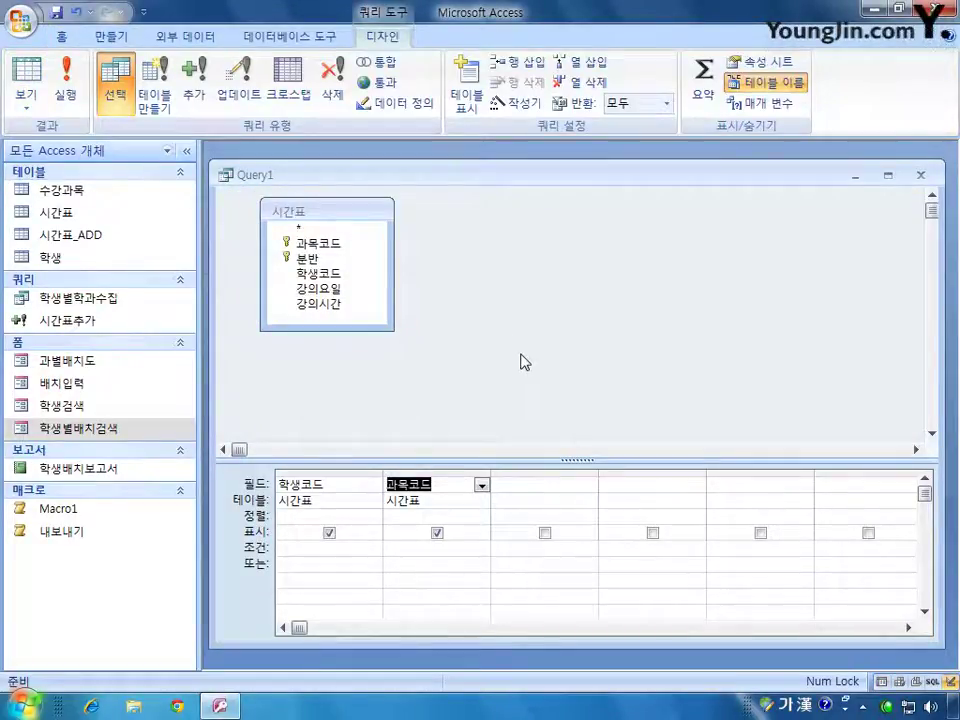
# Step: Turn on the totals row, summarise 과목코드 by 개수, and check the query's output before returning to its design
pyautogui.click(702, 96)
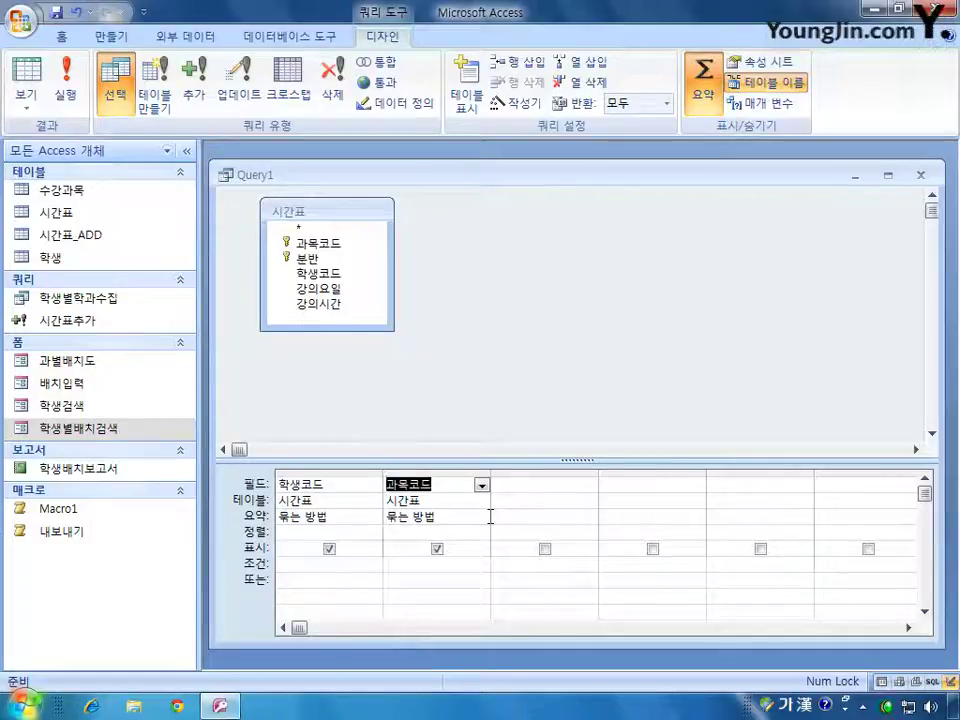
pyautogui.click(478, 518)
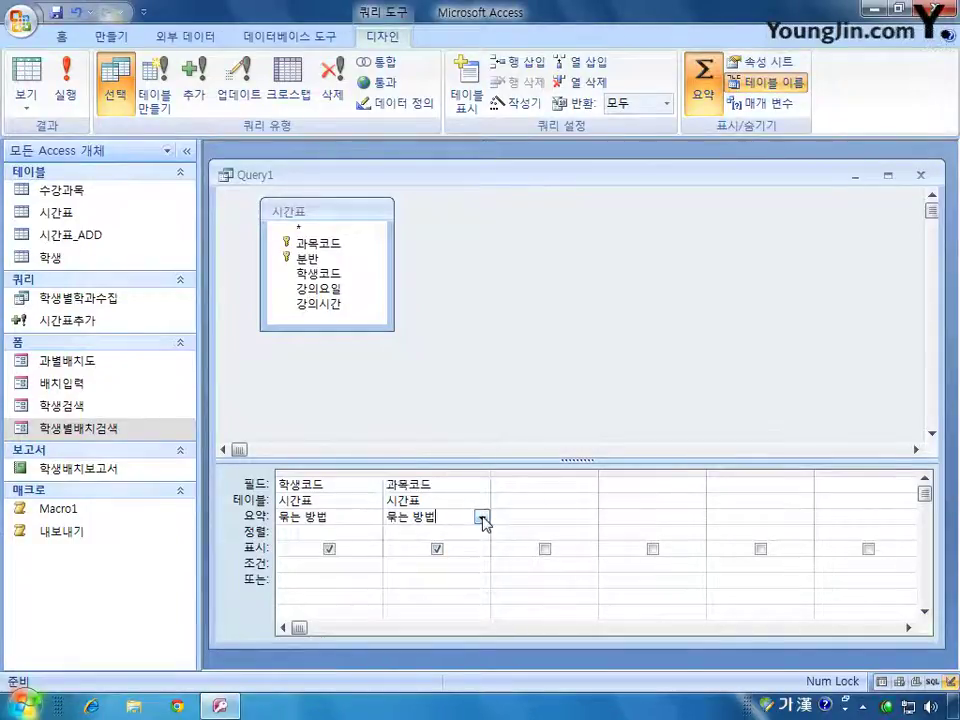
pyautogui.click(482, 517)
pyautogui.click(470, 411)
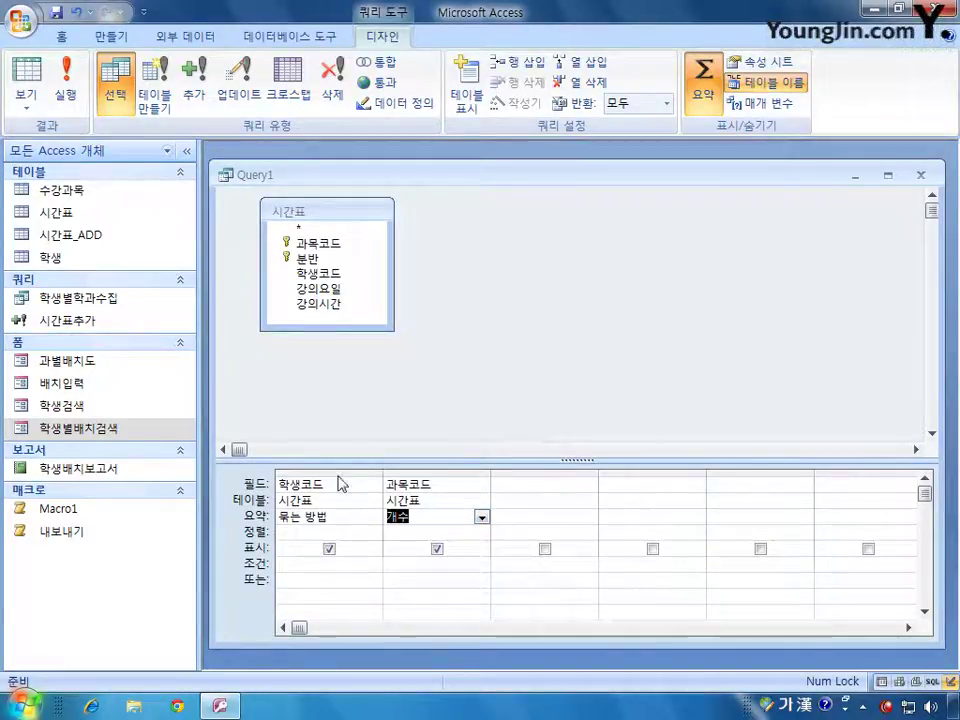
pyautogui.click(66, 82)
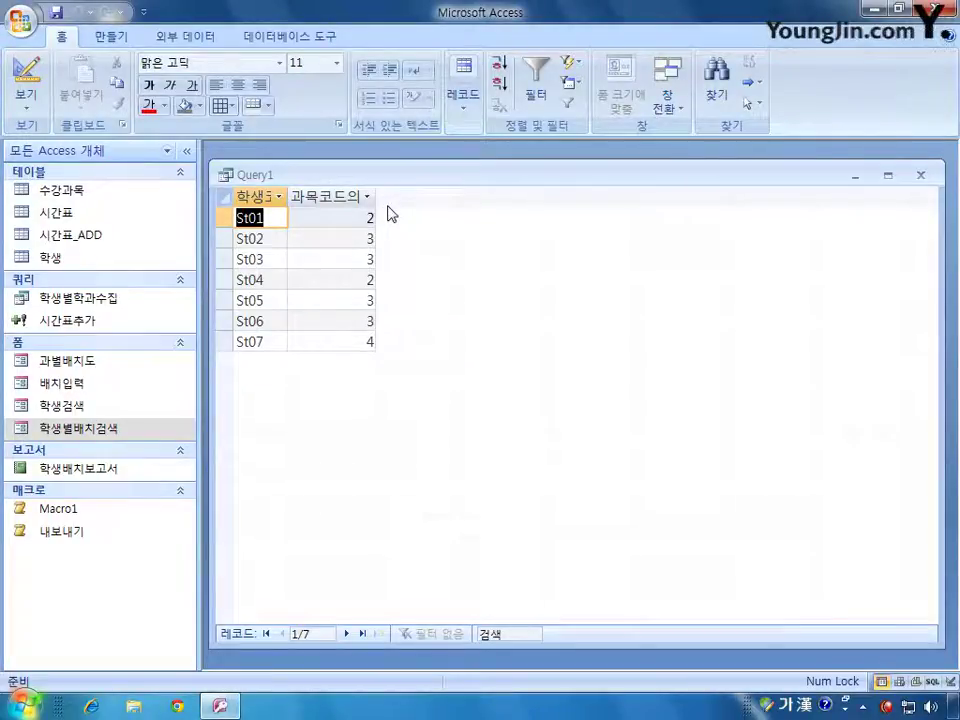
pyautogui.click(26, 76)
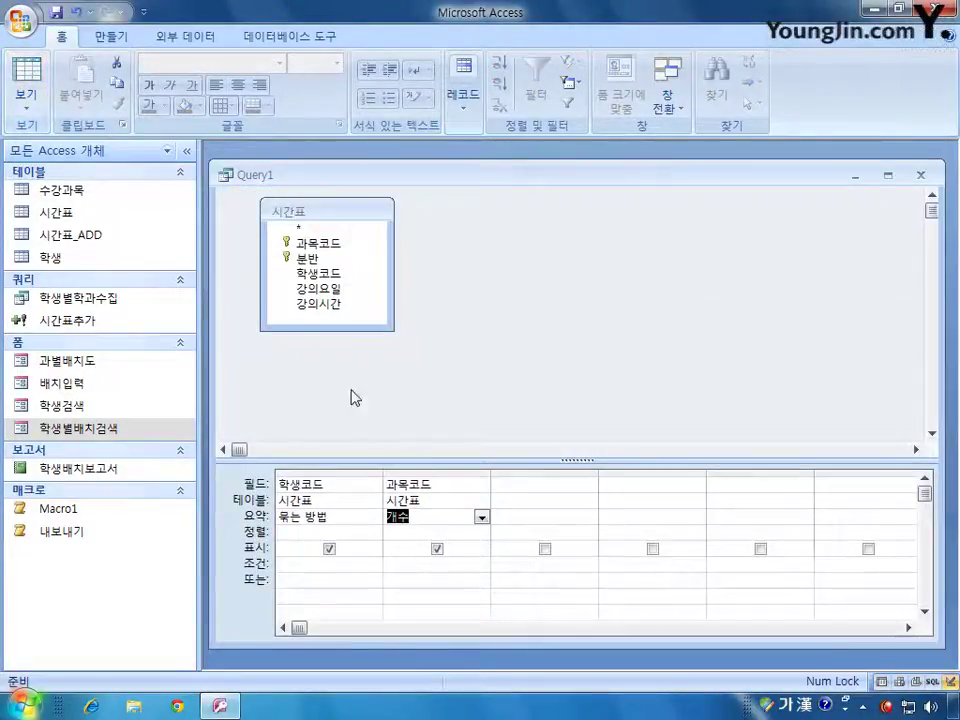
# Step: Give the counted 과목코드 column the alias 과목수 and run the query
pyautogui.click(386, 484)
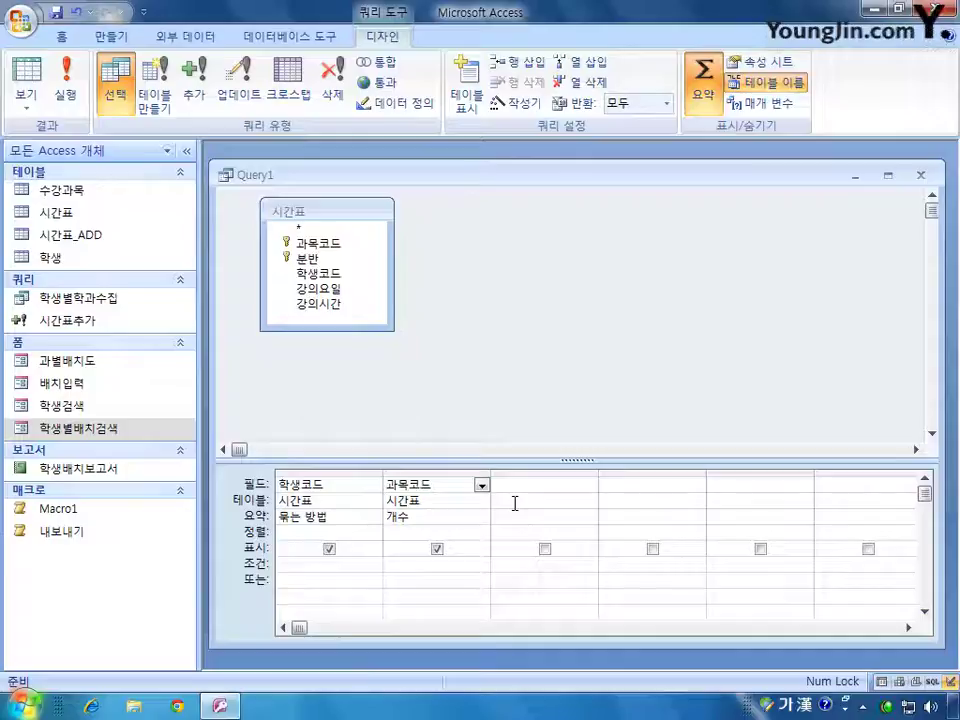
pyautogui.write('과목수')
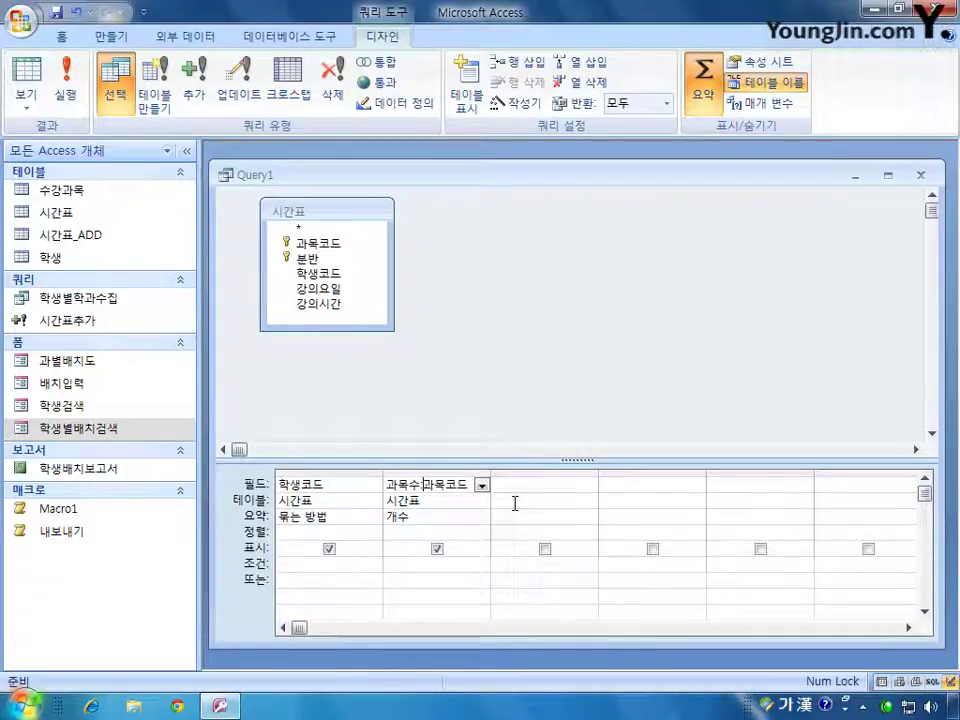
pyautogui.write(':')
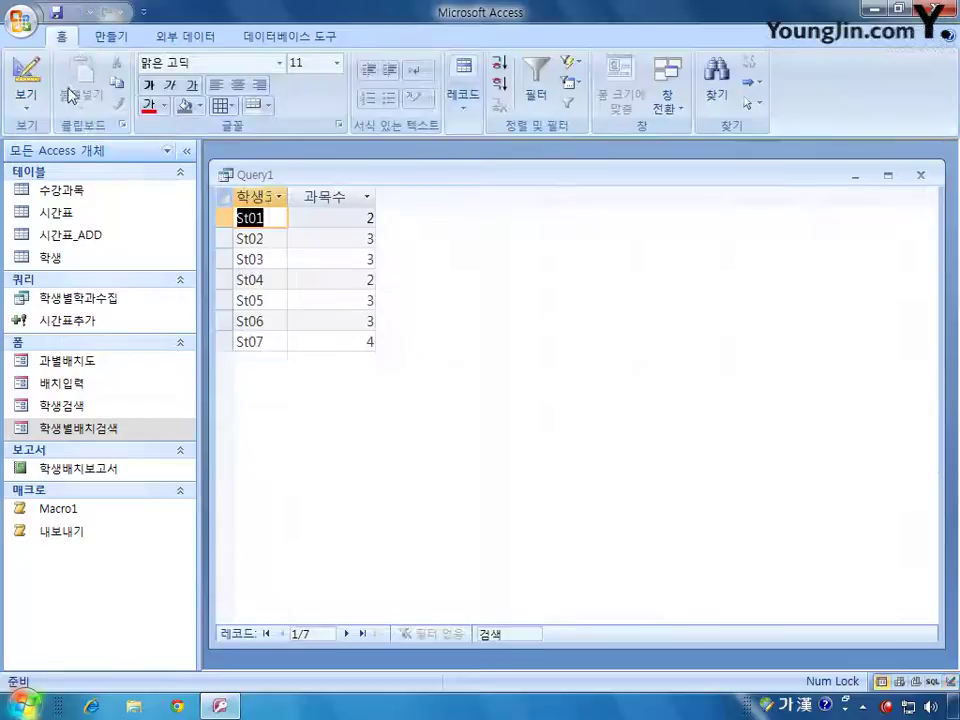
pyautogui.click(65, 75)
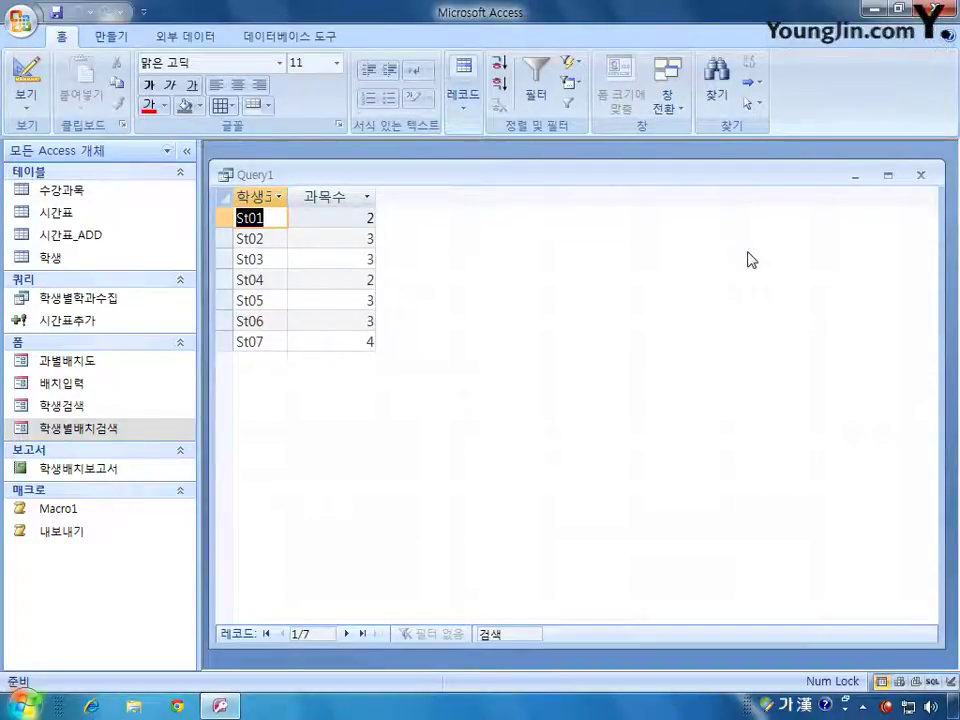
# Step: Close the query and save it under the name 학생별강좌수
pyautogui.click(920, 175)
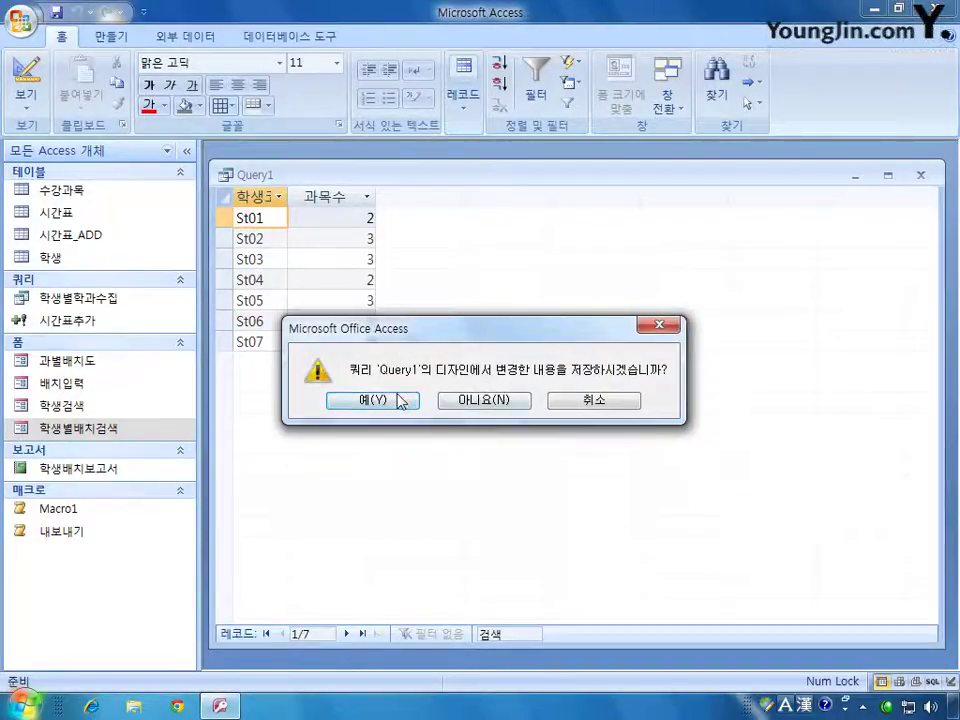
pyautogui.click(372, 400)
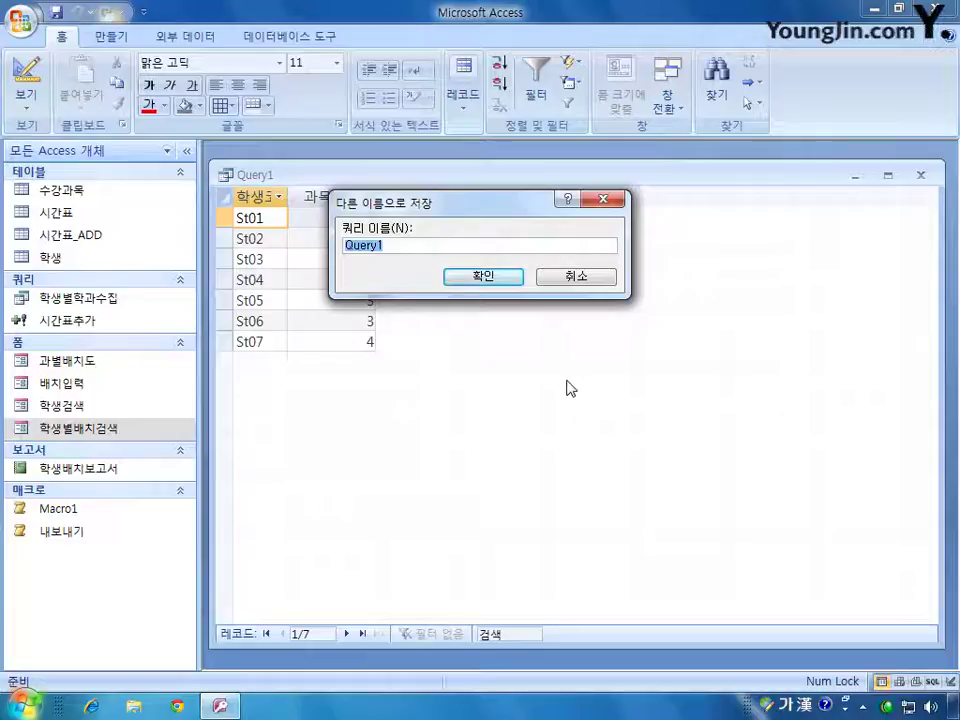
pyautogui.write('학생별')
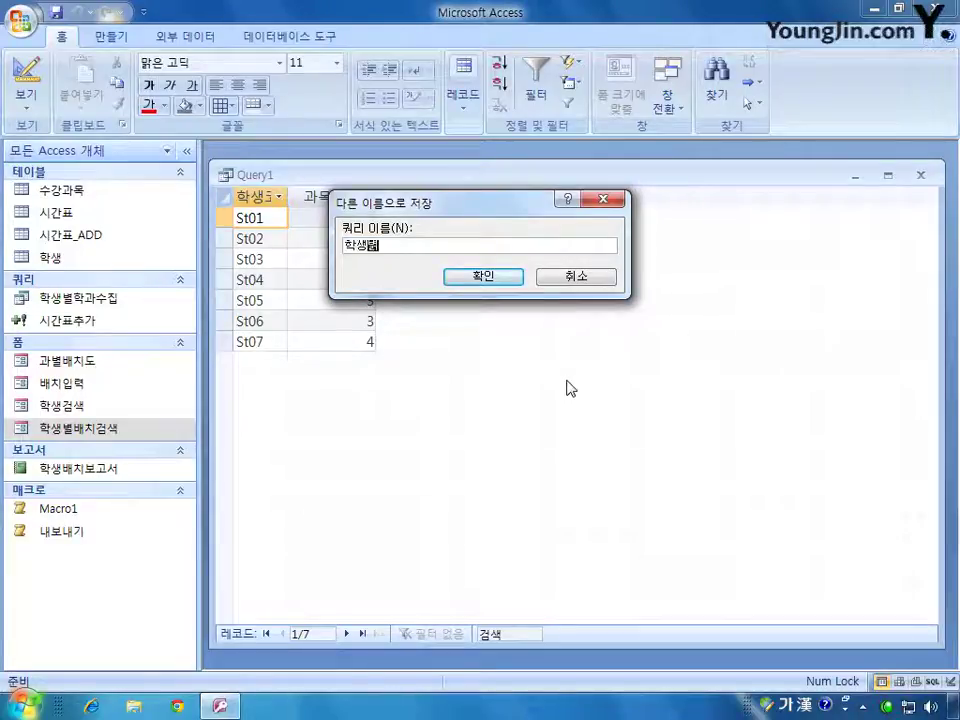
pyautogui.write('강좌수')
pyautogui.press('Return')
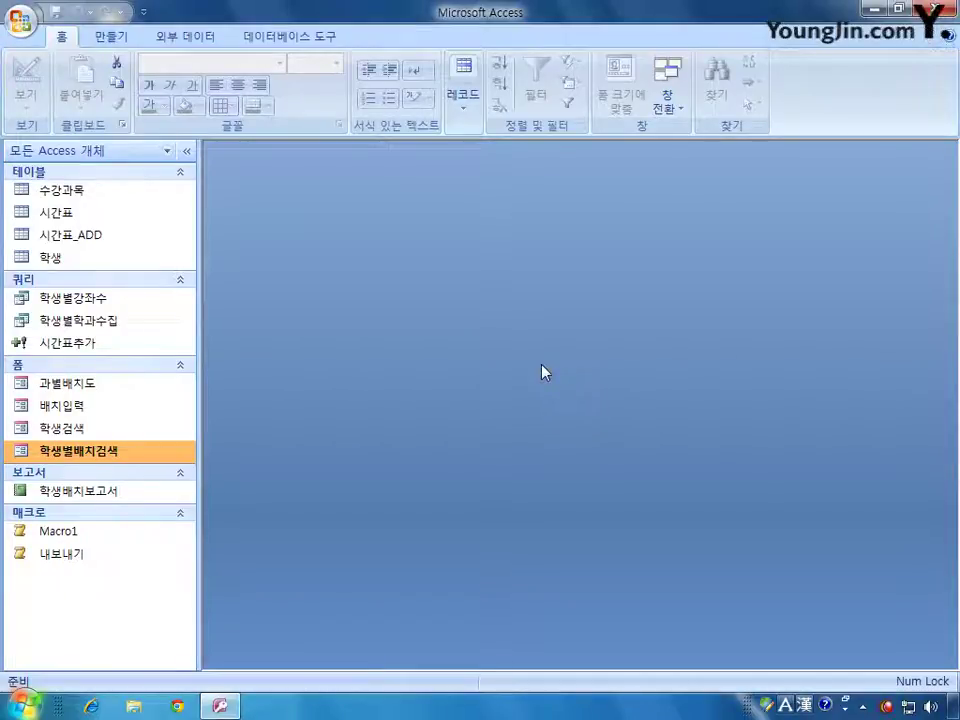
# Step: Examine the 수강과목 and 시간표 tables, especially the leading digit of the 강의시간 values, and close both without saving layout changes
pyautogui.doubleClick(105, 190)
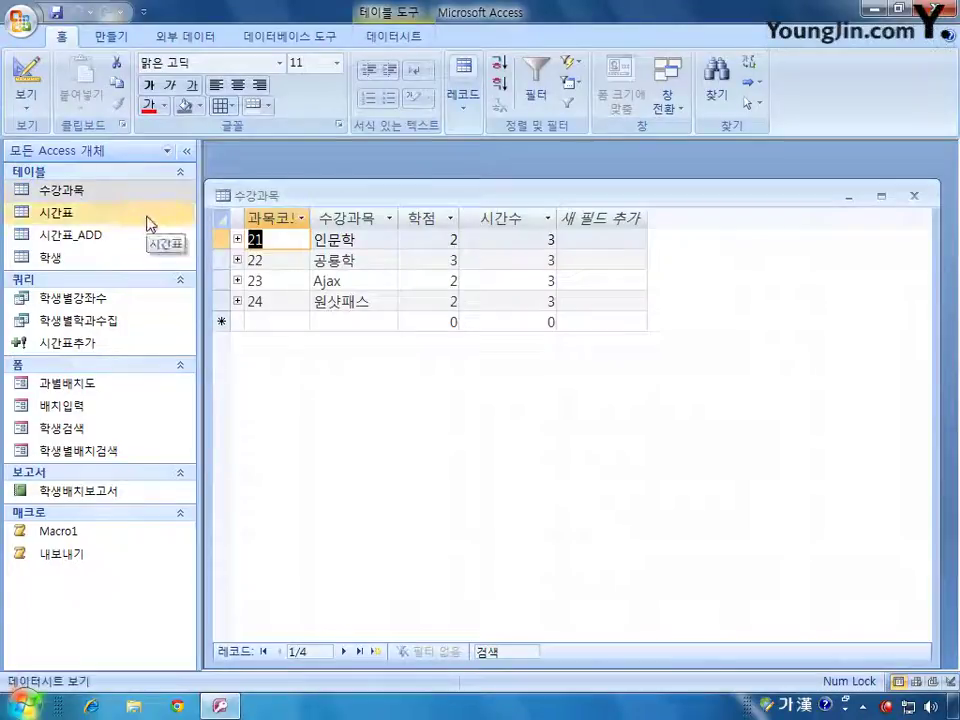
pyautogui.doubleClick(97, 216)
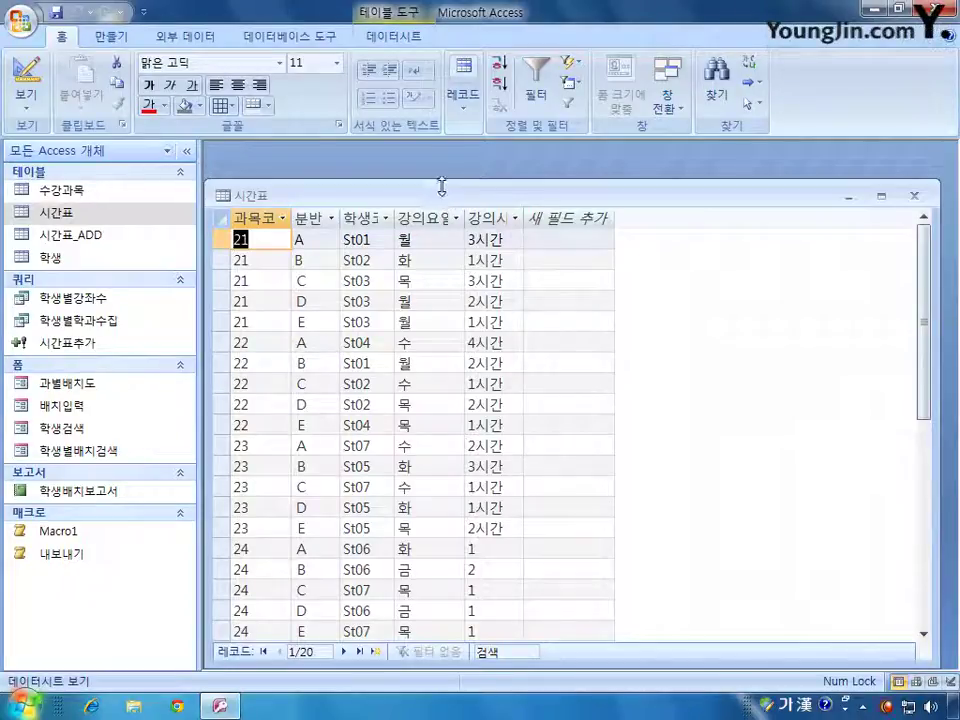
pyautogui.moveTo(478, 197); pyautogui.dragTo(495, 315)
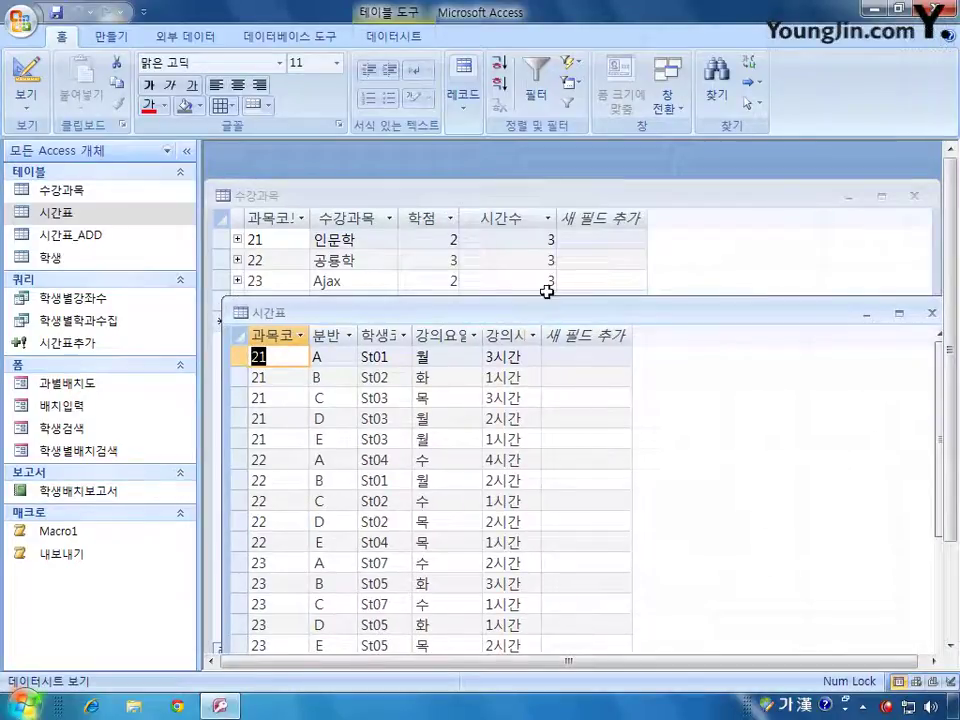
pyautogui.doubleClick(542, 333)
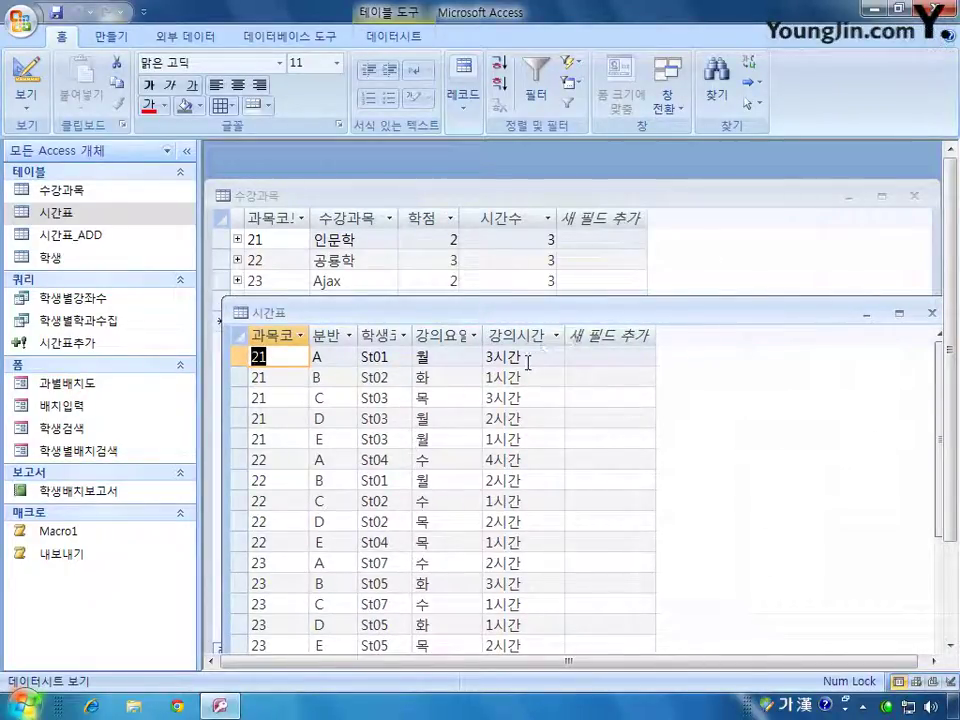
pyautogui.click(494, 357)
pyautogui.hotkey('shift', 'Left')
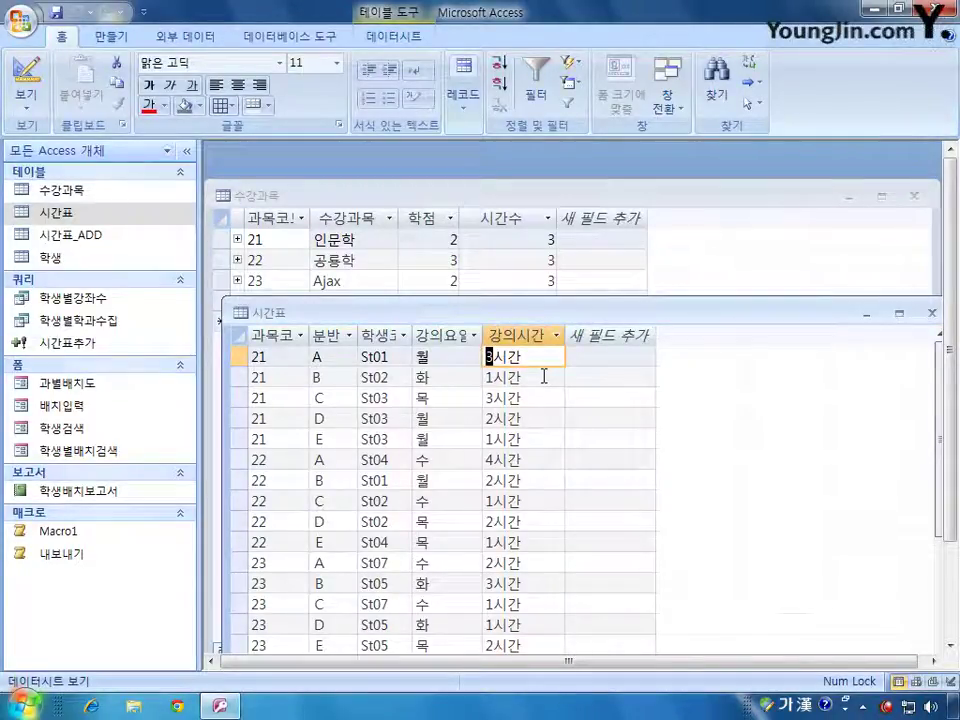
pyautogui.click(932, 313)
pyautogui.click(529, 409)
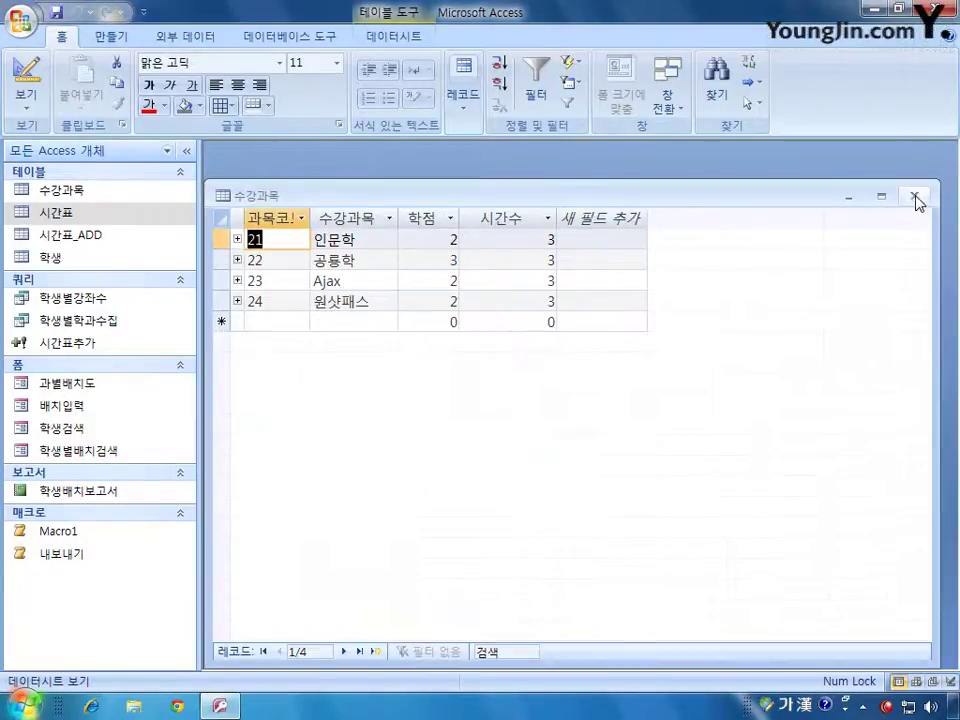
pyautogui.click(913, 195)
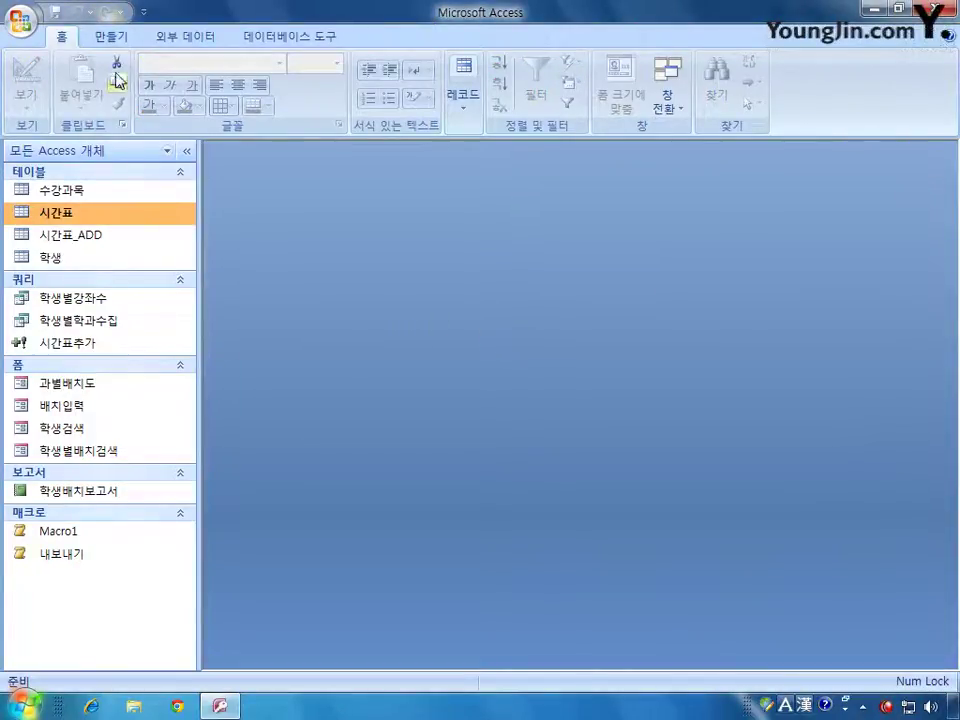
# Step: Create another query in design view containing the 수강과목 and 시간표 tables
pyautogui.click(95, 37)
pyautogui.click(816, 100)
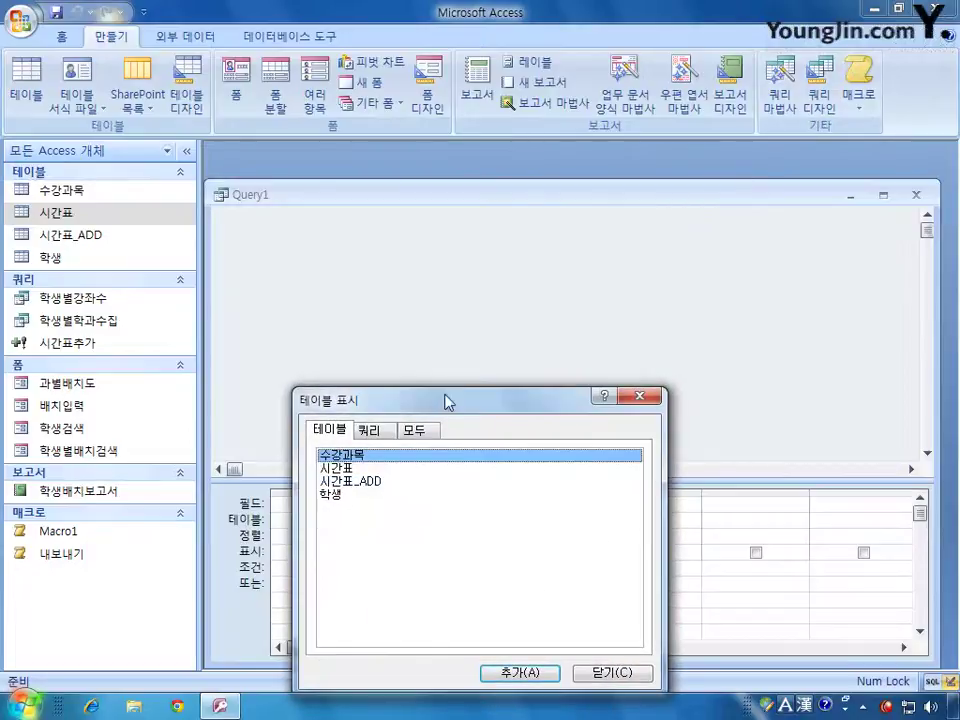
pyautogui.moveTo(448, 401); pyautogui.dragTo(520, 305)
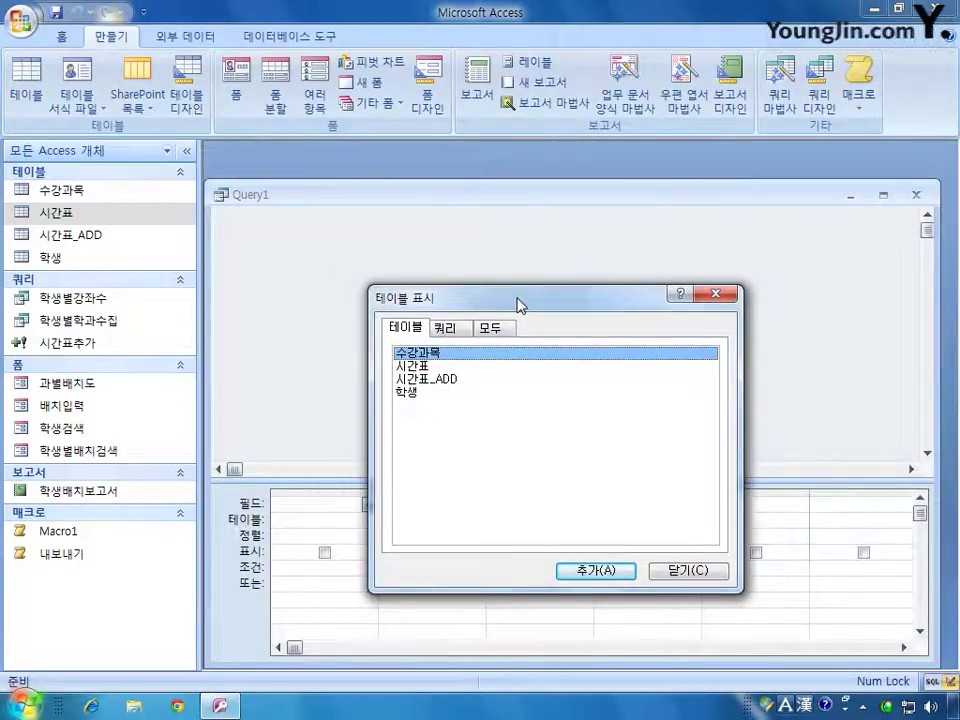
pyautogui.doubleClick(428, 354)
pyautogui.doubleClick(412, 366)
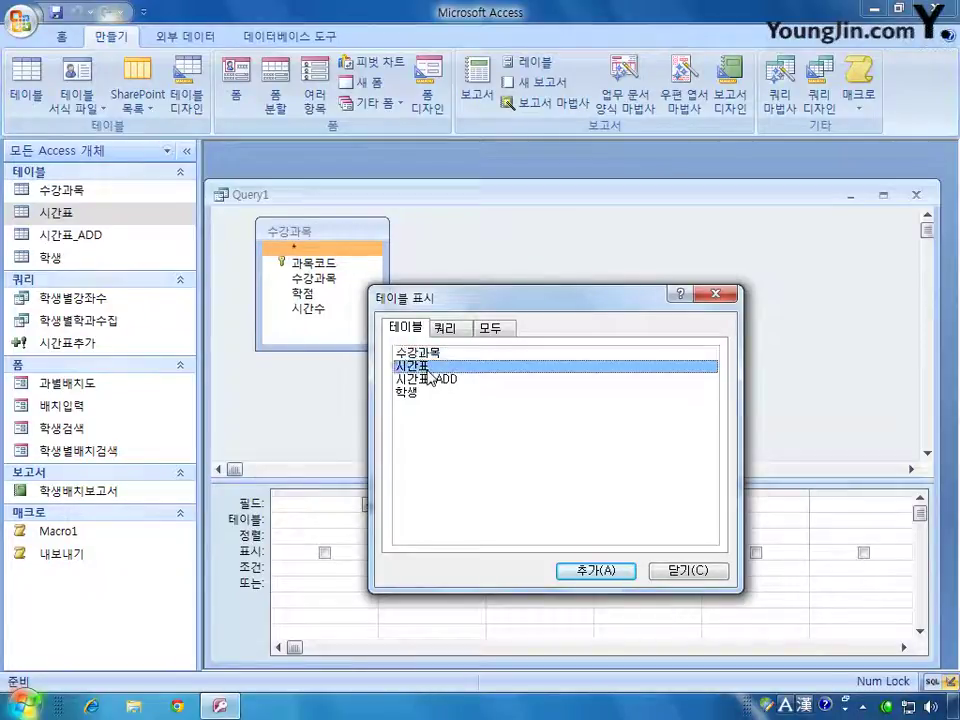
pyautogui.click(684, 574)
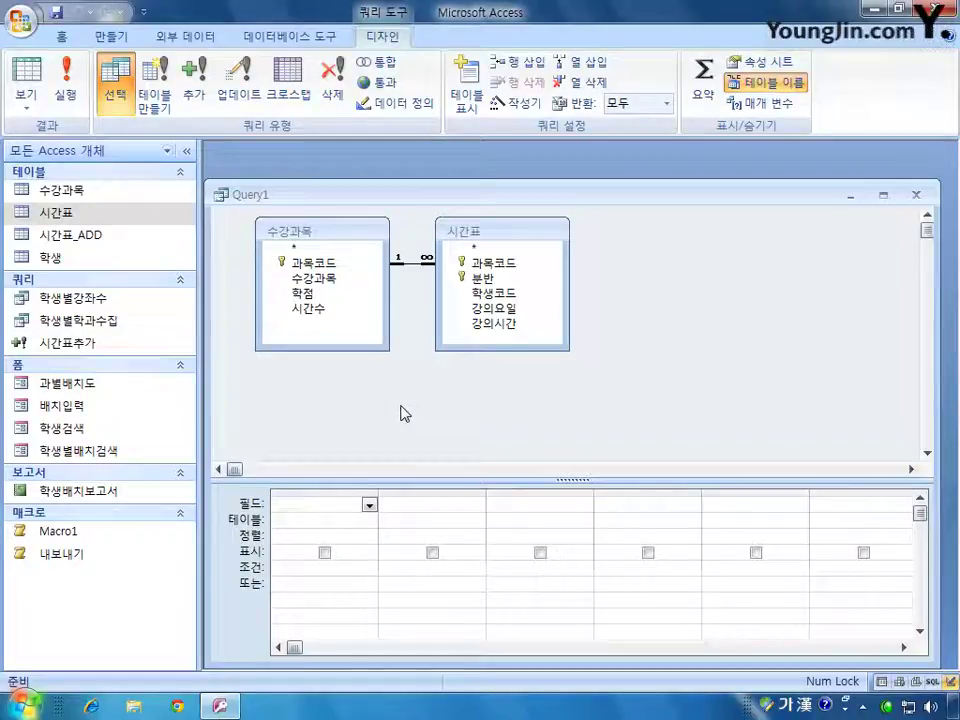
# Step: Add 수강과목, 학점 and 강의시간 to the query grid, plus a second 강의시간 column hidden from the results
pyautogui.doubleClick(343, 277)
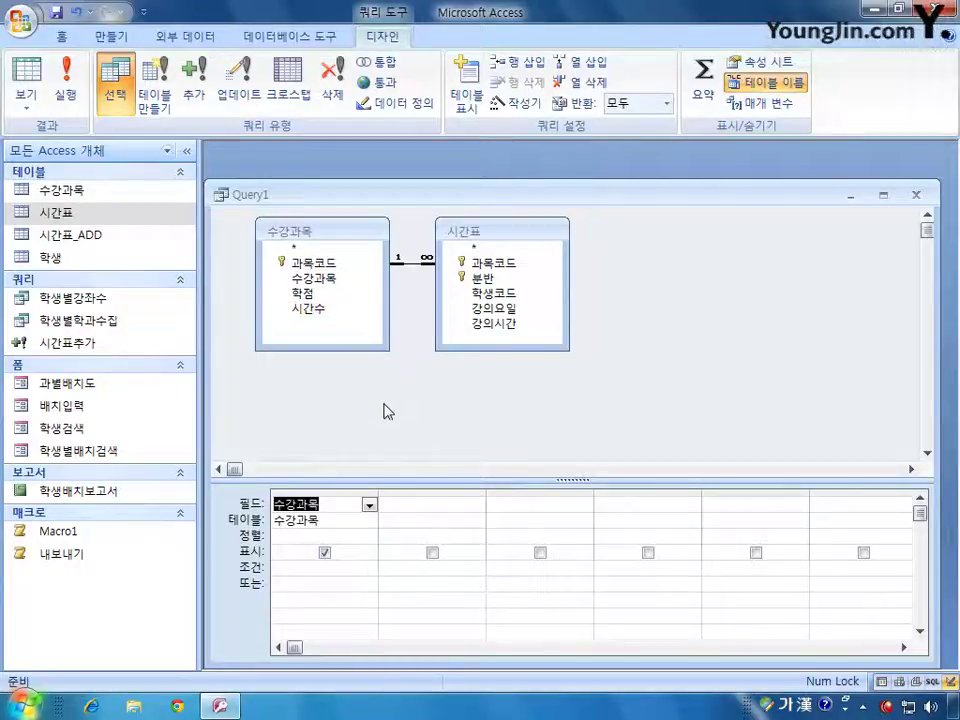
pyautogui.doubleClick(353, 294)
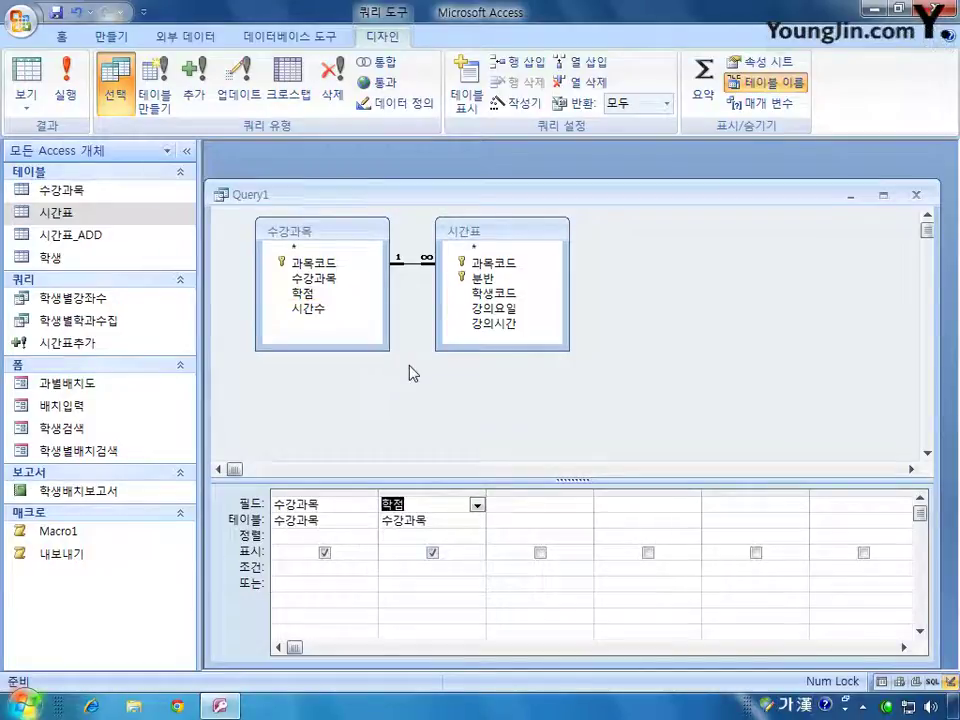
pyautogui.doubleClick(500, 326)
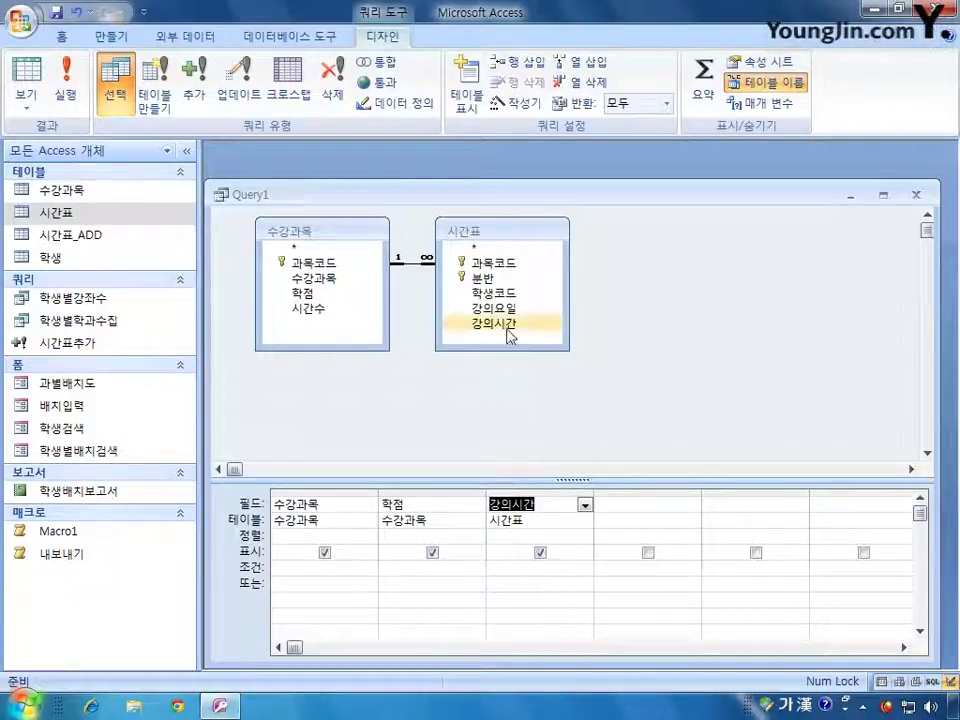
pyautogui.doubleClick(510, 328)
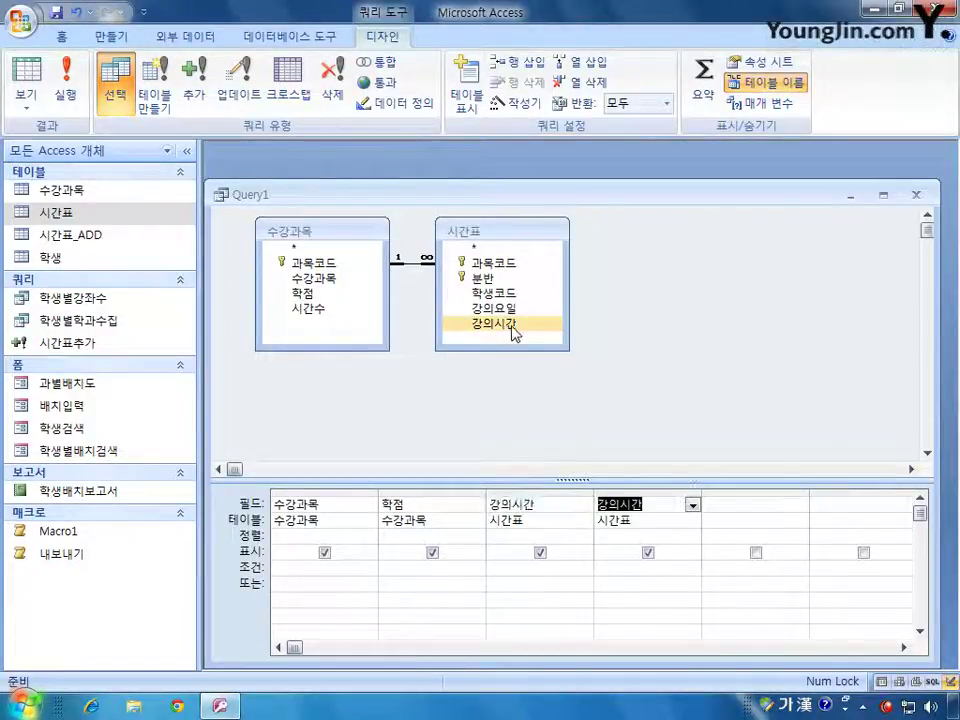
pyautogui.click(648, 553)
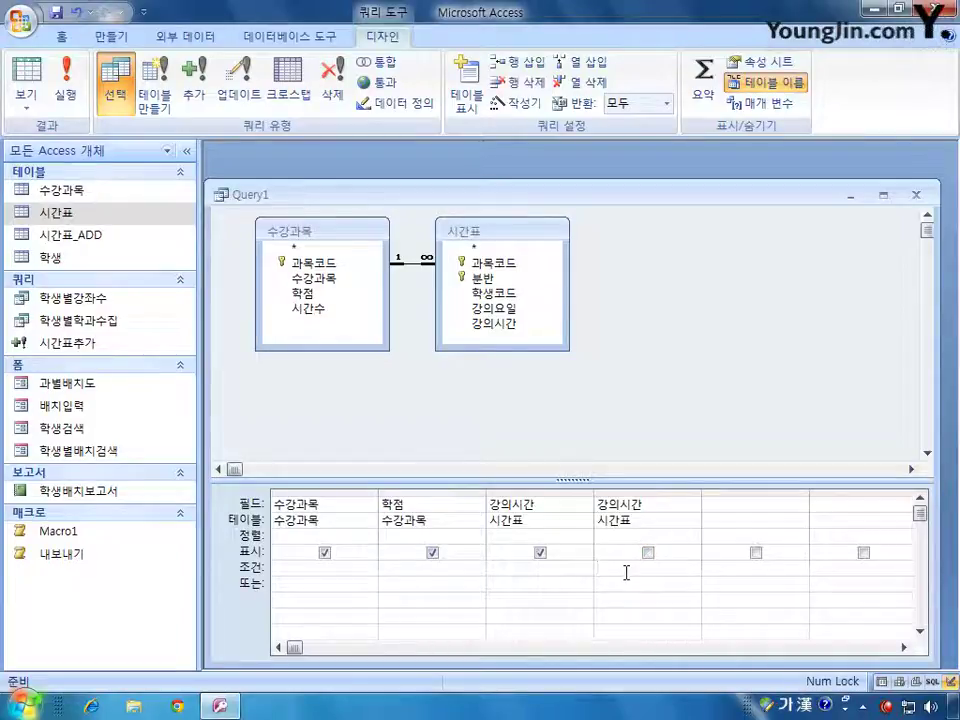
# Step: Widen the hidden 강의시간 column and change its field to the expression left([강의시간],1)
pyautogui.click(626, 572)
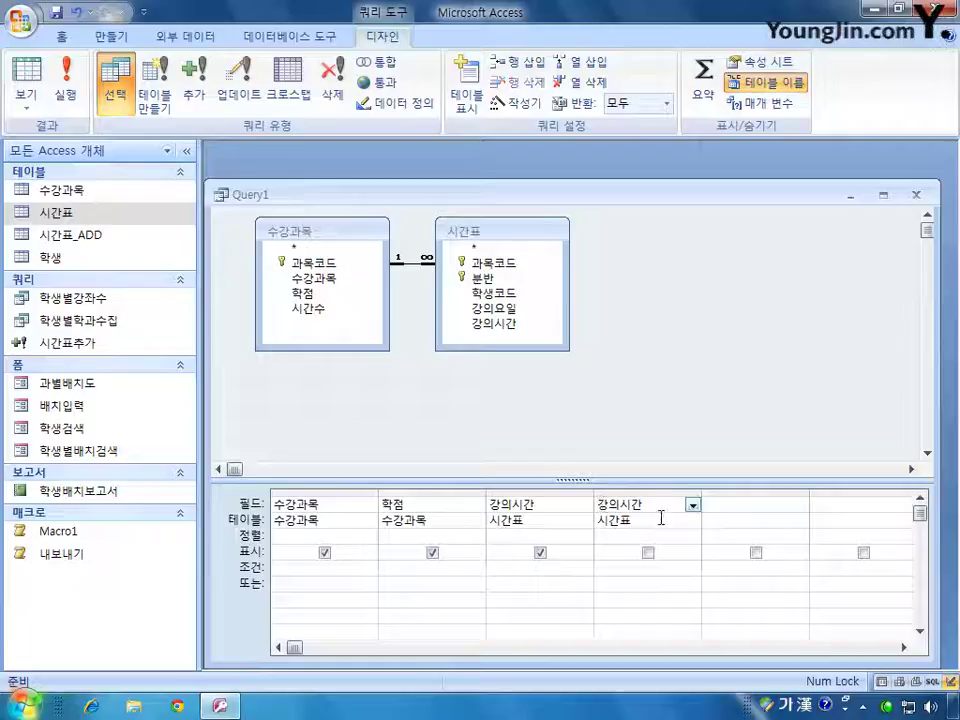
pyautogui.moveTo(701, 495); pyautogui.dragTo(805, 497)
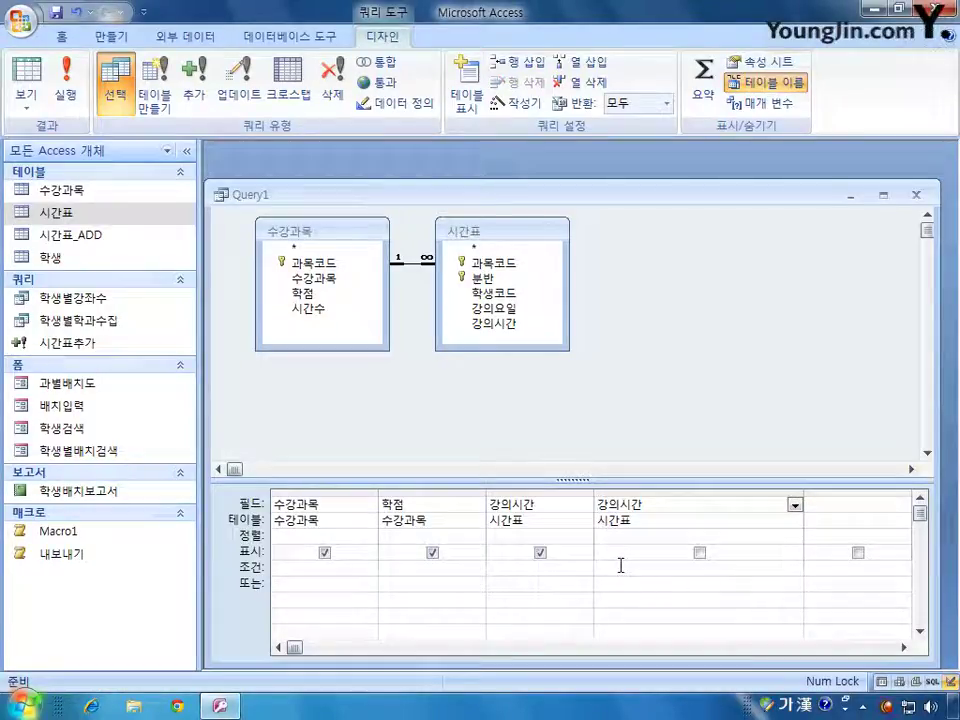
pyautogui.write('ㄷ')
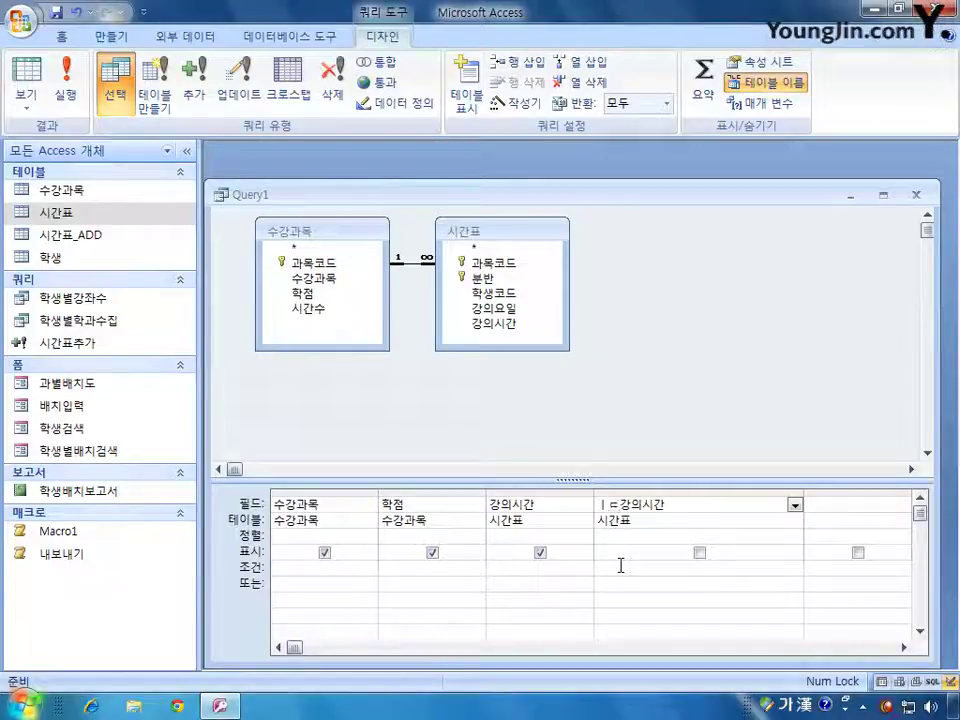
pyautogui.press('BackSpace')
pyautogui.press('Hangul')
pyautogui.write('left')
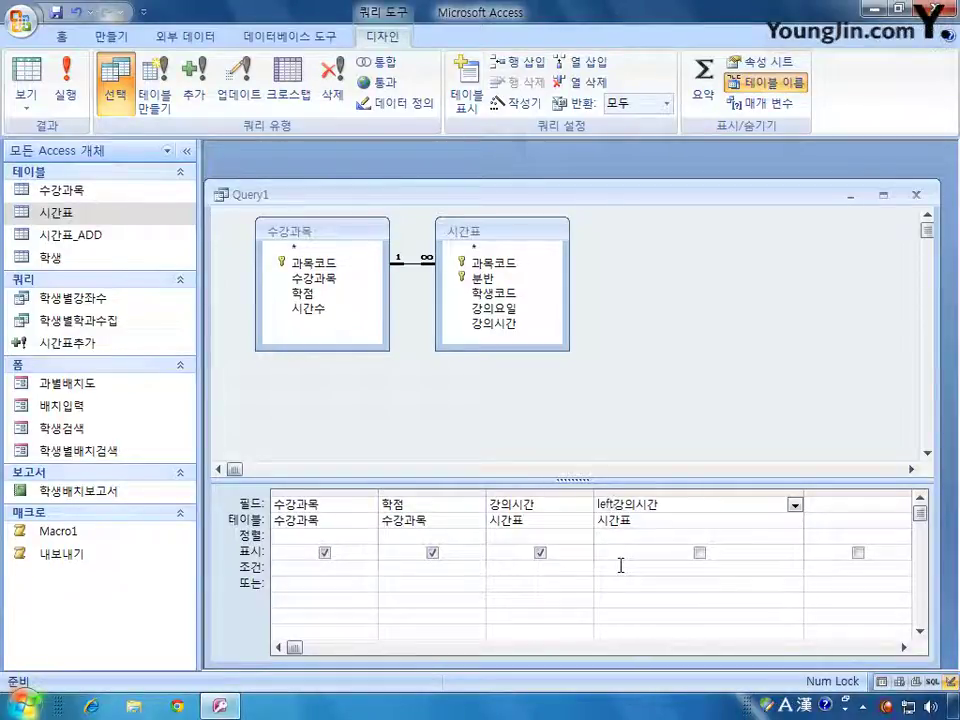
pyautogui.write('([')
pyautogui.press('End')
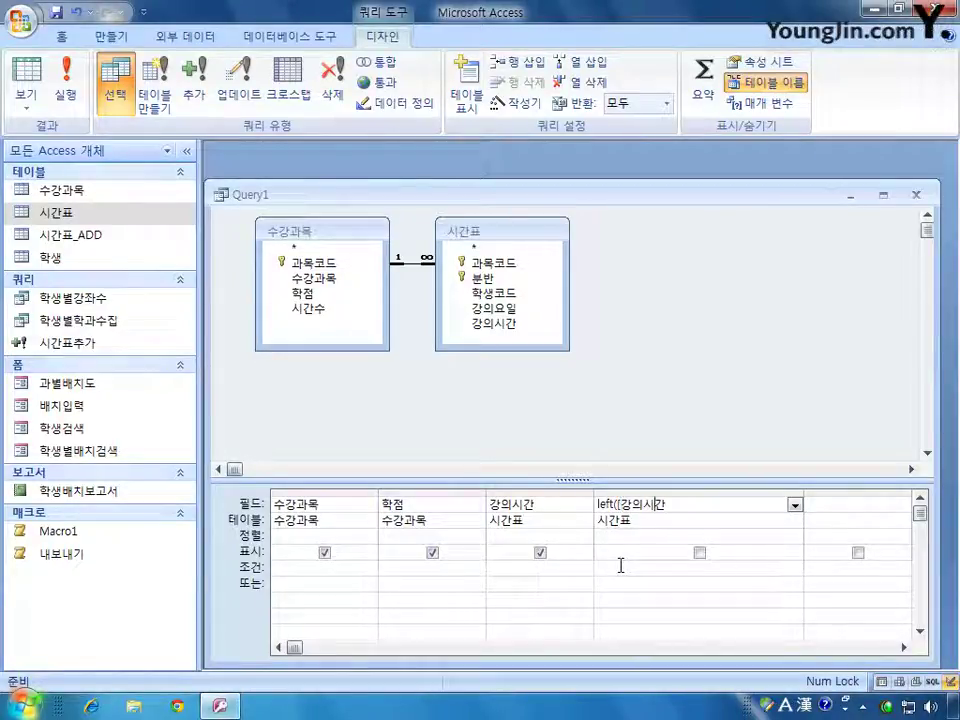
pyautogui.write('],1)')
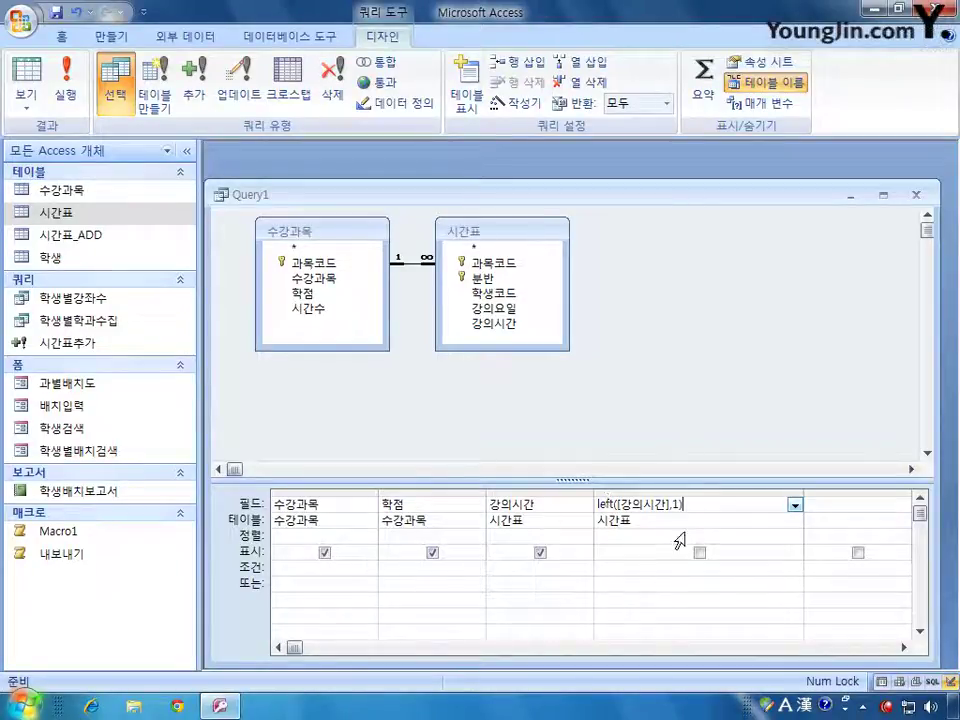
# Step: Set the criterion of the Left expression column to >="3", with the 3 quoted as text
pyautogui.click(639, 570)
pyautogui.write('>')
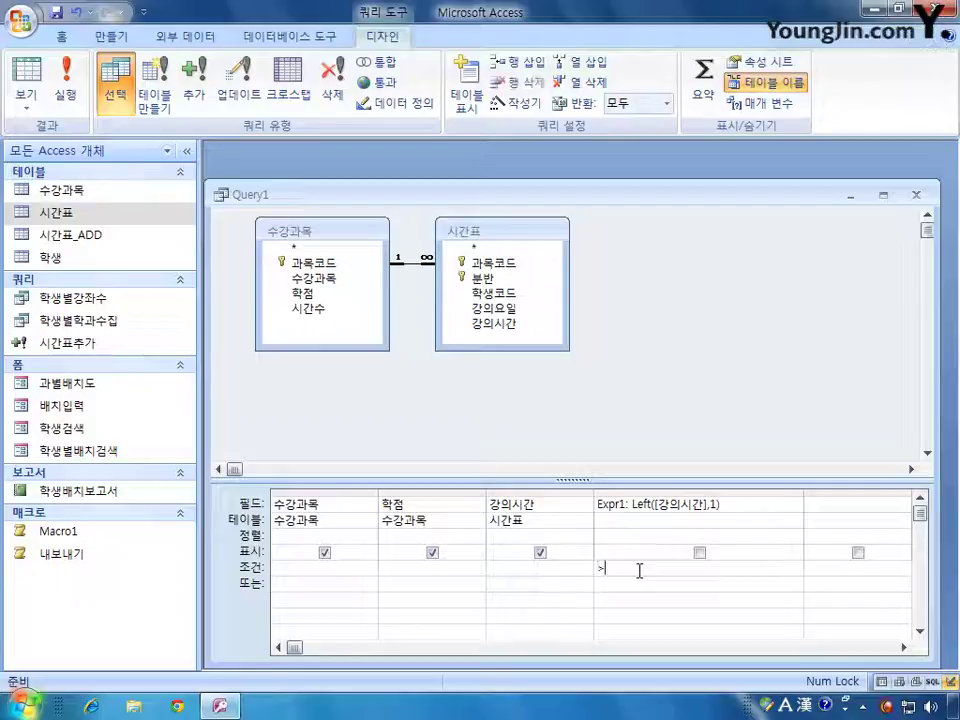
pyautogui.write('="3"')
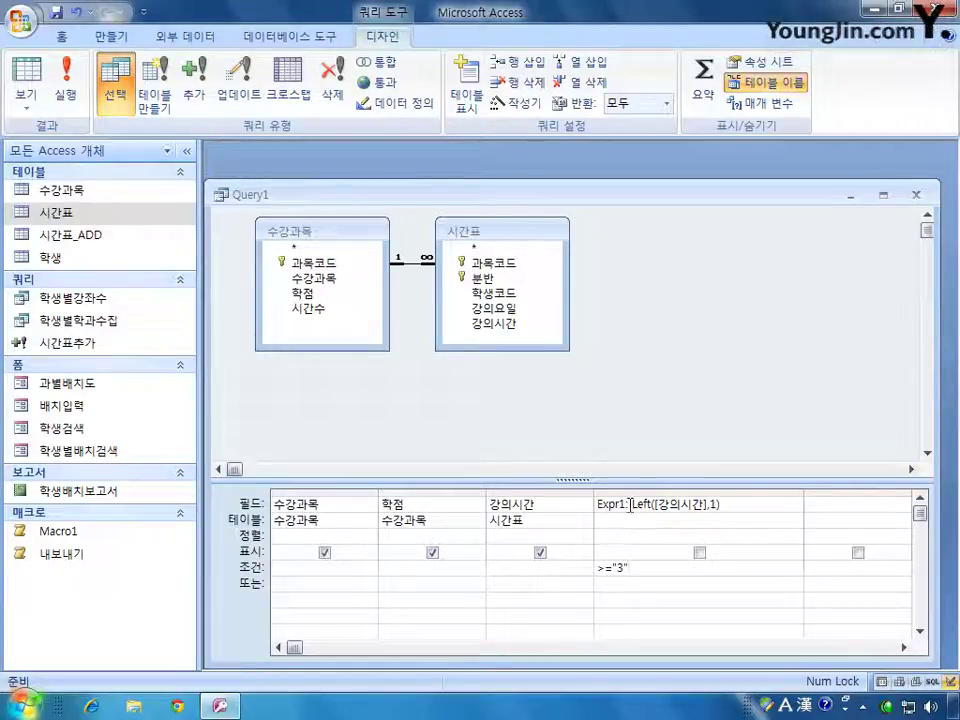
pyautogui.moveTo(632, 505); pyautogui.dragTo(652, 508)
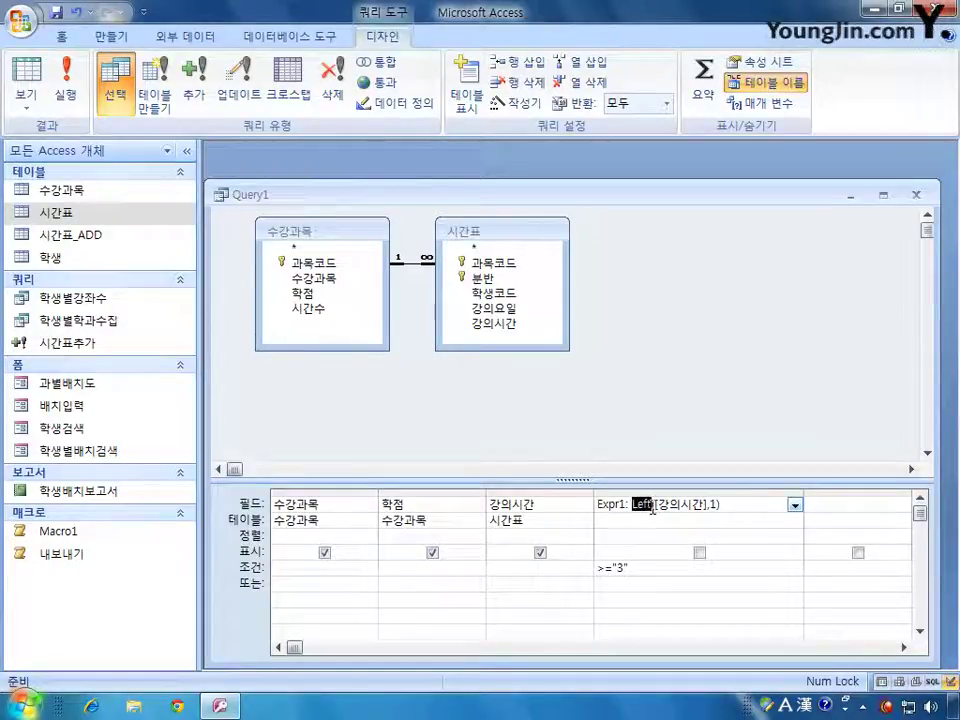
pyautogui.click(618, 568)
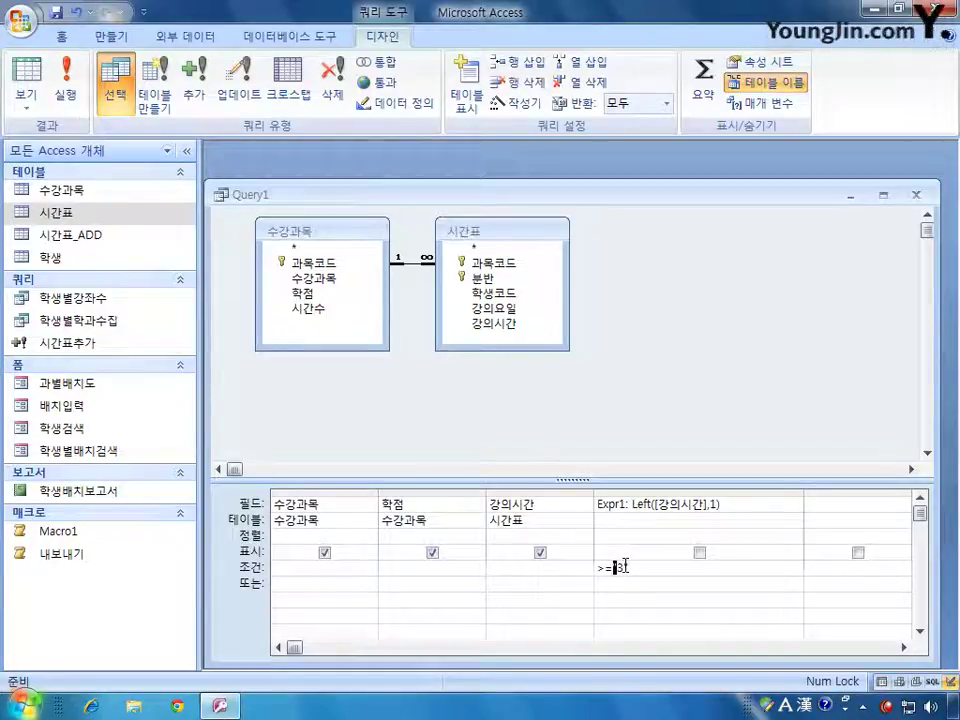
pyautogui.press('End')
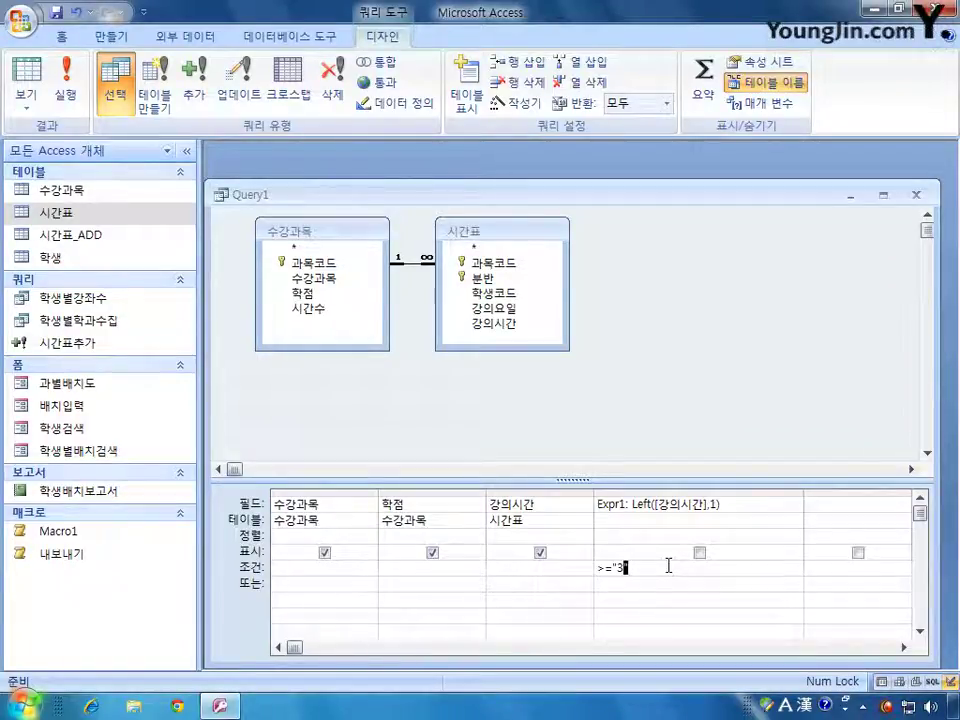
# Step: Give the 수강과목 column the alias 과목명 and run the query
pyautogui.click(276, 504)
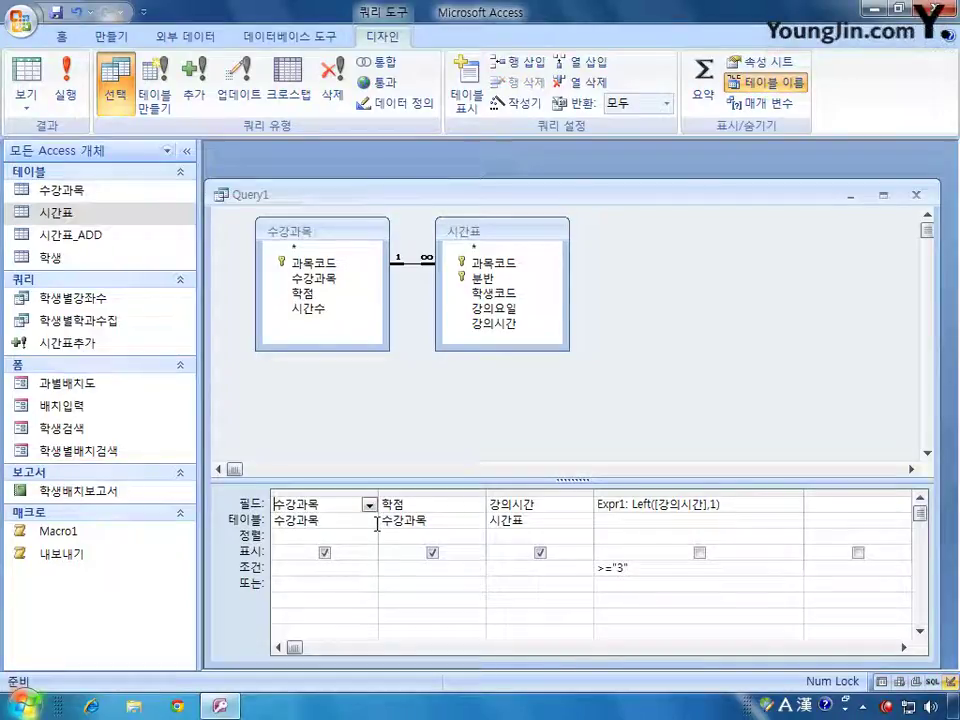
pyautogui.press('Hangul')
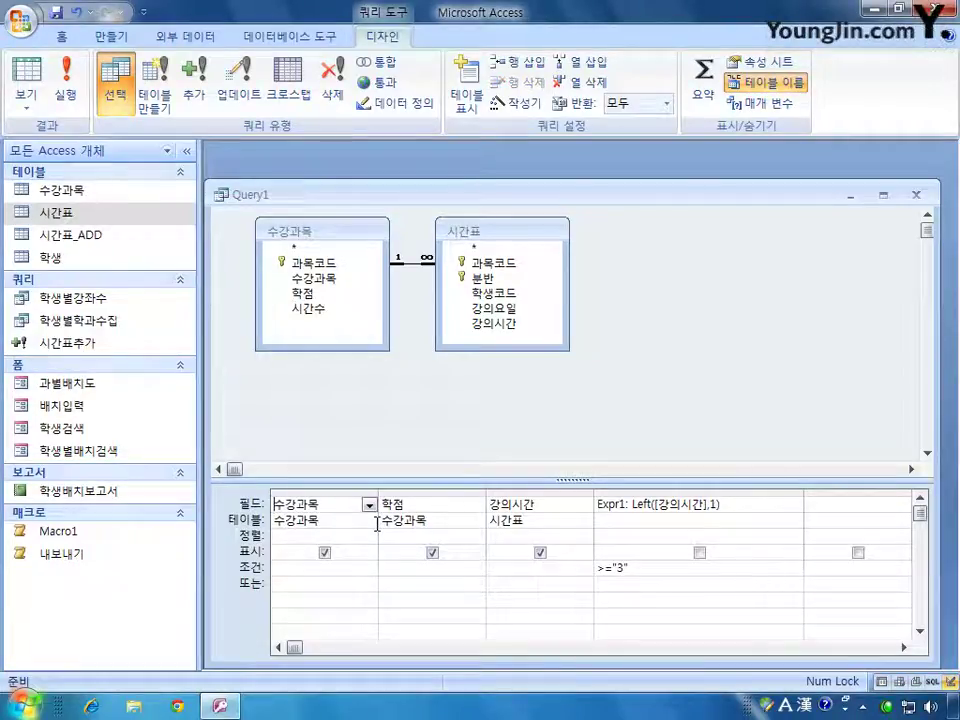
pyautogui.write('과목명:')
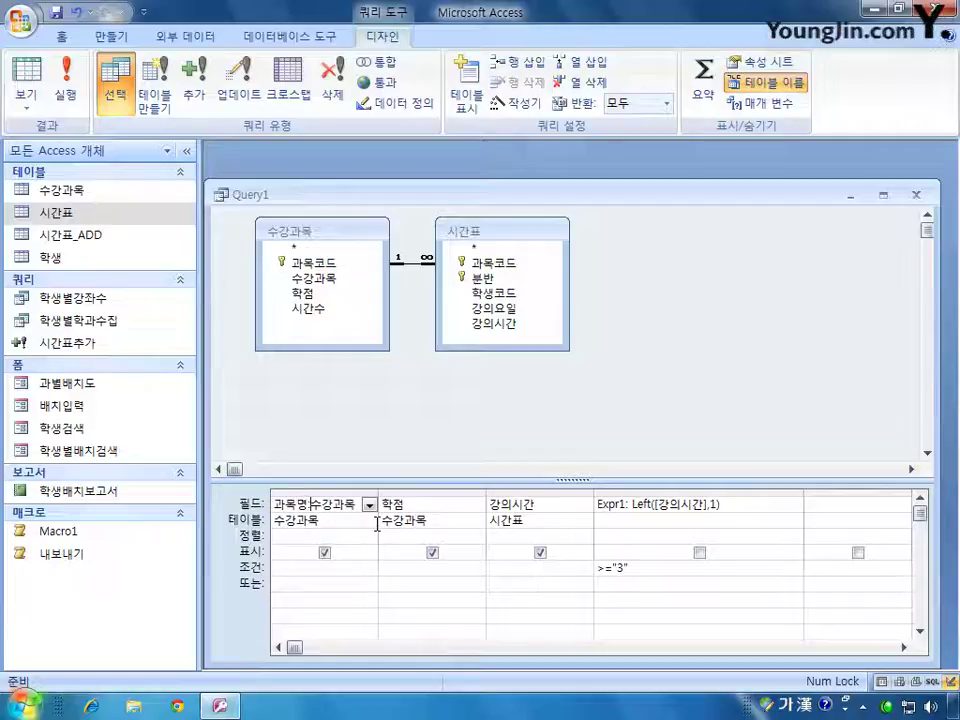
pyautogui.click(64, 80)
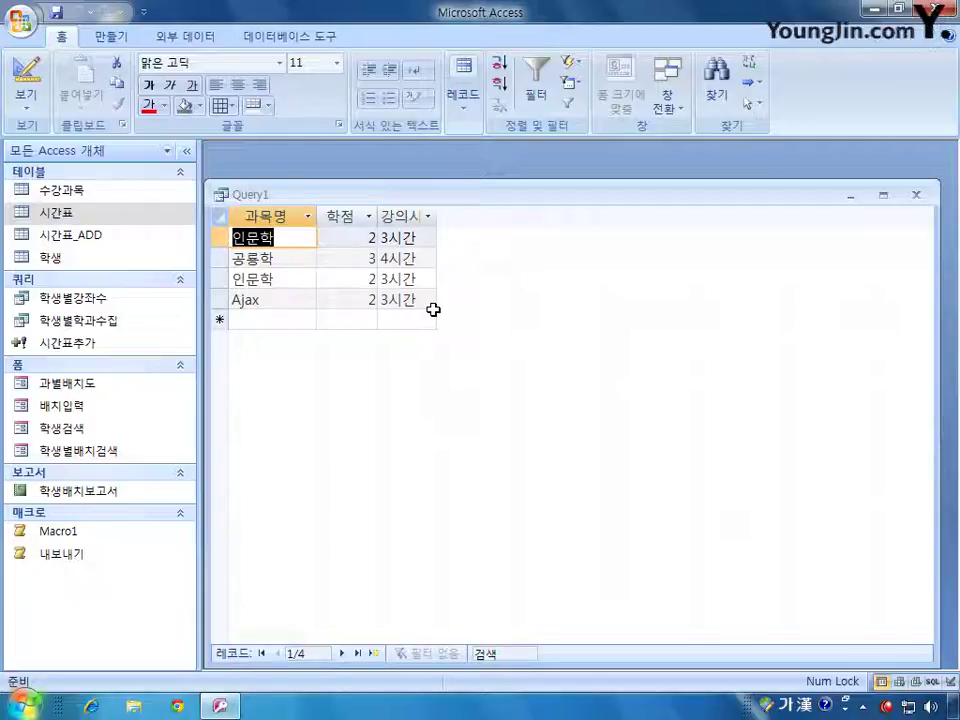
# Step: Return to the query design, sort the 과목명 column in ascending order (오름차순), and rerun the query
pyautogui.click(26, 80)
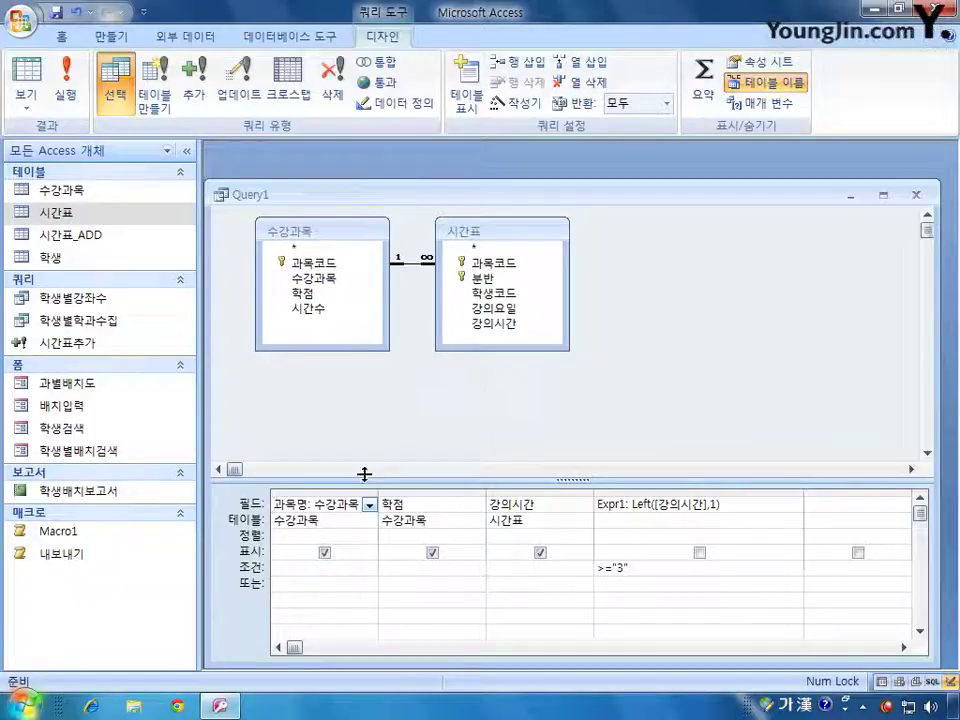
pyautogui.click(350, 537)
pyautogui.click(369, 537)
pyautogui.click(302, 547)
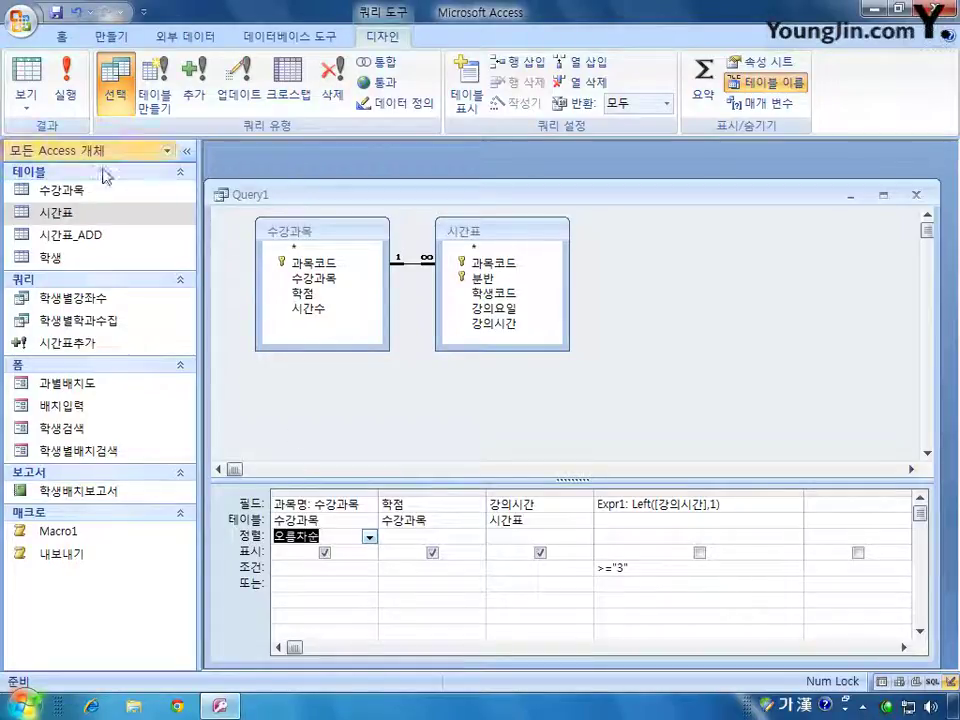
pyautogui.click(65, 90)
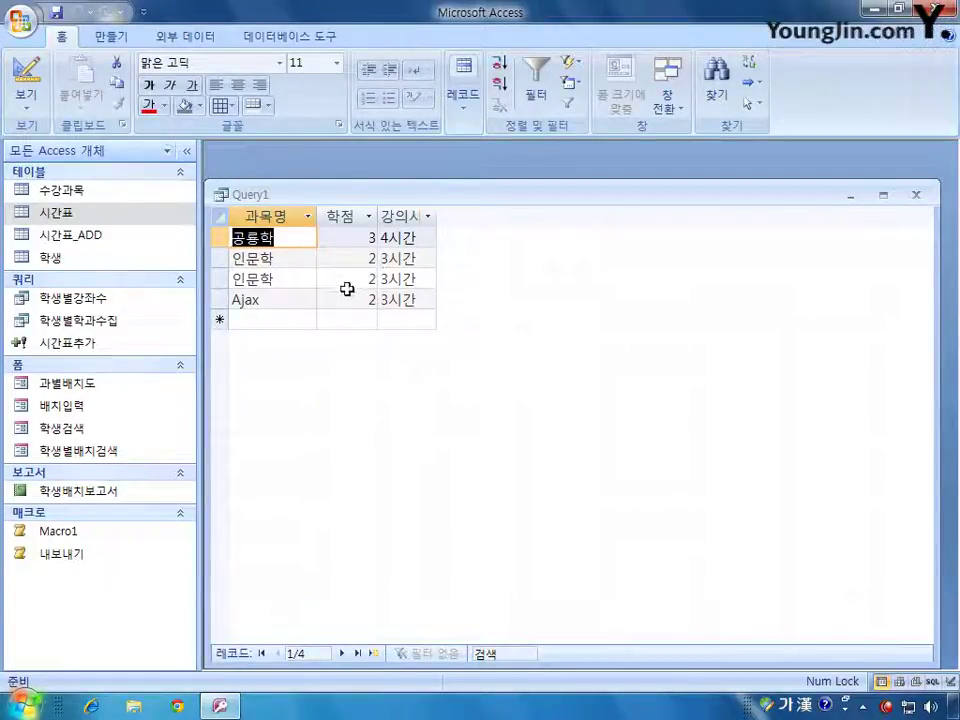
# Step: Close the query and save it under the name 수면과목
pyautogui.click(916, 197)
pyautogui.click(353, 402)
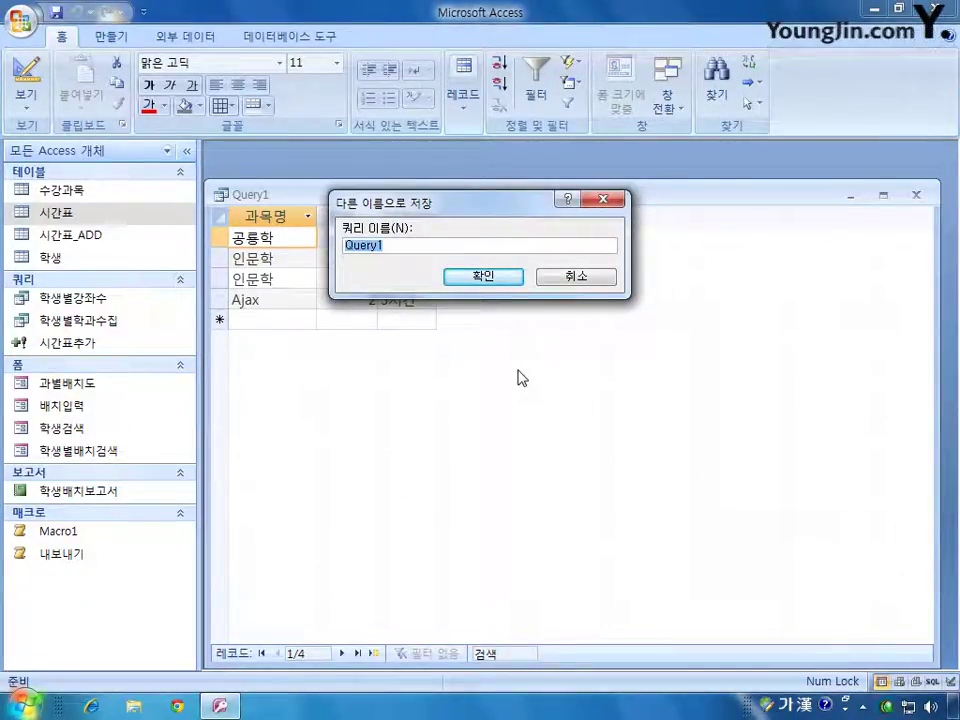
pyautogui.write('수면과별')
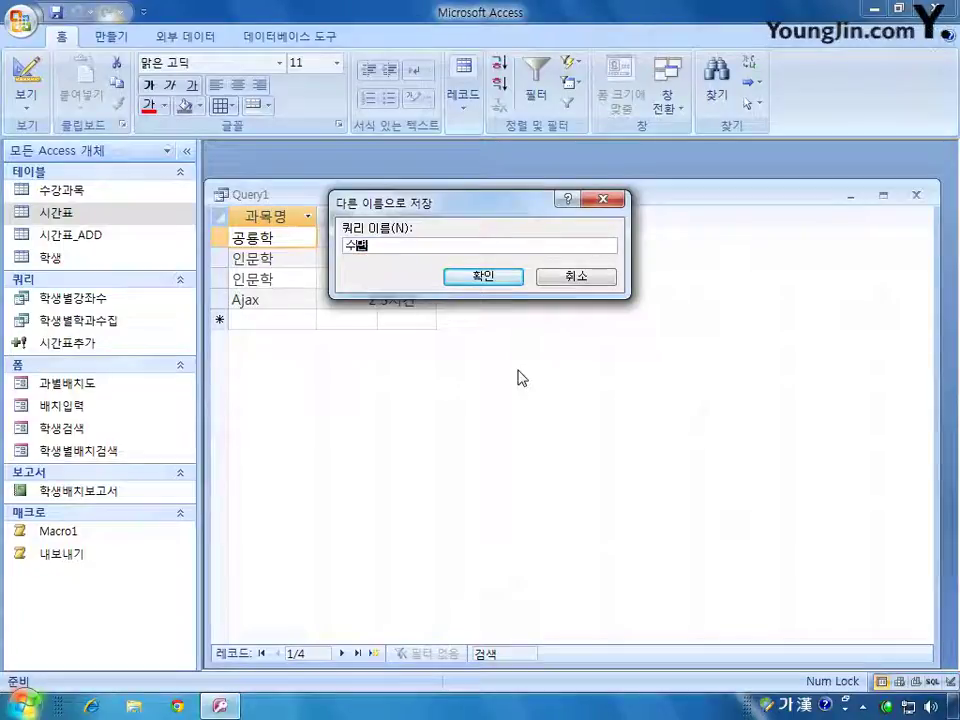
pyautogui.press('Return')
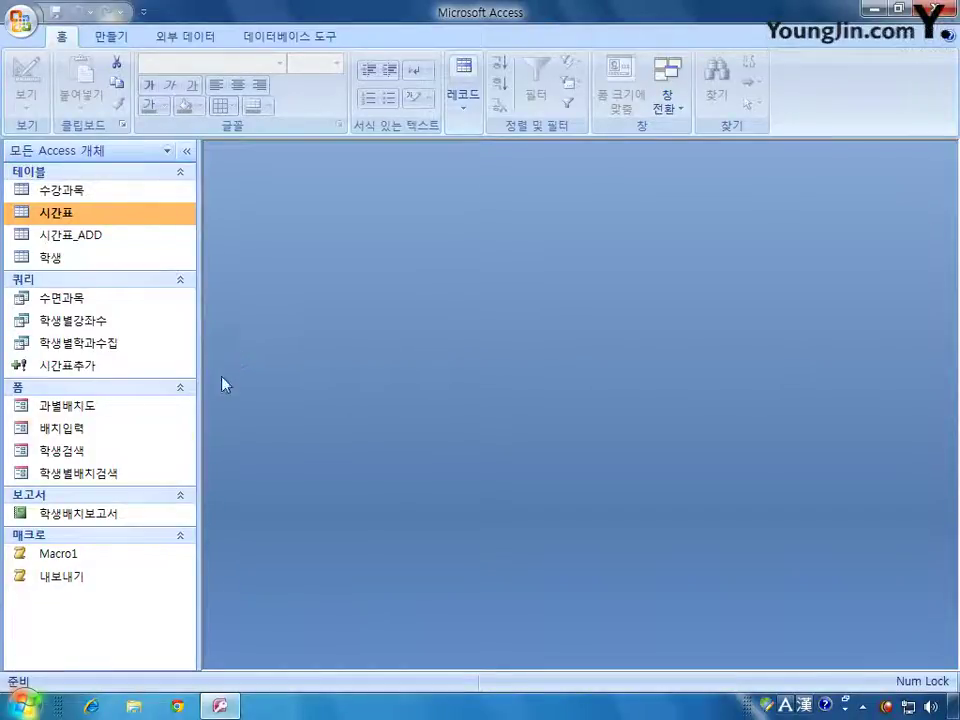
# Step: Open the 학생검색 form in design view and create an On Click event procedure for the 창닫기 button
pyautogui.rightClick(94, 455)
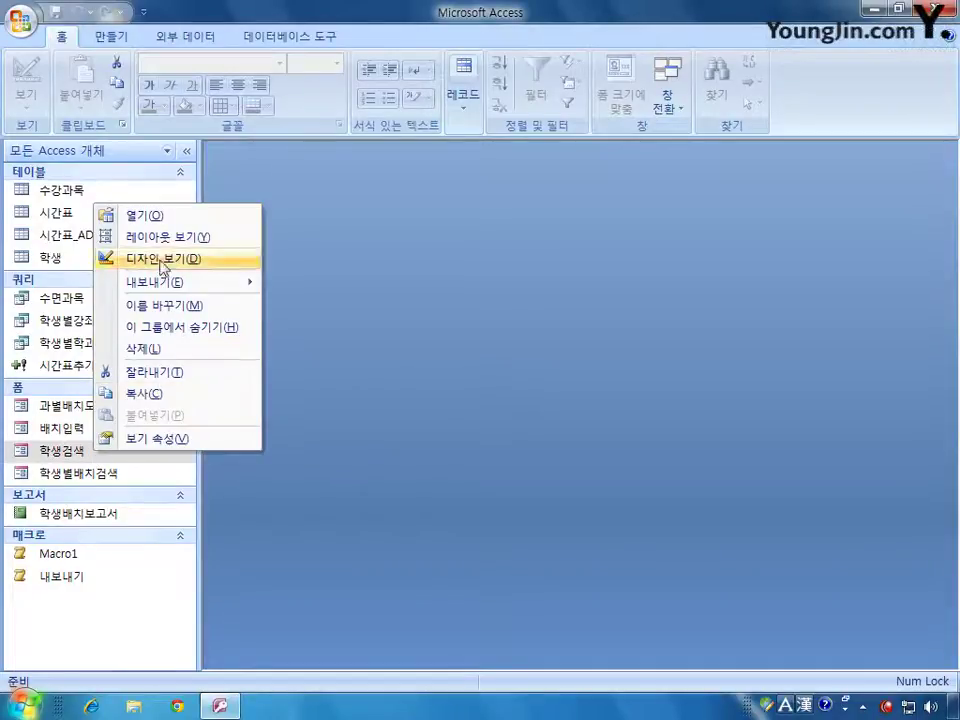
pyautogui.click(163, 261)
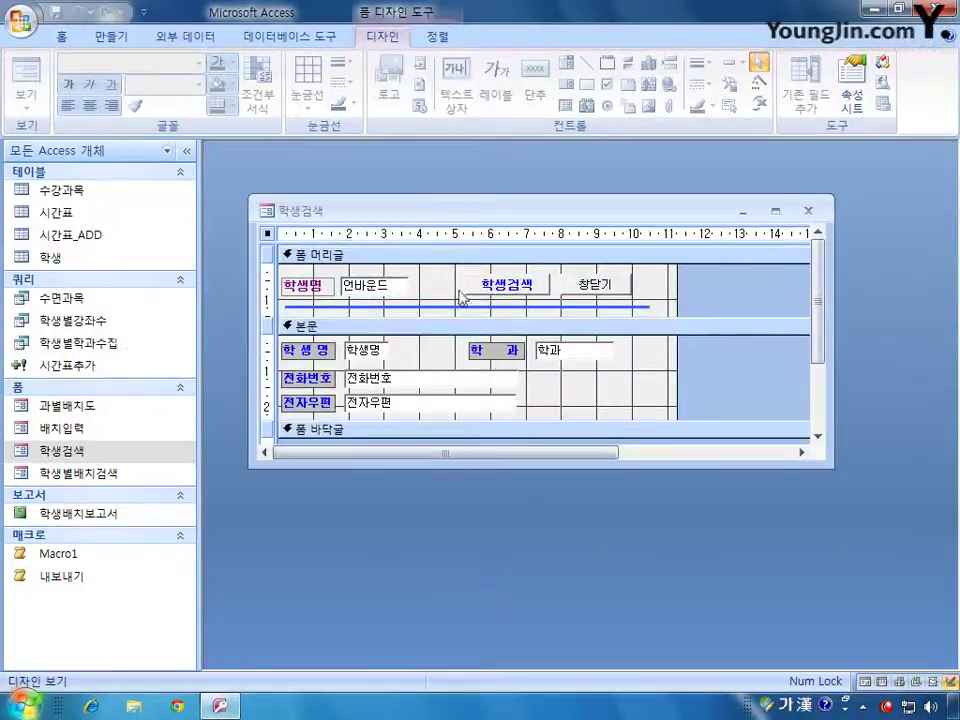
pyautogui.doubleClick(627, 282)
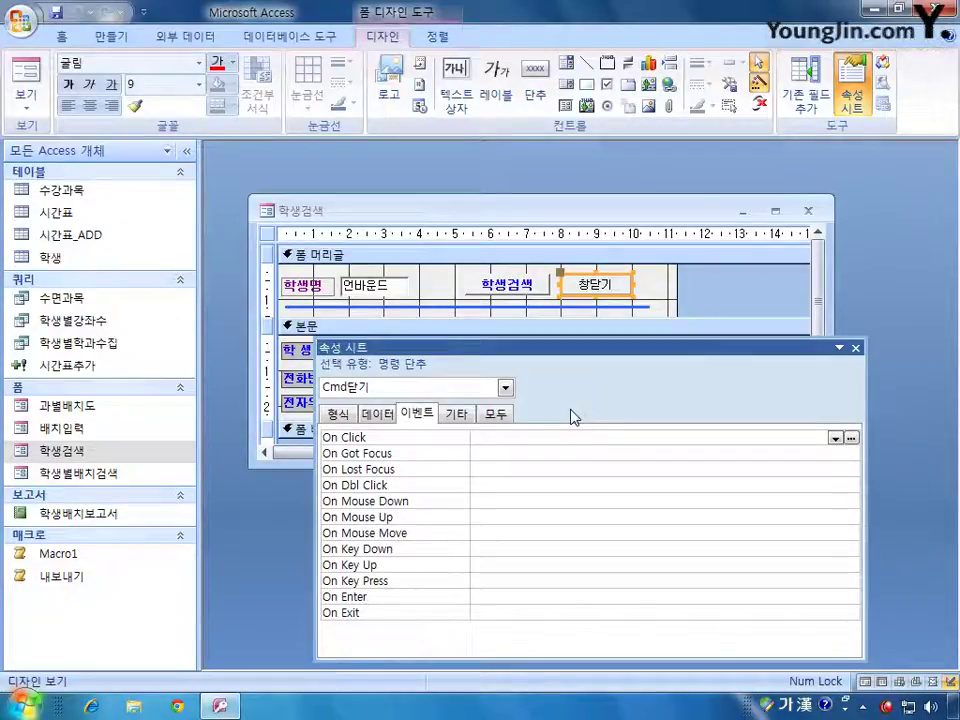
pyautogui.click(745, 435)
pyautogui.click(834, 437)
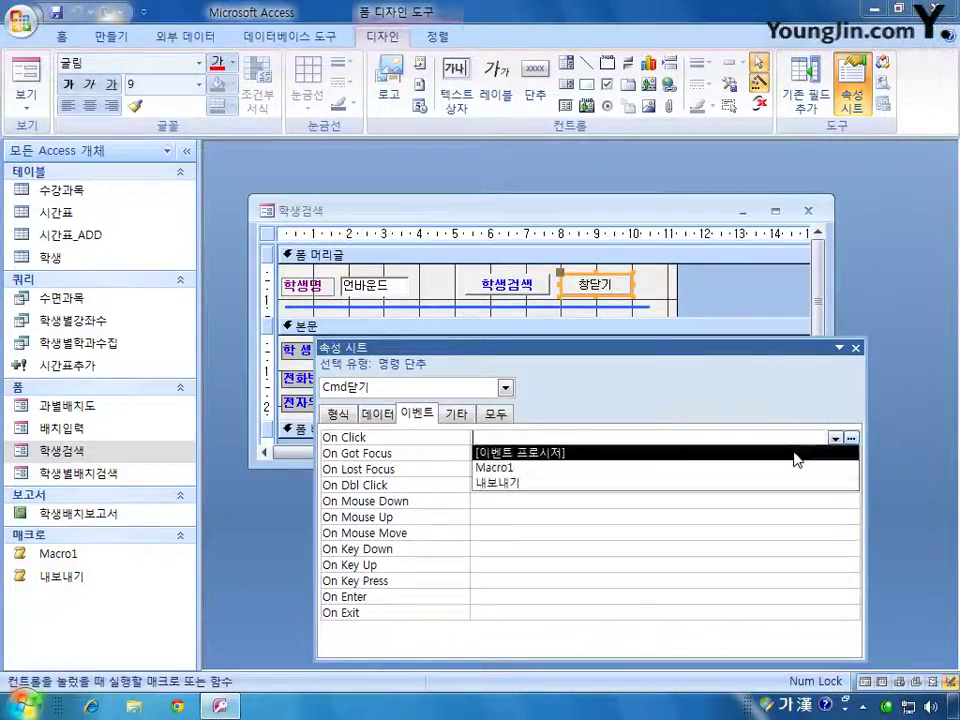
pyautogui.click(795, 452)
pyautogui.click(851, 439)
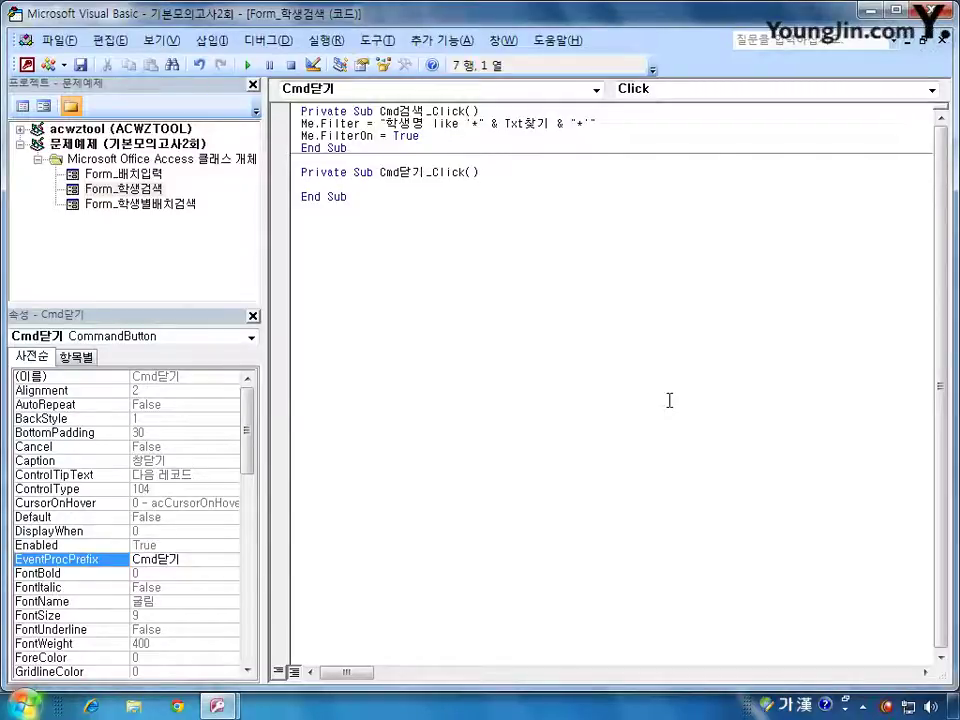
# Step: Begin the Cmd닫기_Click procedure with a statement assigning a MsgBox call to variable a
pyautogui.write('ㅁ')
pyautogui.press('Hangul')
pyautogui.write('= ')
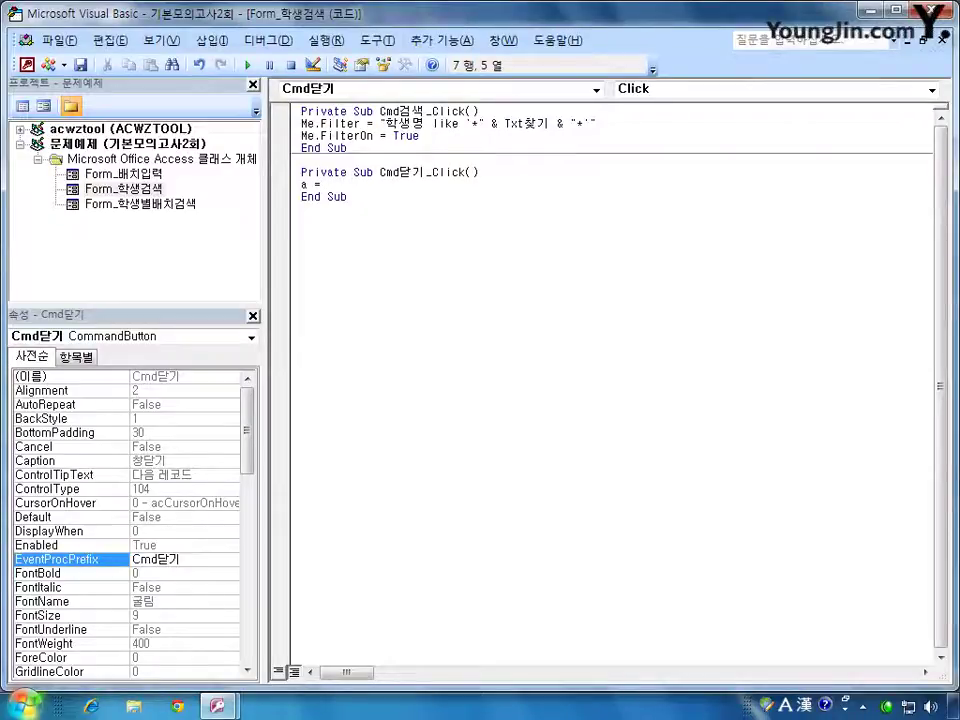
pyautogui.write('msgbox')
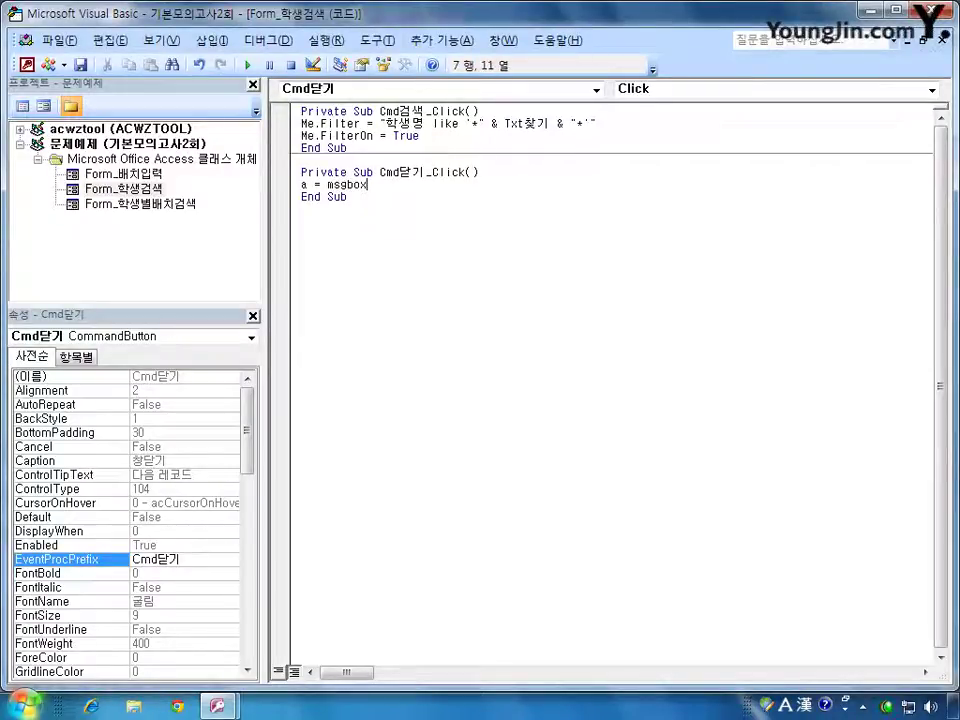
pyautogui.write('(')
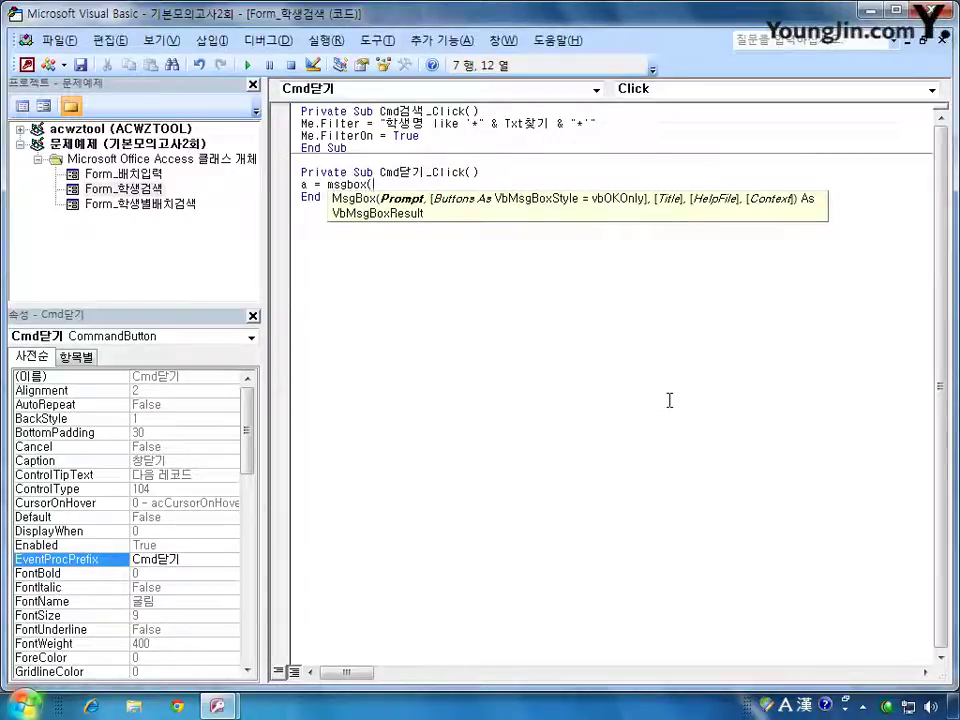